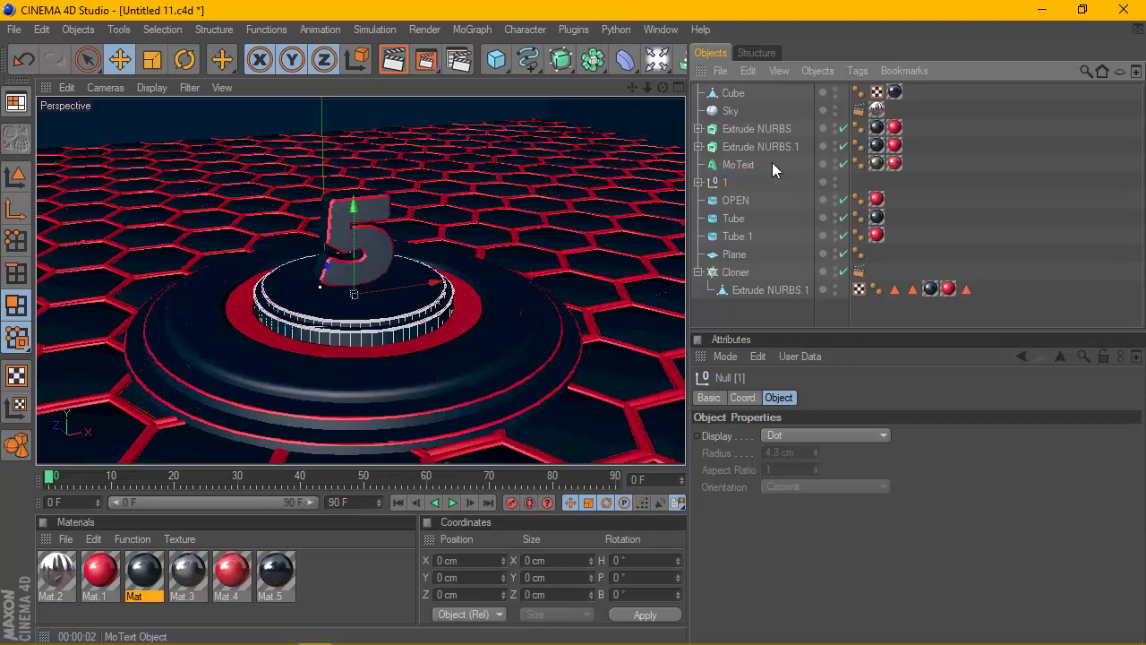
Group the MoText object and the null named 1 under a new Null object
left_click_drag(772, 162, 731, 179)
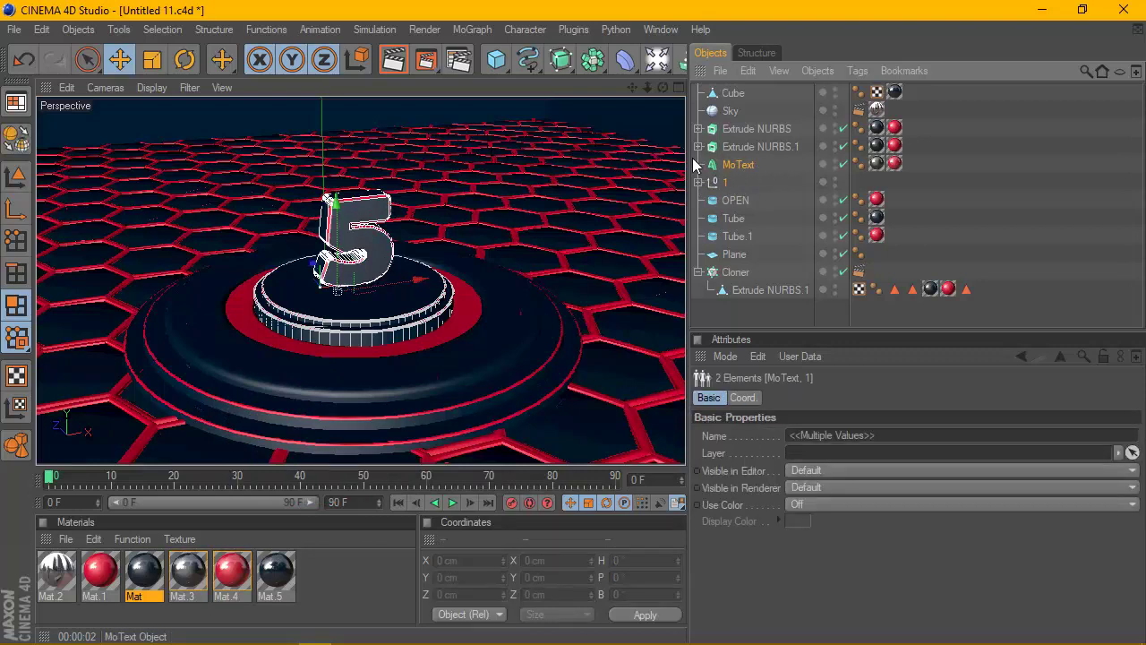
left_click(506, 64)
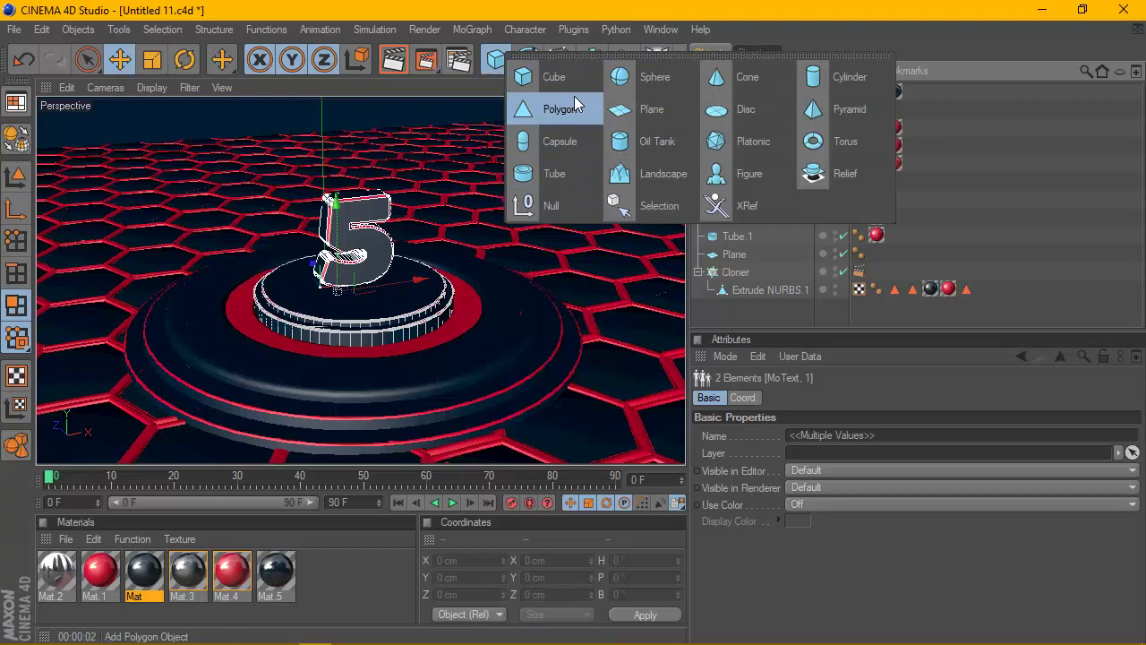
left_click(542, 206)
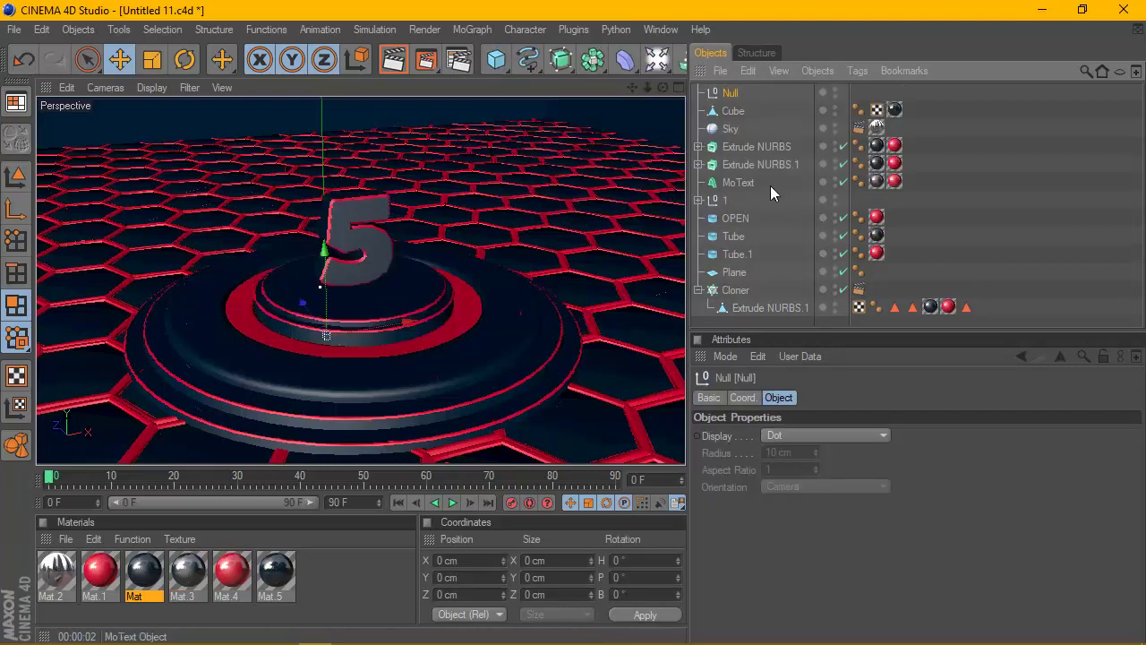
left_click_drag(770, 187, 732, 96)
Rename the new parent null TEXT and collapse its hierarchy
double_click(735, 93)
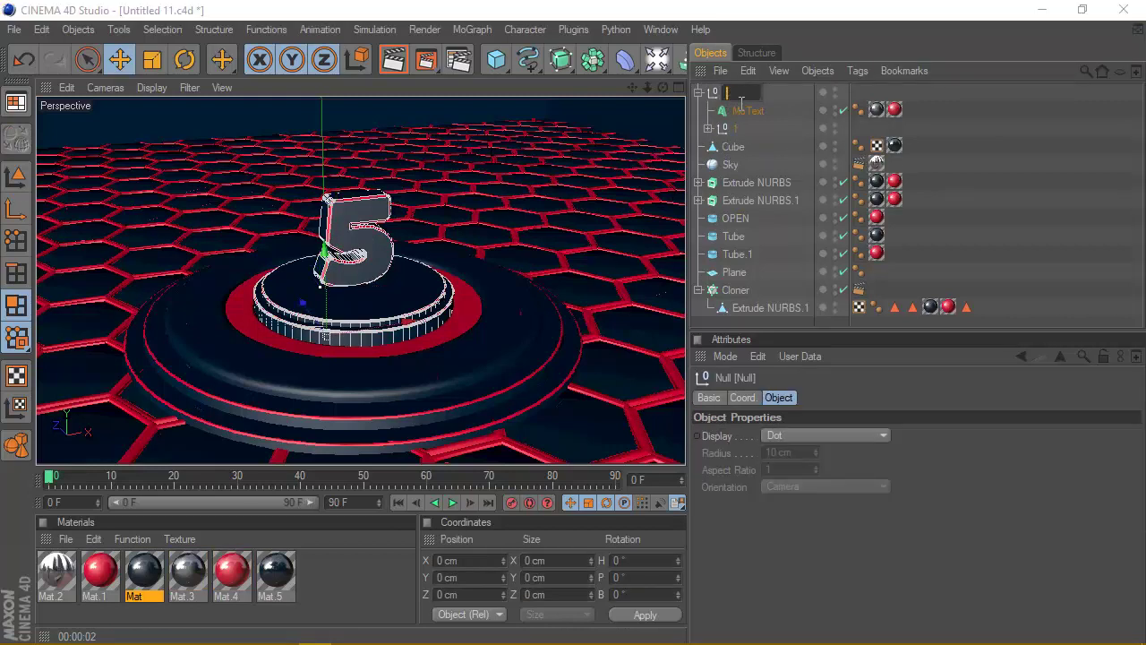
type("TEXT")
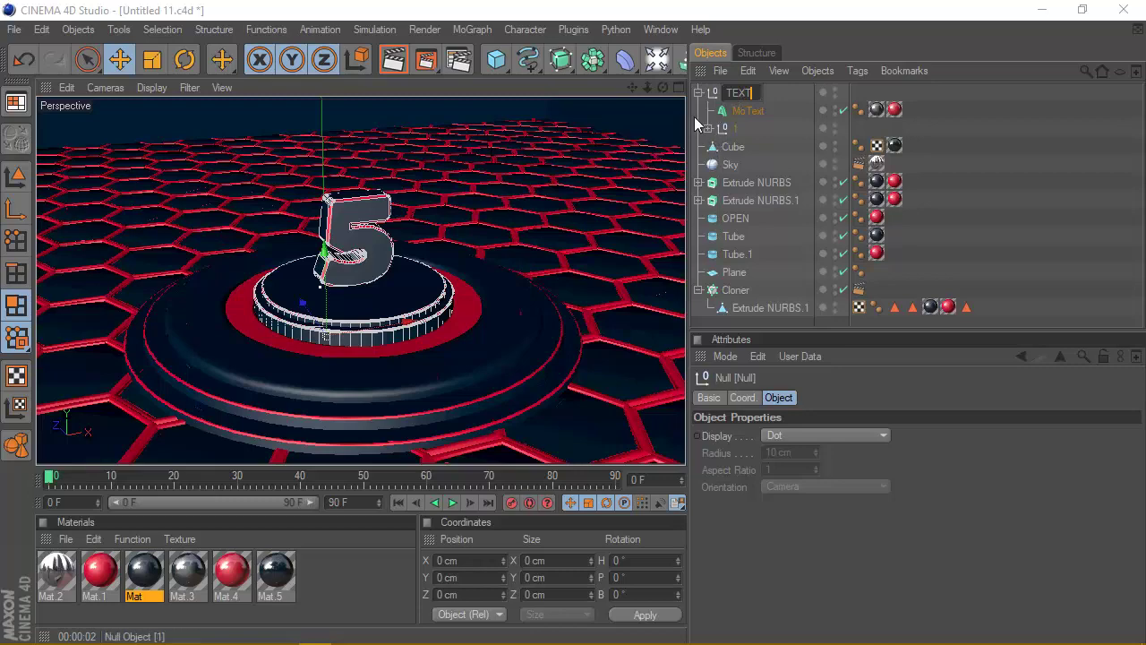
key("Return")
left_click(699, 93)
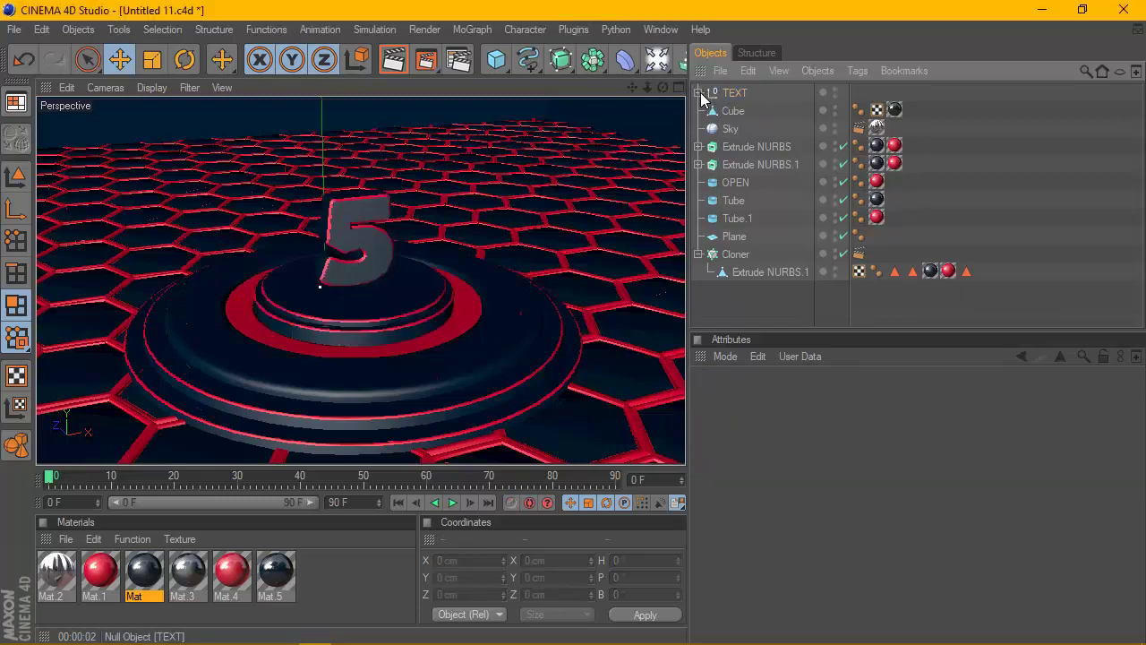
Lower the TEXT null along Y until the number and its pedestal are hidden inside the base, and render the view
left_click(729, 94)
key("o")
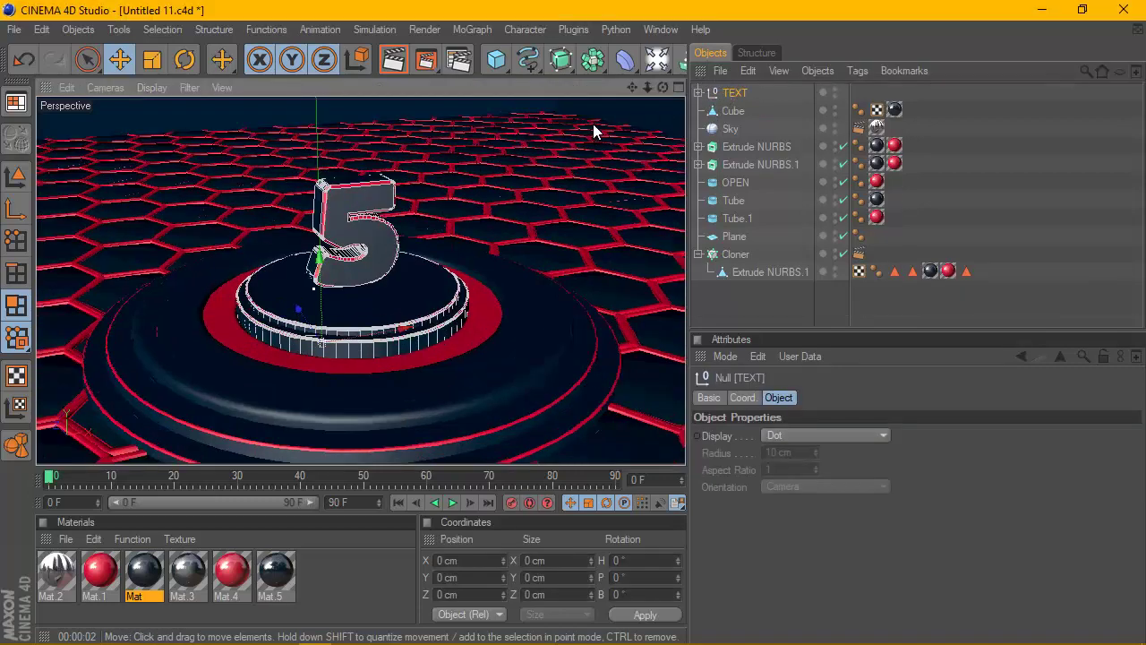
mouse_move(662, 87)
left_mouse_down()
mouse_move(662, 43)
mouse_move(653, 93)
left_mouse_up()
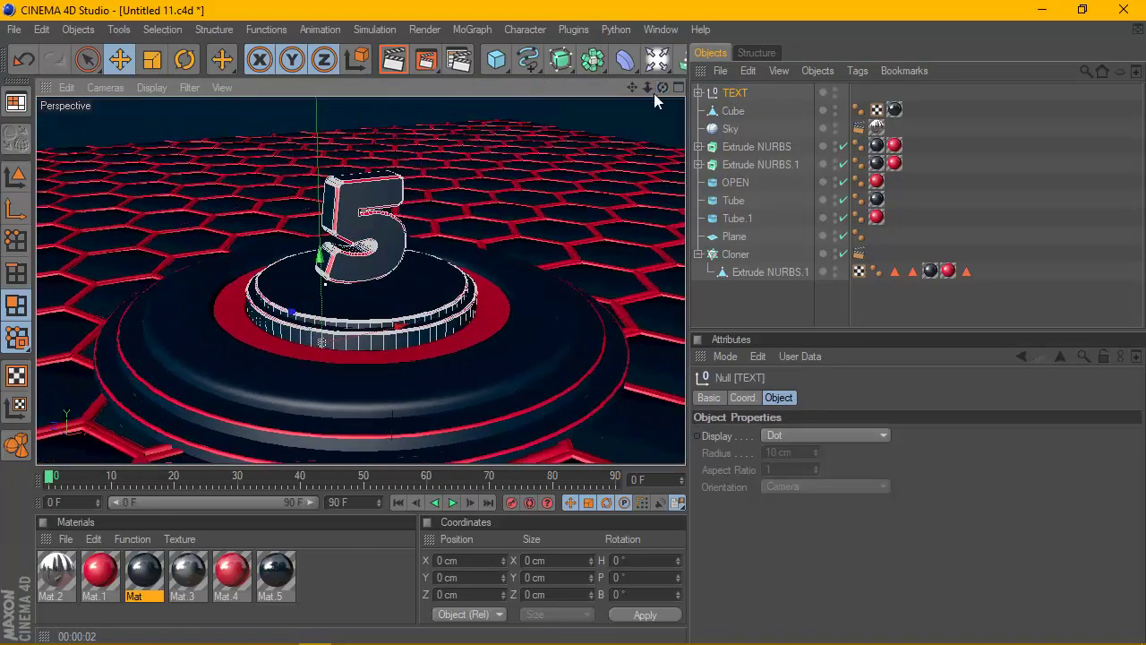
scroll(381, 212, "down", 3)
scroll(395, 224, "down", 1)
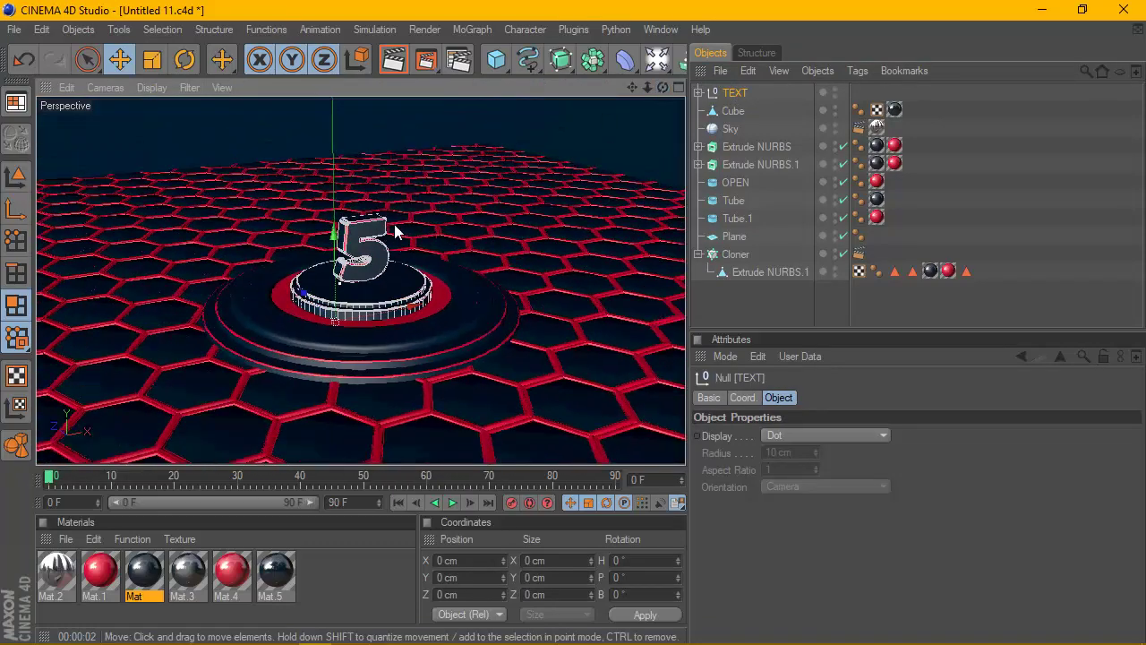
scroll(398, 225, "up", 2)
left_click(720, 97)
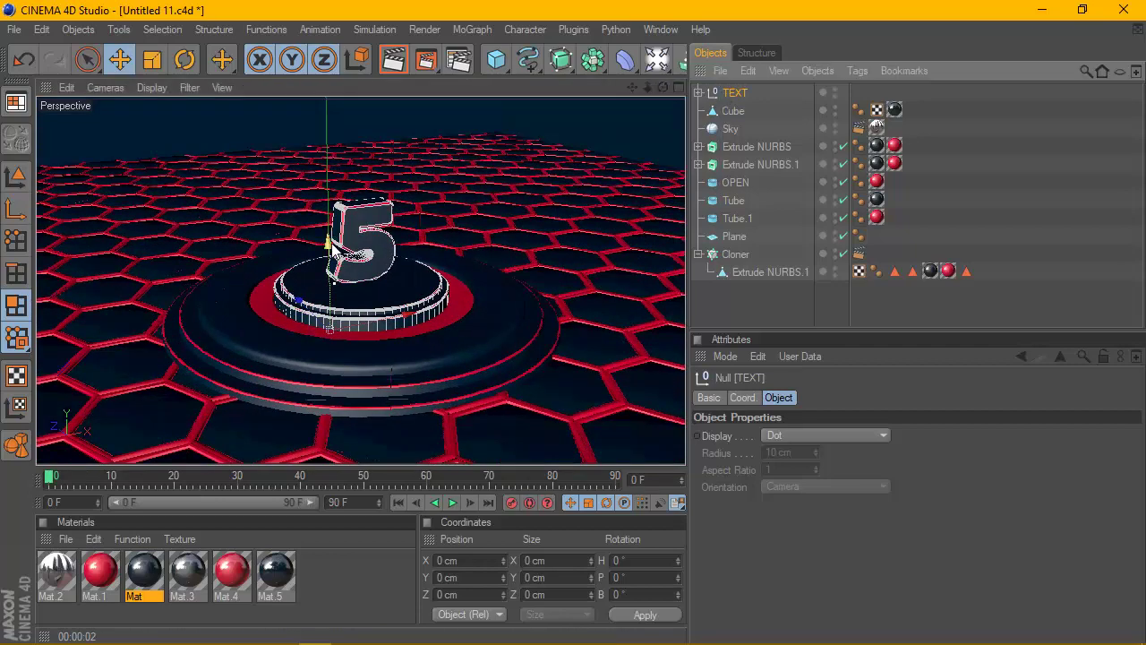
left_click_drag(331, 247, 309, 360)
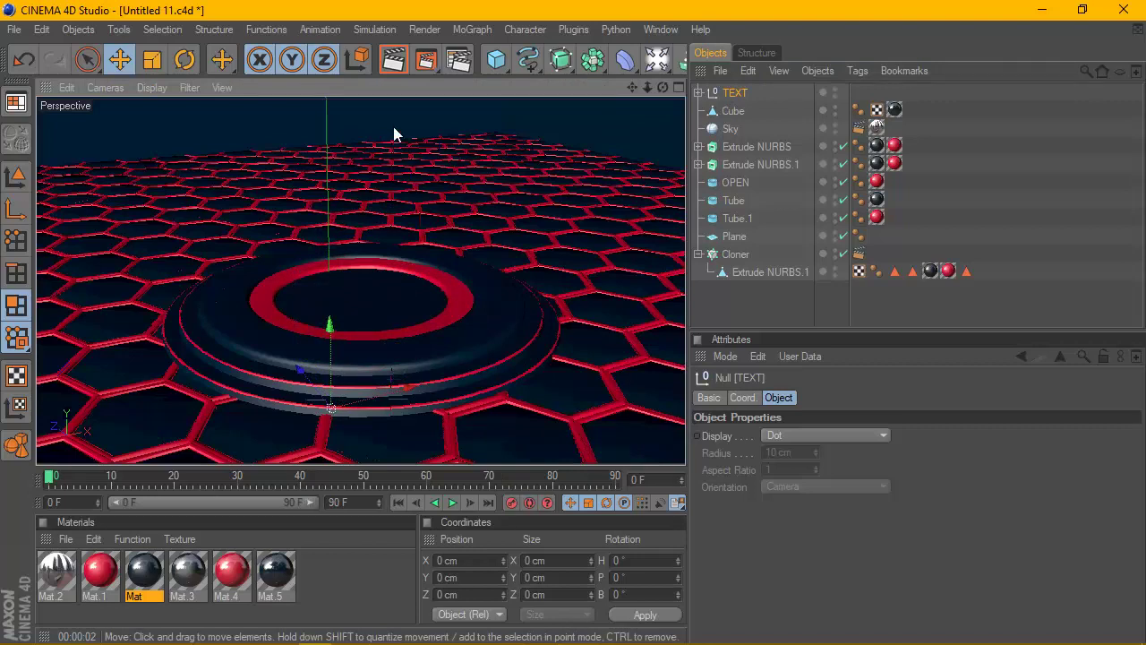
left_click(395, 60)
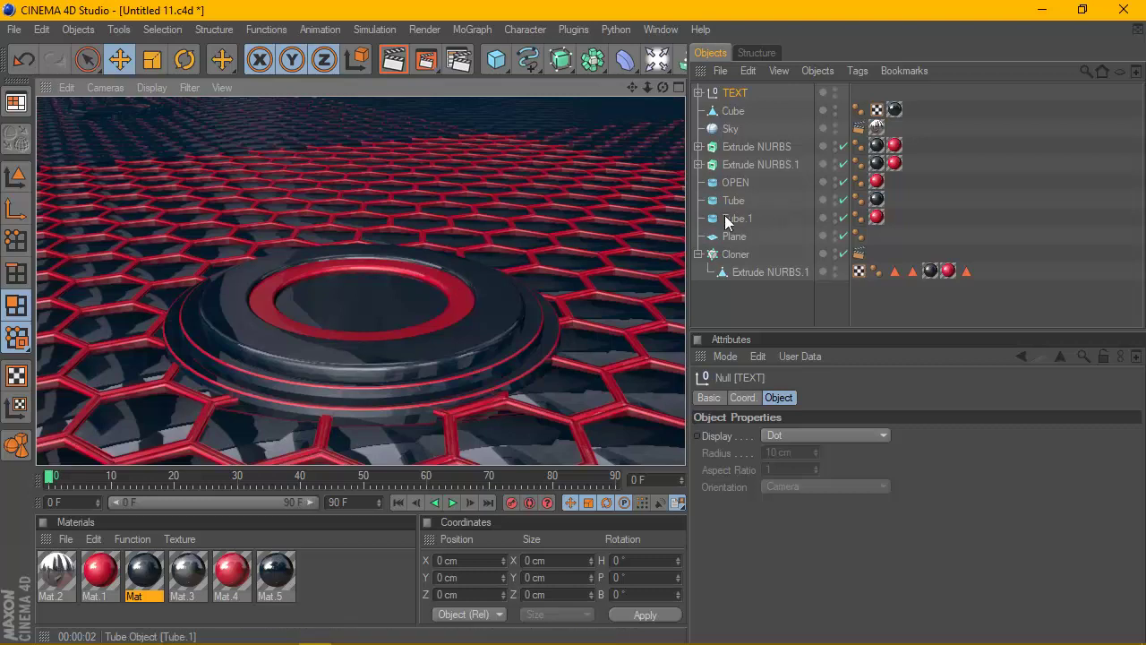
left_click(737, 185)
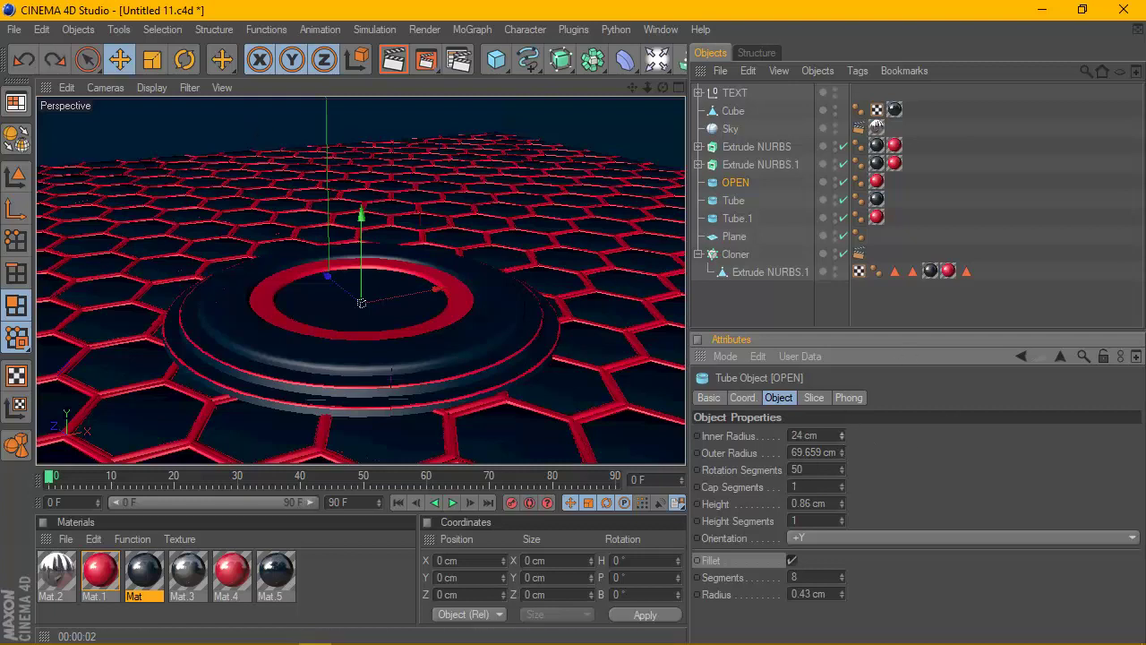
left_click_drag(843, 431, 844, 430)
key("ctrl+z")
Raise the OPEN tube slightly along Y so it covers the hole in the base, and render the view to check it
left_click(744, 184)
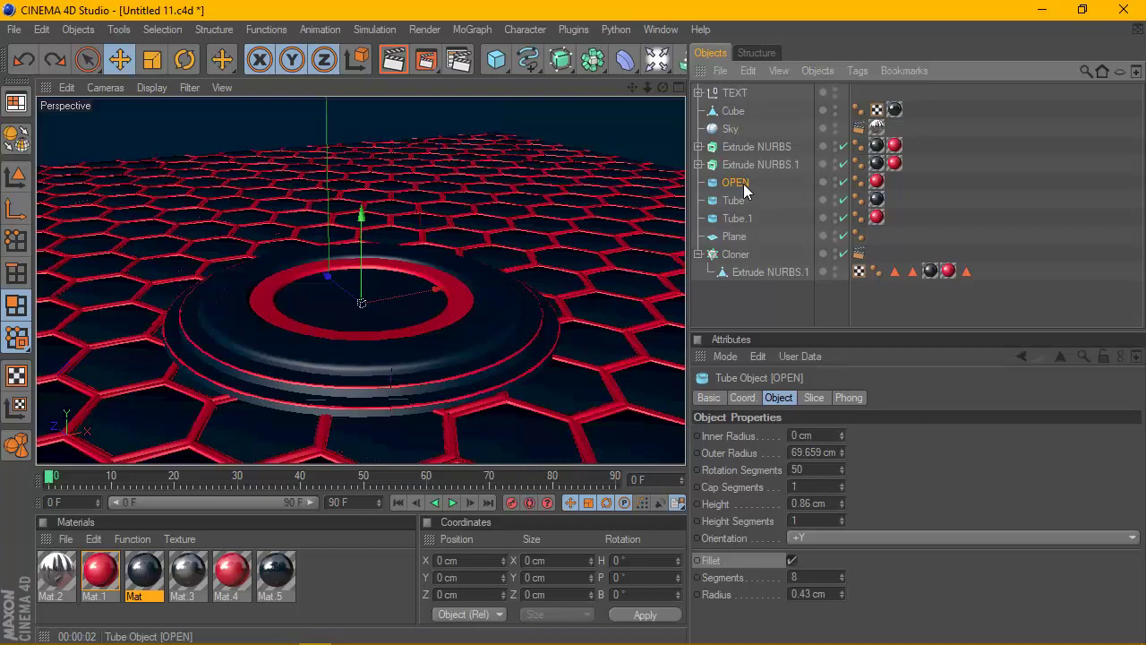
scroll(365, 295, "up", 10)
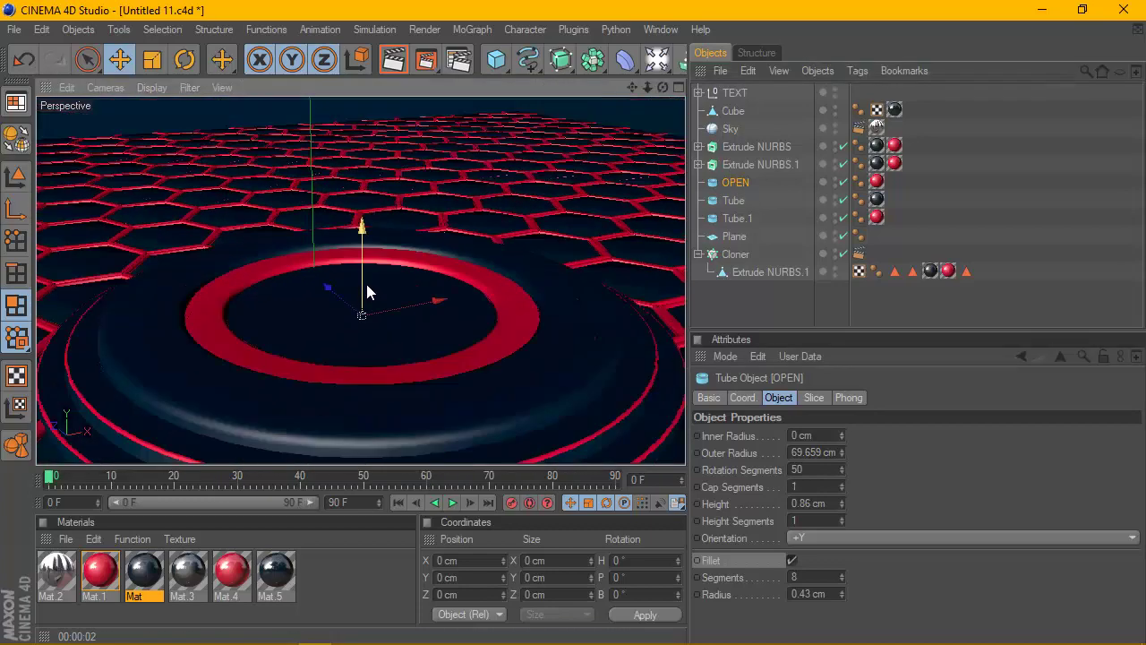
left_click_drag(365, 281, 364, 268)
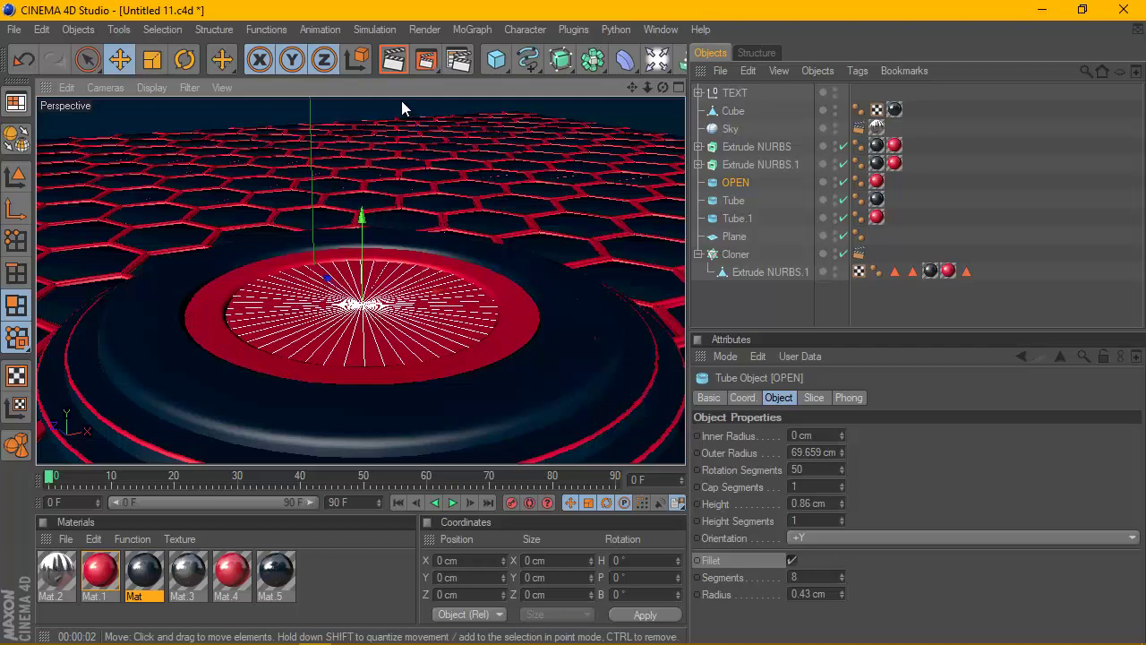
left_click(394, 60)
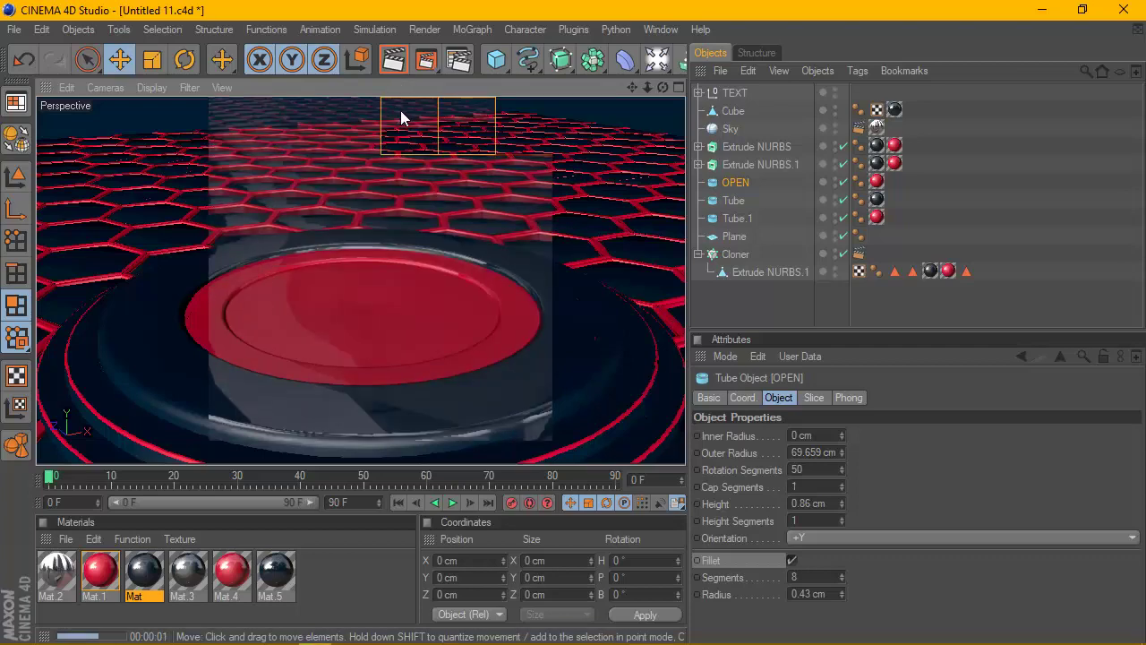
scroll(505, 236, "down", 3)
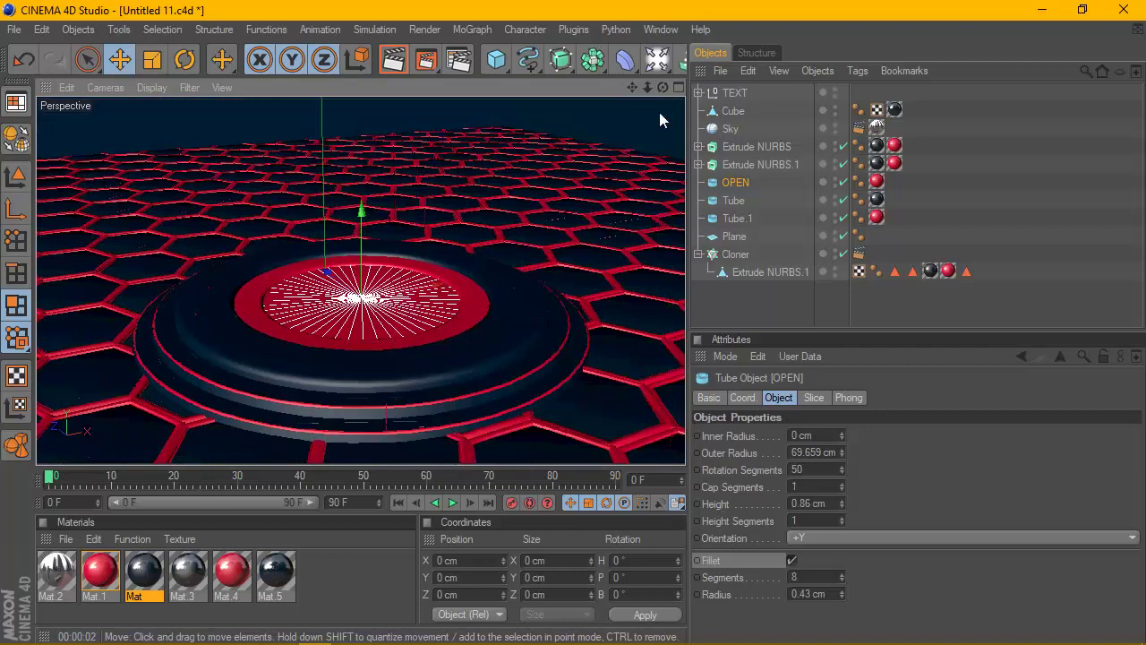
left_click_drag(663, 88, 665, 115)
scroll(435, 237, "down", 3)
left_click(397, 72)
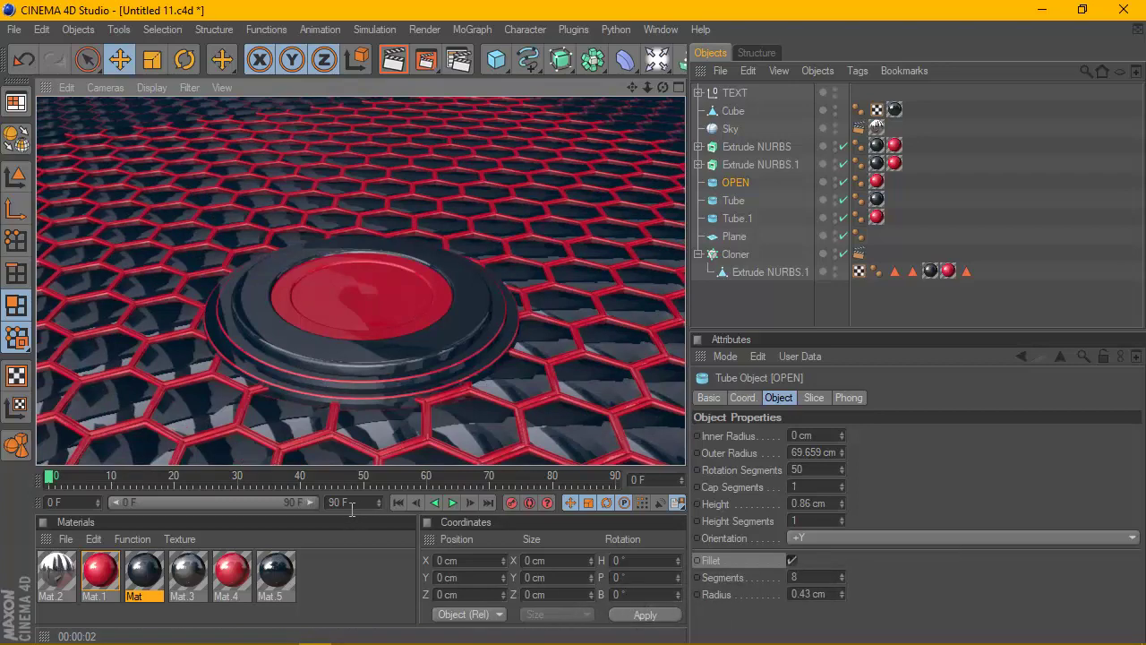
Set the project length to 150 frames and extend the timeline's visible range to 0–150
type("150")
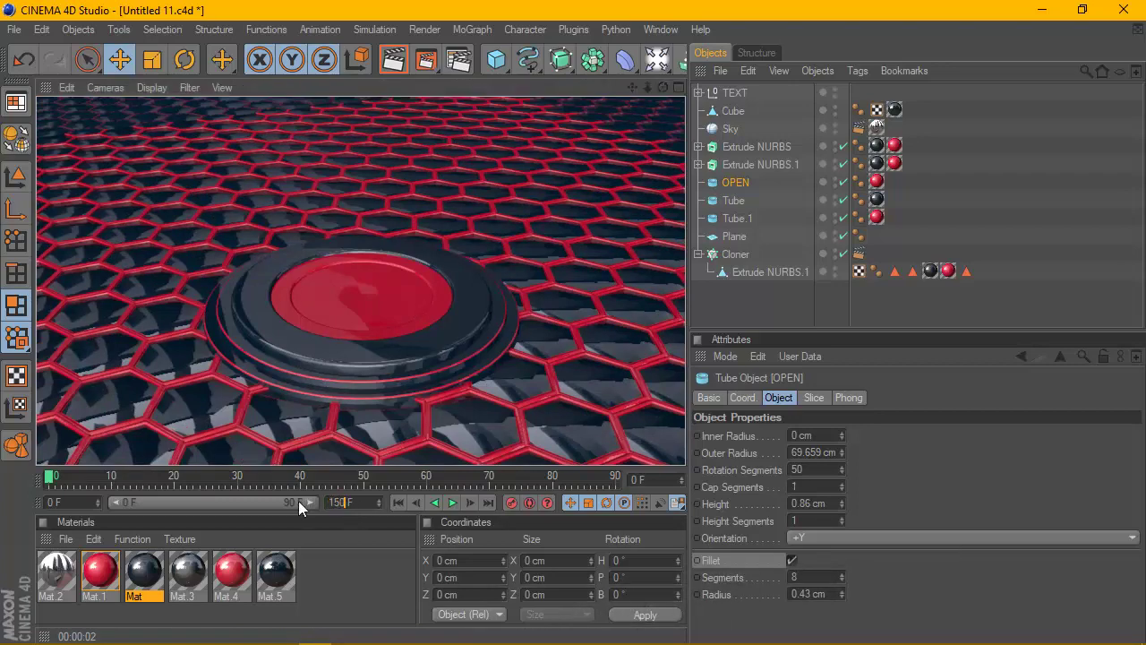
key("Return")
left_click_drag(312, 501, 390, 498)
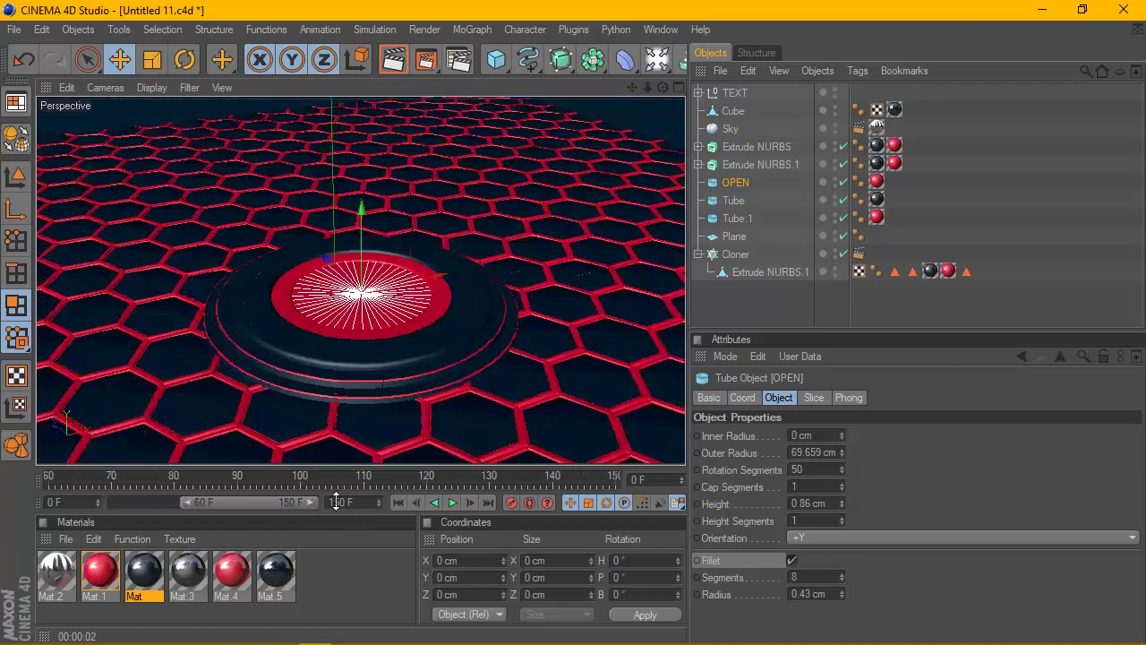
left_click_drag(187, 504, 58, 492)
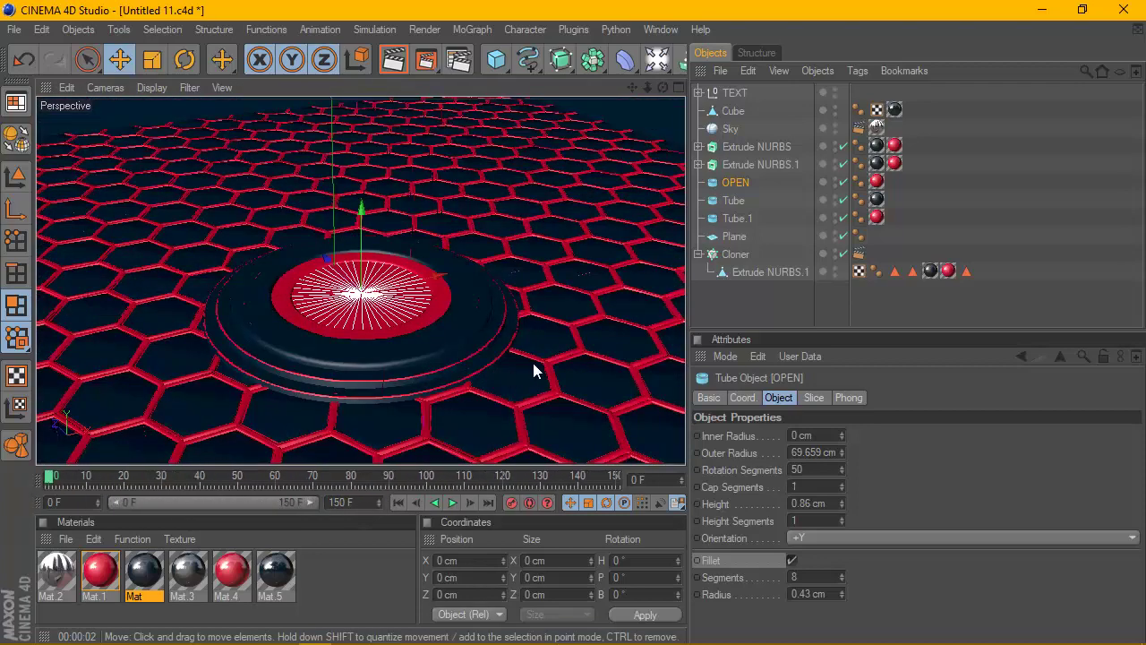
Add a keyframe for the OPEN tube's Inner Radius of 0 cm at frame 0
scroll(457, 391, "up", 2)
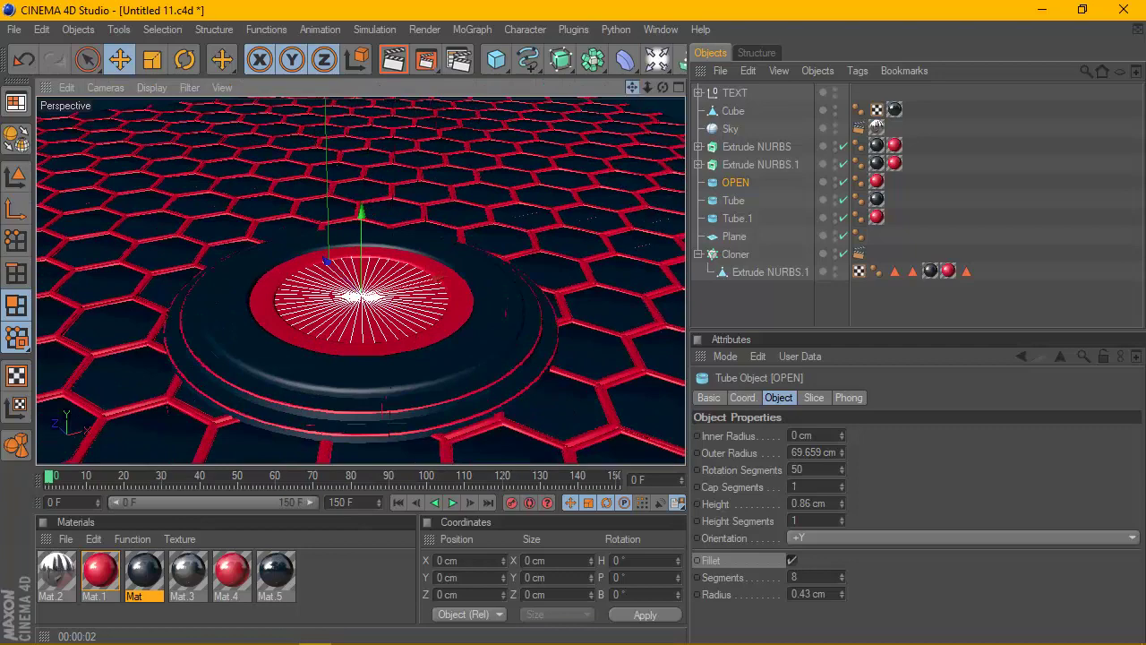
left_click_drag(632, 87, 640, 50)
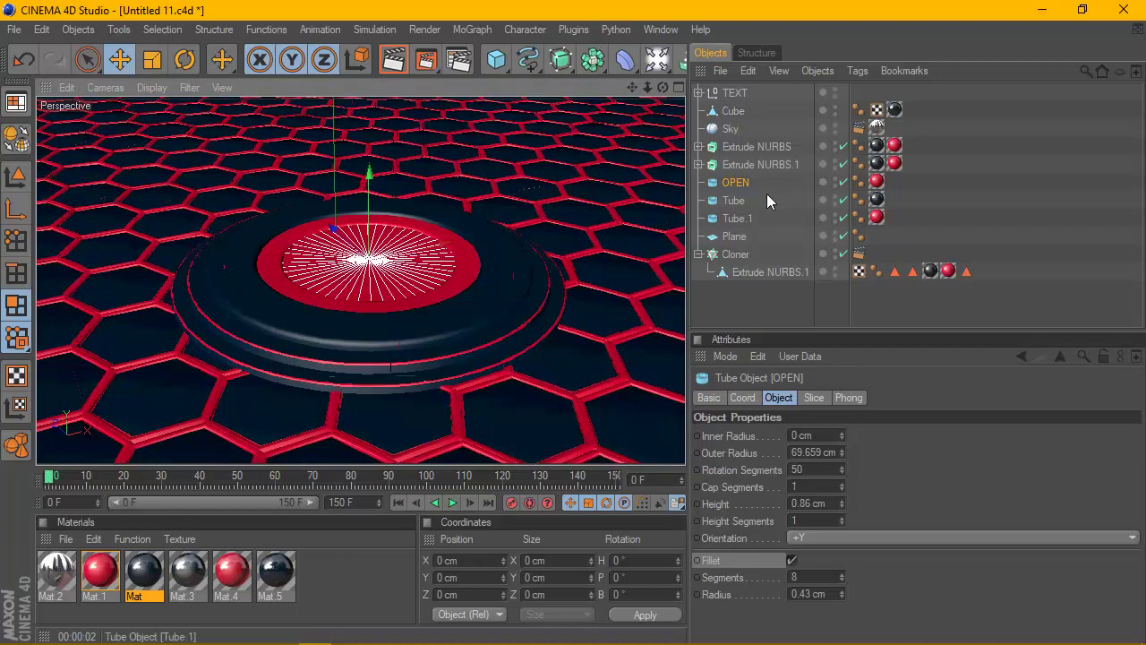
right_click(696, 437)
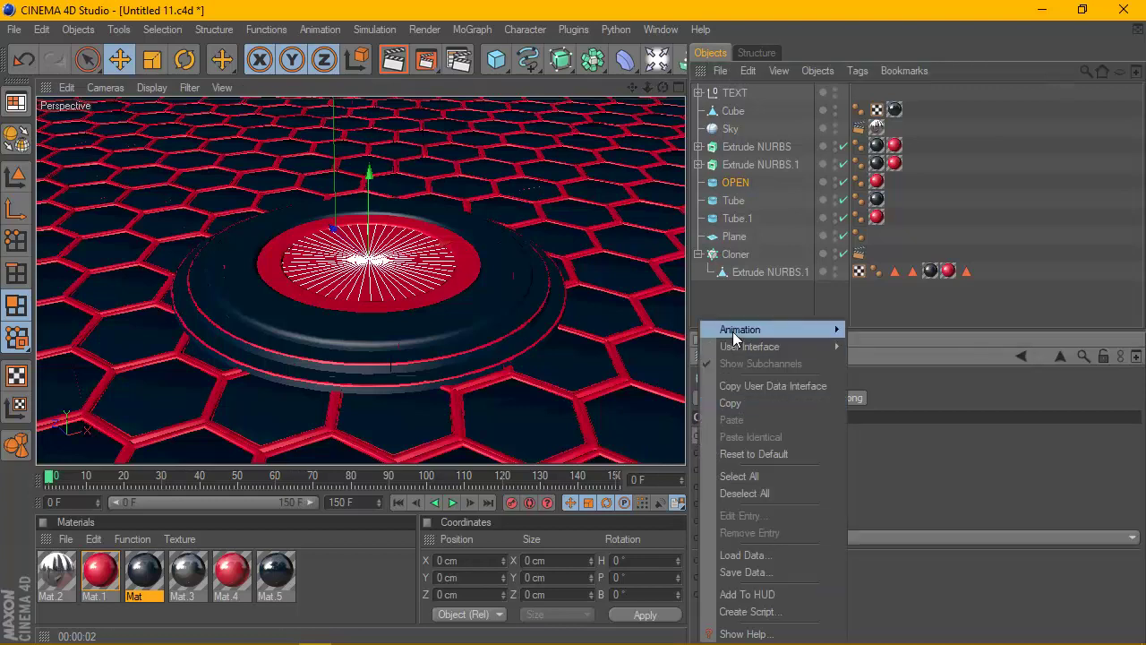
left_click(865, 330)
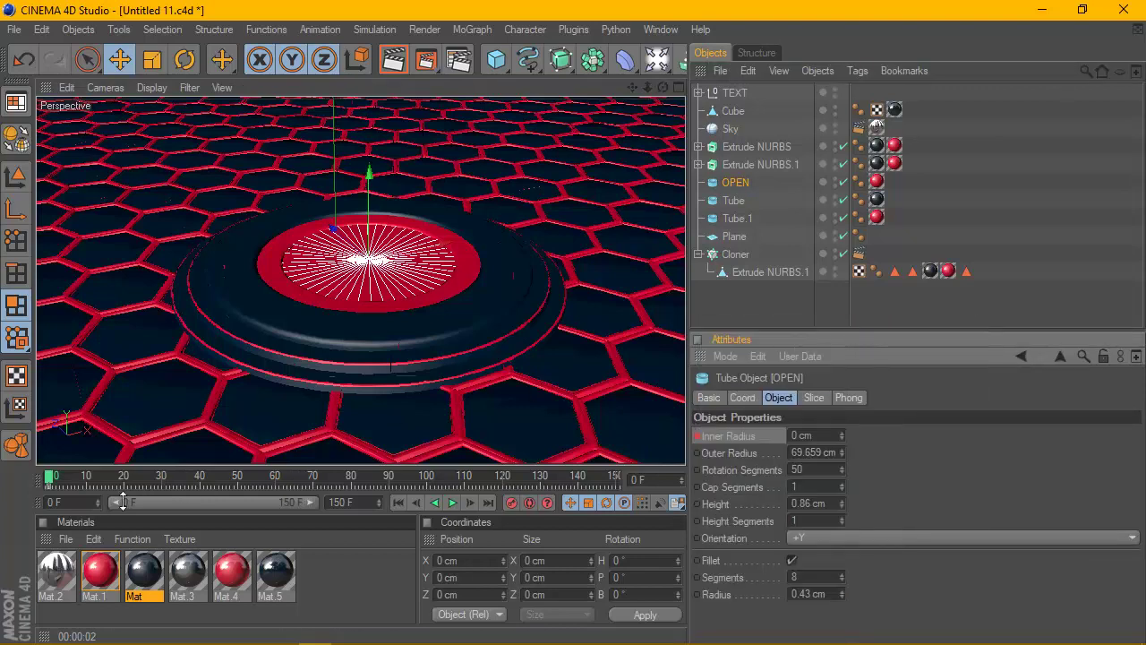
At frame 30, increase the OPEN tube's Inner Radius to 58 cm and add a keyframe for it
left_click_drag(49, 480, 62, 479)
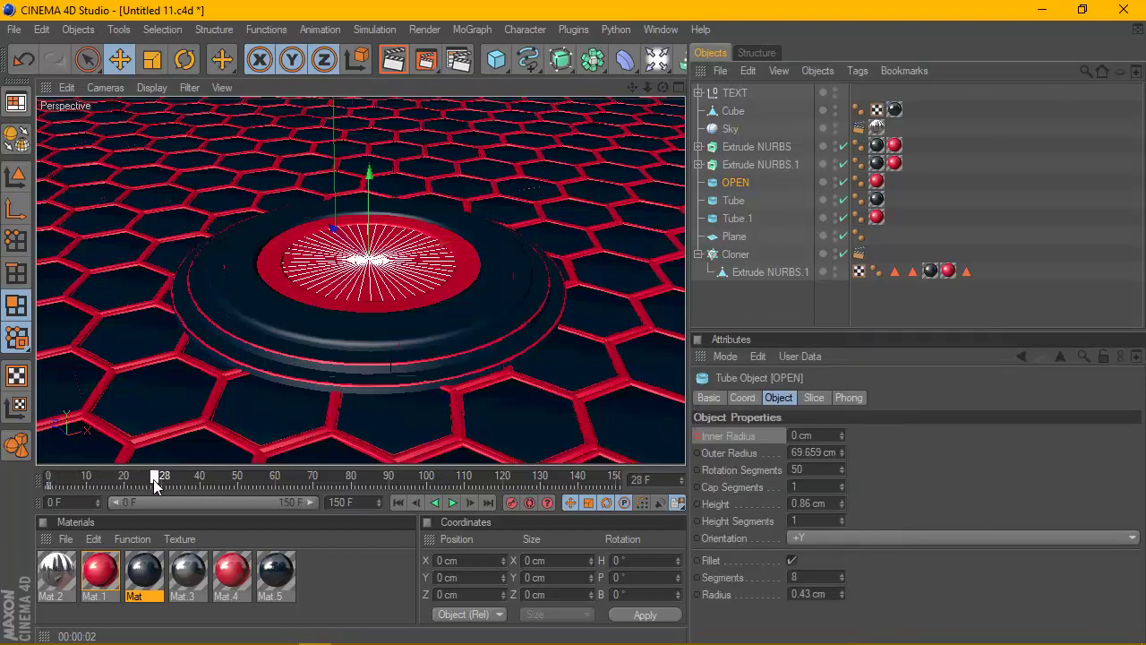
left_click_drag(158, 480, 136, 480)
left_click_drag(841, 435, 841, 399)
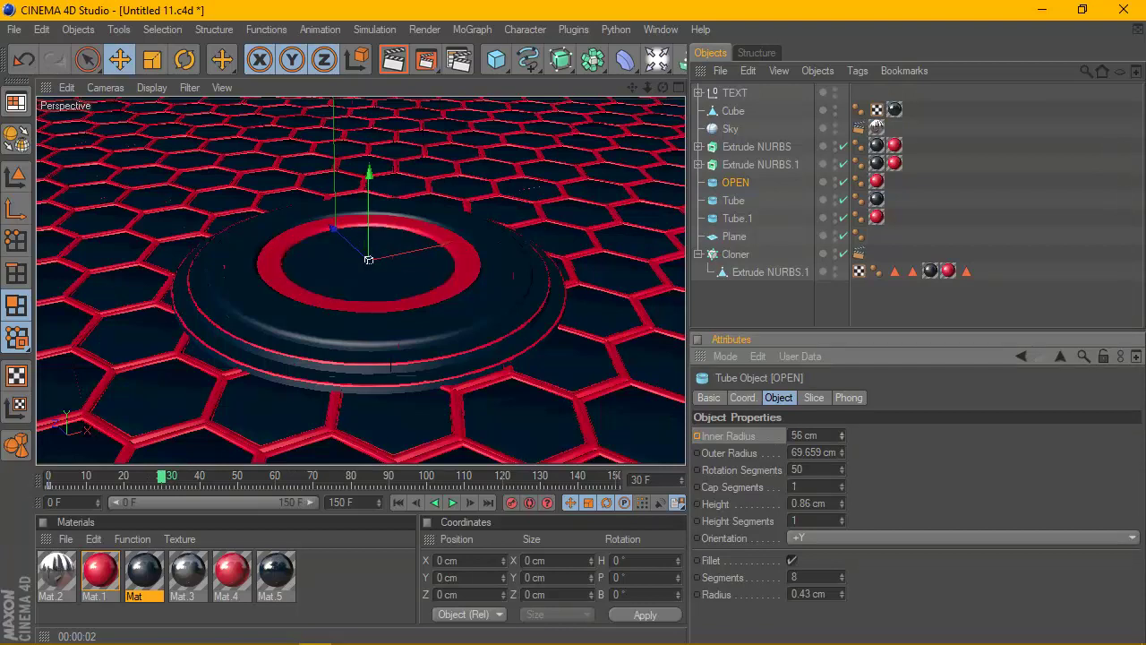
right_click(694, 435)
mouse_move(738, 331)
left_click(850, 331)
Play the opening animation from the start to check it, and return to frame 0
left_click(401, 504)
left_click(460, 503)
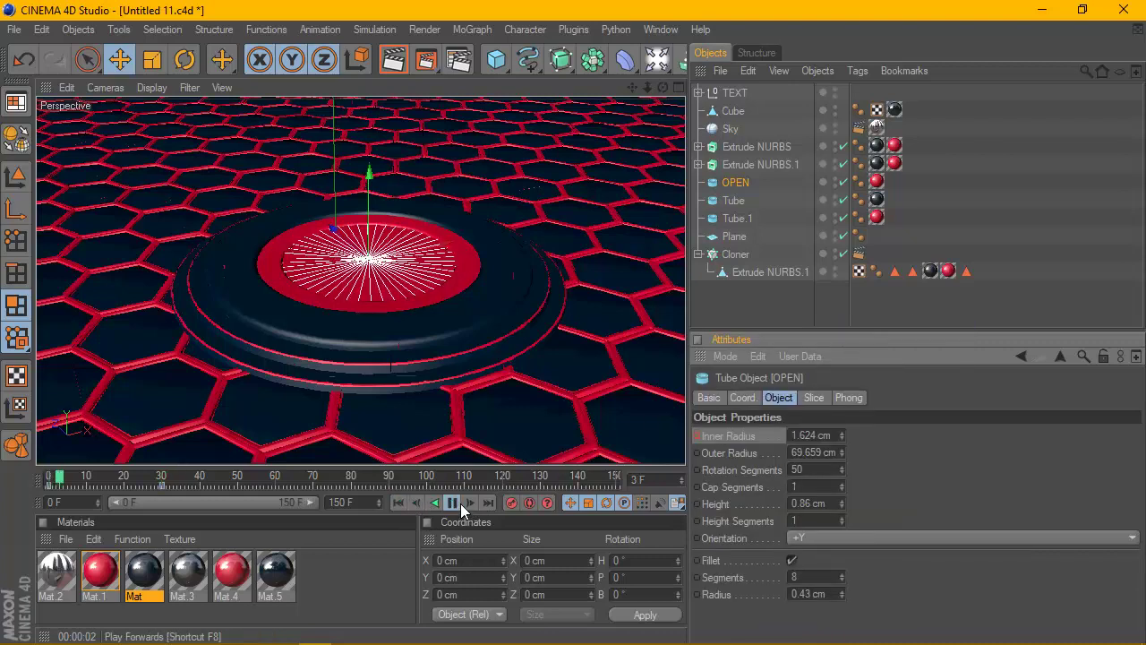
left_click(461, 504)
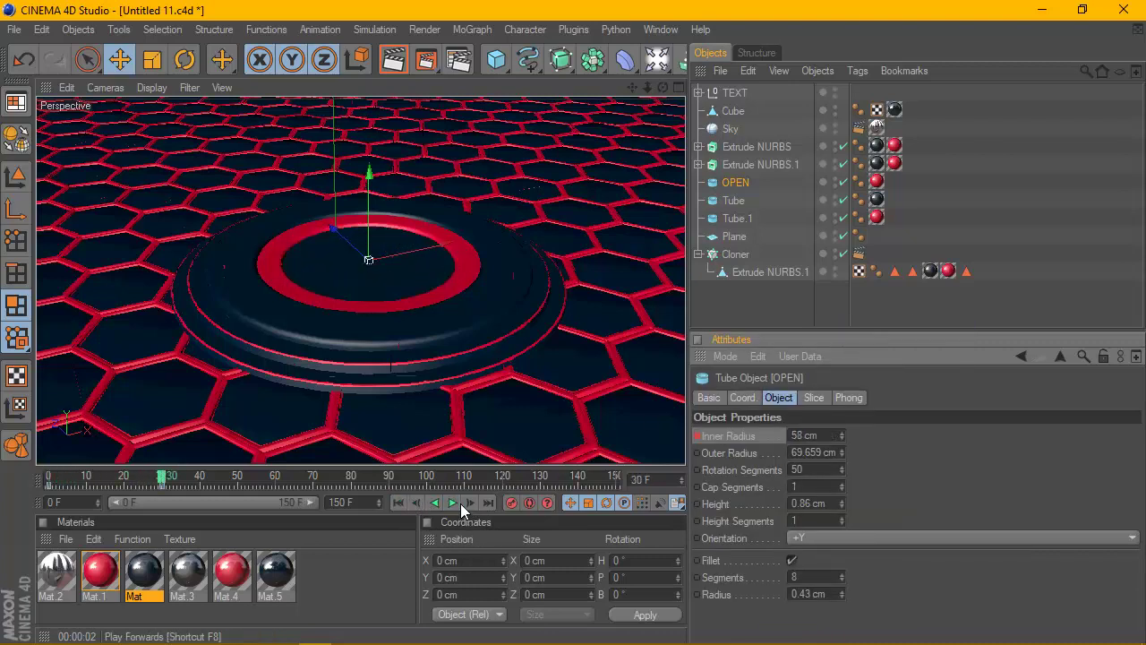
left_click(397, 503)
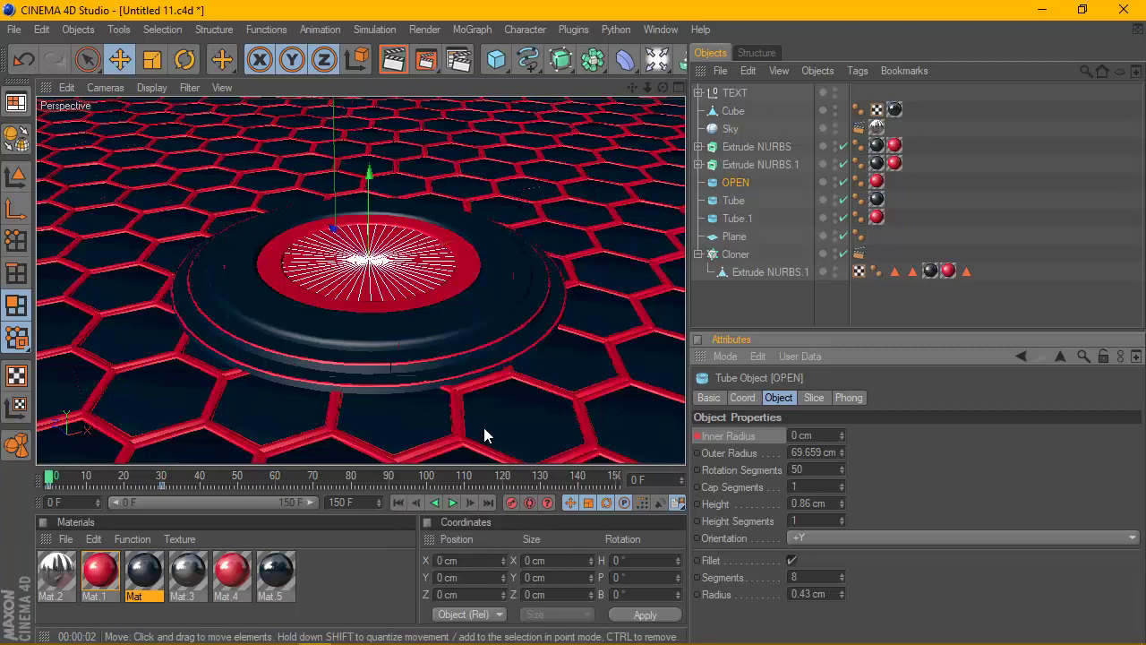
Record a TEXT keyframe at frame 0, then raise the 5 and its pedestal above the base at frame 30 and record another
left_click(735, 93)
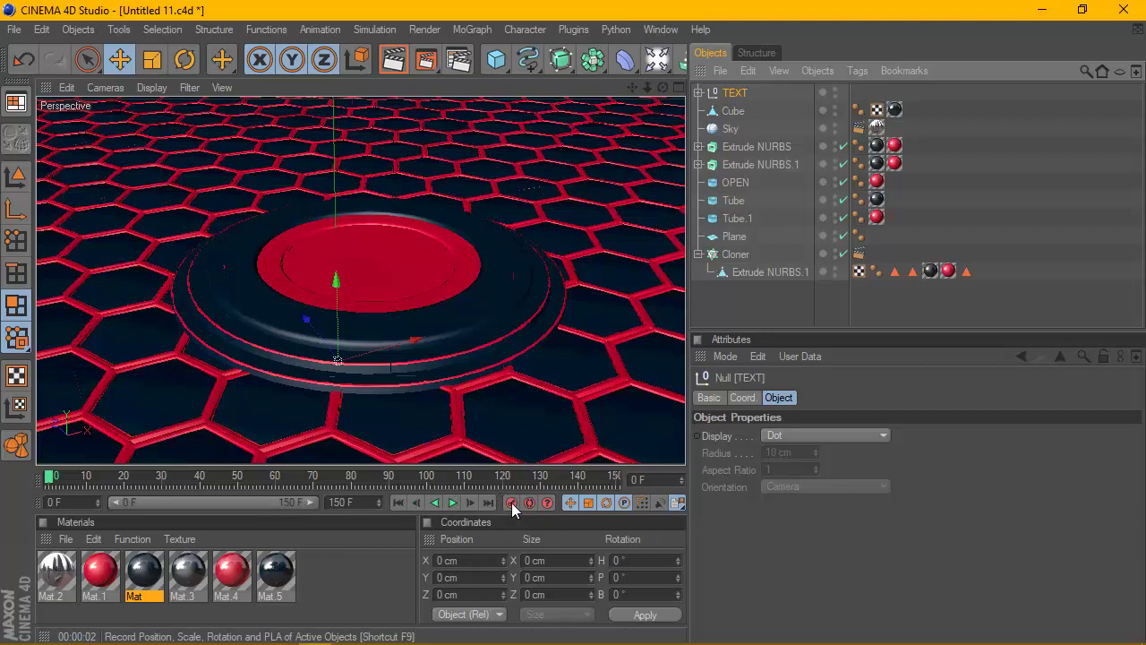
left_click(52, 477)
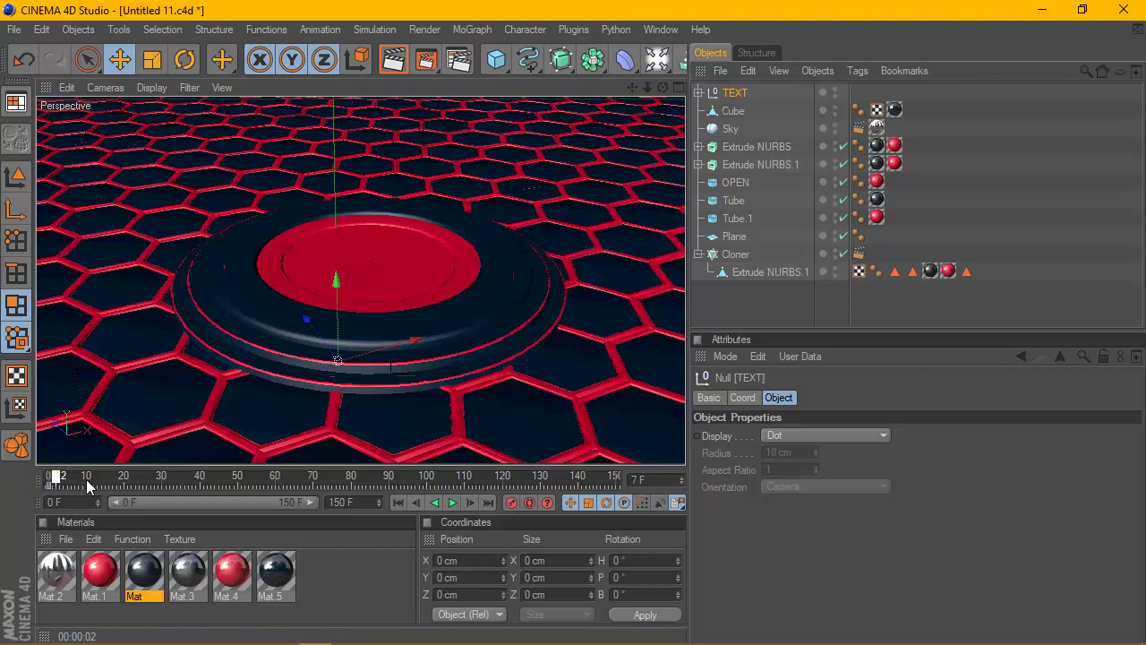
left_click(138, 477)
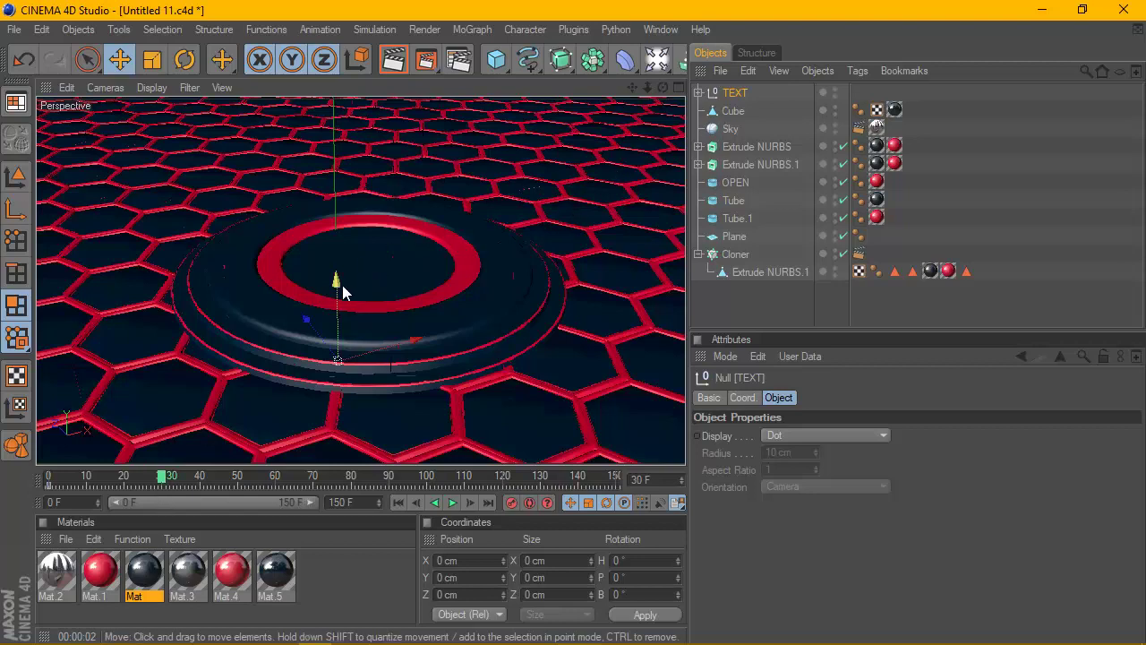
left_click_drag(340, 285, 333, 204)
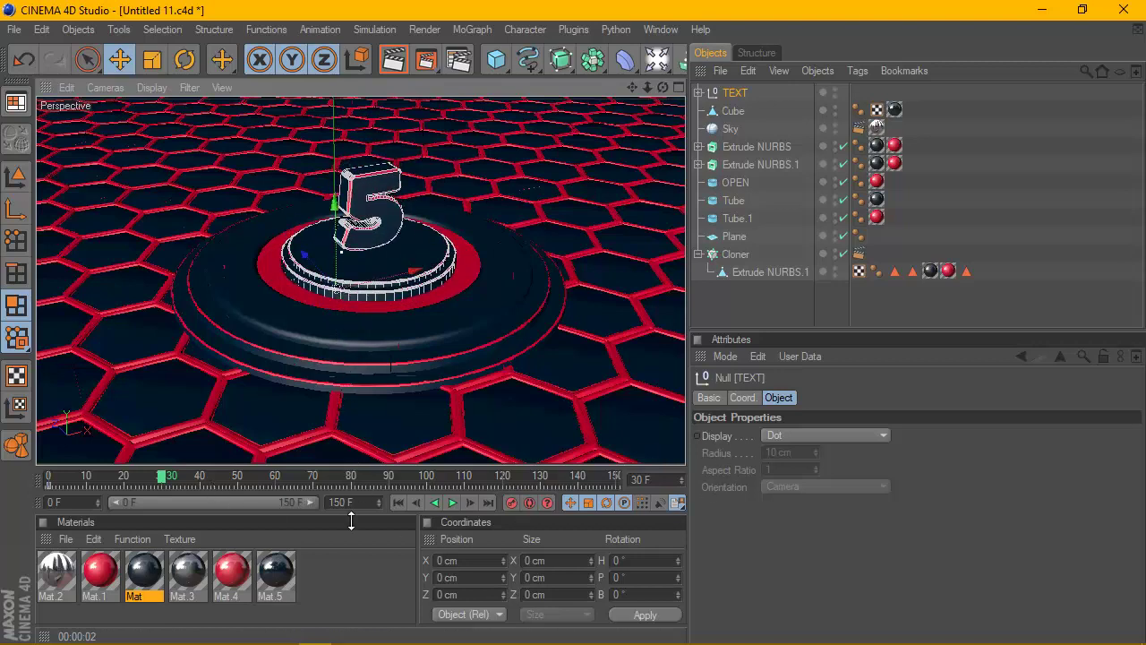
Play the animation repeatedly from the start to check when the 5 rises relative to the cover opening
left_click(396, 502)
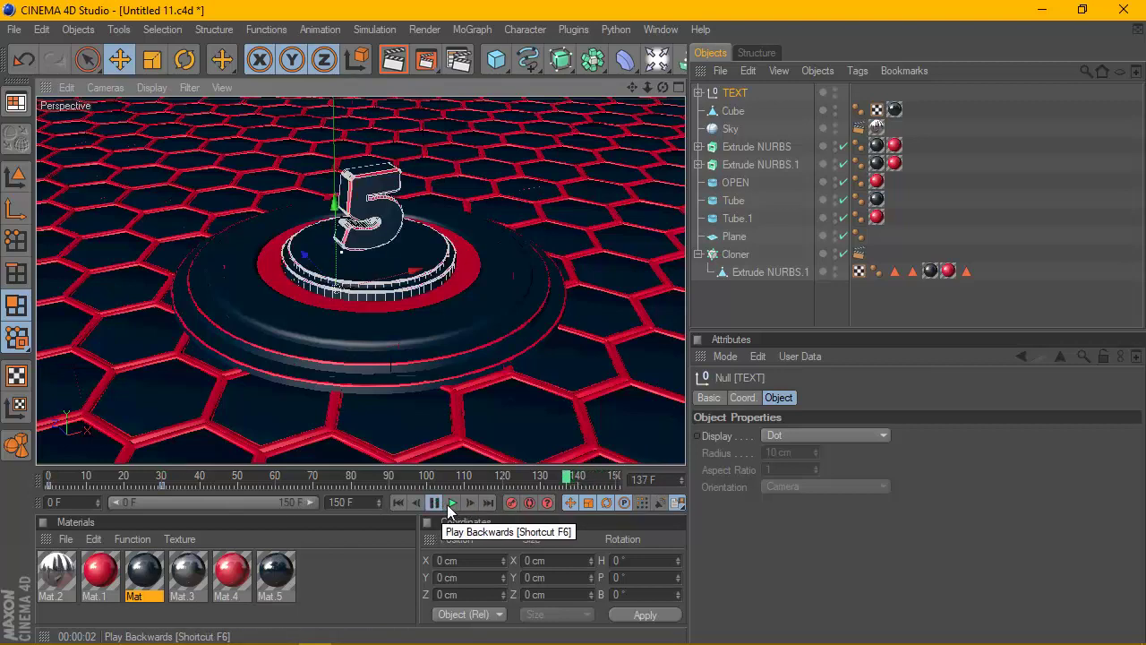
left_click(450, 504)
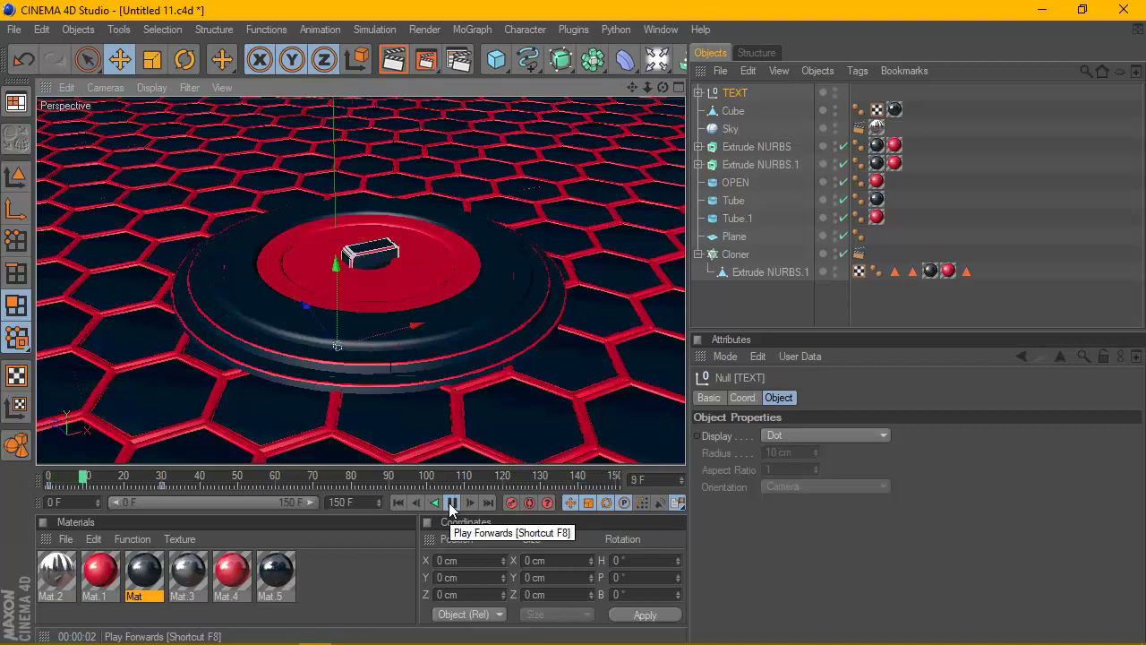
left_click(397, 502)
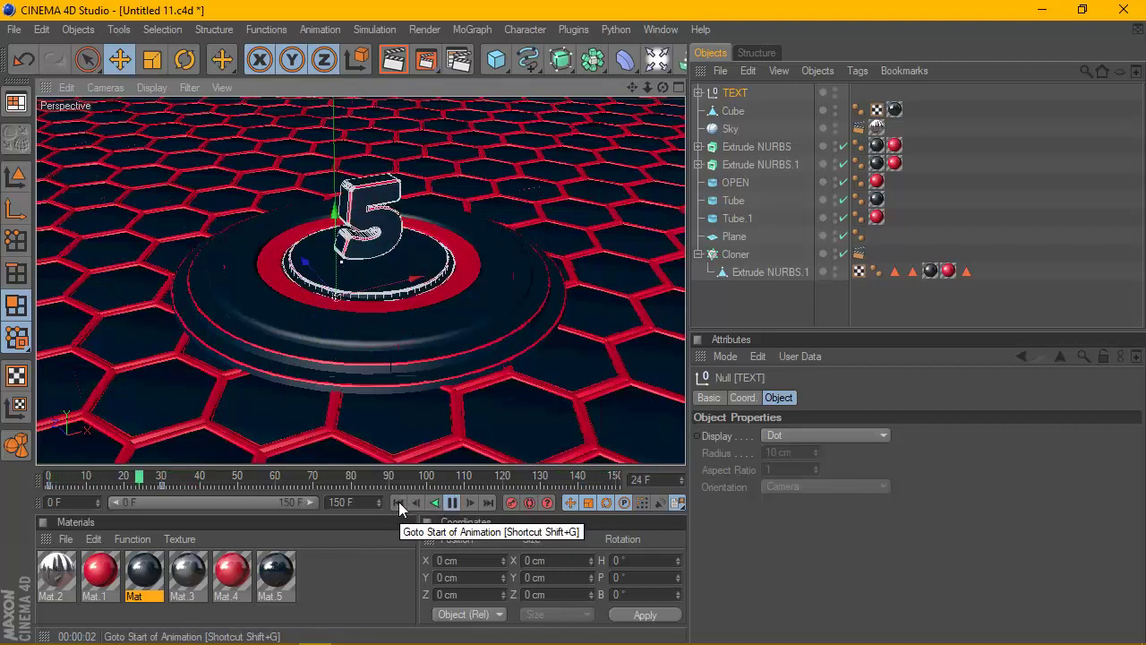
left_click(398, 501)
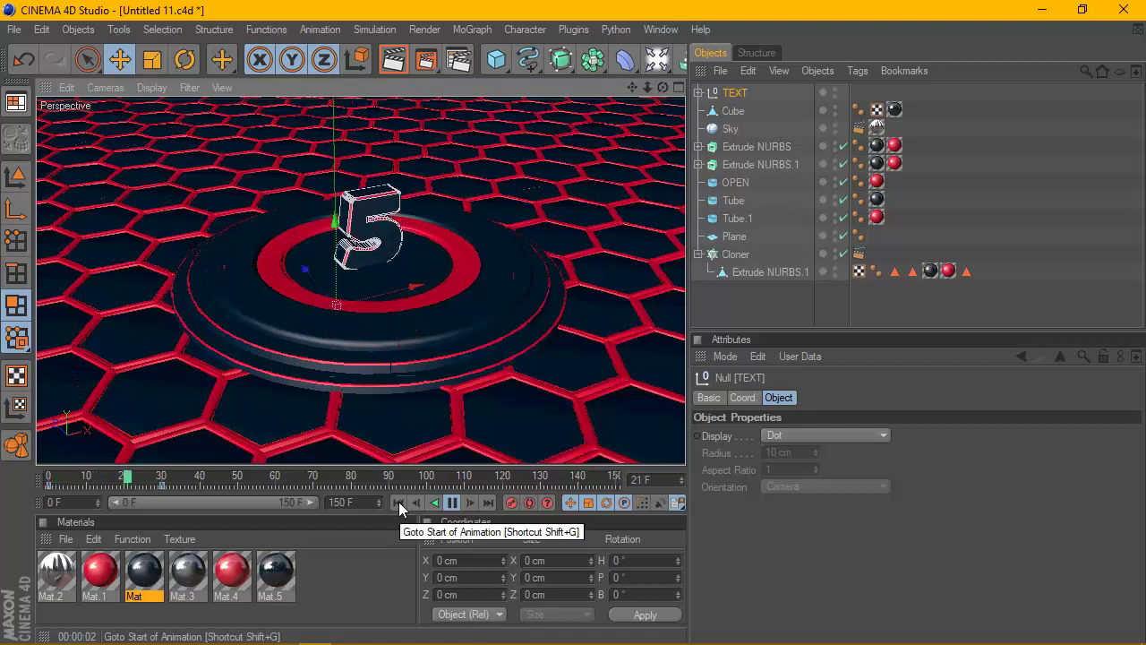
left_click(399, 502)
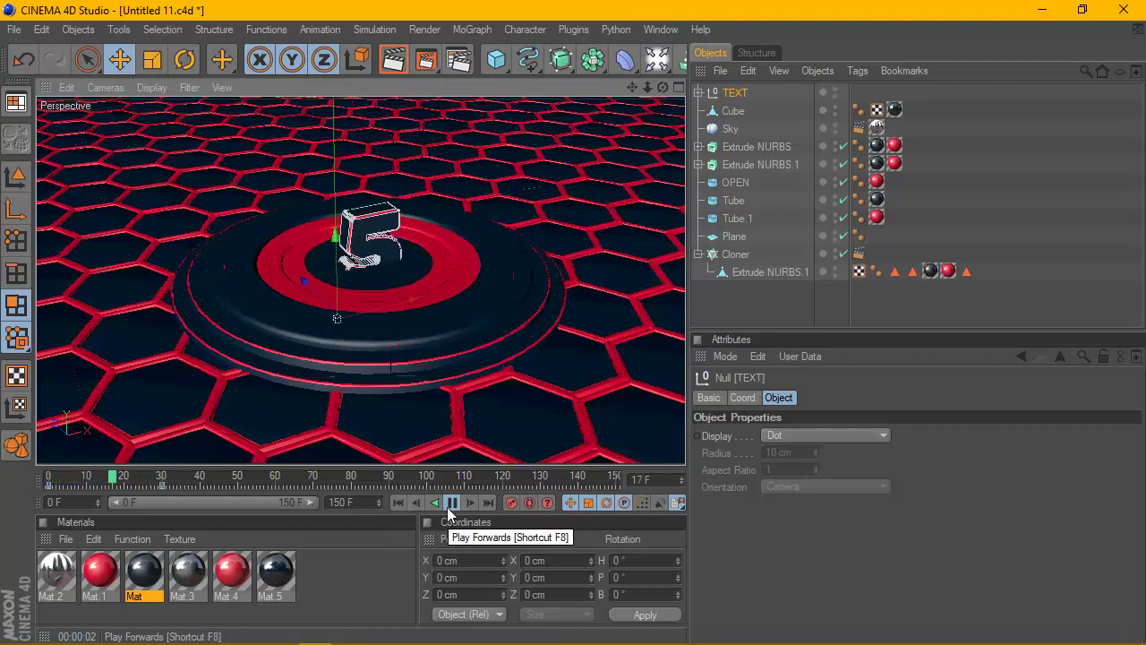
left_click(450, 508)
left_click(399, 502)
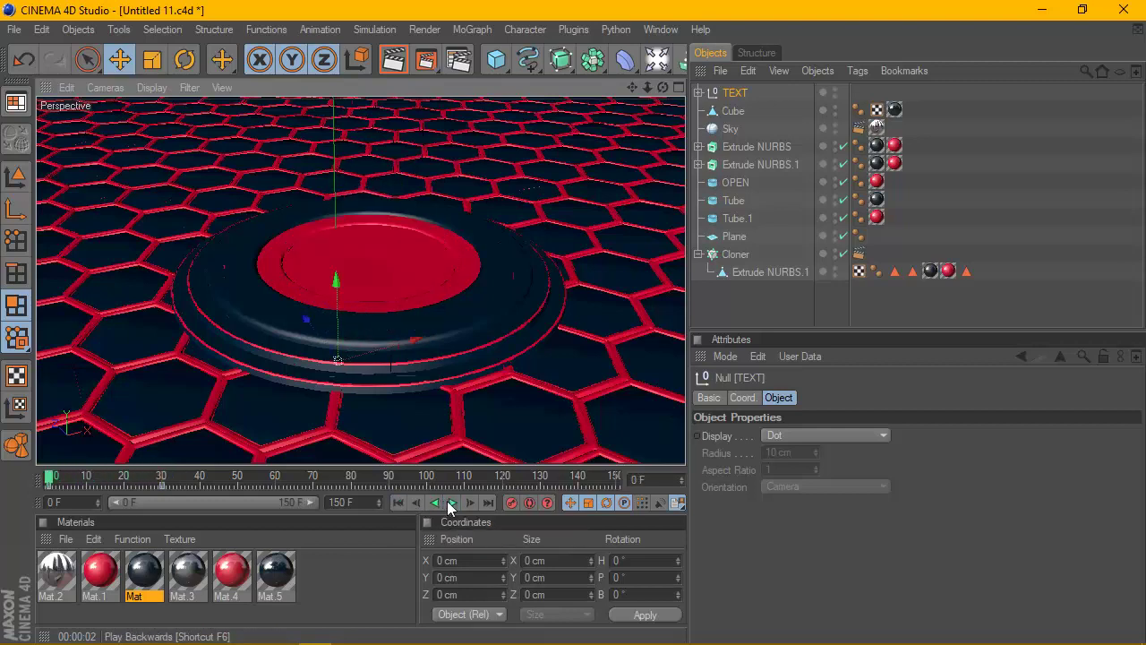
left_click(450, 504)
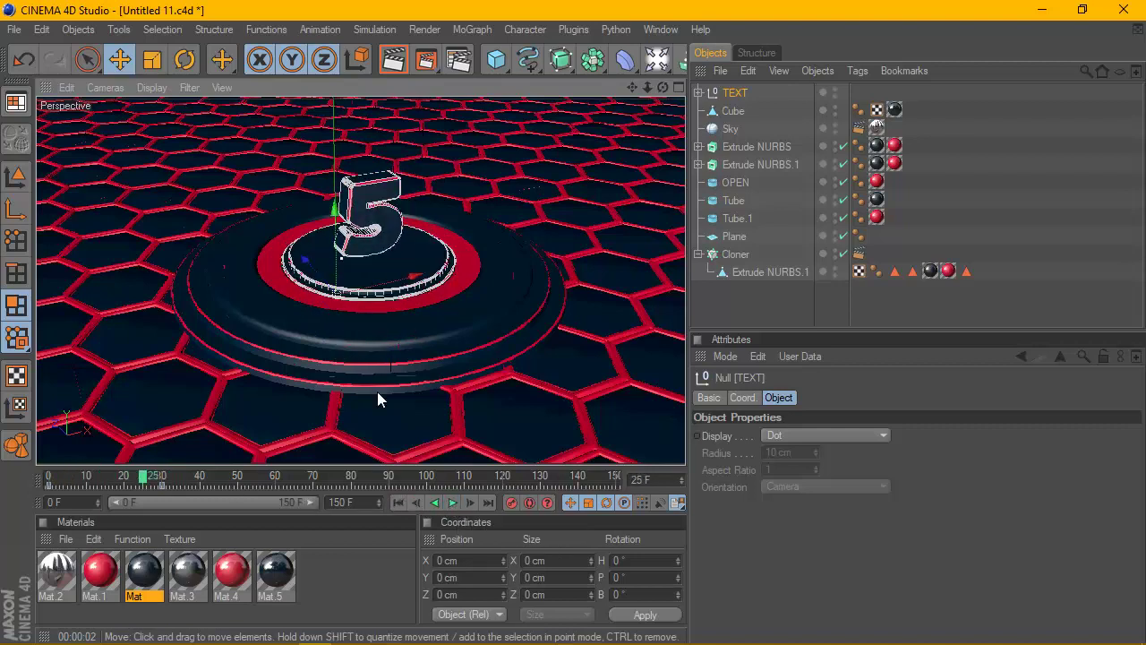
Undo the raising of the TEXT group and both of its recorded keyframes
left_click(41, 29)
left_click(61, 55)
left_click(41, 29)
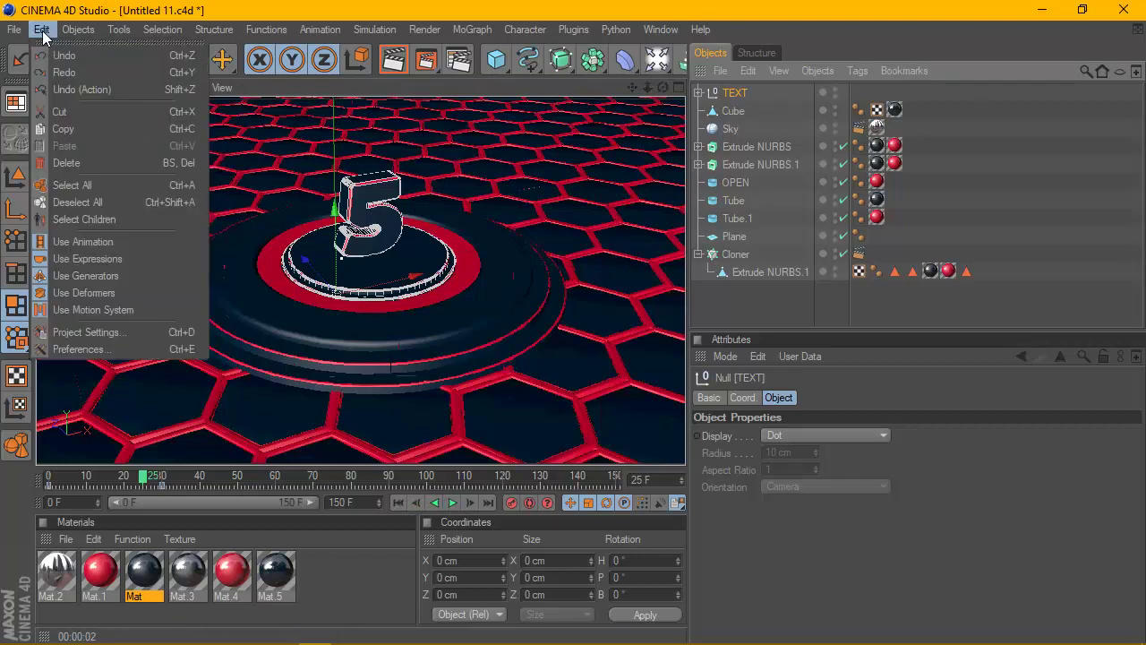
left_click(63, 51)
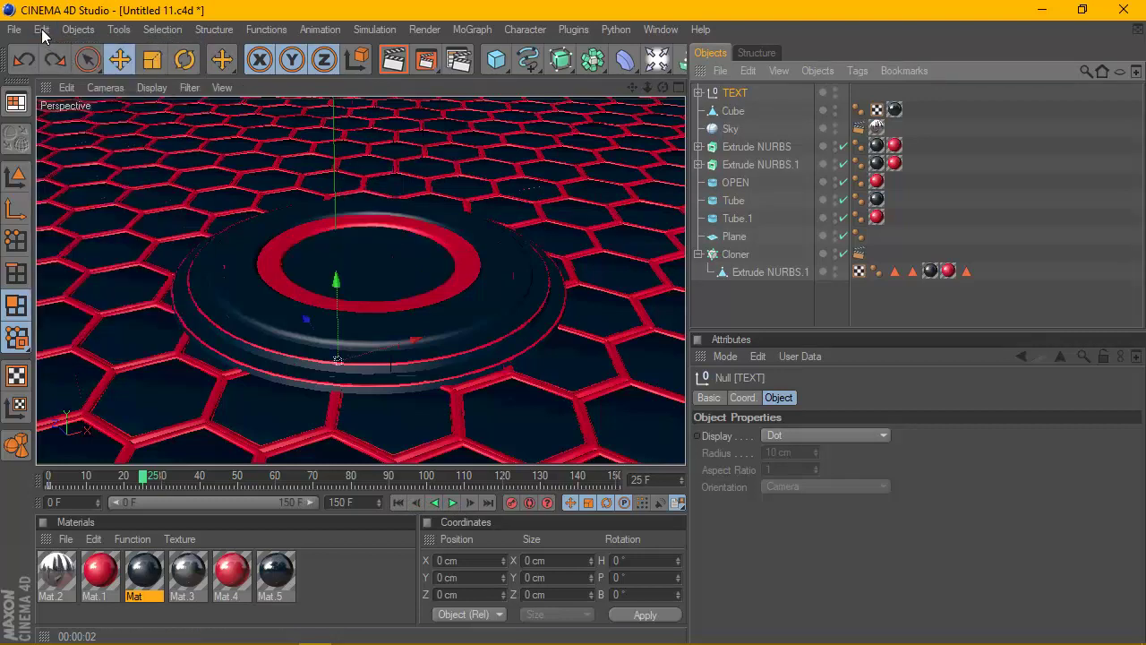
left_click(41, 30)
left_click(63, 55)
left_click(41, 31)
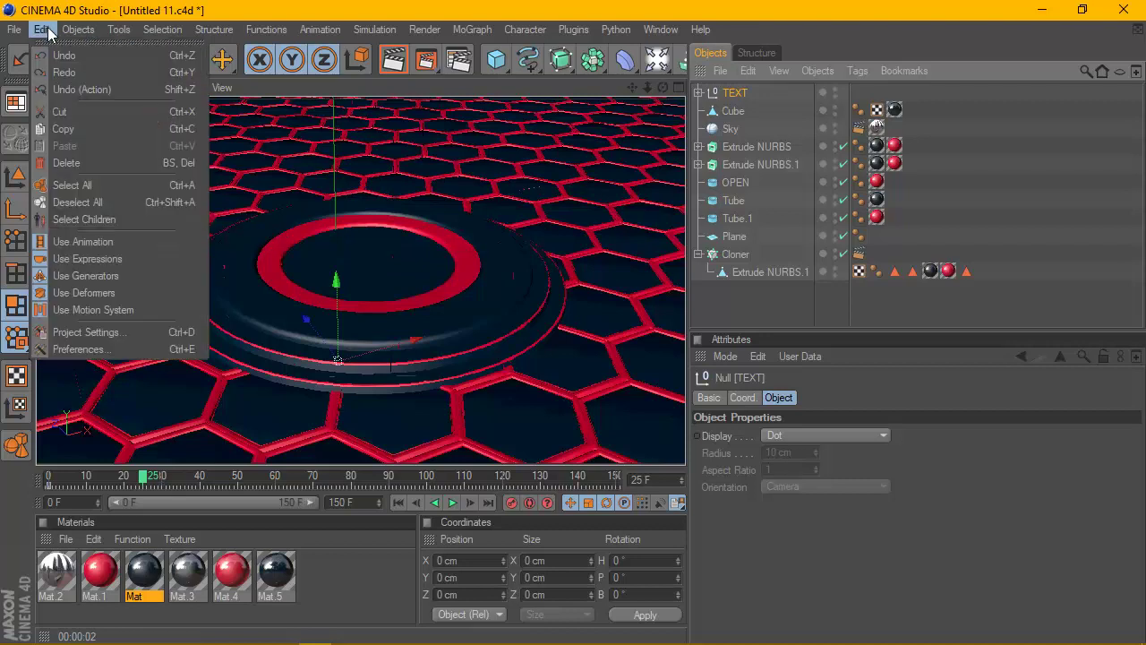
left_click(65, 56)
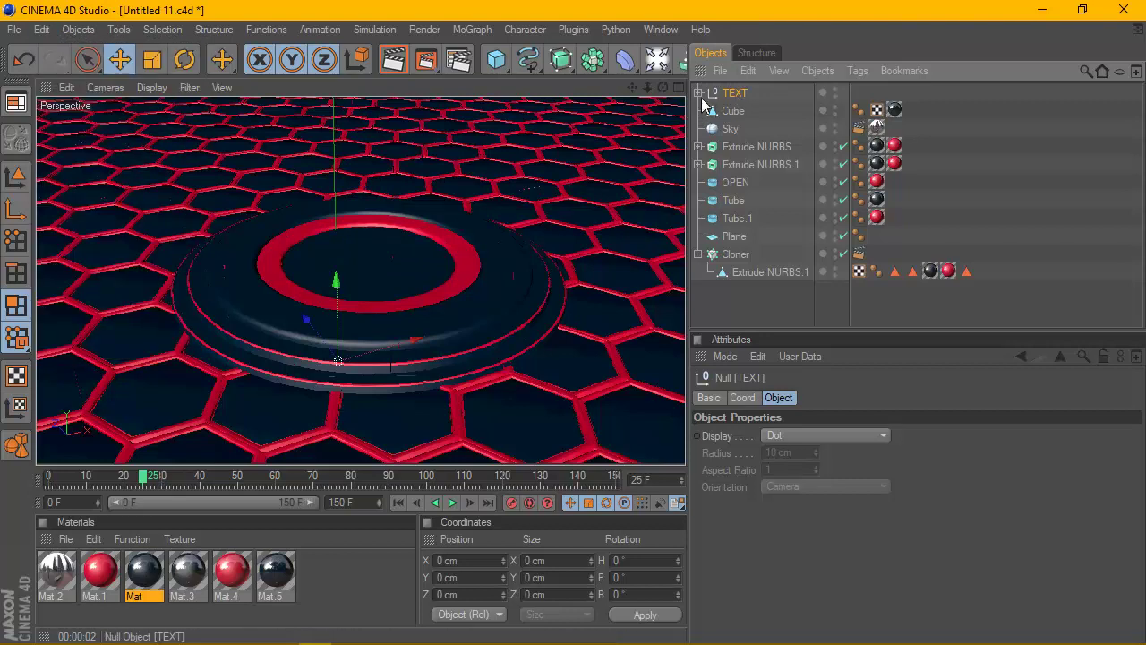
Record a TEXT keyframe at frame 10, then raise the group about 56 cm at frame 30 and record a second keyframe
left_click_drag(141, 476, 99, 481)
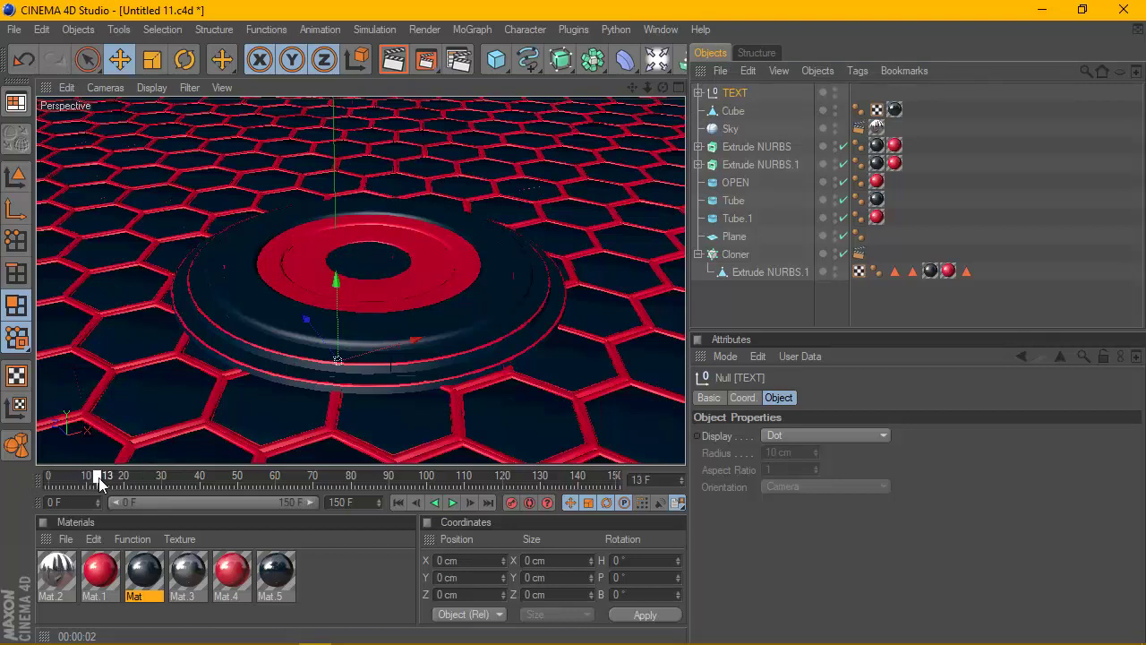
mouse_move(99, 477)
left_mouse_down()
mouse_move(84, 480)
mouse_move(107, 485)
mouse_move(87, 487)
left_mouse_up()
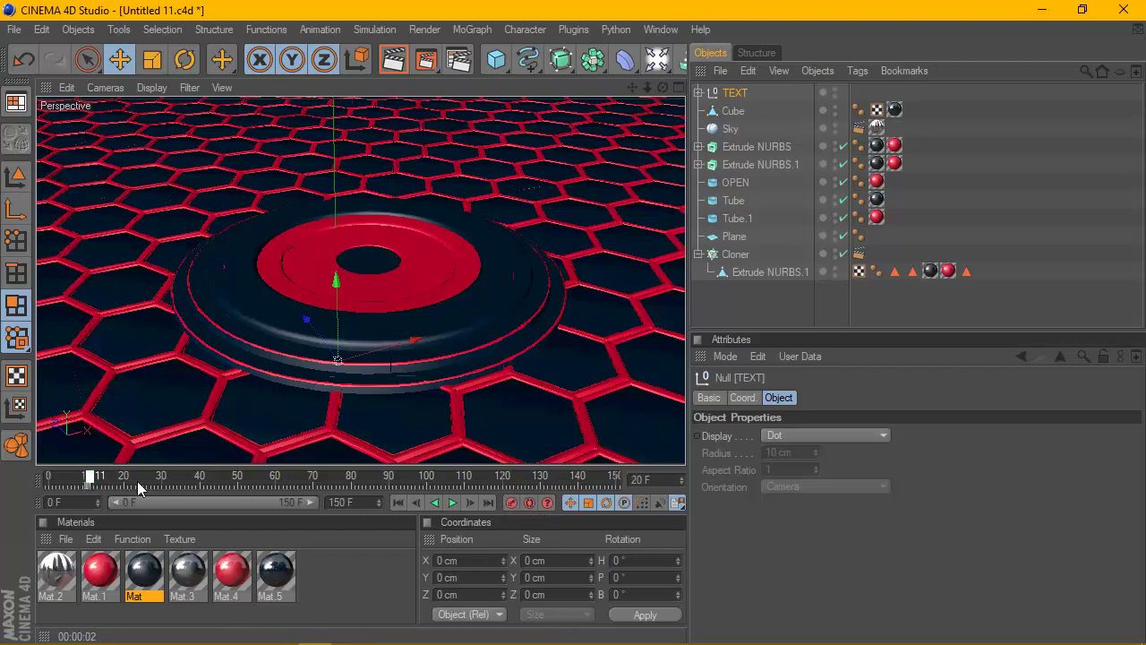
left_click(190, 481)
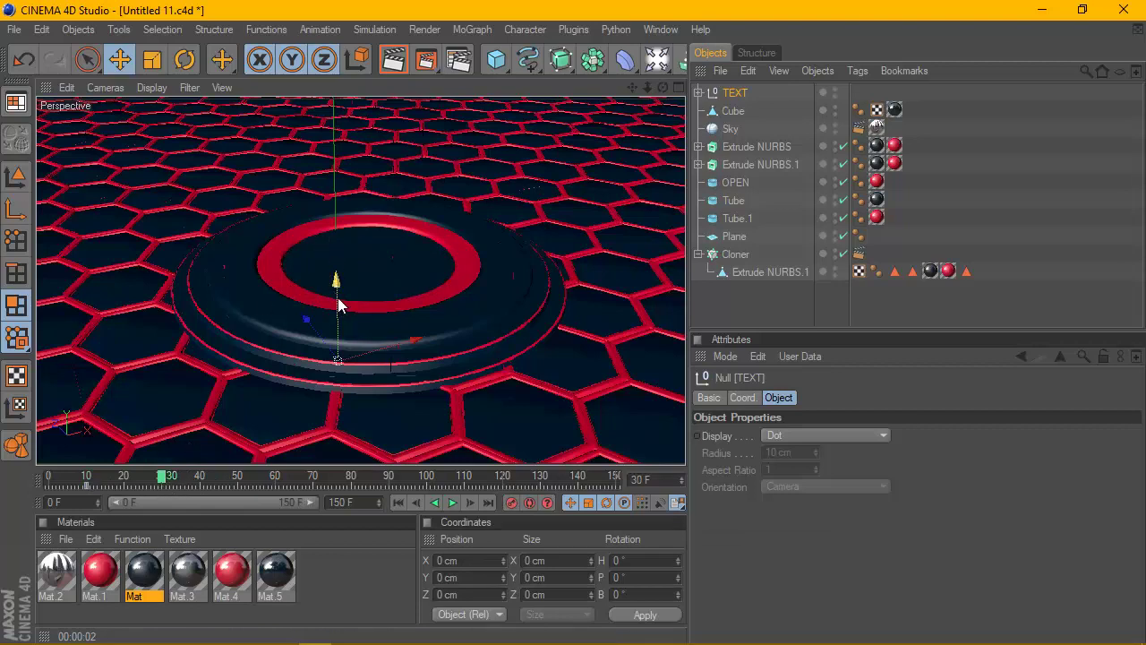
left_click_drag(335, 278, 334, 199)
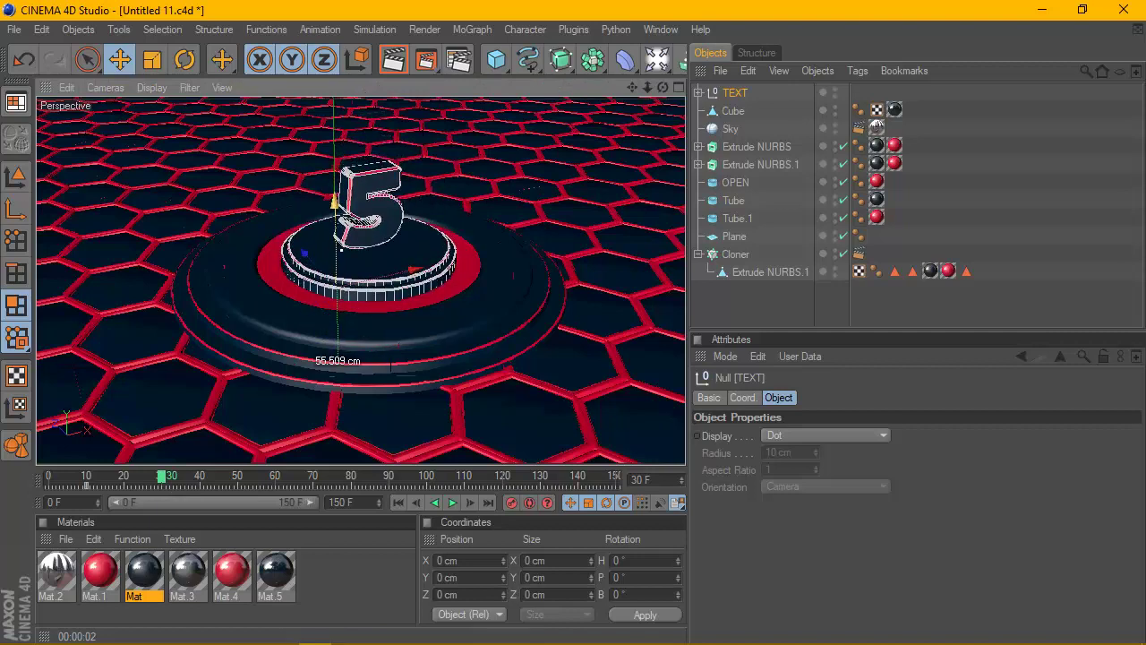
left_click_drag(338, 282, 341, 287)
scroll(422, 223, "up", 1)
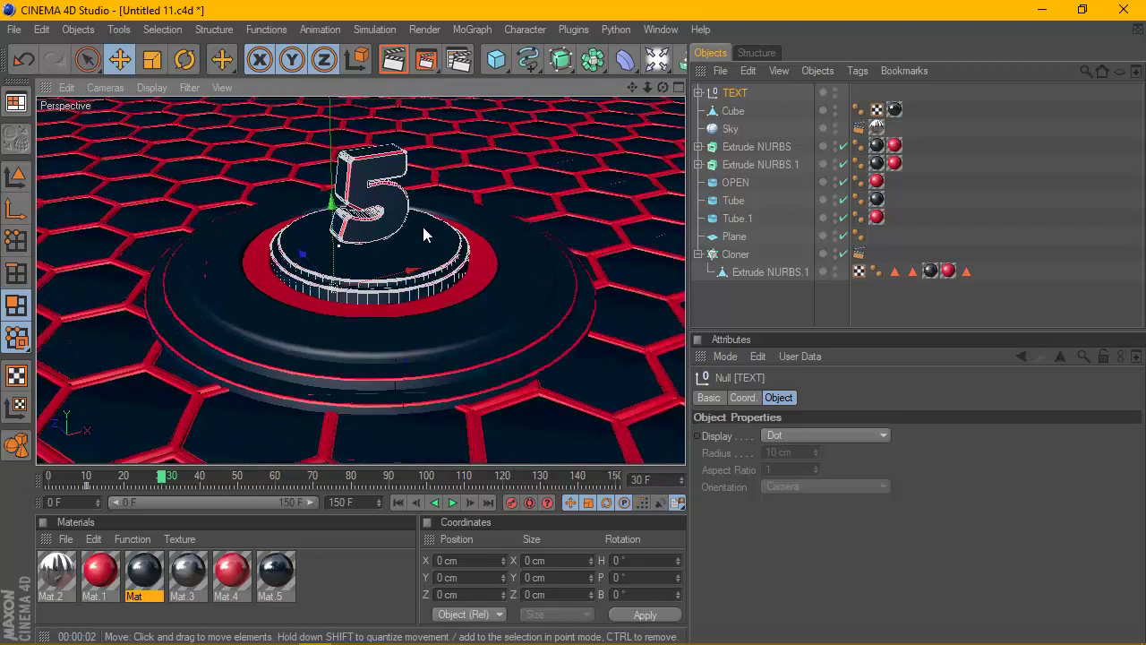
left_click_drag(662, 86, 662, 80)
left_click_drag(332, 286, 333, 288, "alt")
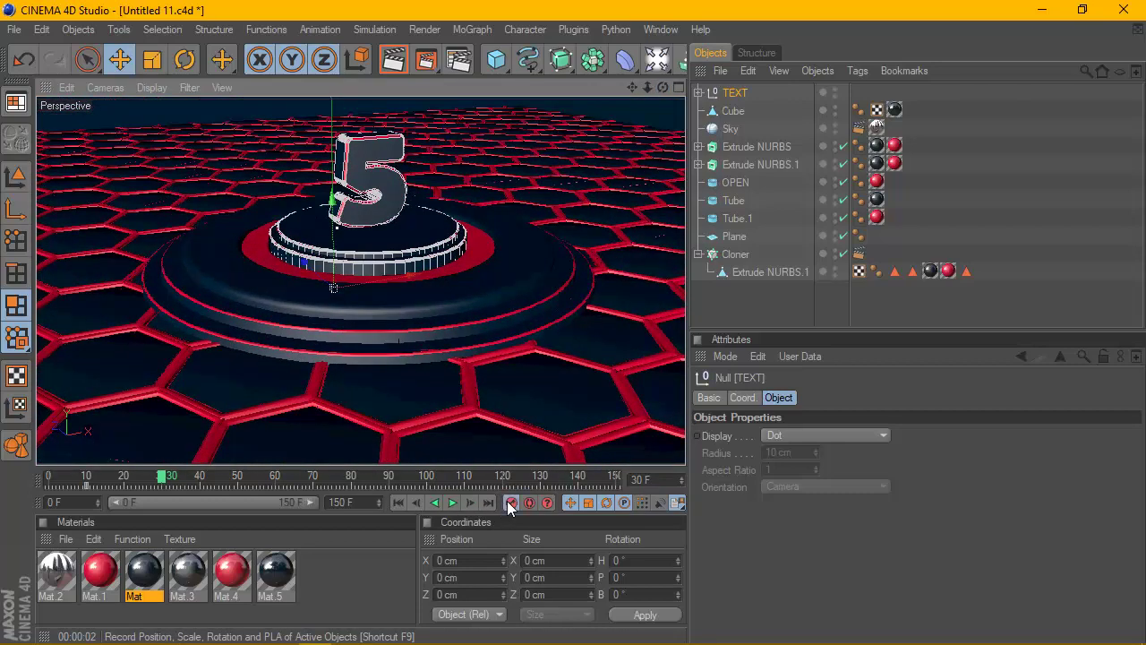
Play the delayed rise from the start to check it, and render a preview of the active view at frame 20
left_click(394, 502)
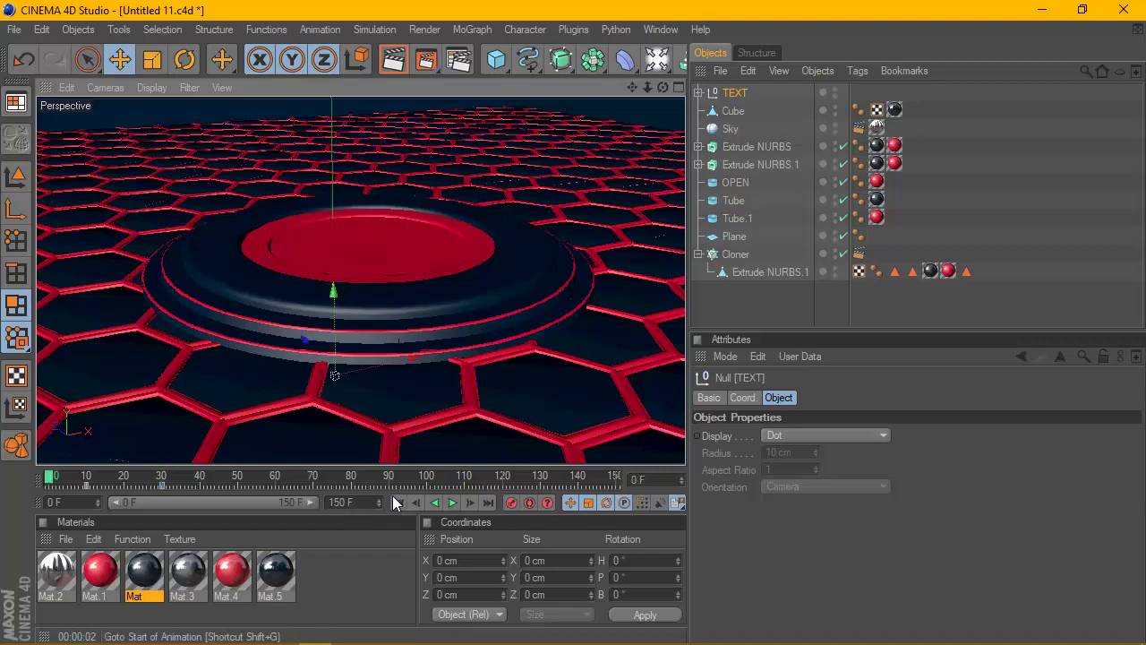
left_click(456, 502)
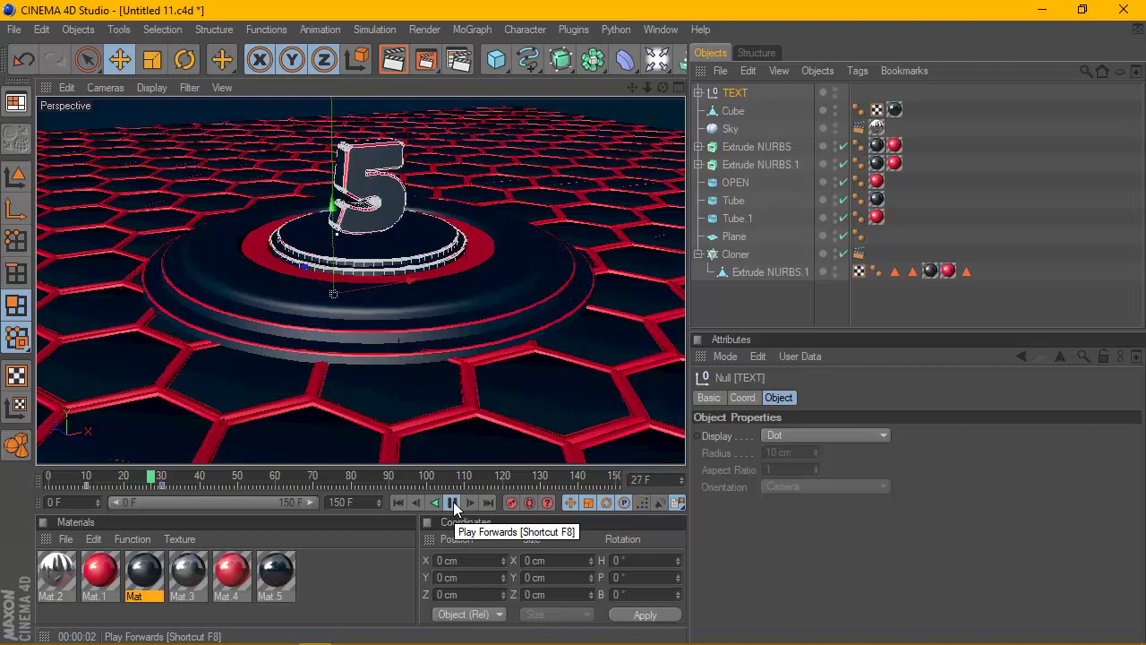
left_click(399, 503)
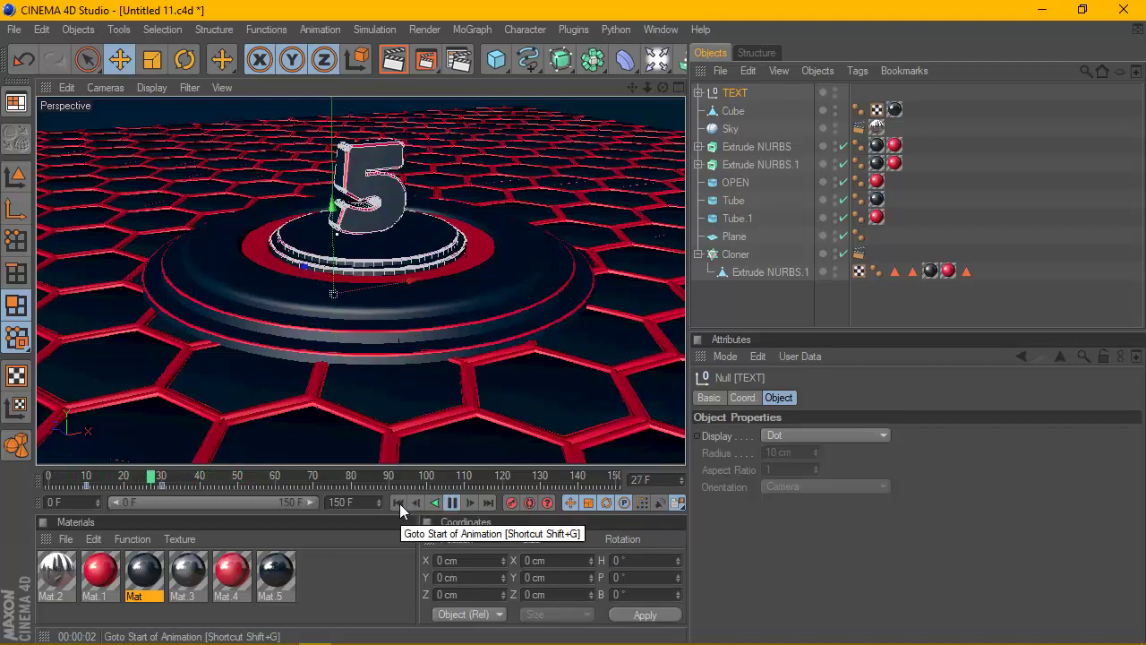
left_click(399, 503)
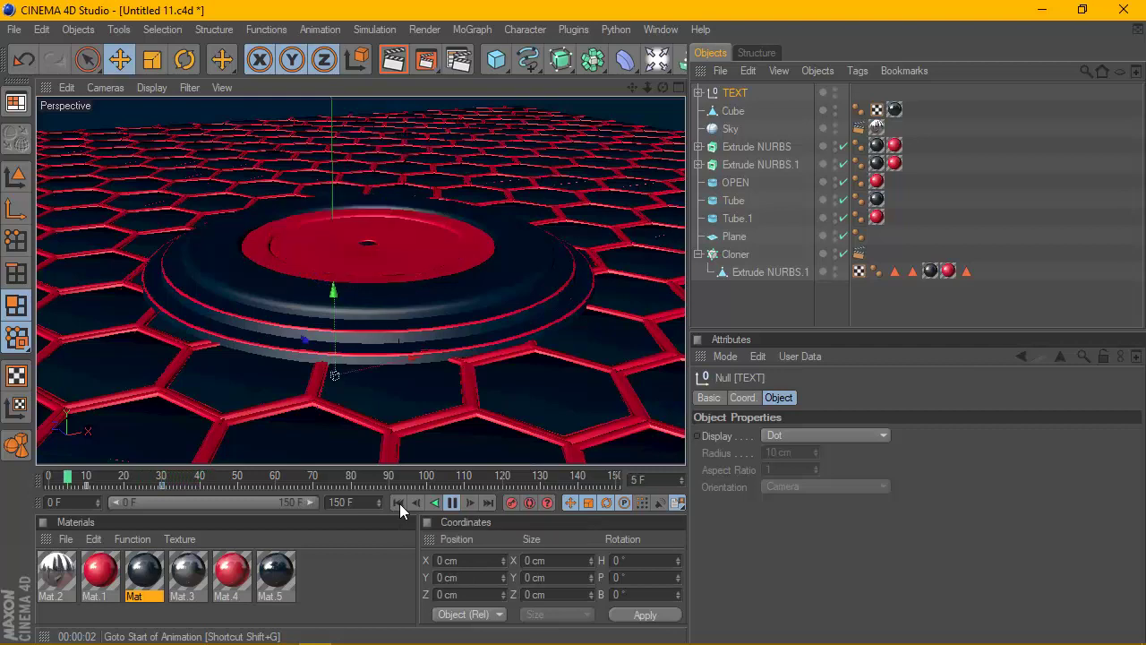
left_click(452, 502)
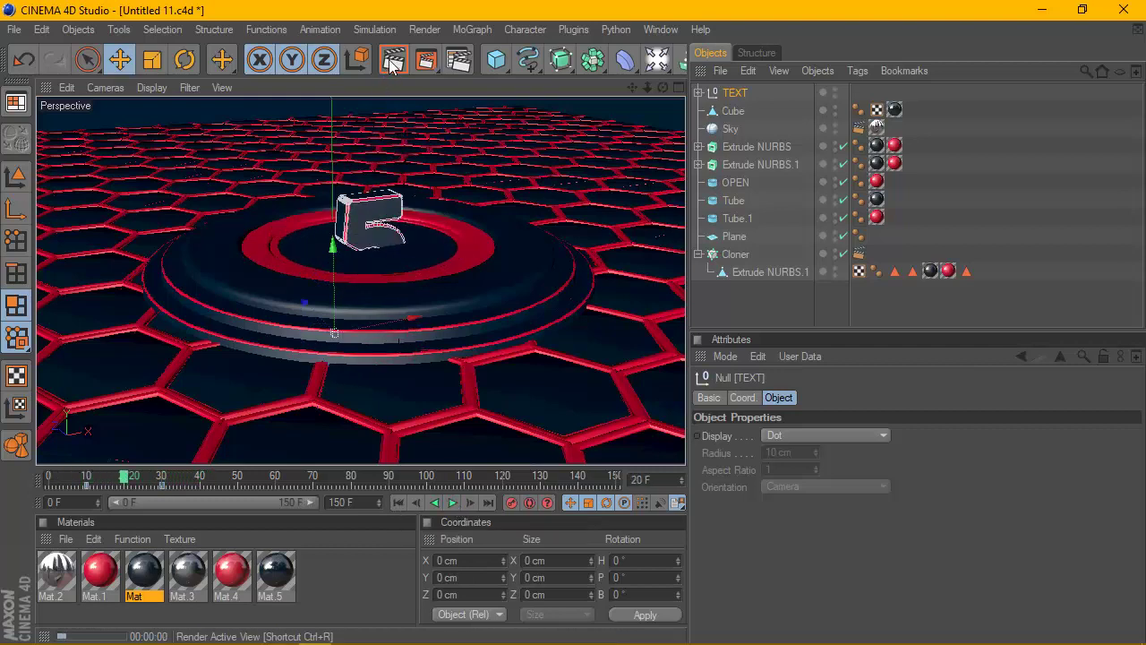
left_click(392, 60)
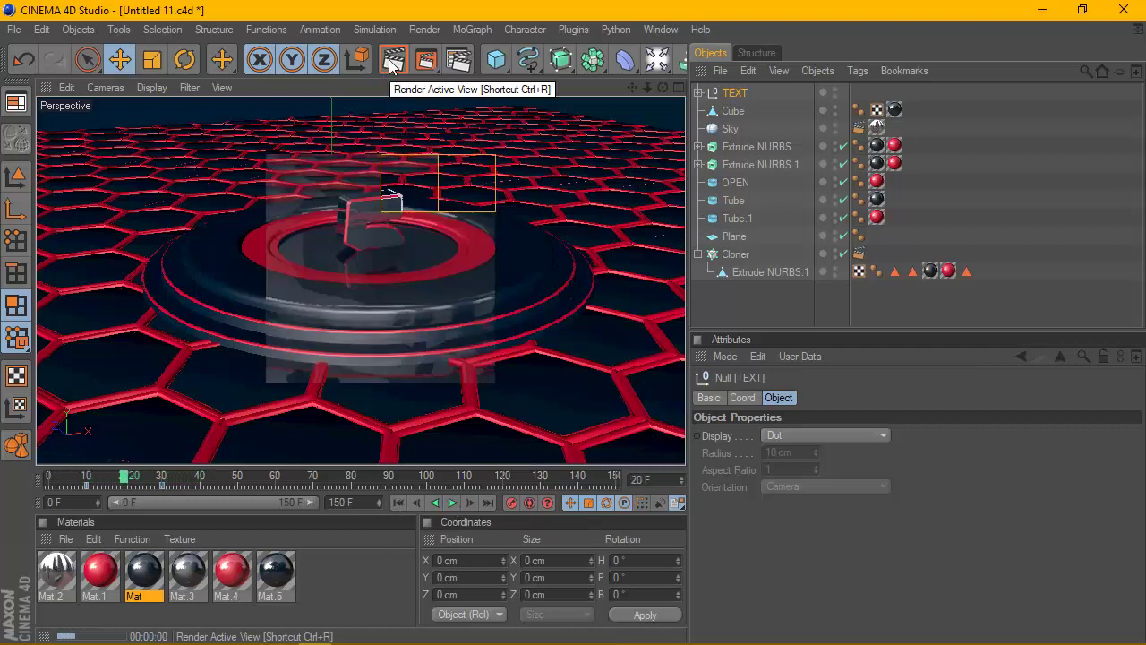
Replay the opening and rise, pausing to render previews of the active view at frames 18 and 24
left_click(451, 503)
left_click(450, 502)
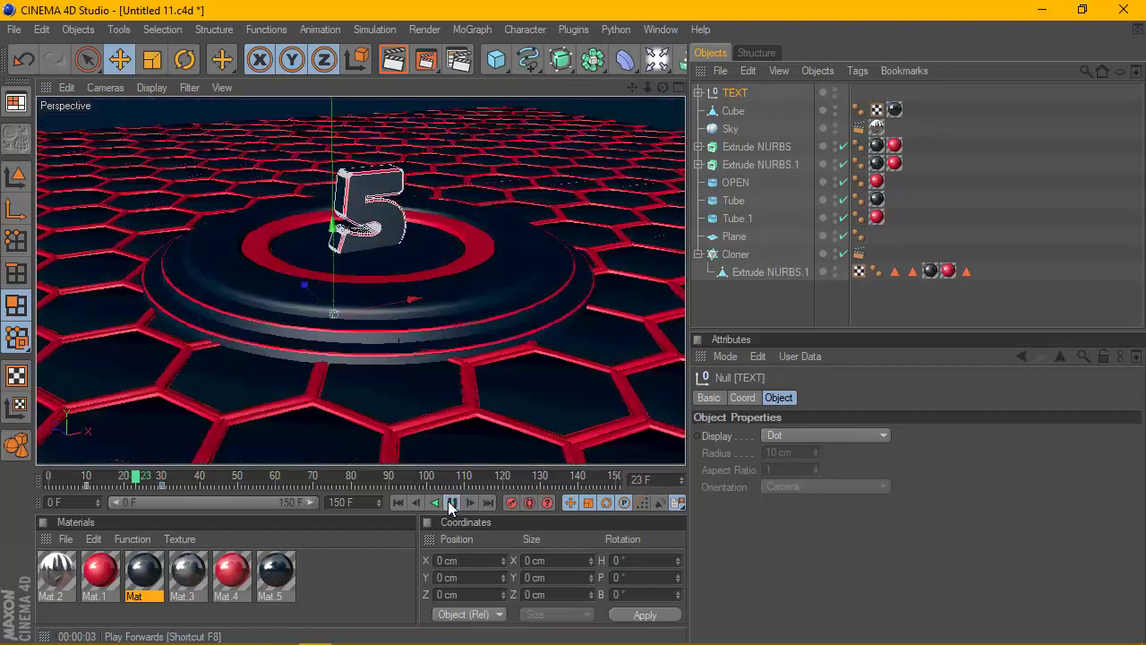
left_click(451, 503)
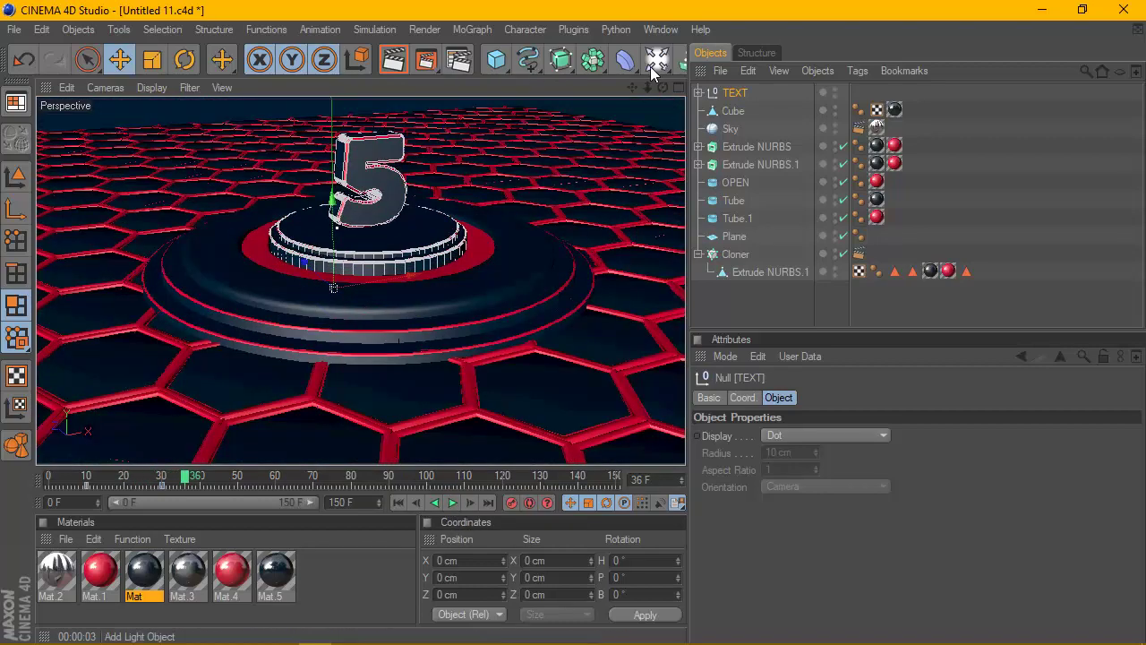
left_click_drag(664, 87, 663, 134)
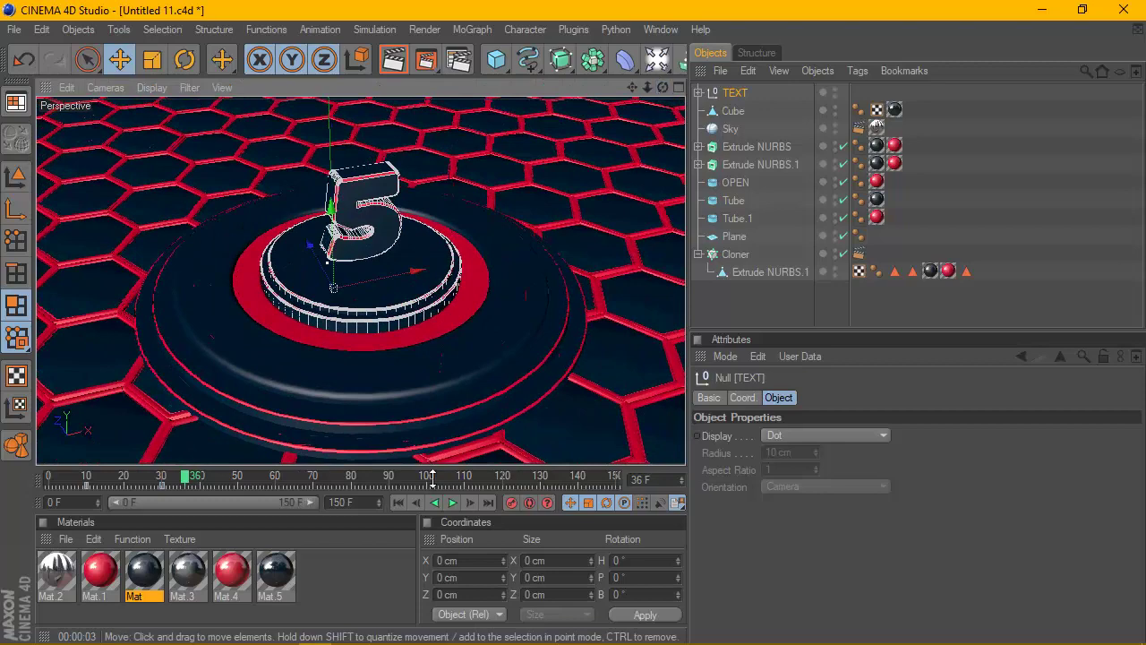
left_click(400, 502)
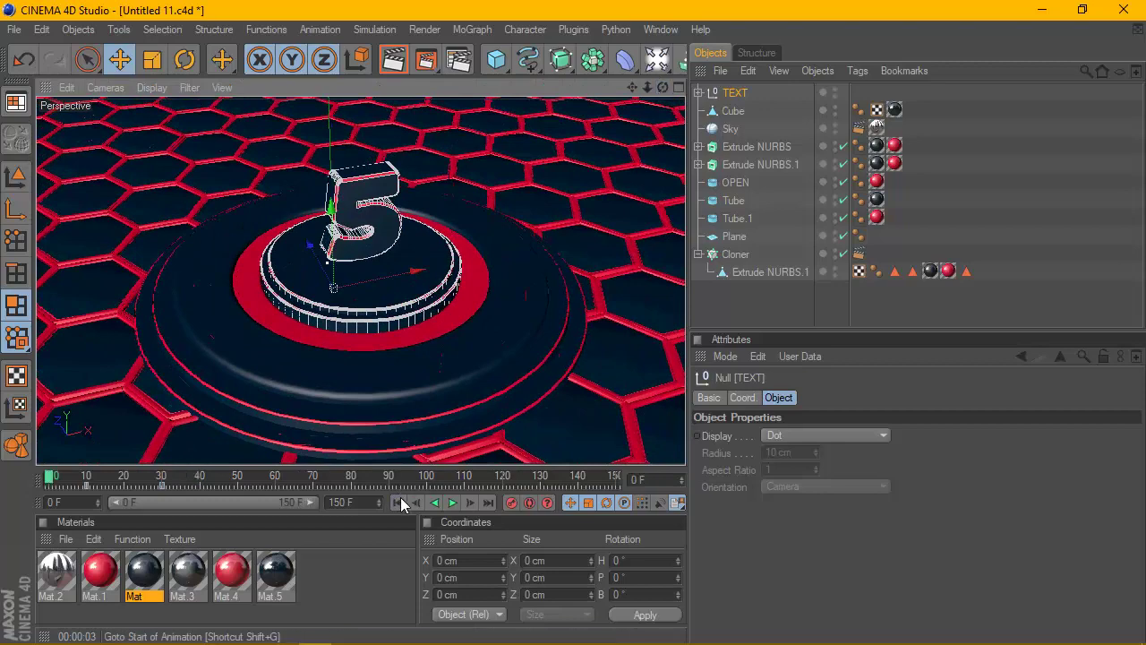
left_click(452, 502)
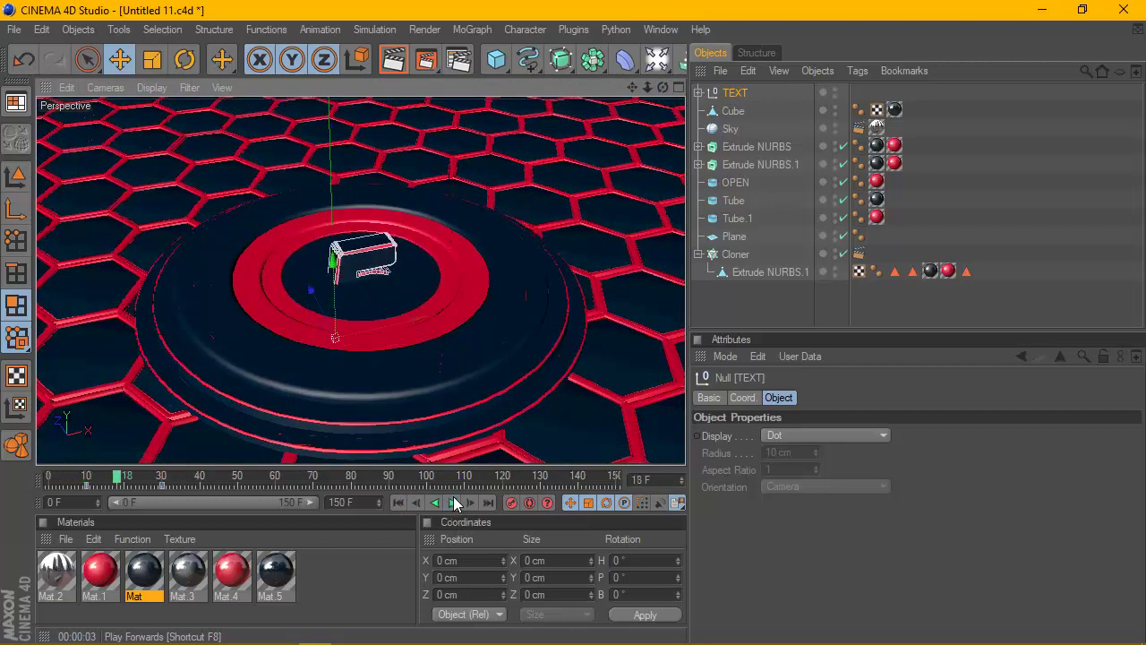
left_click(391, 61)
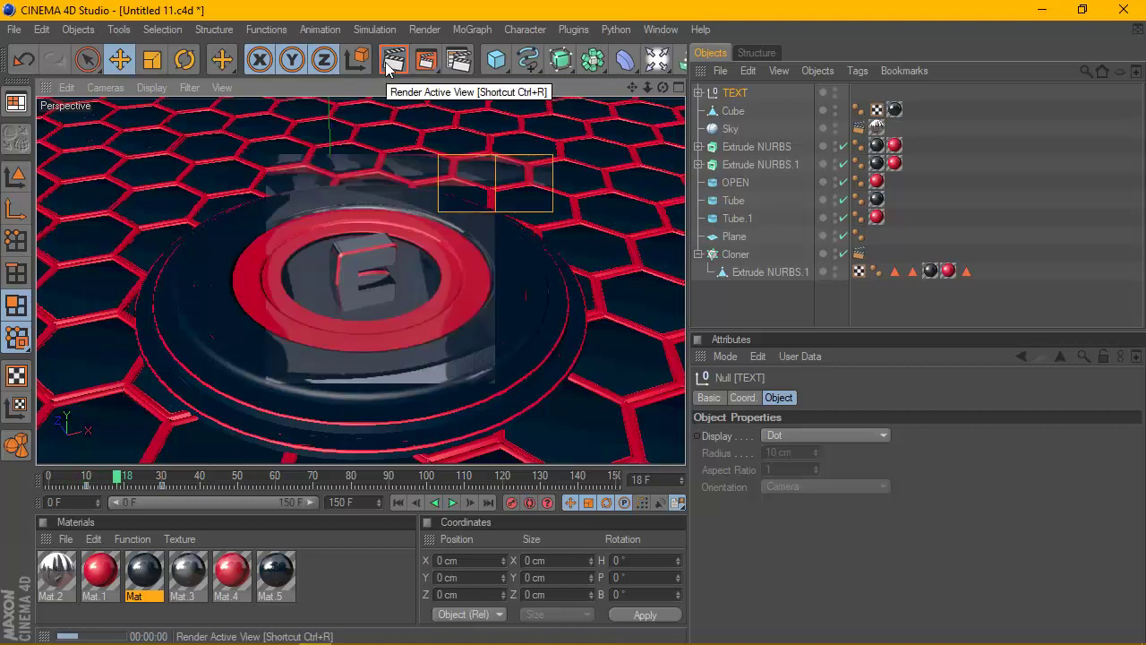
left_click(452, 502)
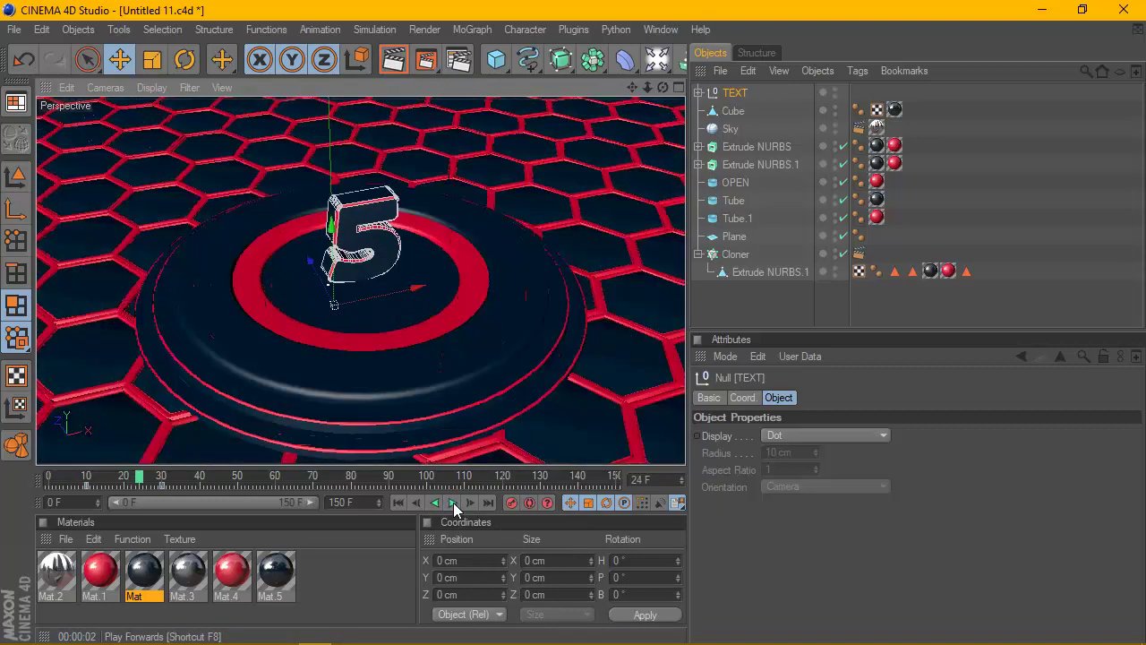
left_click(386, 63)
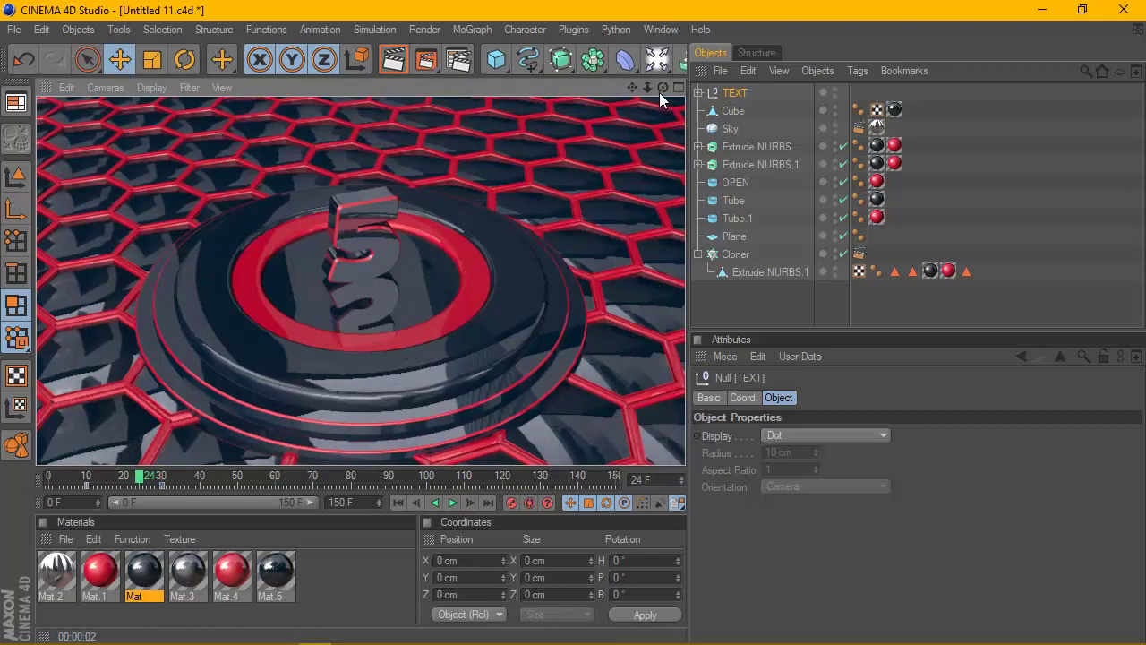
Undo the TEXT group's rise together with its keyframes at frames 10 and 30
left_click_drag(661, 88, 556, 240)
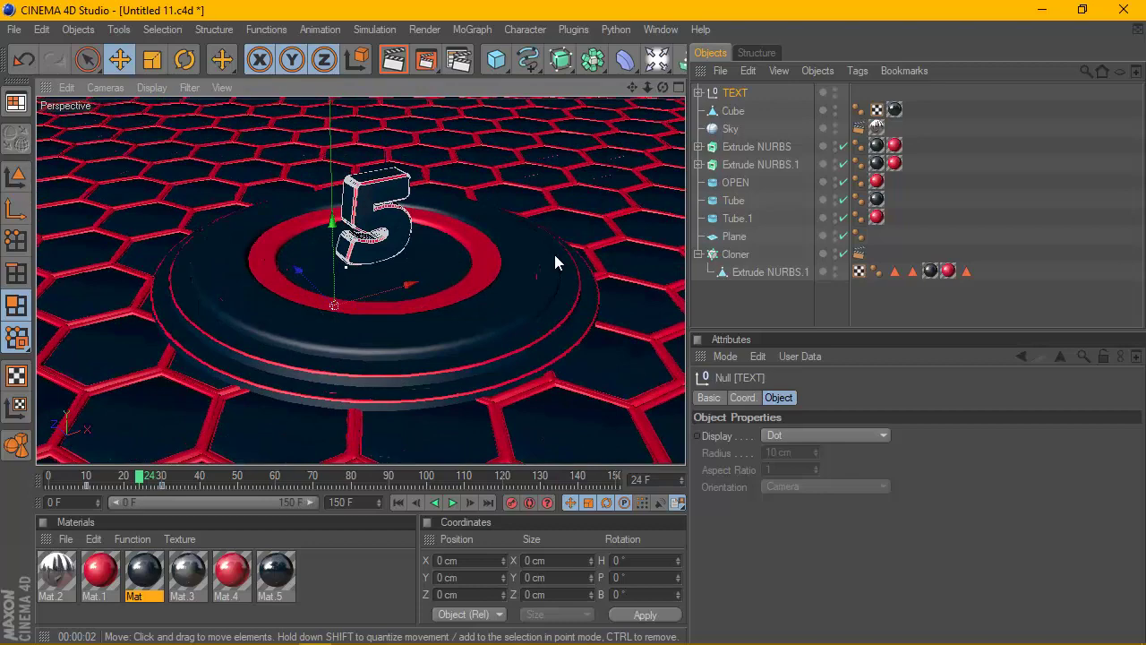
left_click(42, 29)
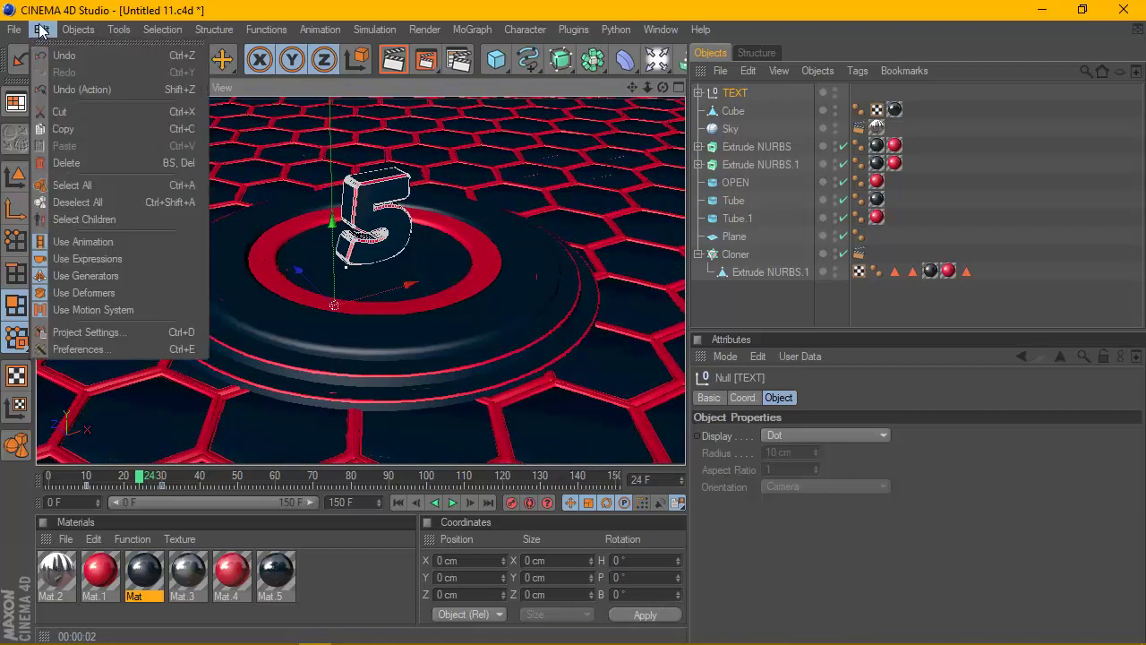
left_click(64, 54)
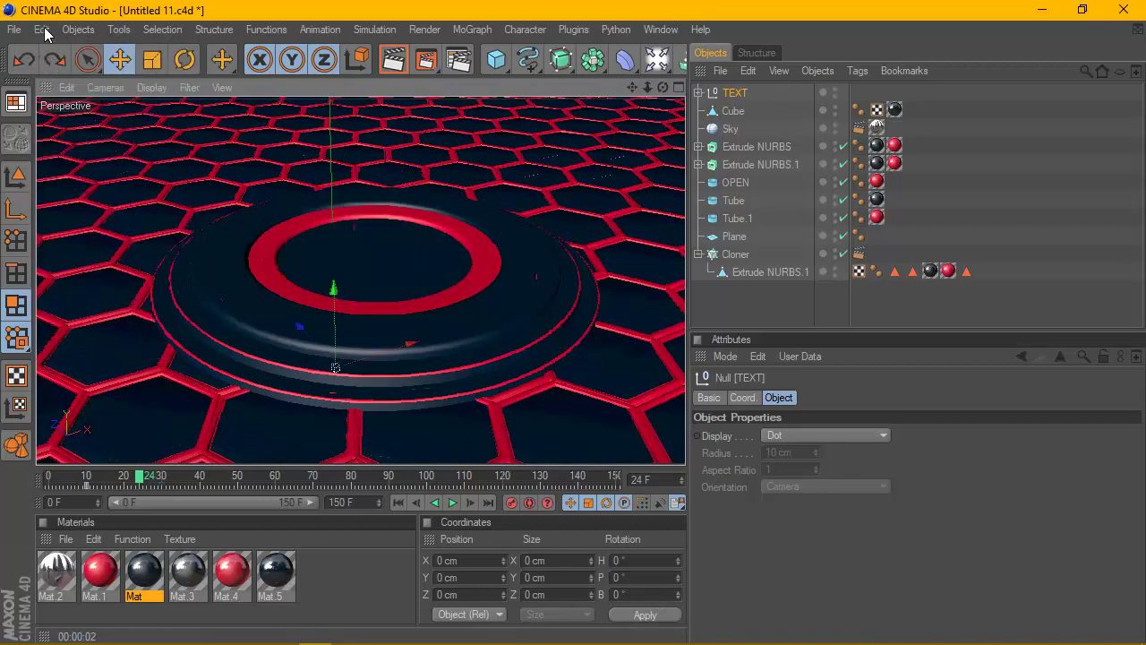
left_click(78, 30)
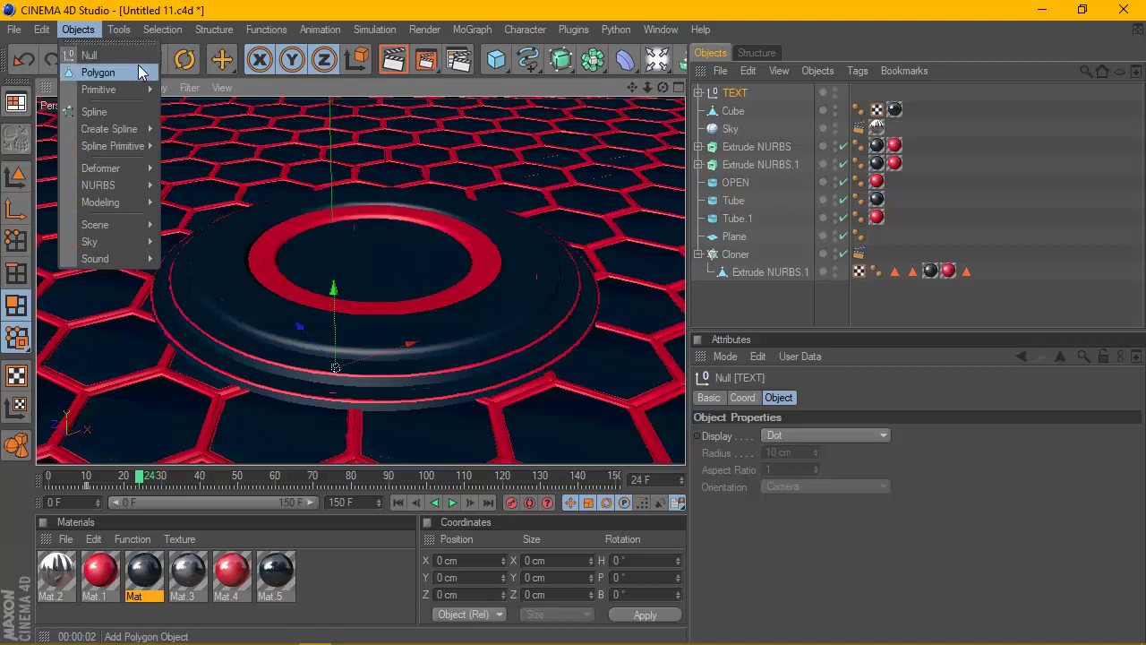
mouse_move(41, 28)
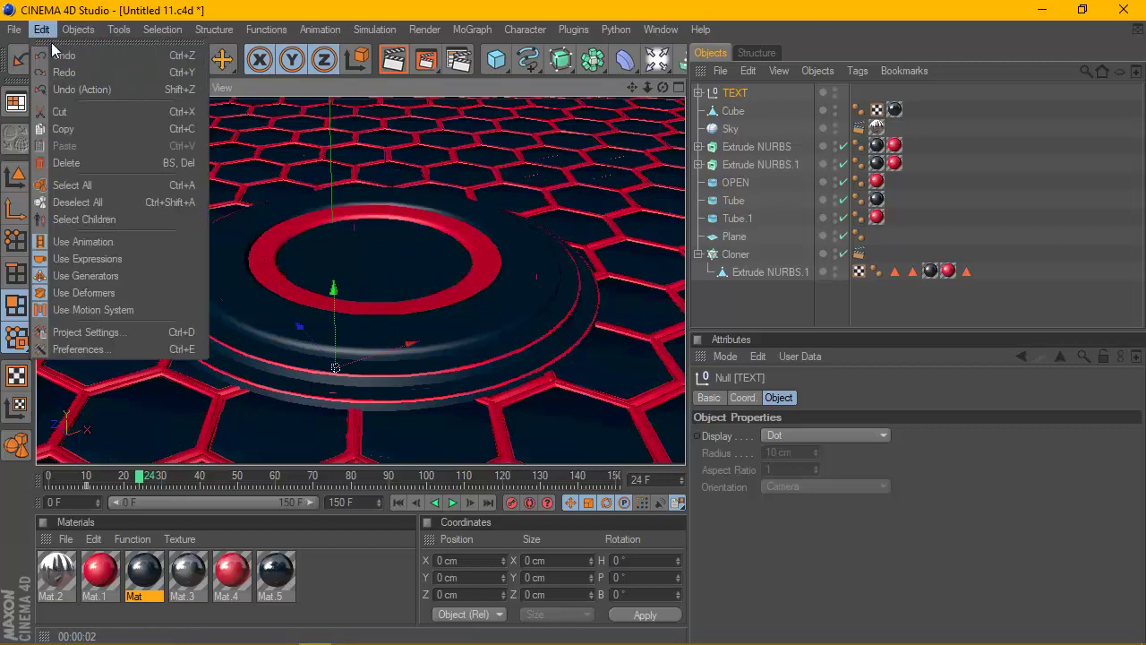
left_click(54, 54)
left_click(42, 29)
left_click(66, 45)
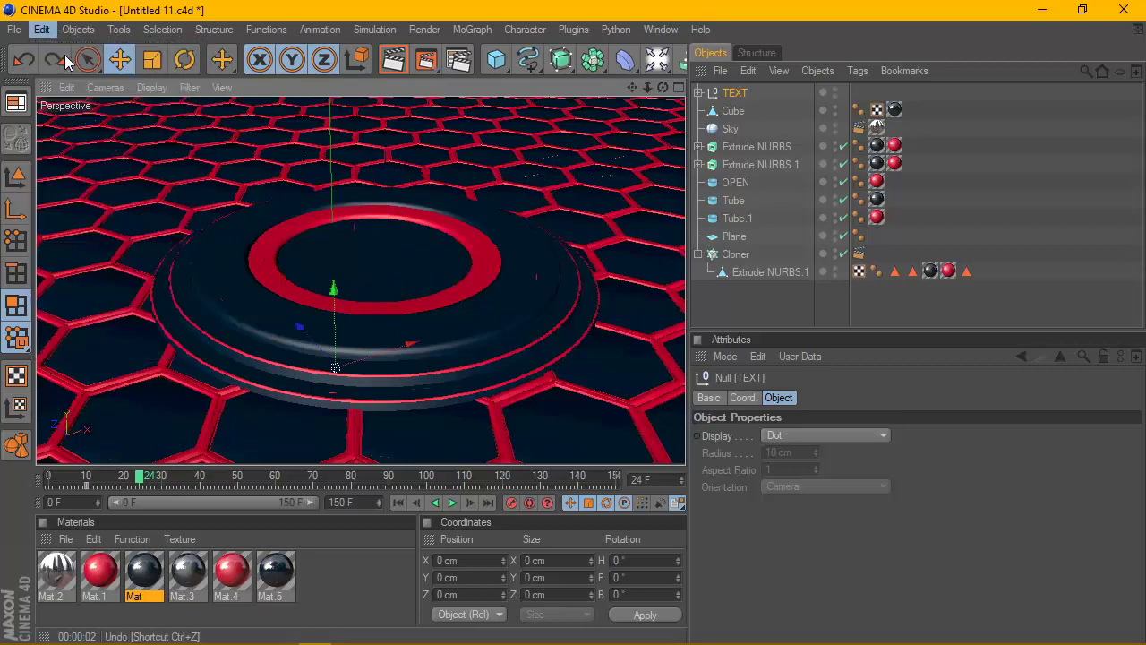
Record a TEXT keyframe at frame 20, then raise the group above the base at frame 30 and record a second keyframe
left_click(733, 93)
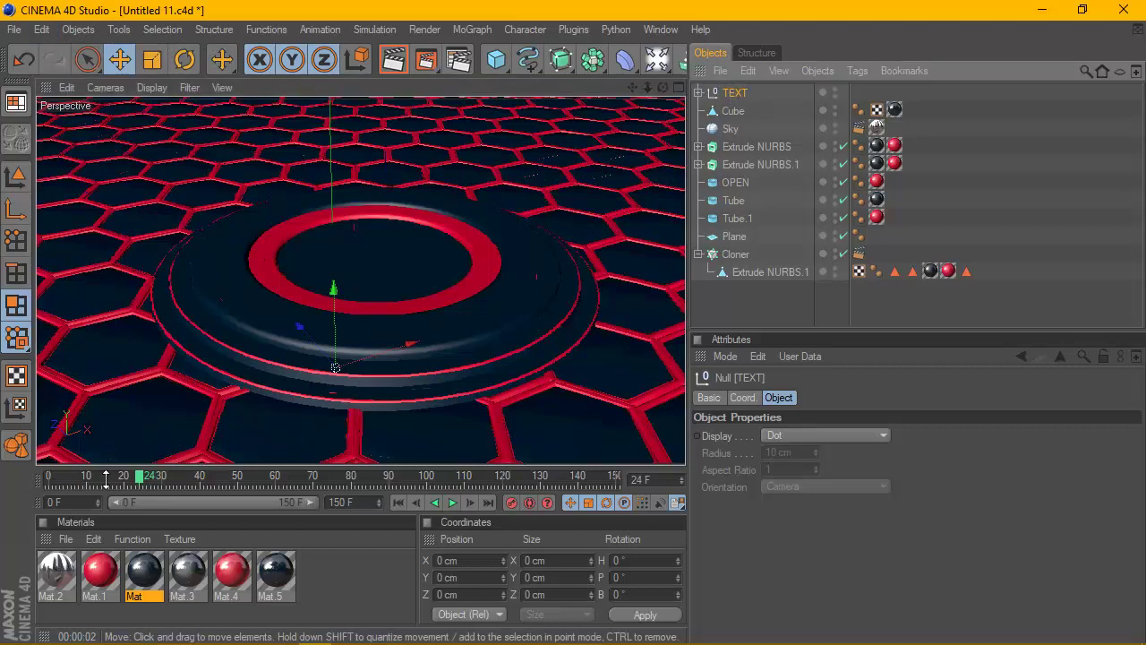
mouse_move(138, 484)
left_mouse_down()
mouse_move(23, 481)
mouse_move(125, 486)
left_mouse_up()
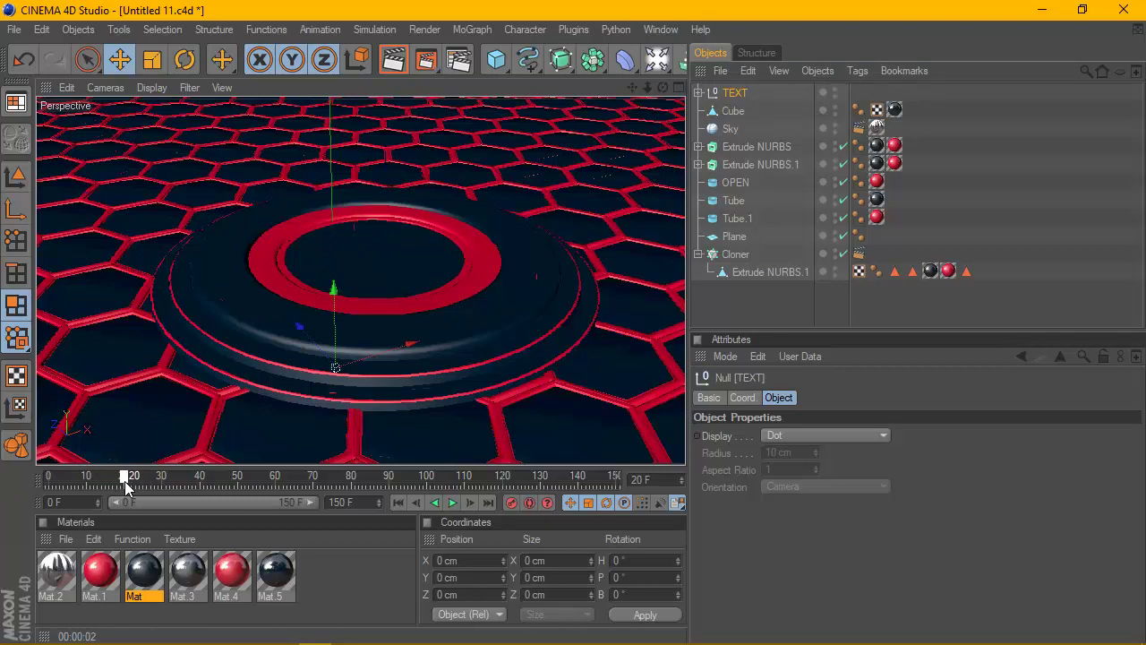
left_click_drag(124, 481, 126, 482)
left_click_drag(126, 482, 139, 484)
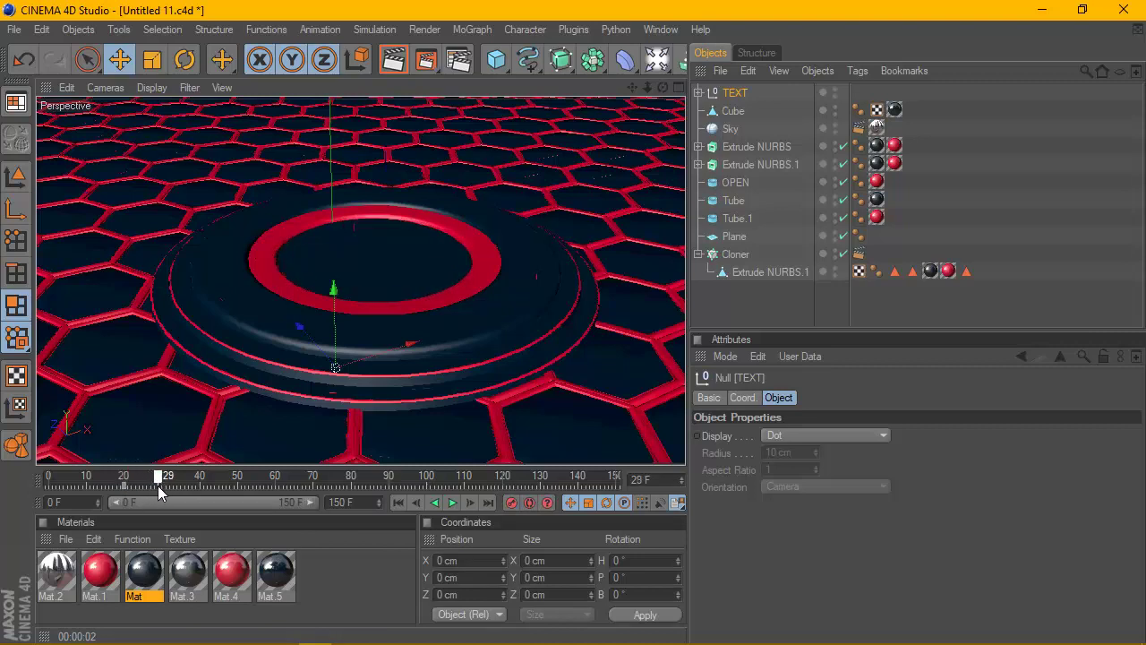
left_click_drag(161, 486, 162, 487)
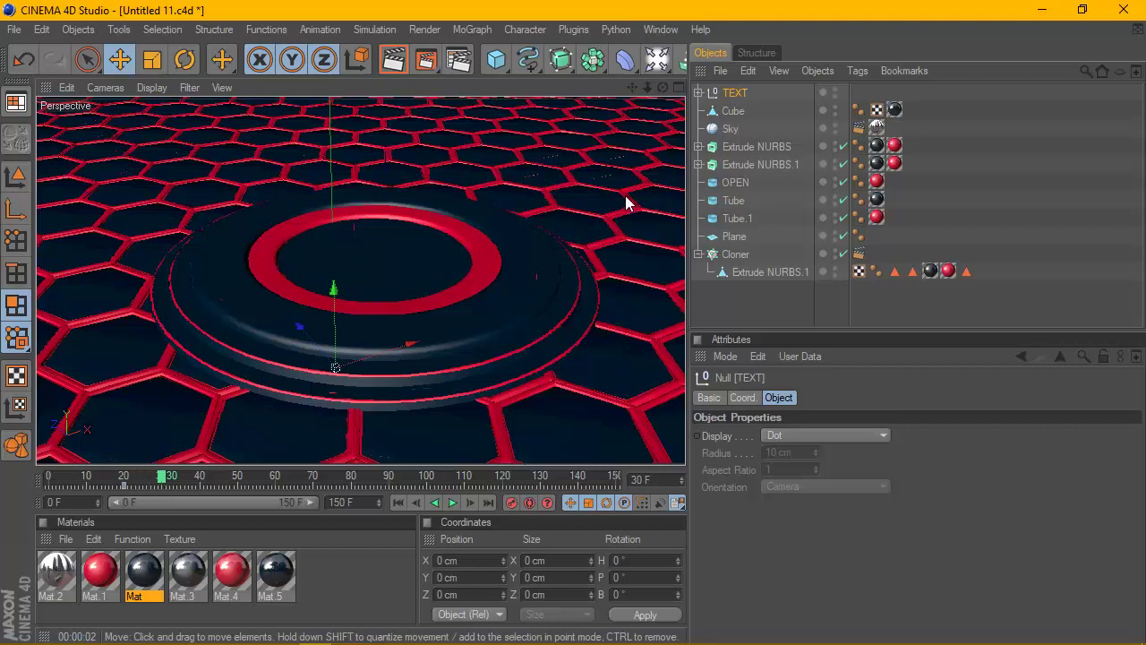
left_click_drag(333, 289, 334, 196)
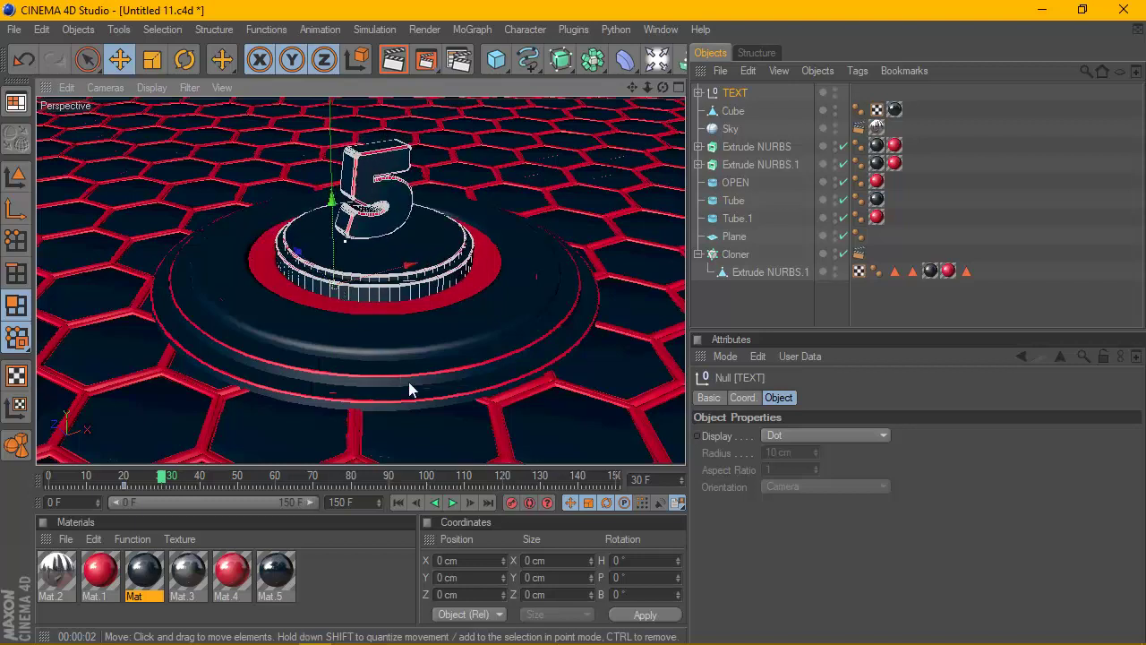
Replay the opening and rise from the start several times, render a preview of the active view at frame 49, and return to frame 0
left_click(398, 503)
left_click(452, 503)
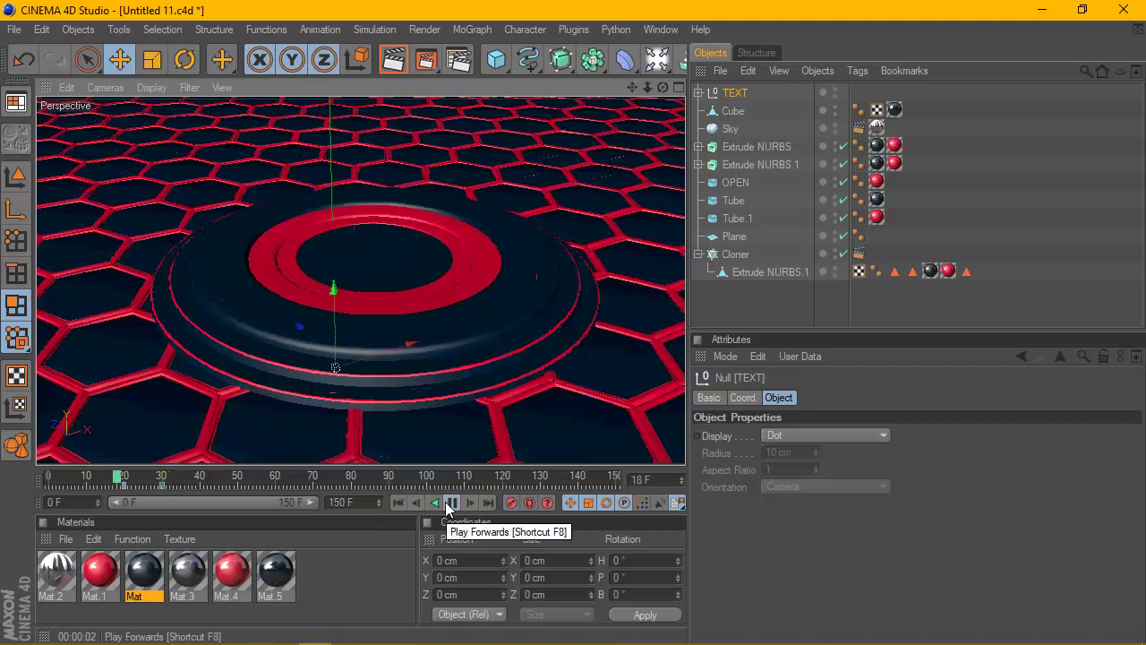
left_click(398, 503)
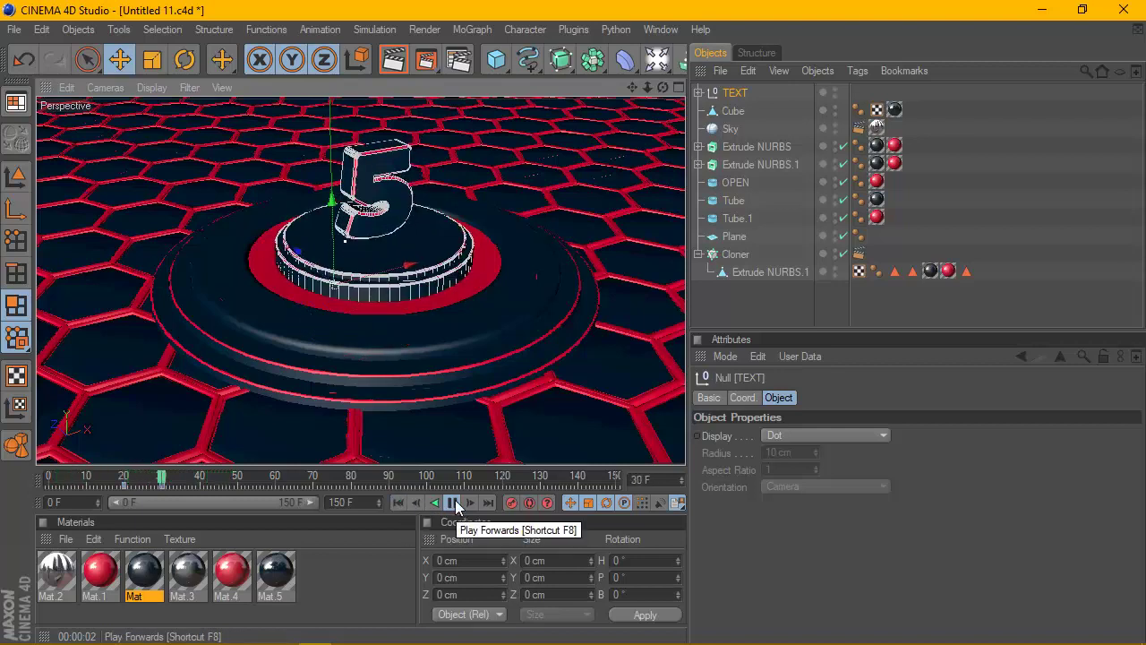
left_click(392, 504)
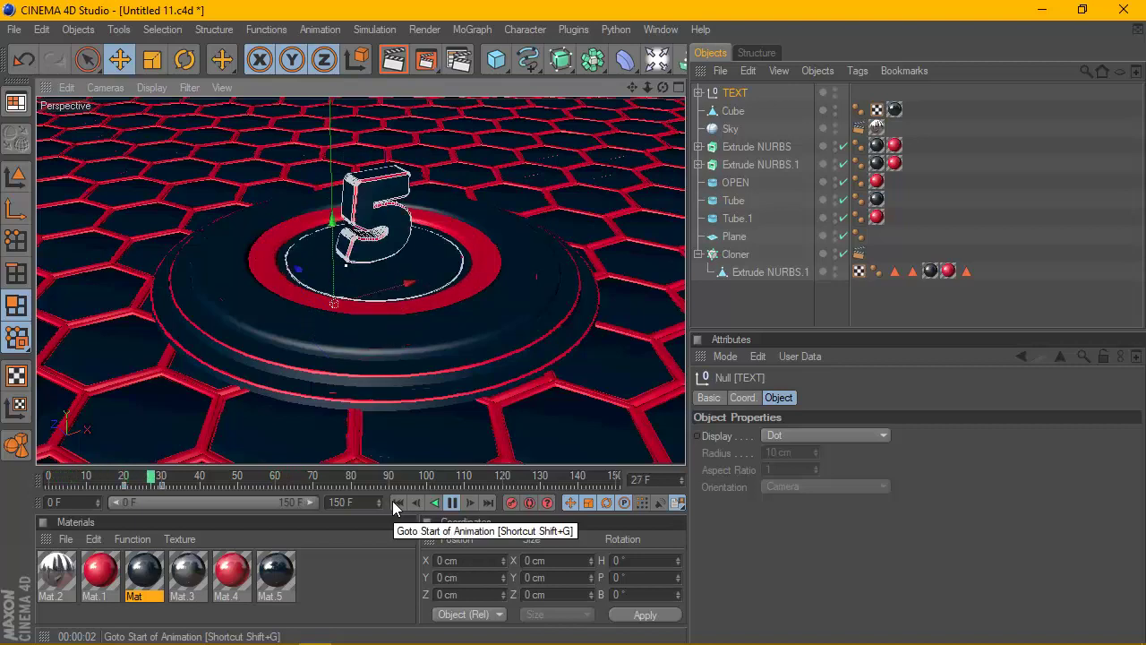
left_click(394, 507)
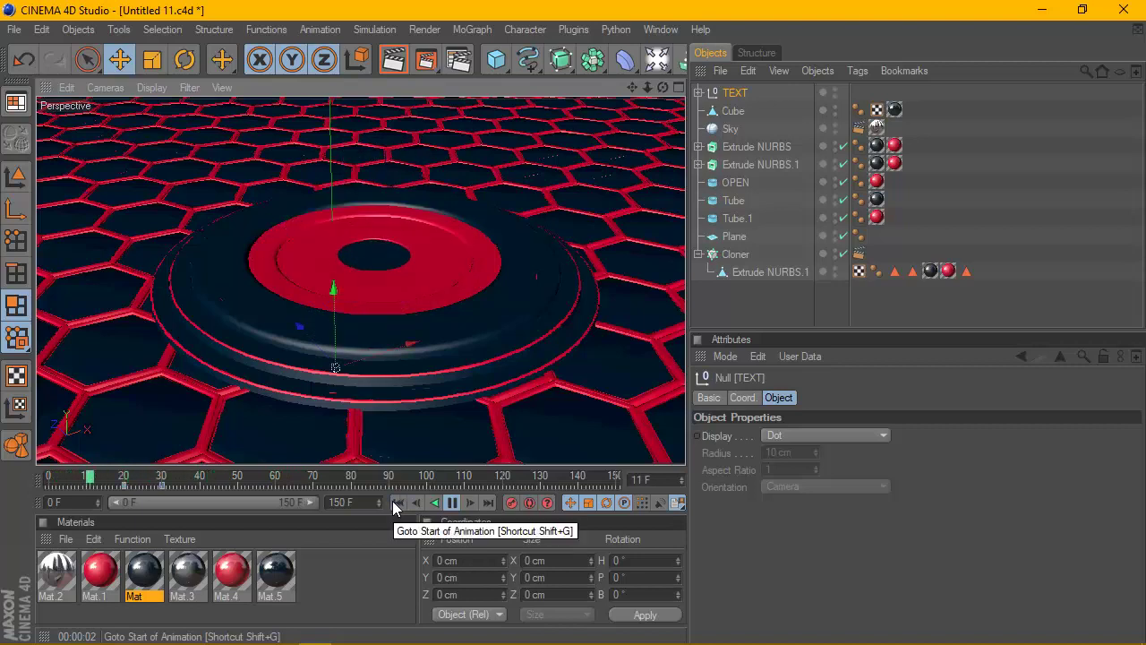
left_click(393, 507)
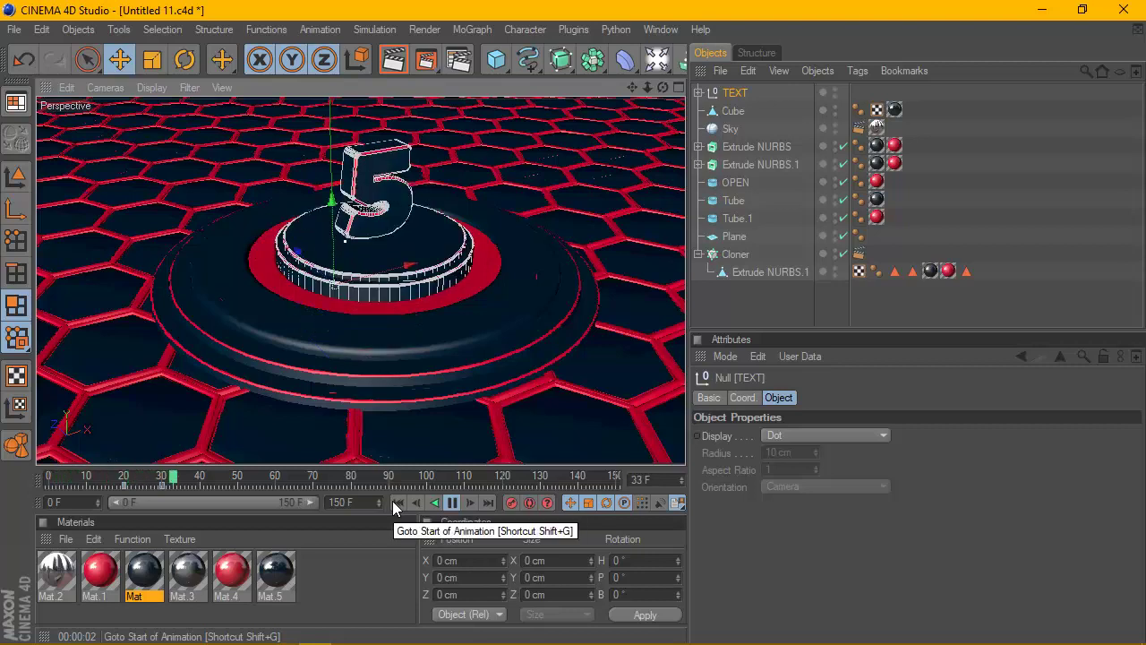
left_click(452, 503)
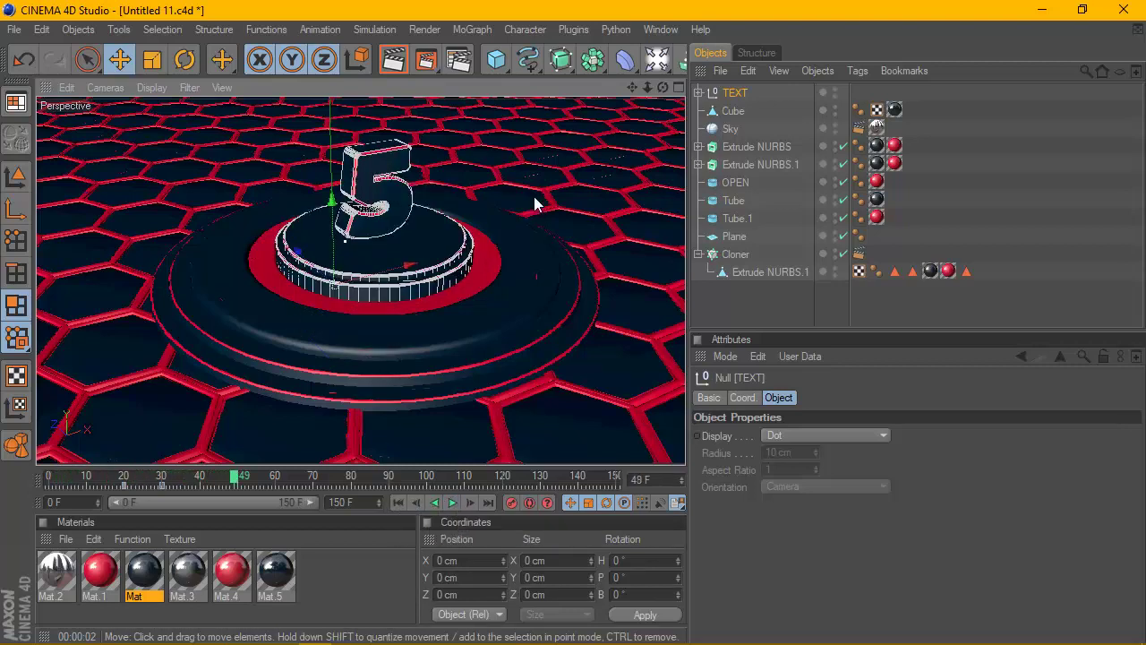
left_click(392, 59)
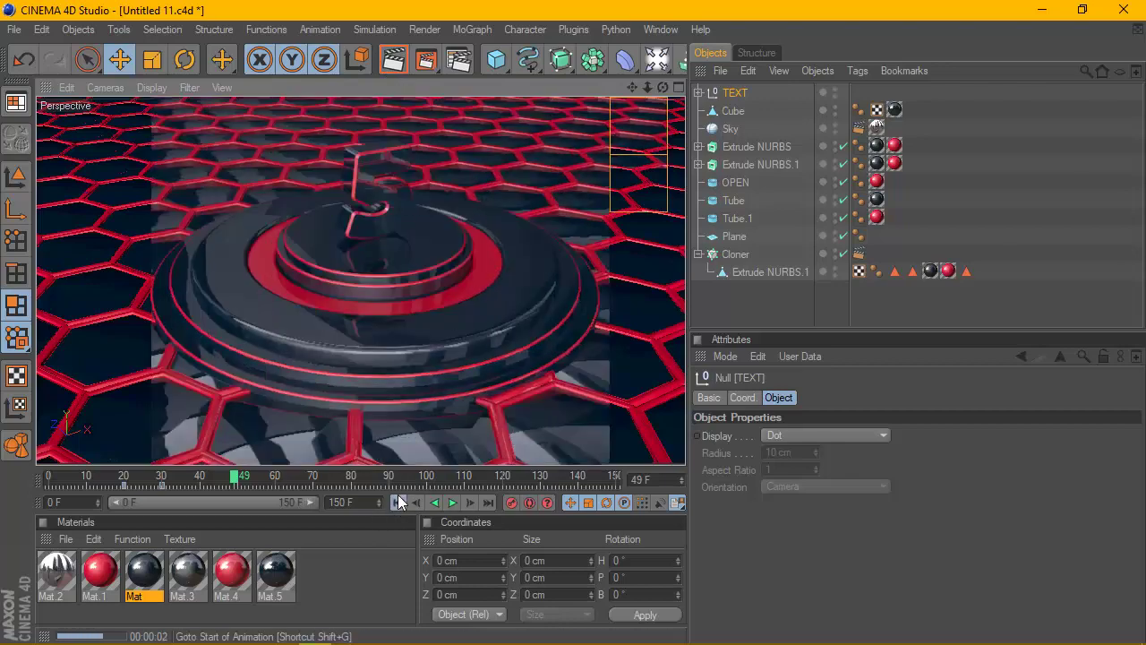
left_click(398, 503)
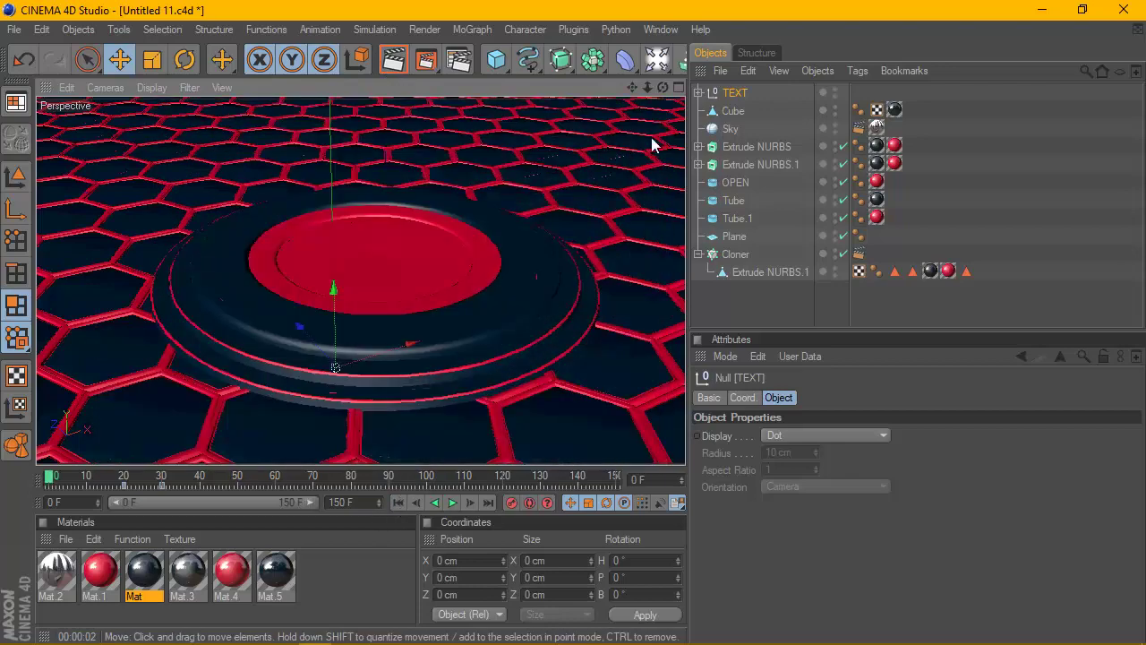
Examine the base from higher and lower angles while scrubbing the cover's opening between frames 0 and 14
left_click_drag(658, 93, 490, 154)
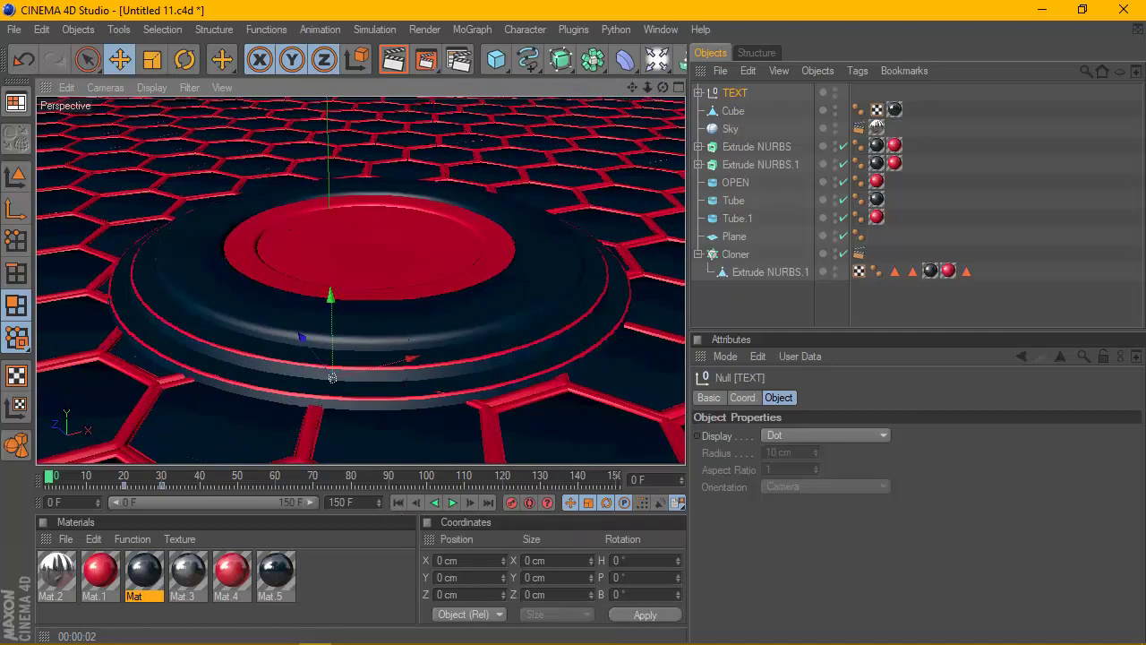
left_click_drag(663, 87, 661, 116)
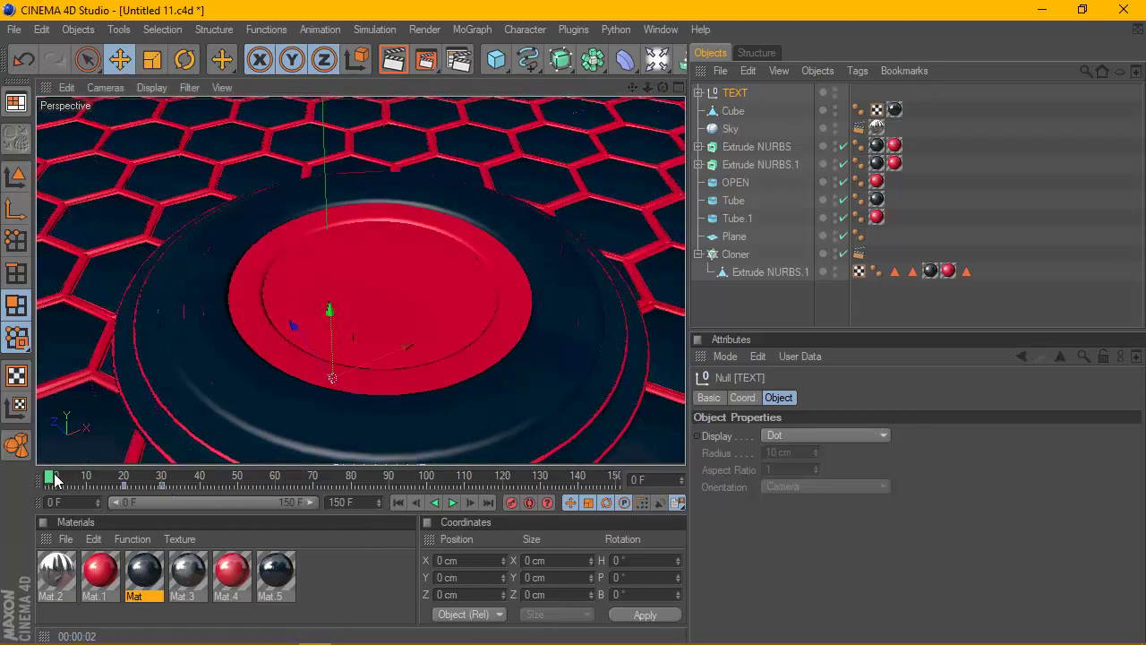
left_click_drag(71, 479, 103, 484)
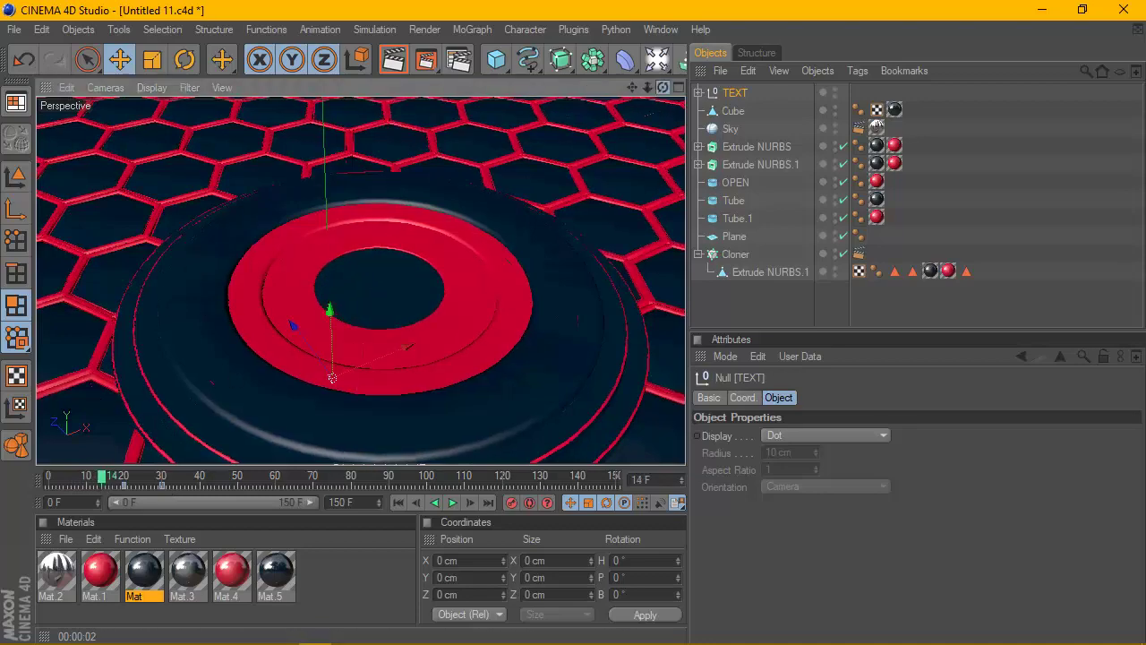
left_click_drag(662, 87, 629, 145)
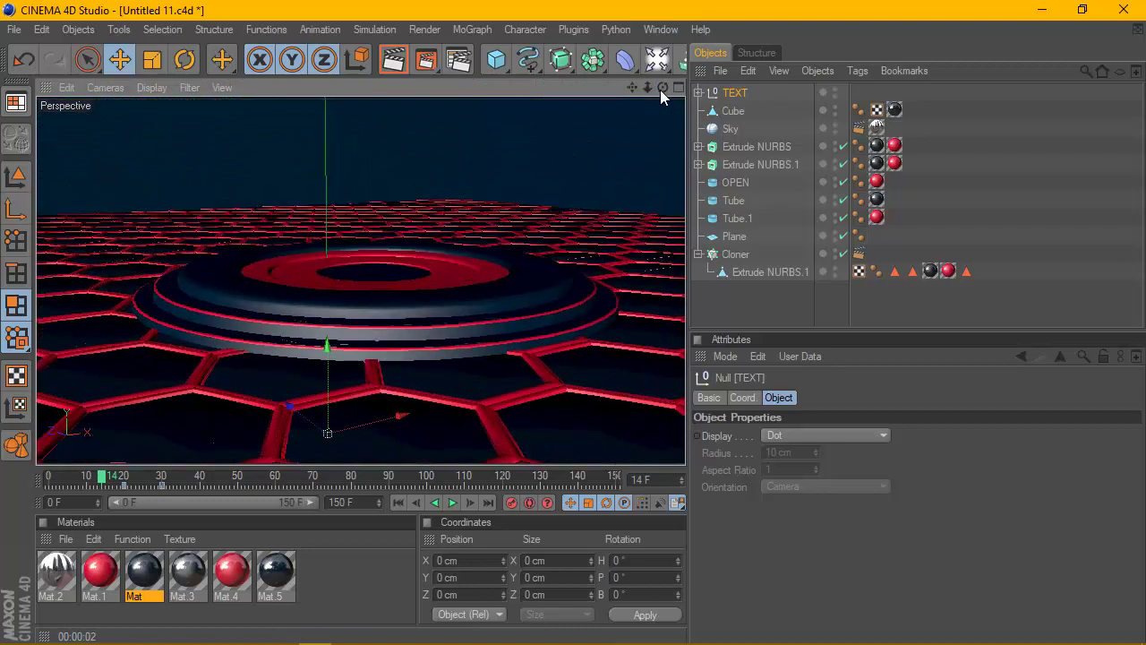
left_click_drag(663, 87, 663, 116)
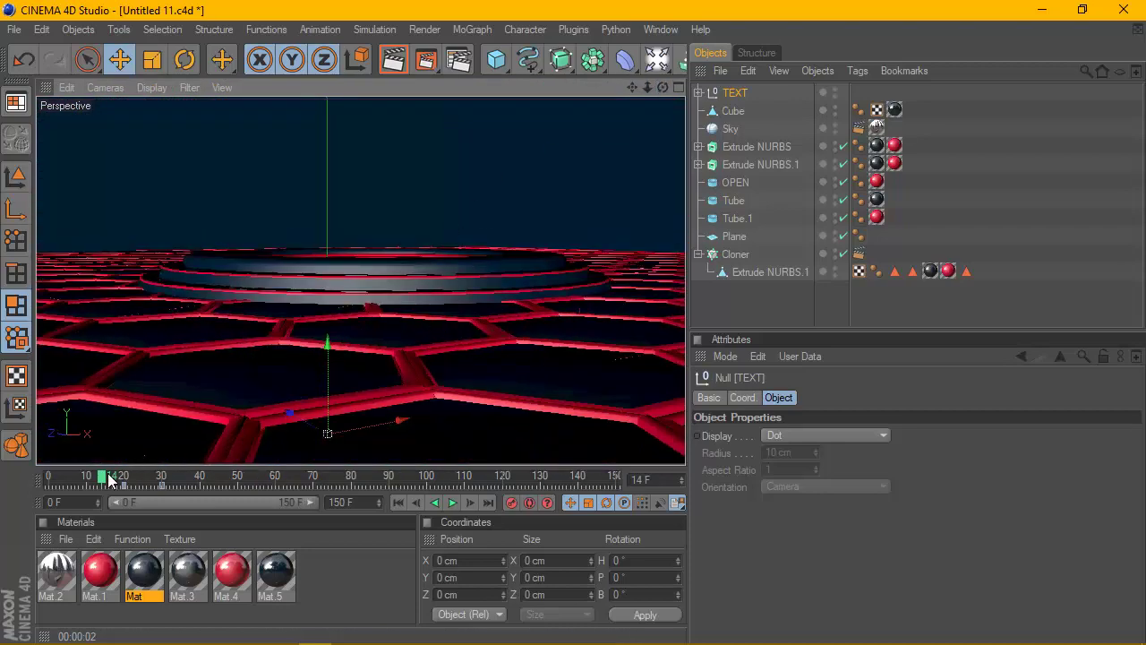
left_click_drag(104, 477, 38, 477)
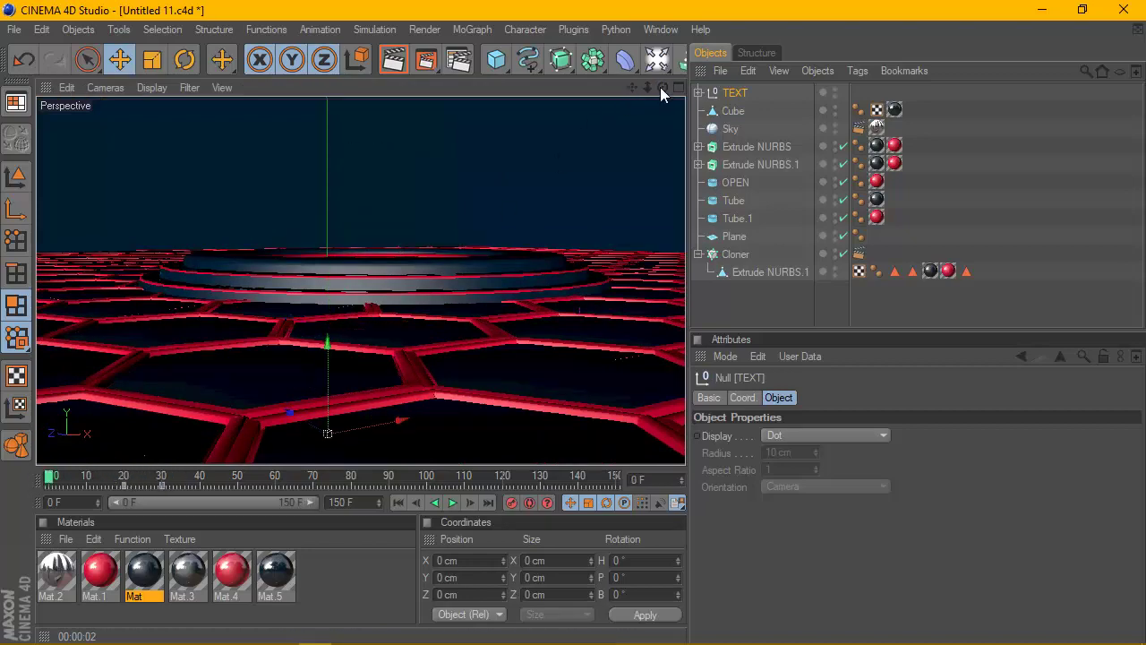
Play the cover opening and number rise from a low viewing angle, then return to frame 0
left_click_drag(663, 89, 662, 94)
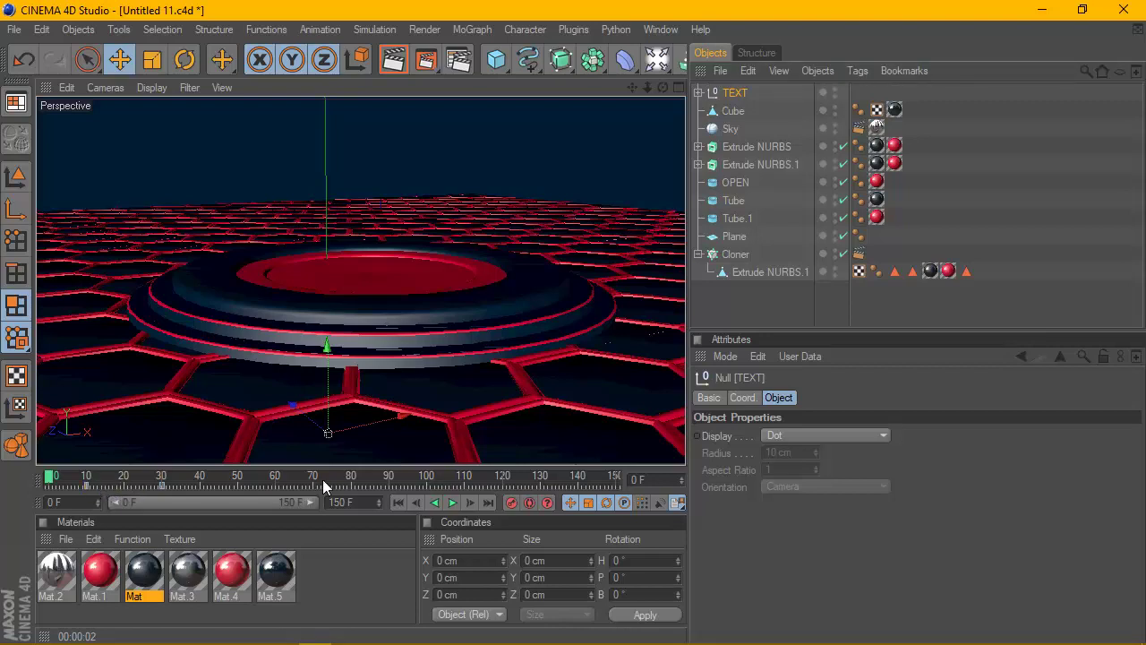
left_click(452, 503)
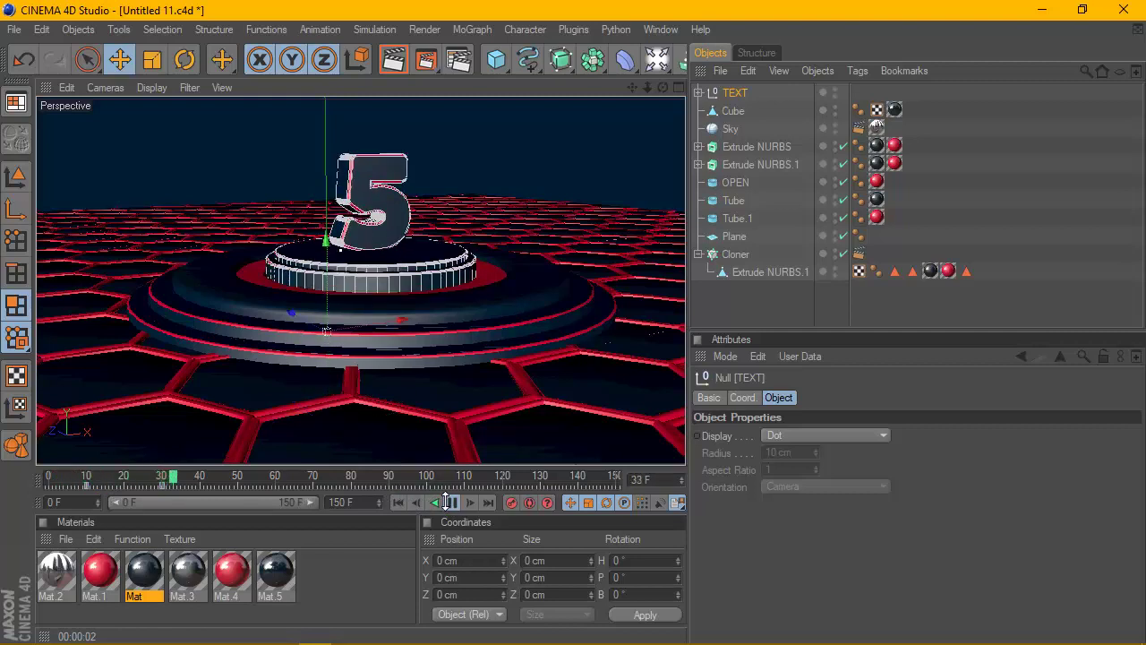
left_click(401, 504)
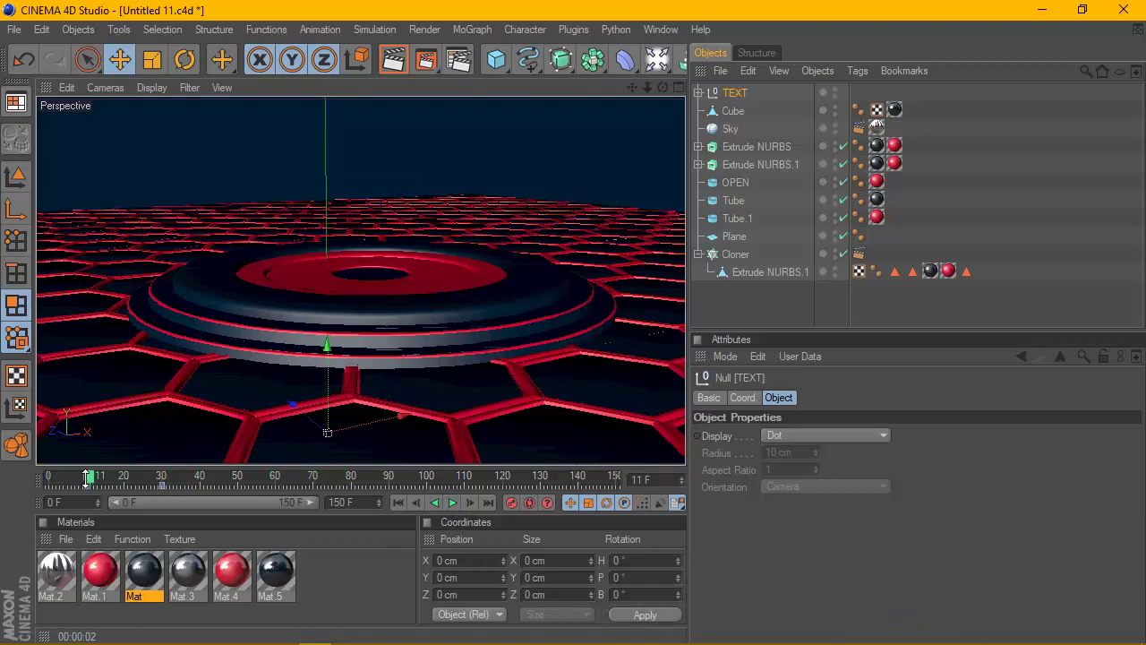
left_click_drag(86, 479, 5, 472)
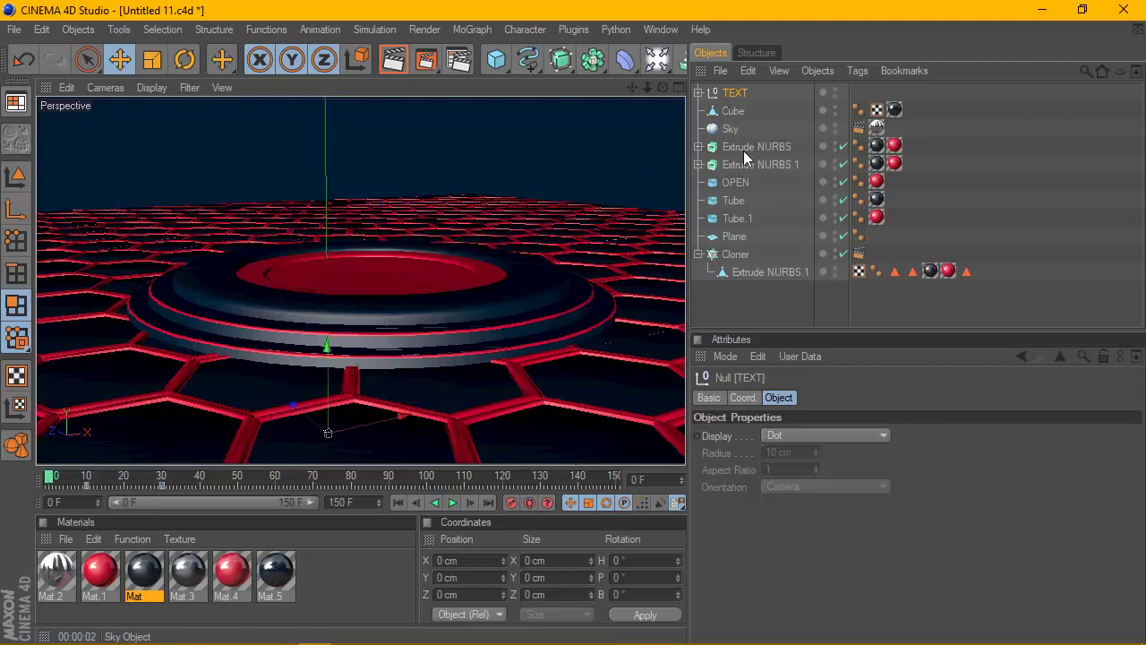
Move the OPEN tube directly below TEXT in the object hierarchy, and scrub the animation to frame 42
left_click_drag(738, 183, 740, 105)
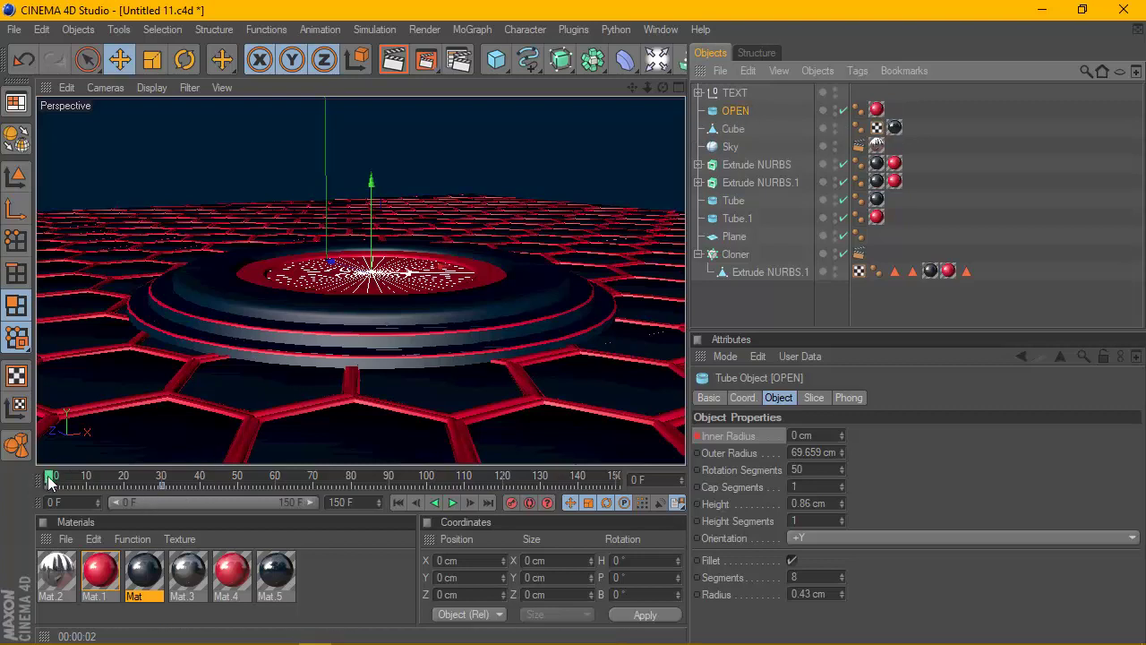
mouse_move(49, 481)
left_mouse_down()
mouse_move(116, 477)
mouse_move(27, 480)
mouse_move(175, 482)
mouse_move(49, 479)
left_mouse_up()
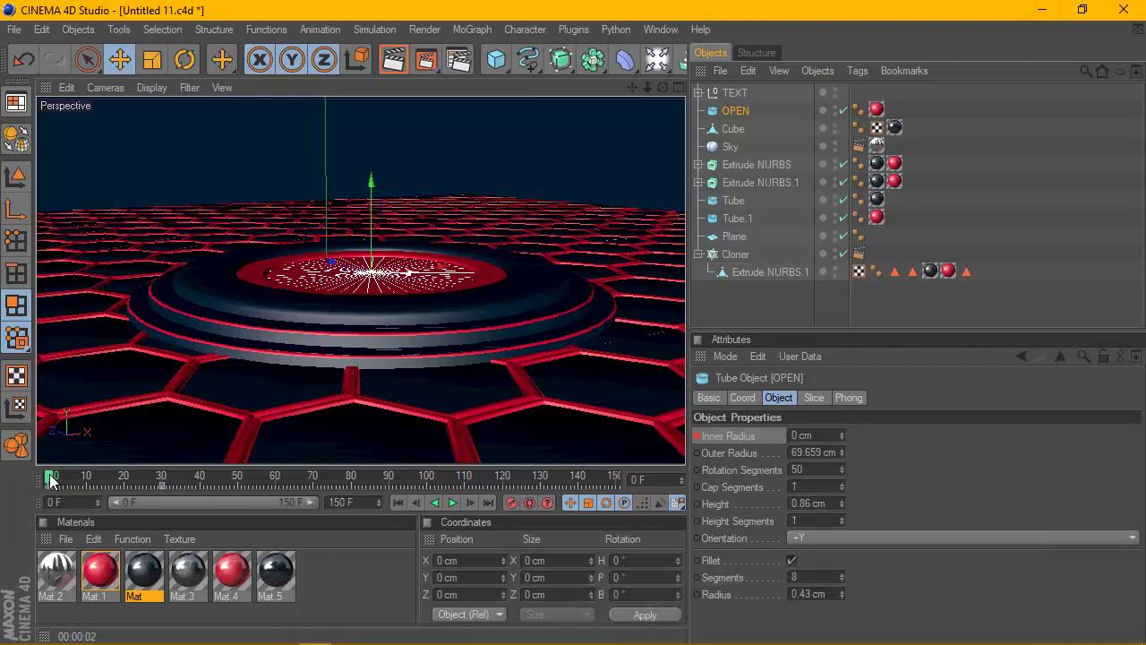
left_click_drag(52, 481, 169, 489)
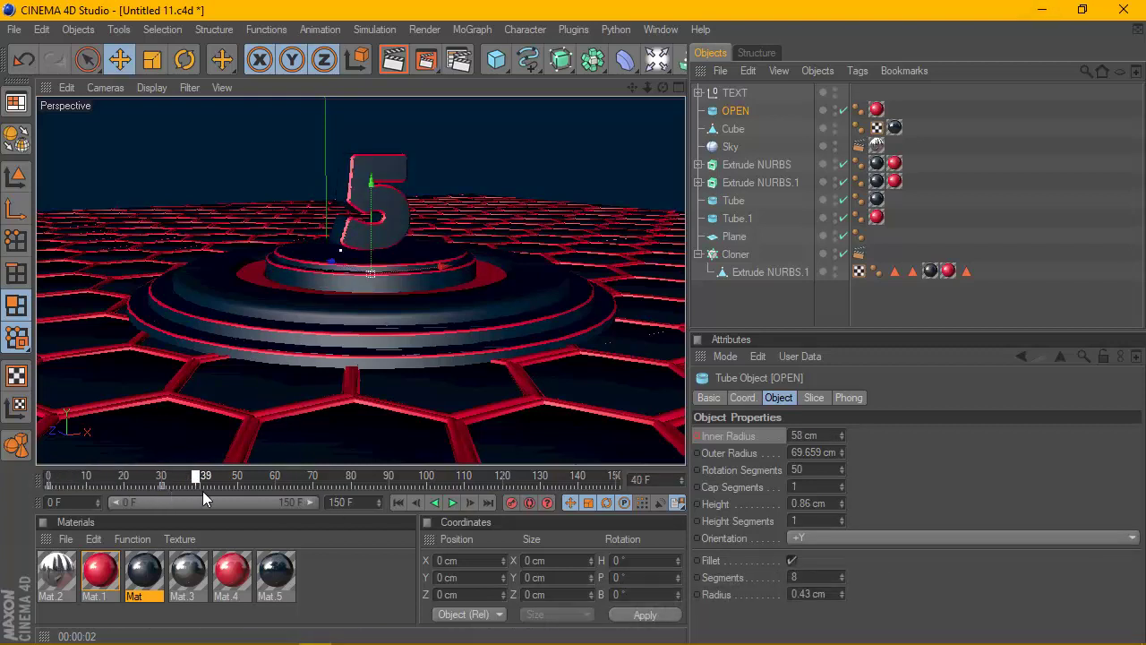
left_click(206, 489)
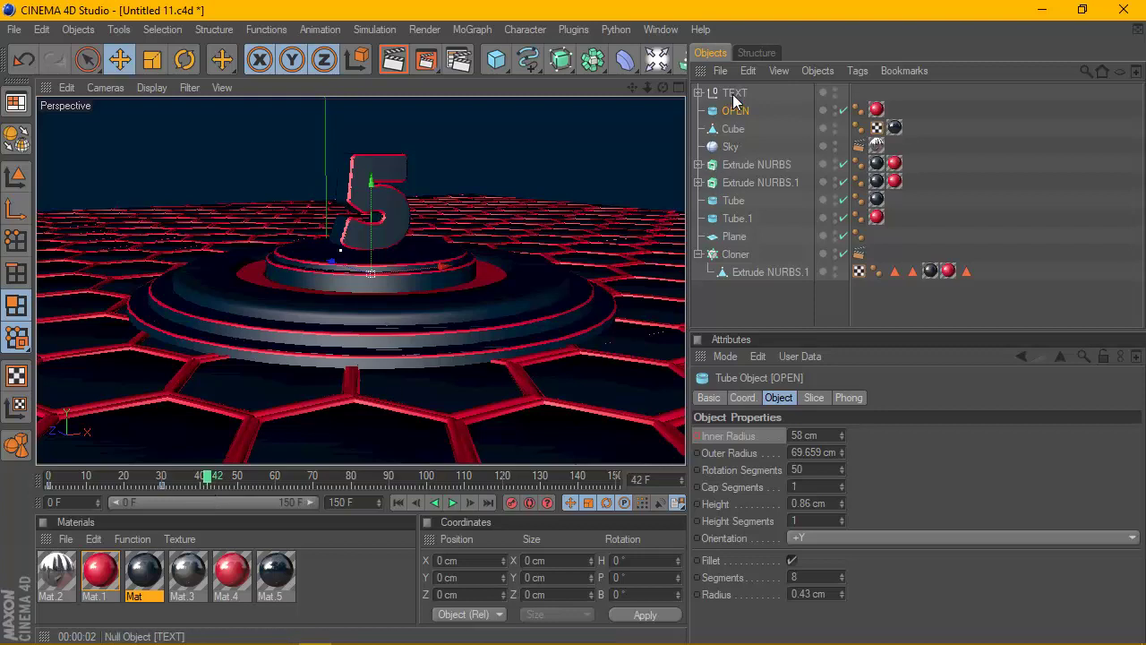
Expand the TEXT group and change its MoText object's text to 10
left_click(698, 93)
left_click(743, 112)
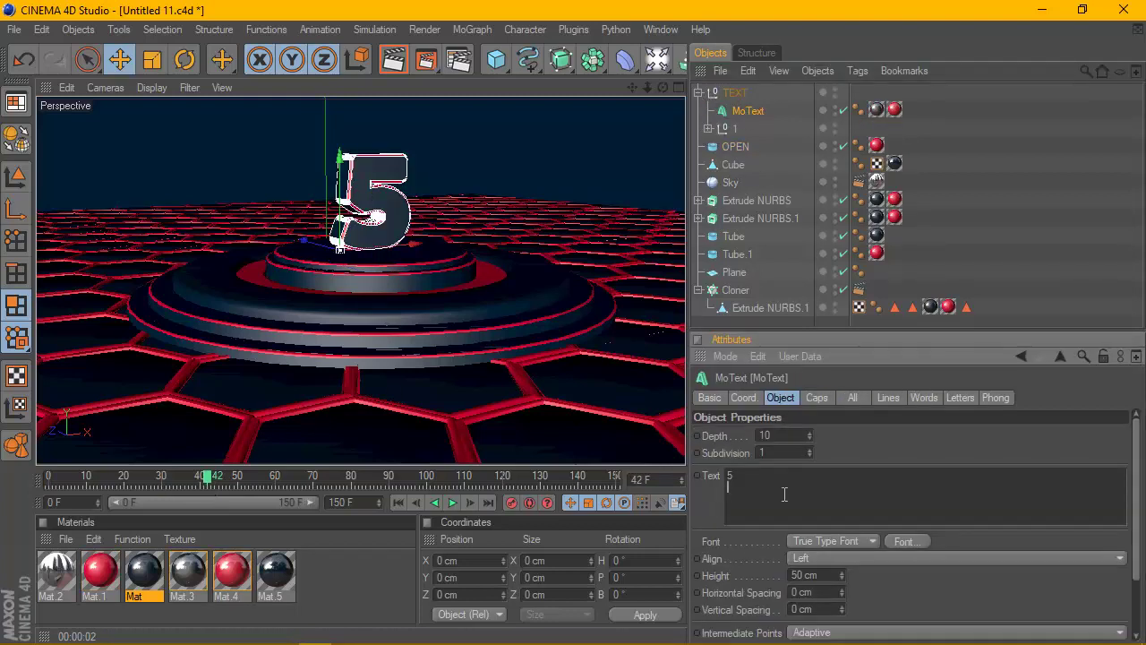
left_click_drag(785, 495, 655, 458)
type("10")
left_click(880, 461)
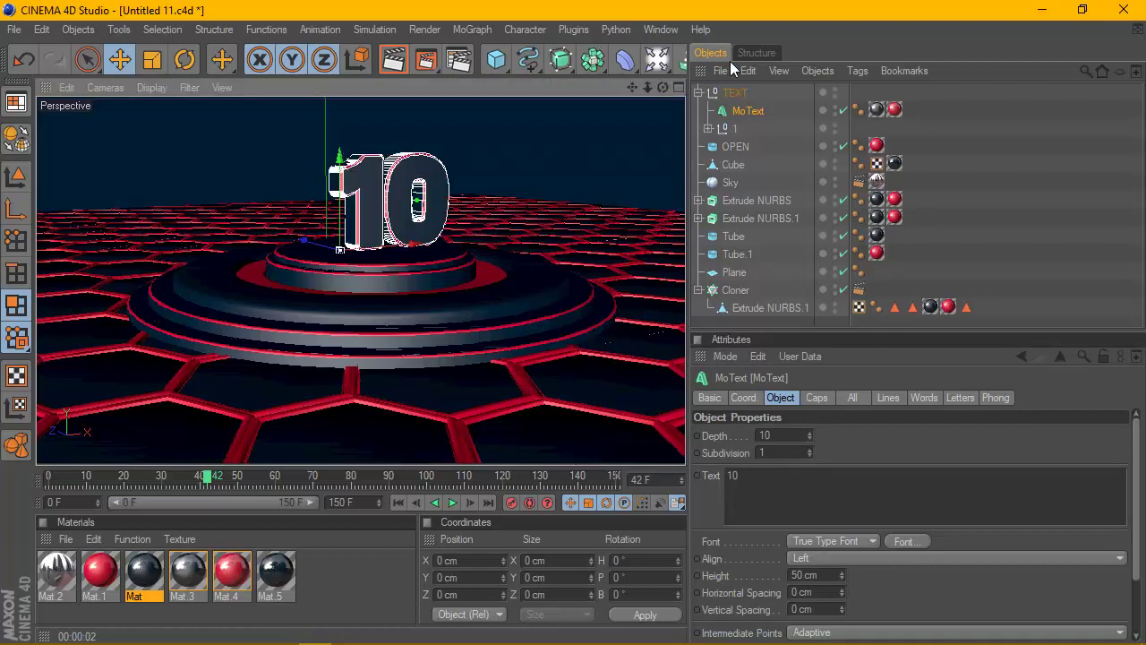
Change the MoText object's text to 5
mouse_move(664, 87)
left_mouse_down()
mouse_move(661, 159)
mouse_move(640, 133)
mouse_move(662, 87)
left_mouse_up()
left_click_drag(835, 494, 724, 489)
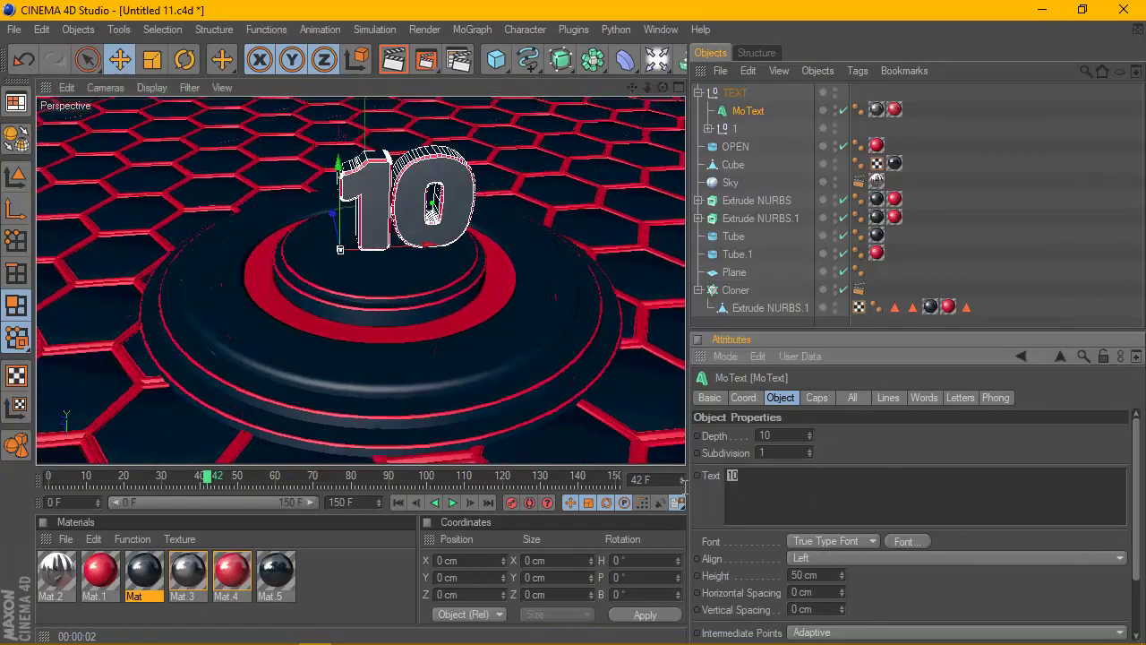
type("5")
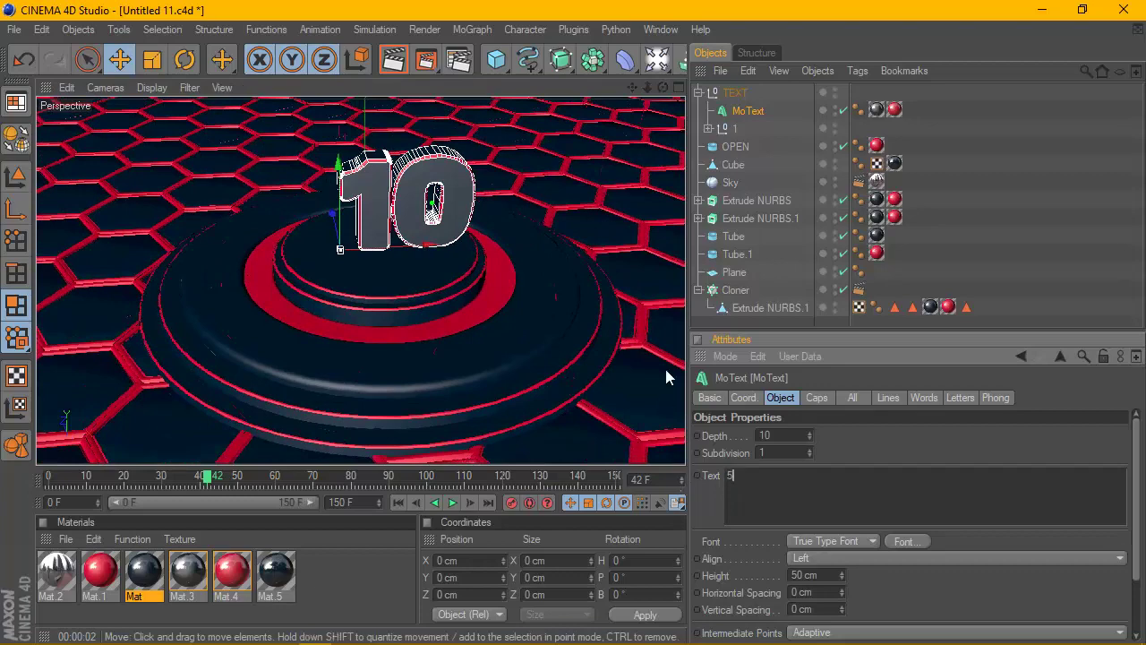
left_click(739, 111)
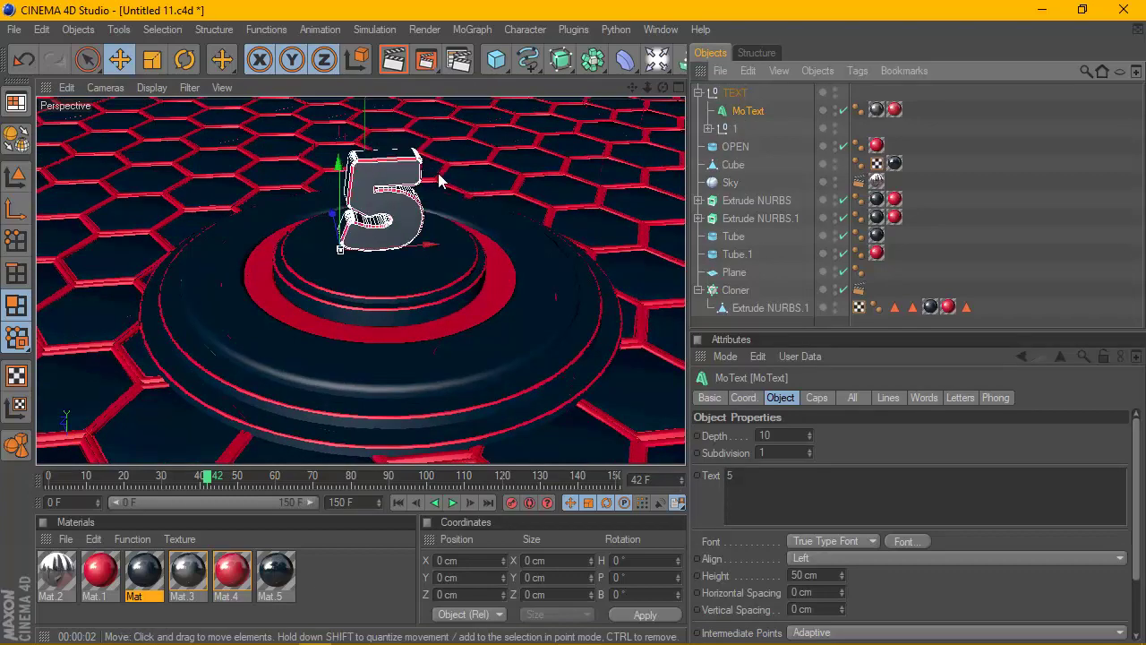
scroll(439, 180, "up", 2)
left_click_drag(633, 88, 616, 128)
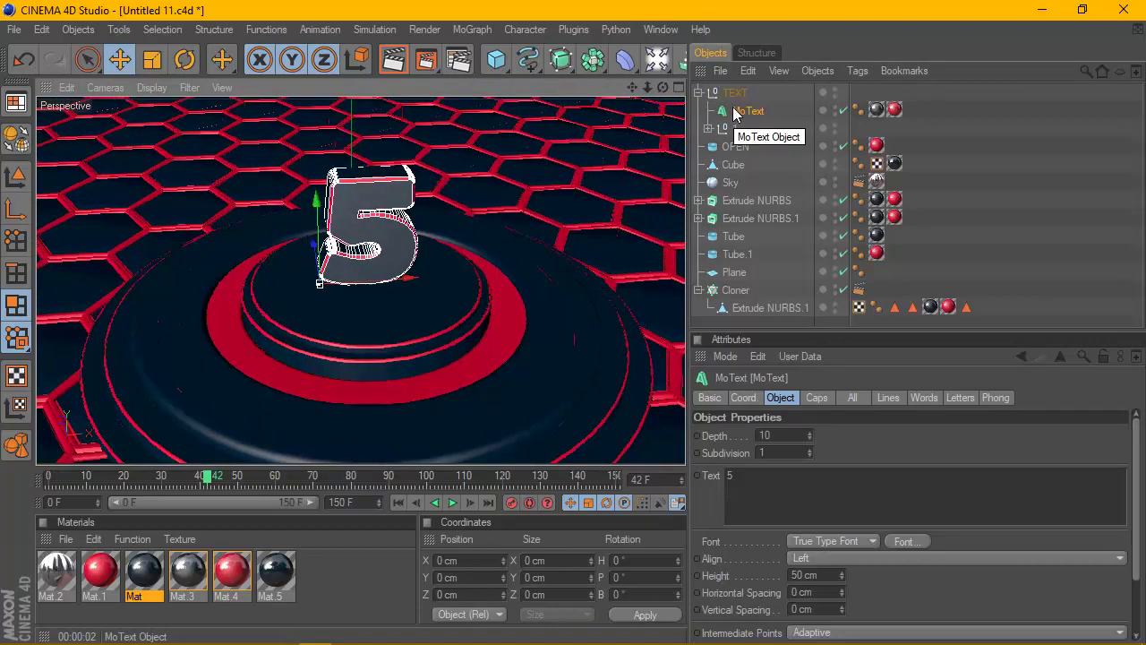
Add a Null object inside the TEXT group and make MoText its child
left_click(734, 93)
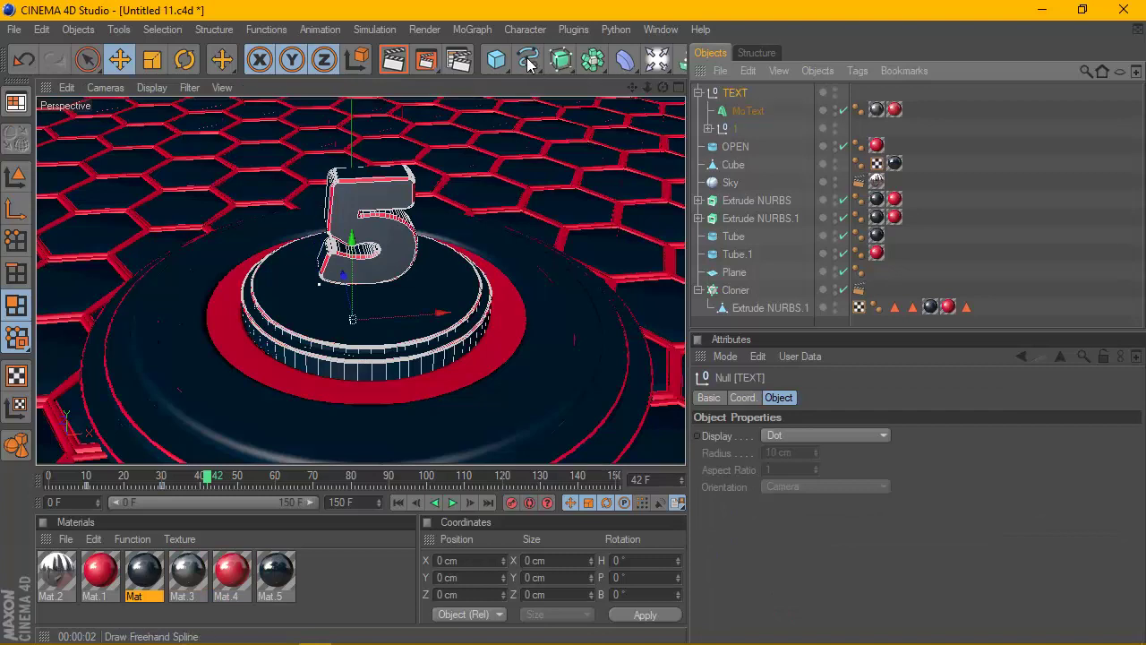
left_click(497, 60)
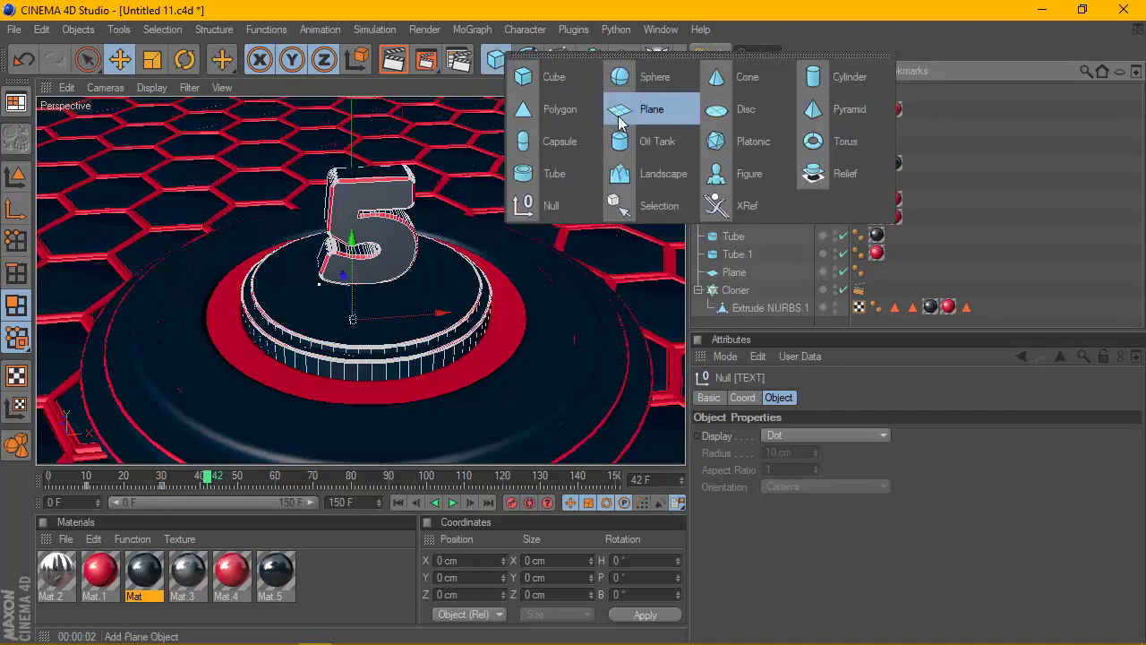
left_click(548, 205)
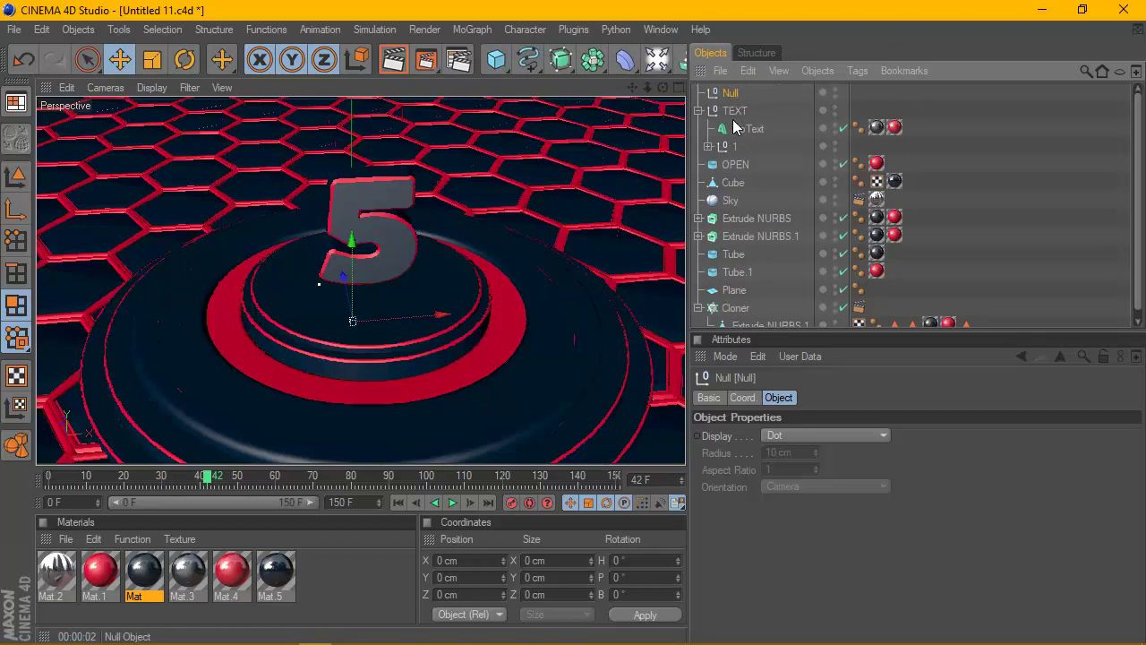
left_click_drag(732, 119, 739, 113)
left_click(739, 128)
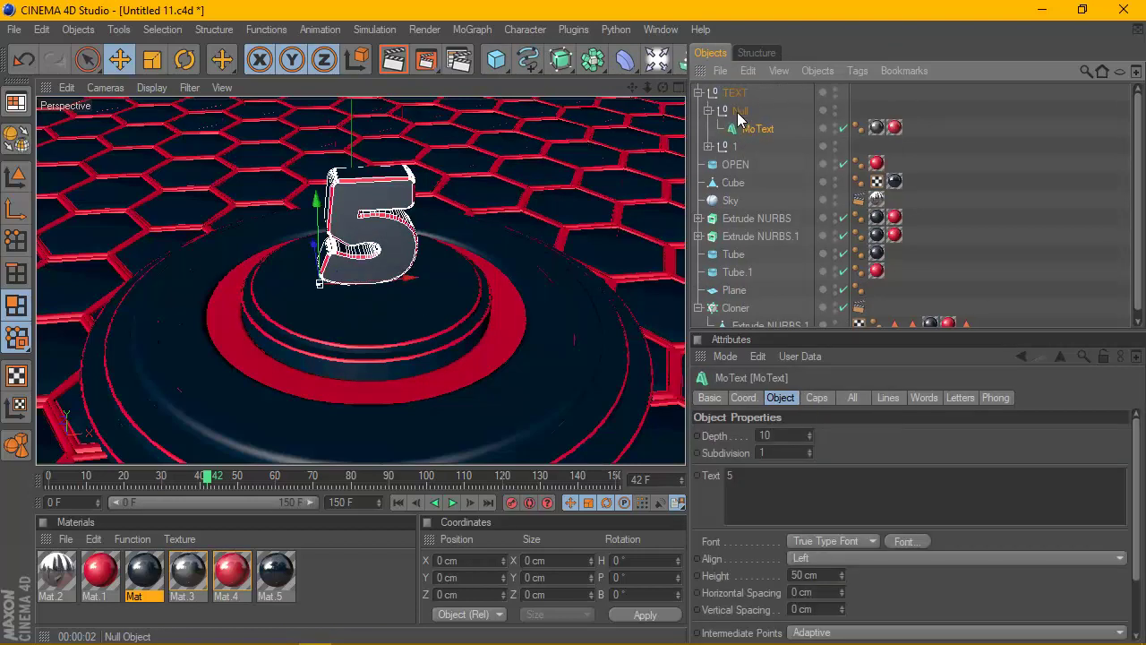
Collapse the TEXT group and play the rising animation from frame 0, stopping at frame 29
left_click(698, 93)
left_click(399, 502)
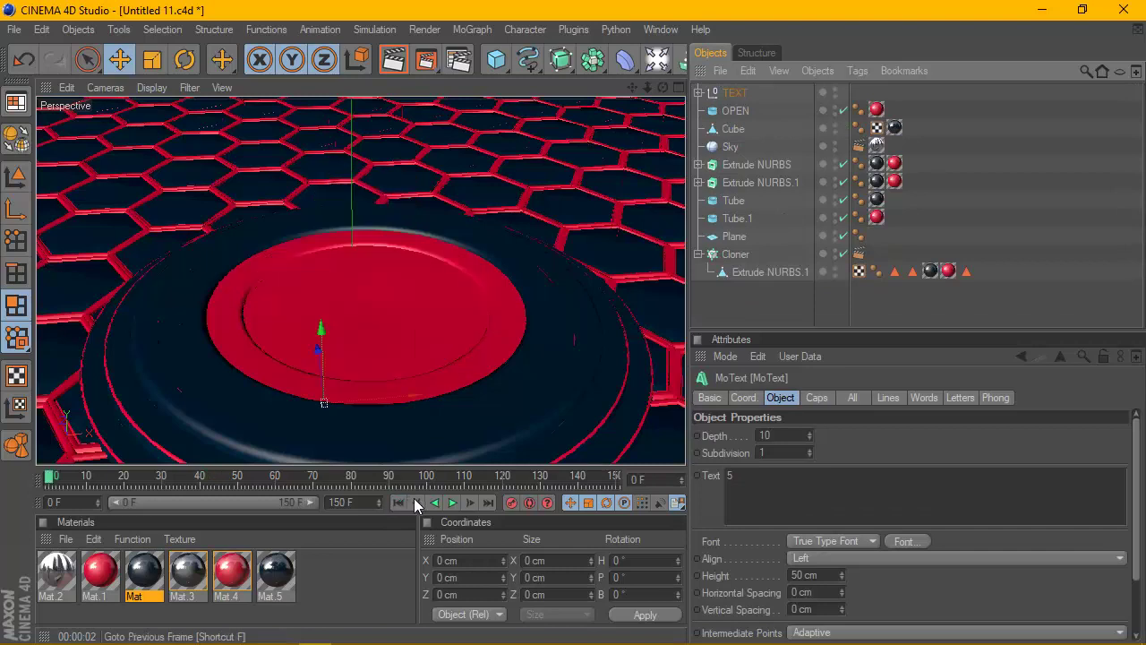
left_click(451, 503)
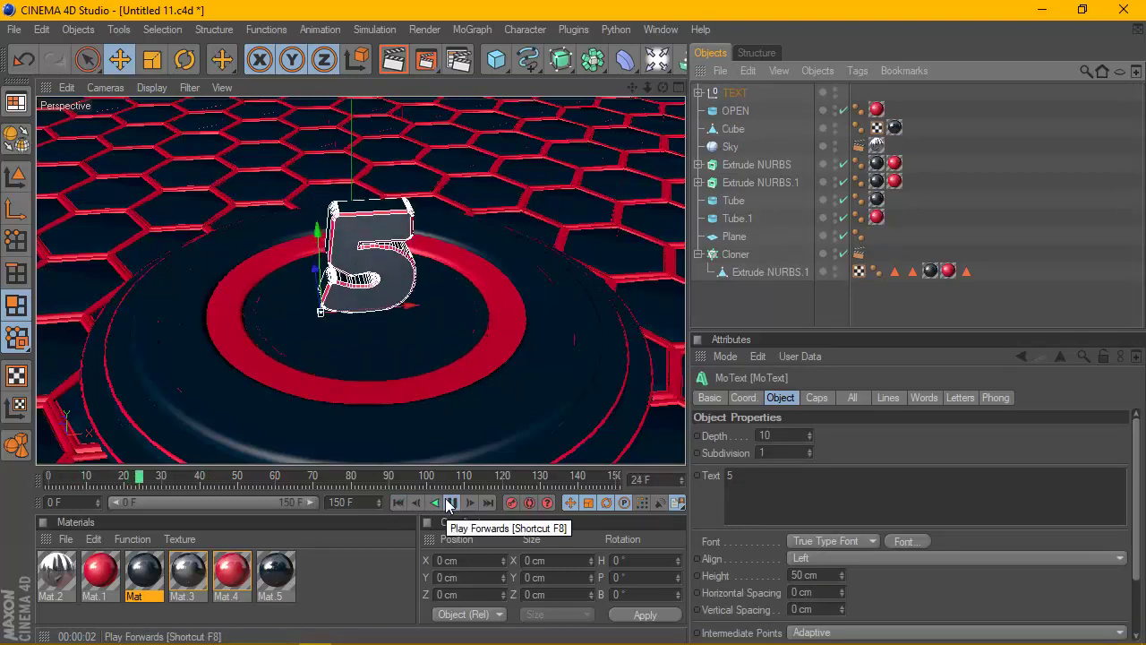
left_click(730, 114)
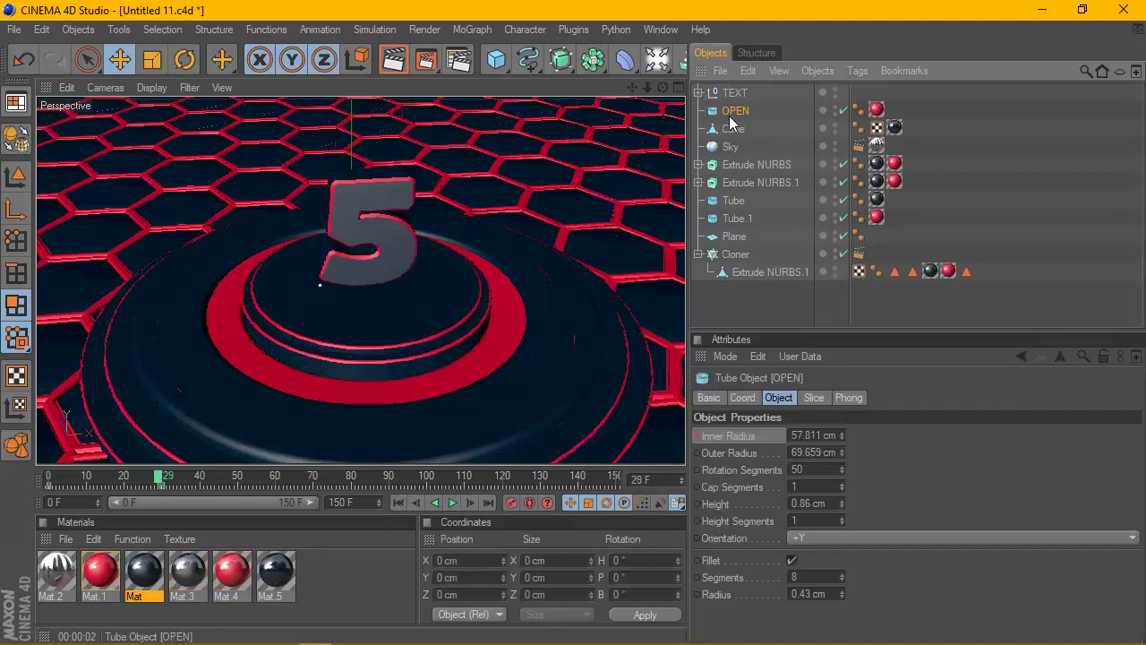
Enable axis editing for the Null around MoText and move its axis to about X -5.7 cm and Y 65.5 cm
left_click(700, 93)
left_click(739, 110)
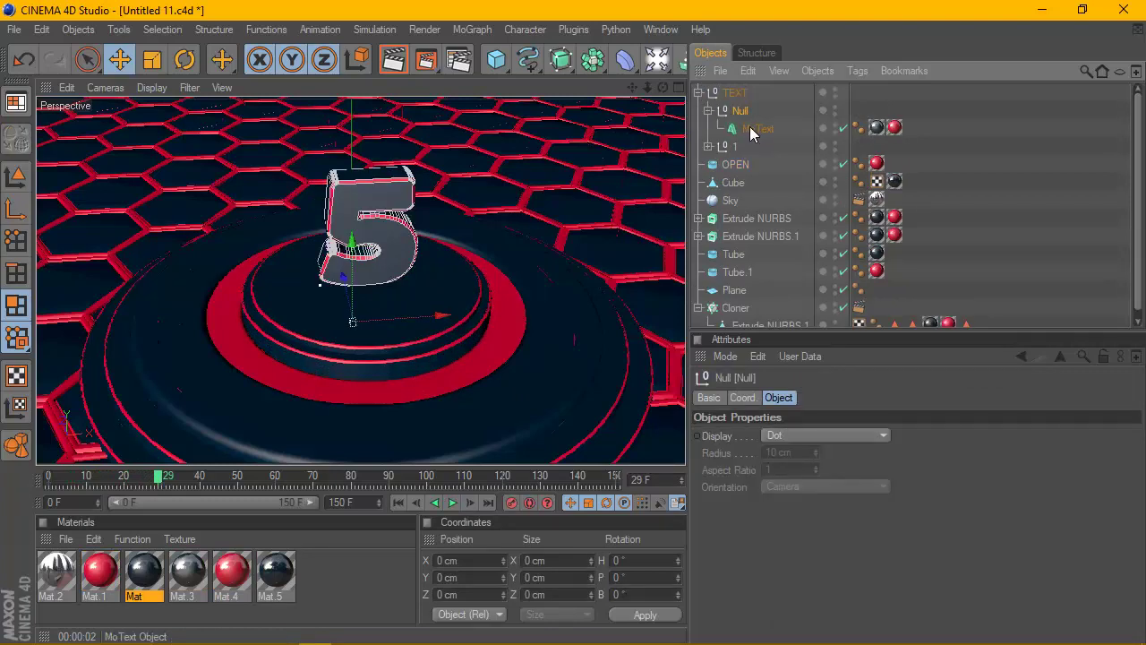
left_click(708, 111)
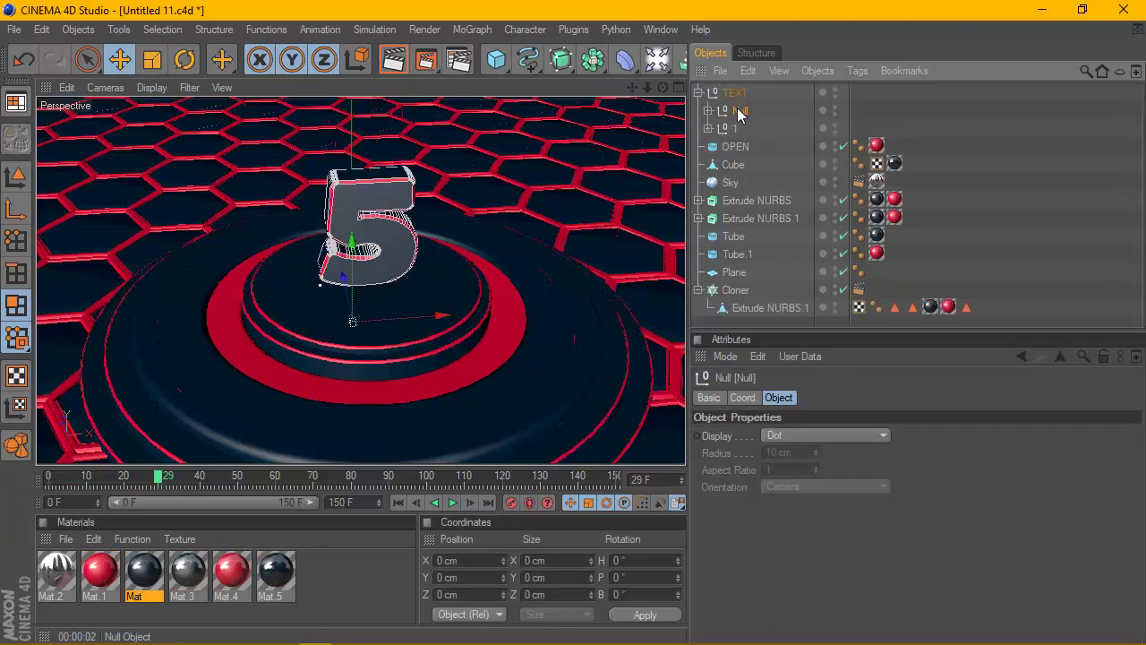
left_click(11, 221)
left_click_drag(352, 240, 352, 176)
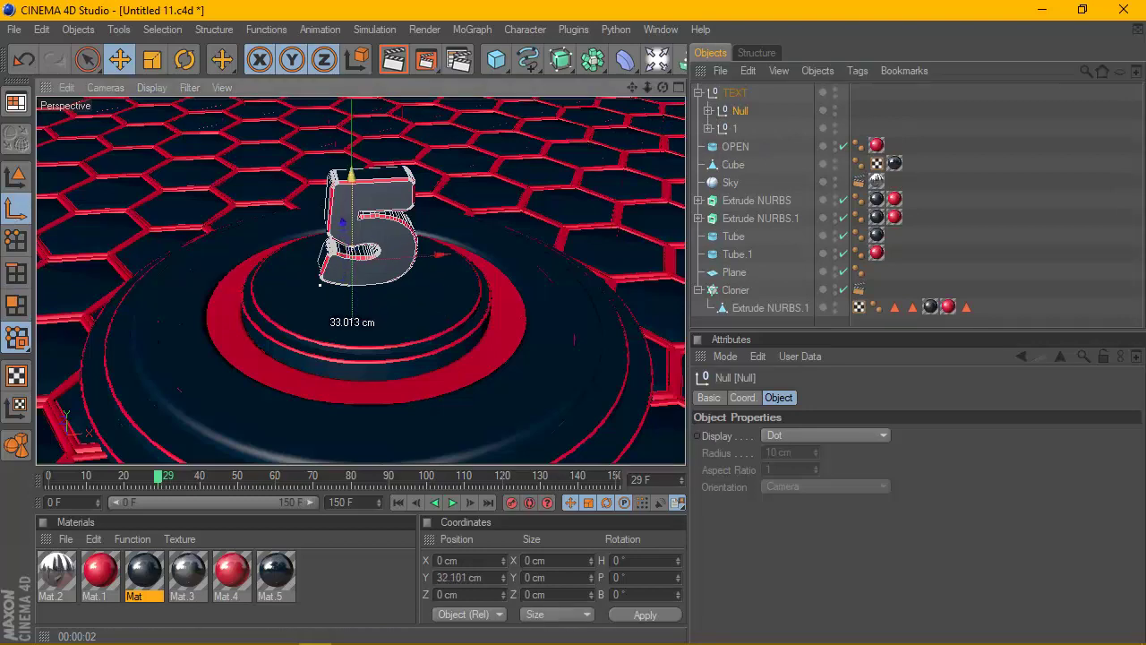
left_click_drag(421, 229, 440, 230)
left_click_drag(663, 87, 665, 130)
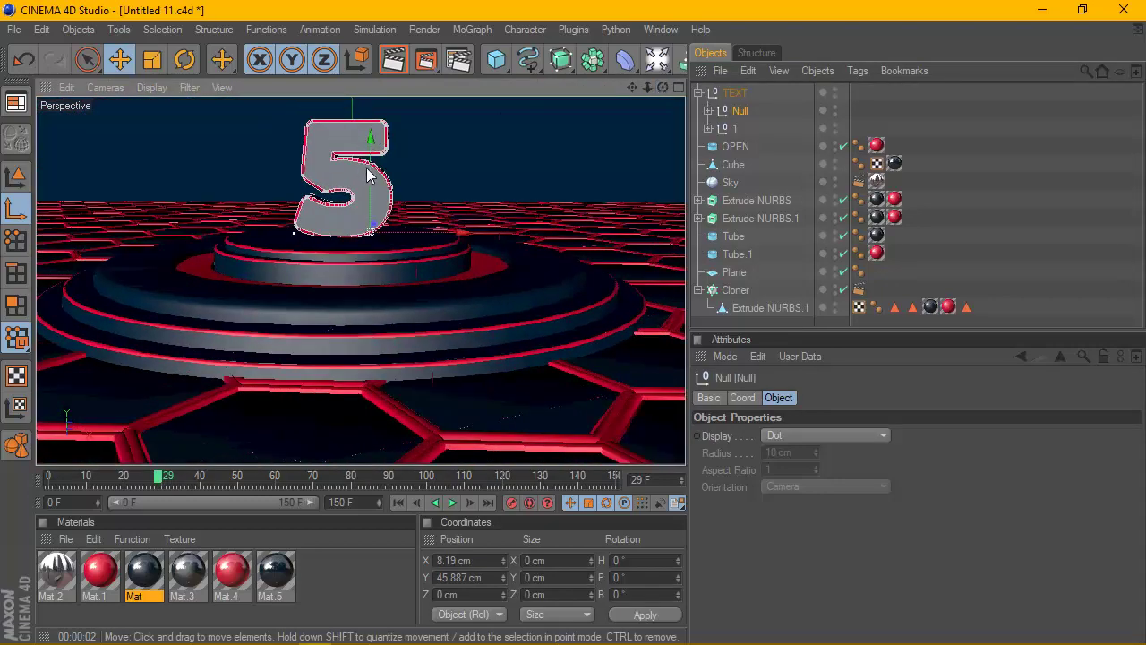
left_click_drag(371, 138, 370, 109)
left_click_drag(430, 188, 399, 187)
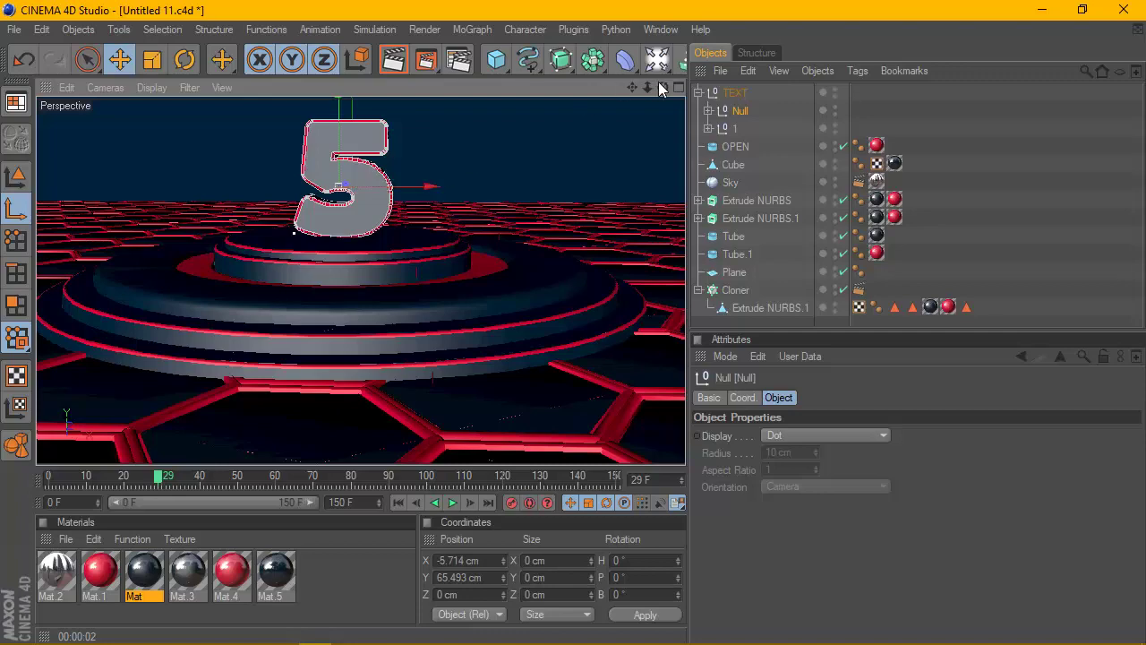
Center the Null's axis in the number's height and depth, at about Y 70.9 cm and Z -44.2 cm, and leave axis editing
left_click_drag(663, 87, 488, 125)
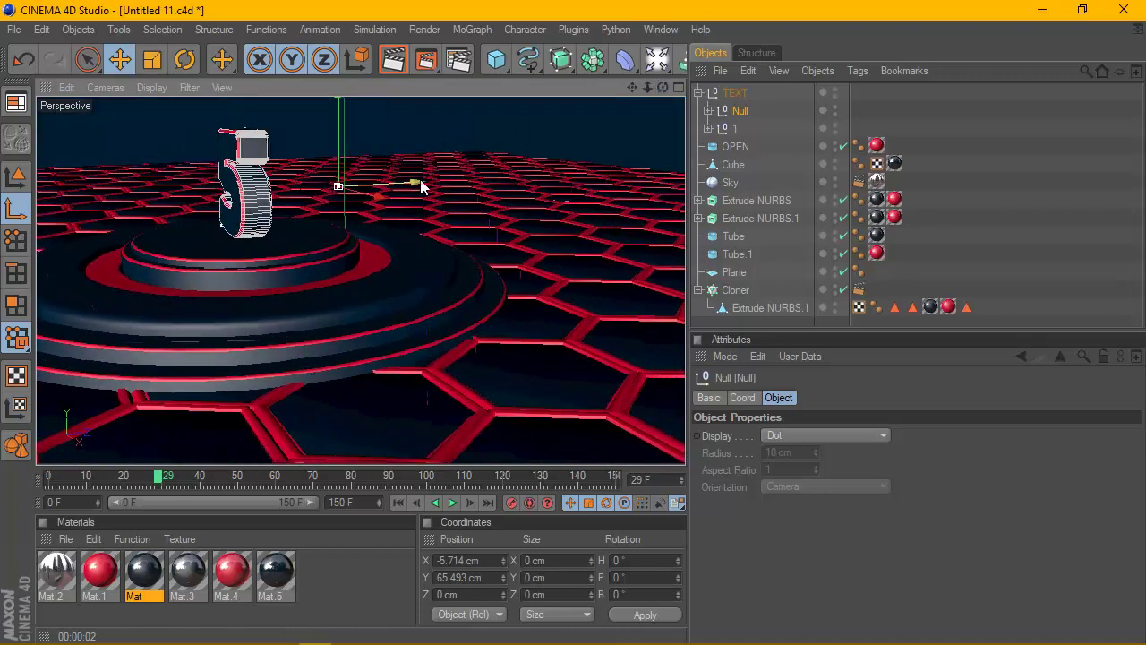
left_click_drag(420, 186, 338, 187)
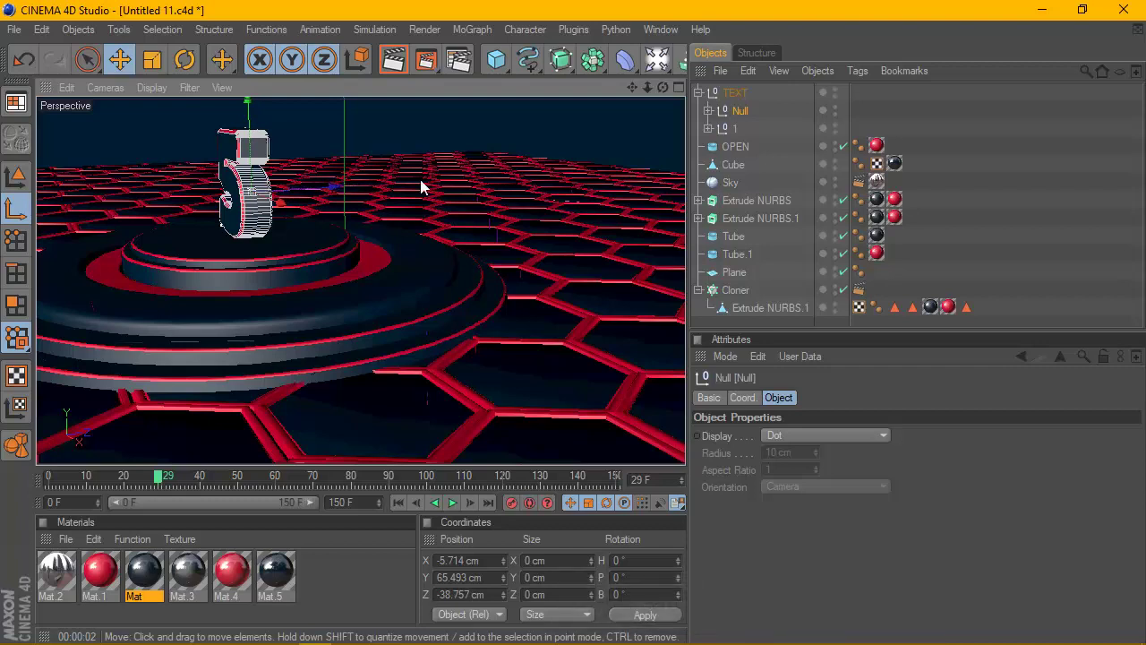
mouse_move(663, 87)
left_mouse_down()
mouse_move(797, 110)
mouse_move(779, 76)
mouse_move(648, 93)
left_mouse_up()
left_click(679, 88)
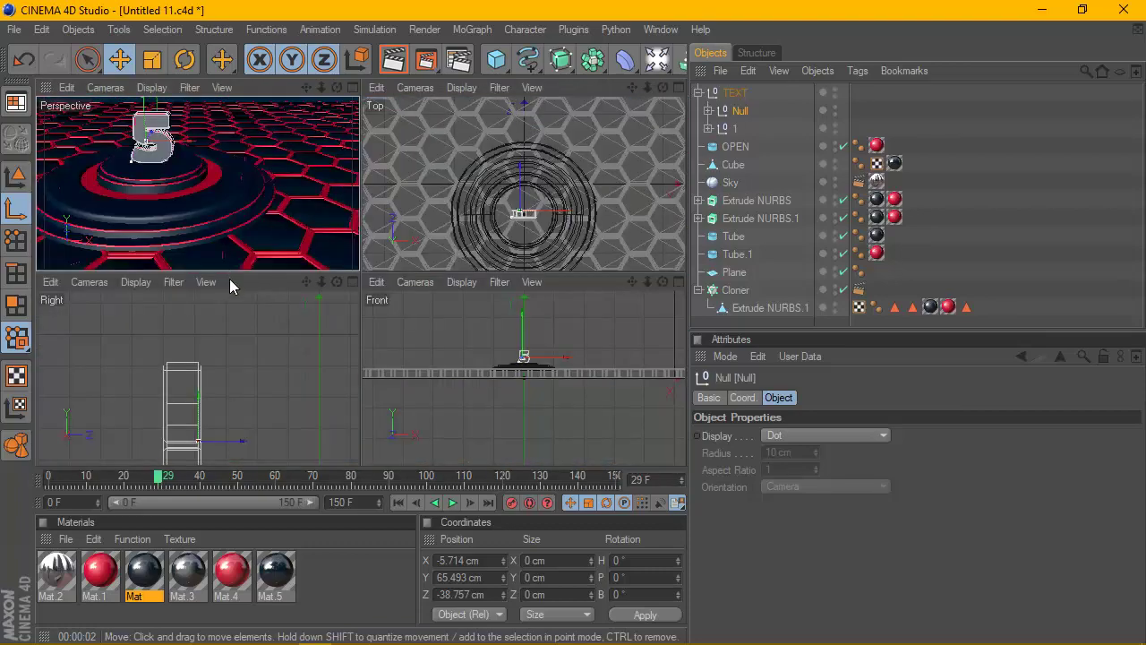
left_click(336, 281)
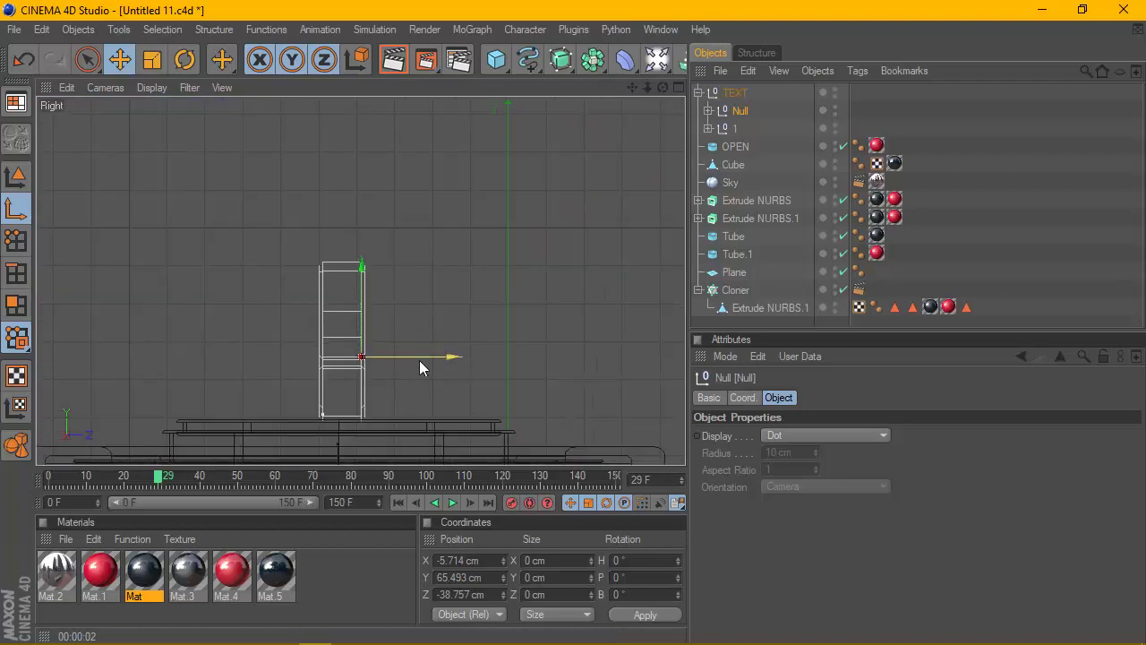
left_click_drag(423, 357, 402, 356)
scroll(419, 356, "up", 2)
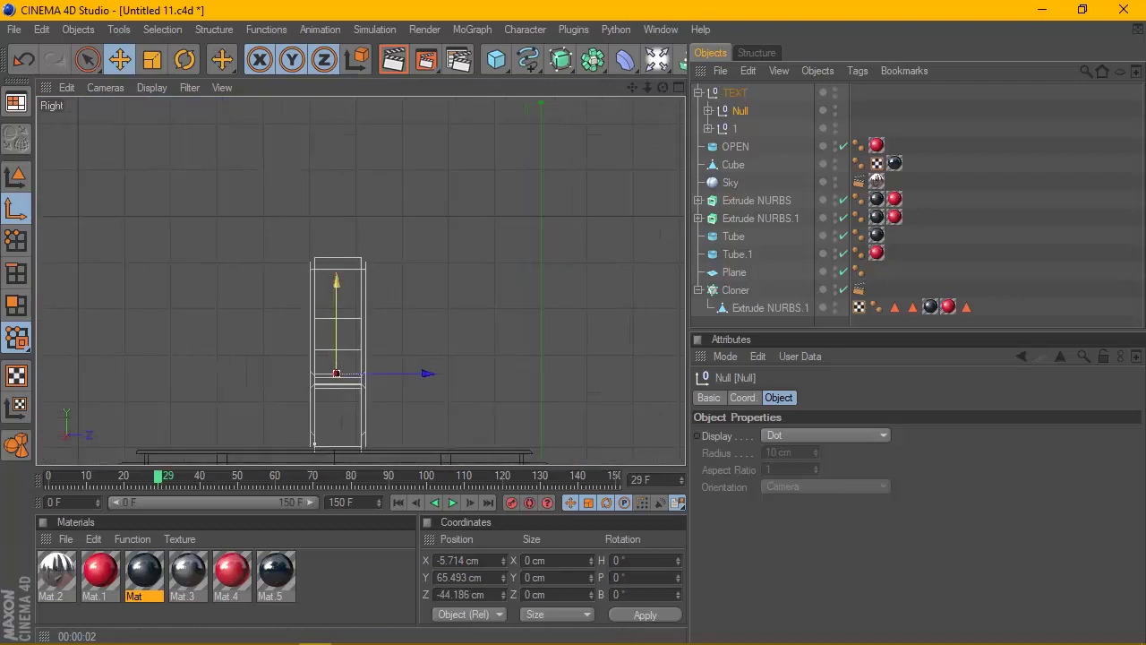
left_click_drag(337, 305, 337, 280)
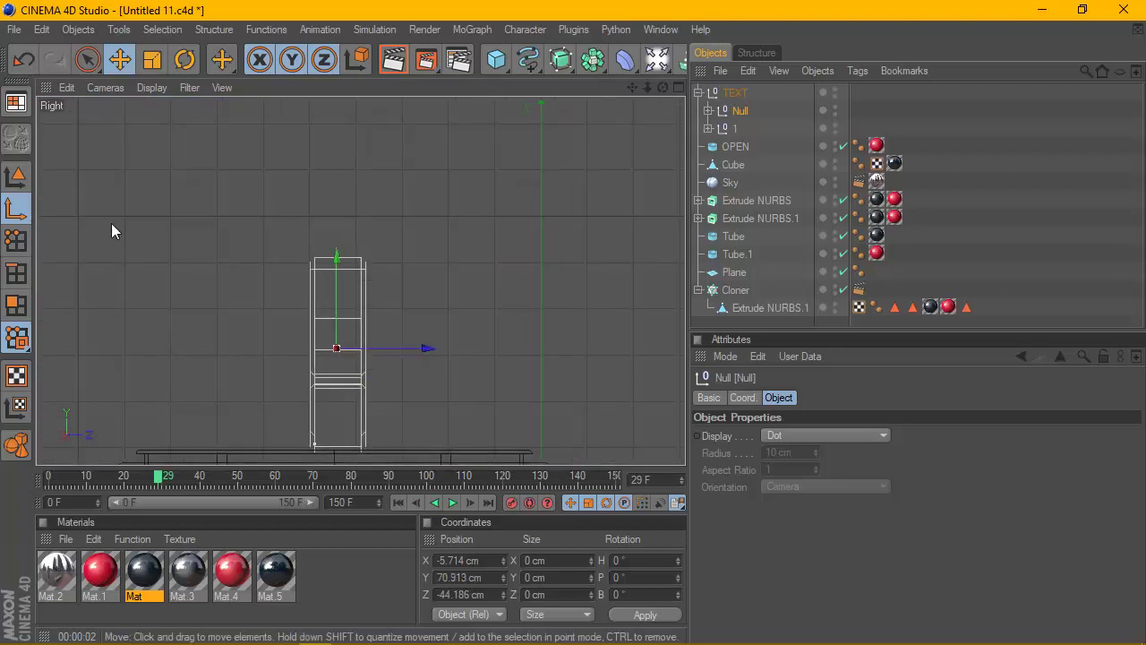
left_click(19, 178)
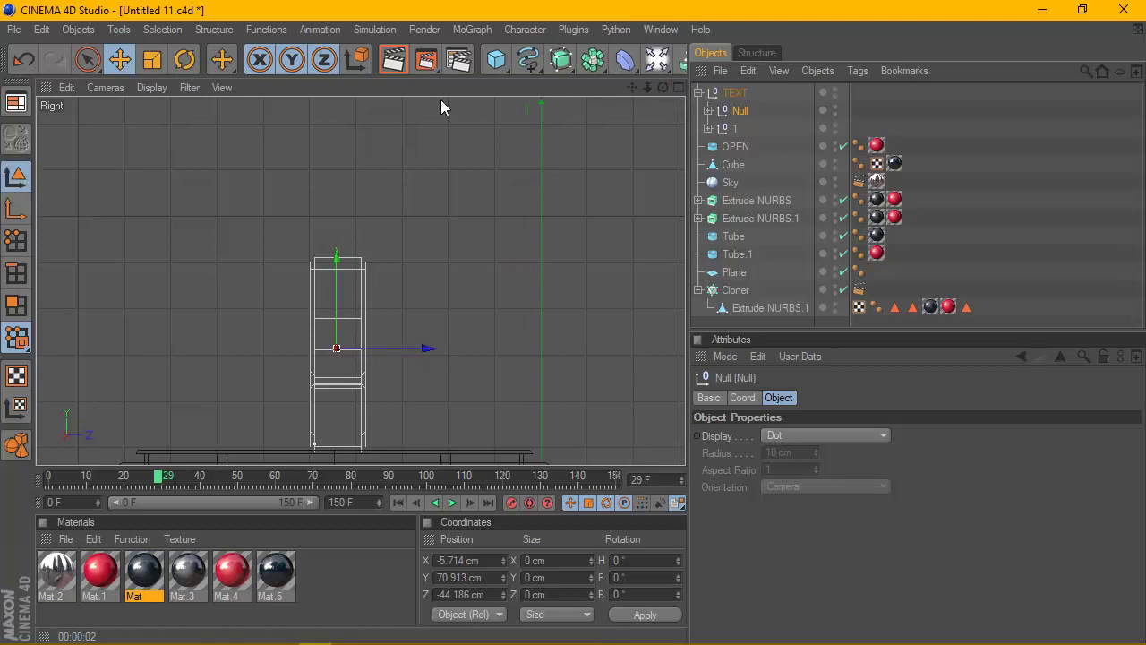
left_click(678, 87)
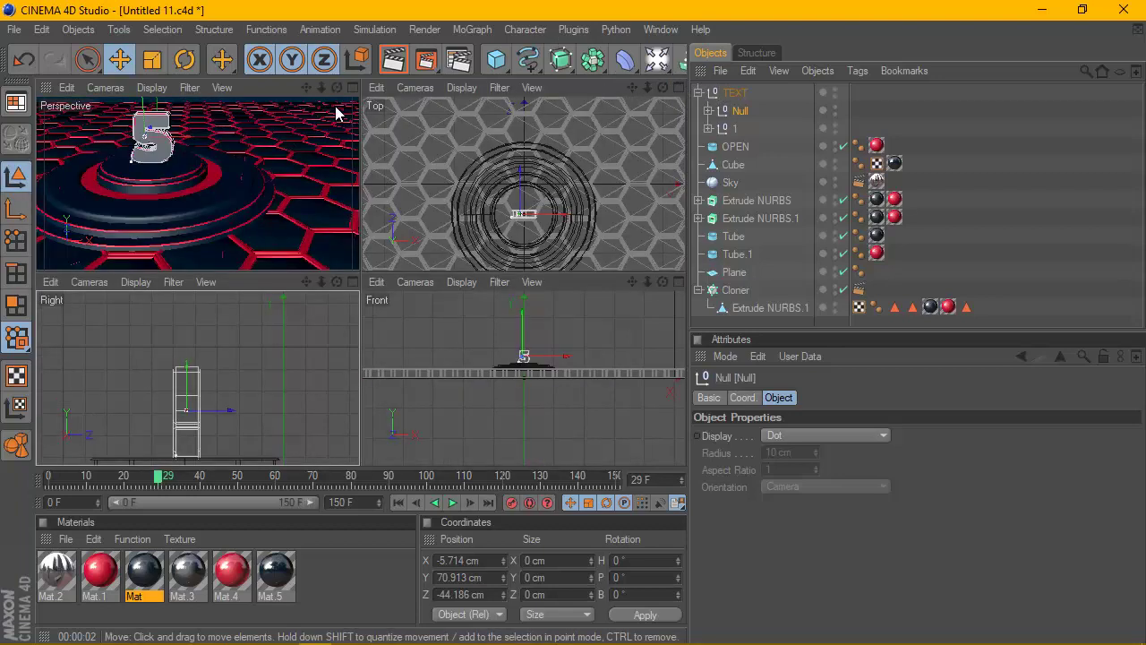
left_click(354, 87)
Expand the Null inside the TEXT group and set its MoText object's text to 10
left_click(703, 93)
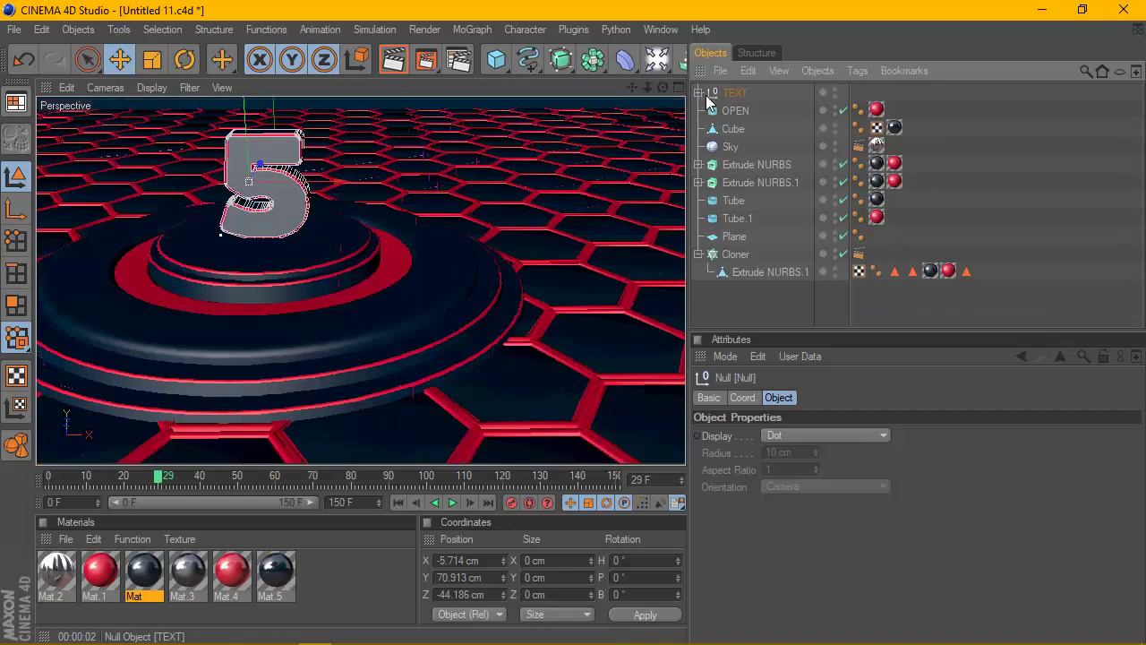
left_click(703, 93)
scroll(324, 209, "up", 3)
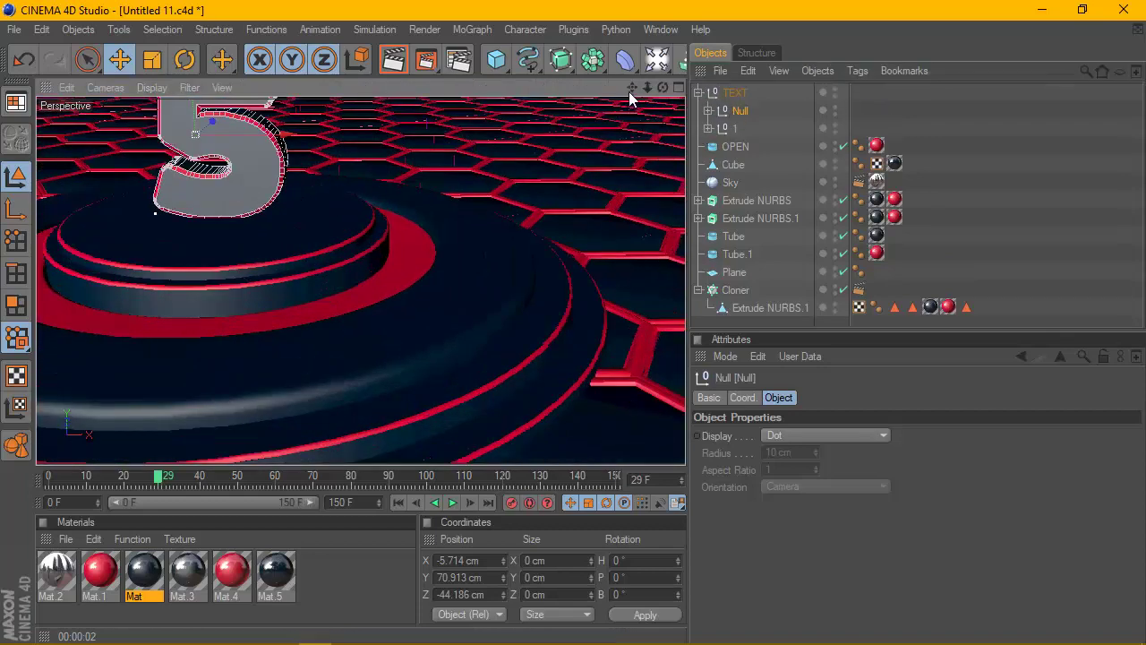
left_click_drag(632, 87, 727, 149)
scroll(457, 172, "down", 2)
scroll(458, 179, "down", 1)
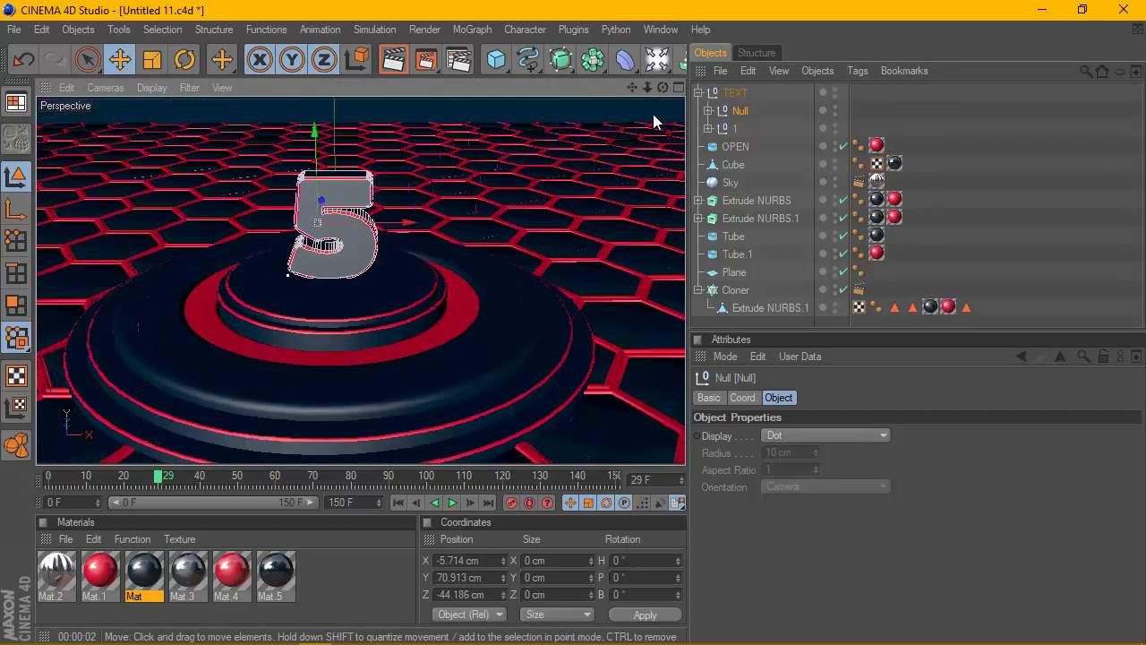
left_click(708, 110)
left_click(732, 128)
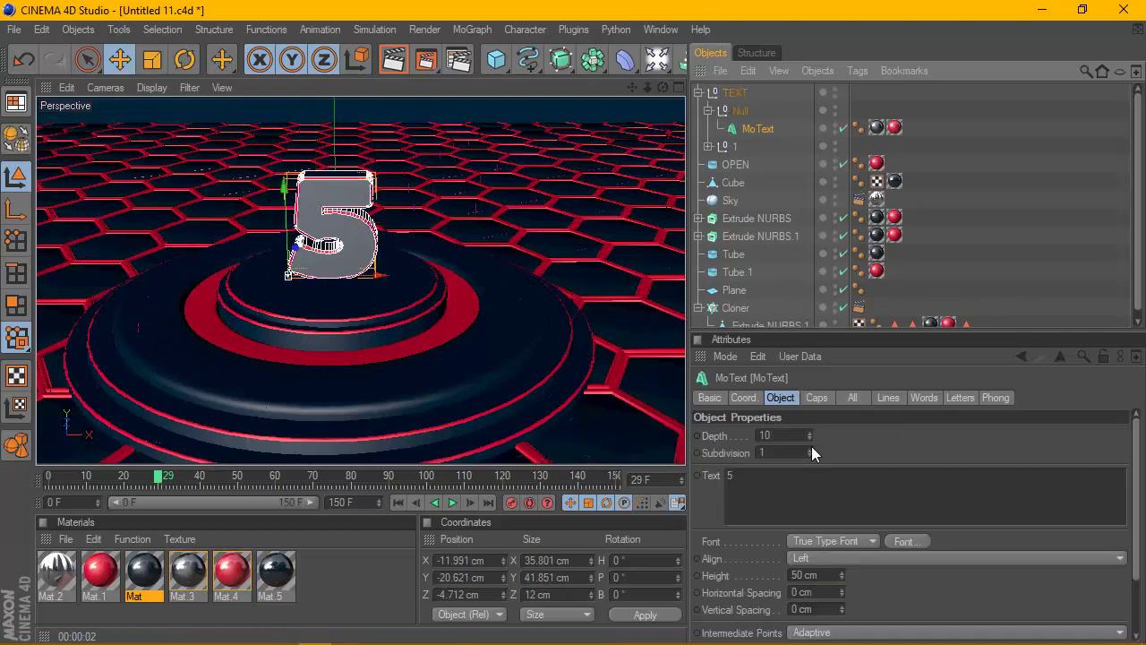
left_click(779, 474)
key("BackSpace")
type("10")
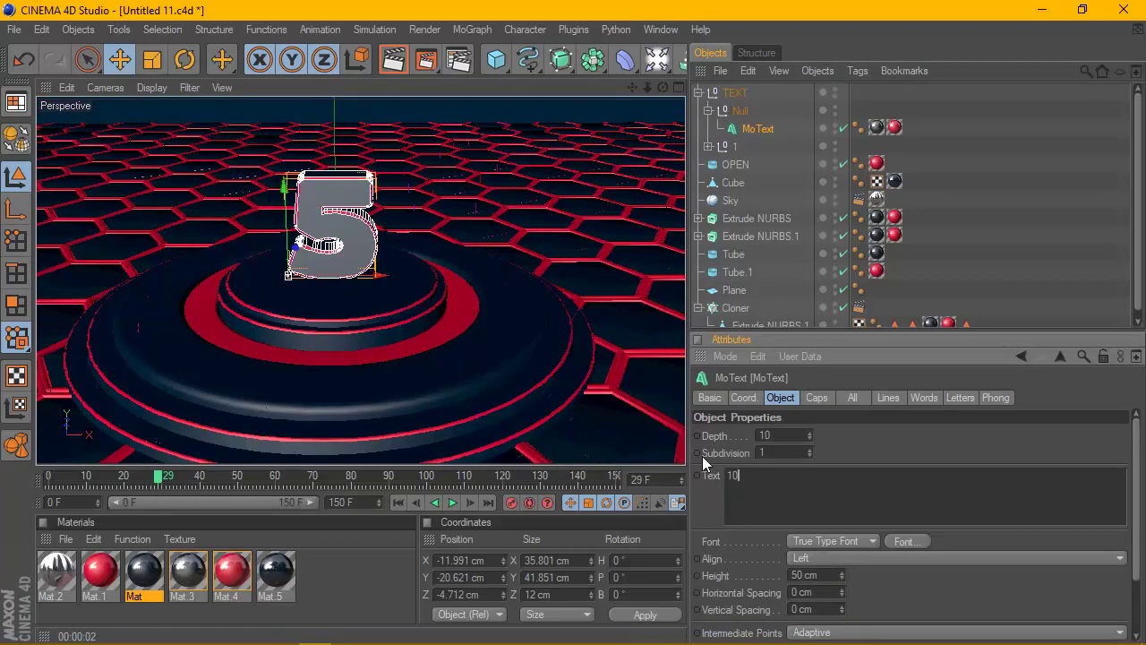
left_click(914, 466)
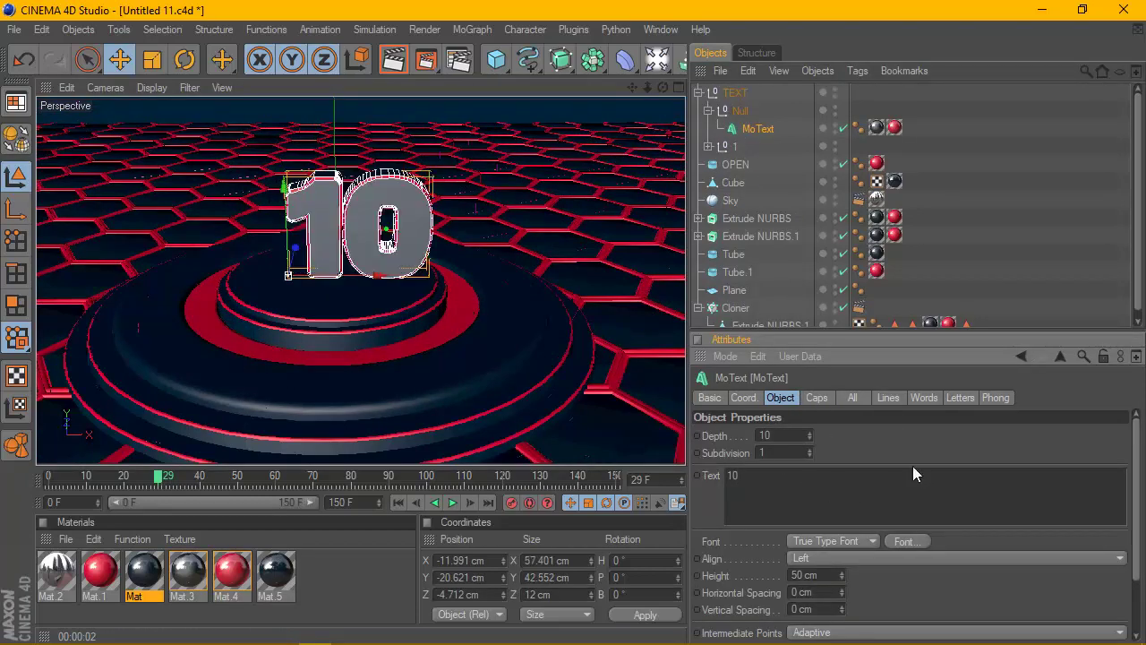
Move the Null holding the number along X to about -17.8 cm to center it on the pedestal, and render the view
left_click(744, 128)
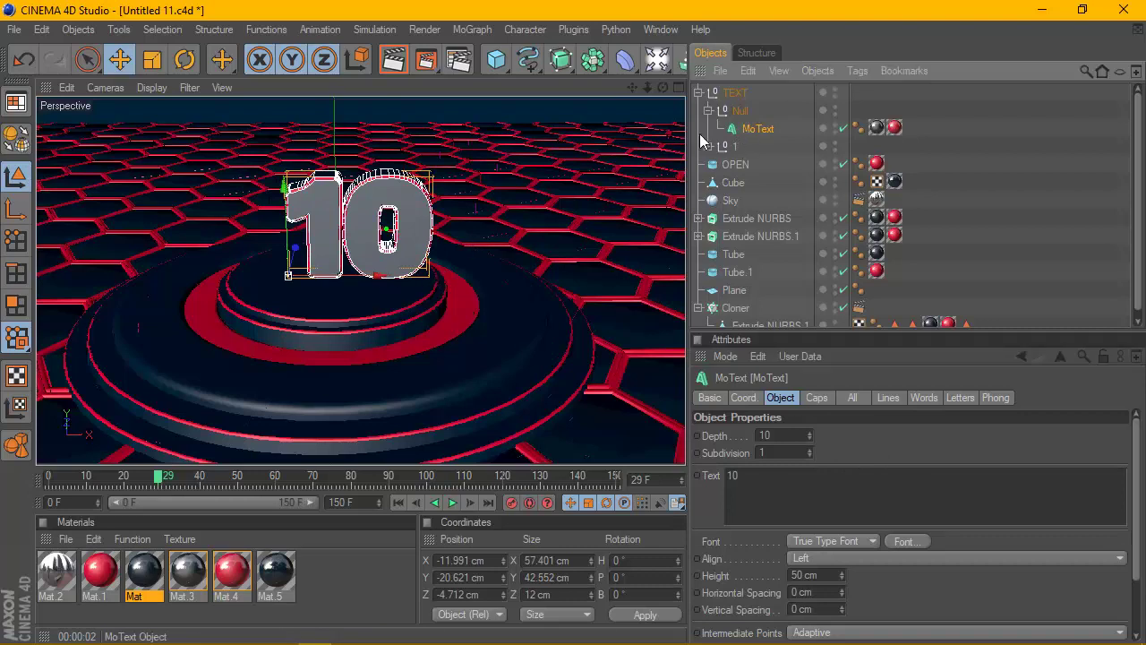
left_click(734, 111)
left_click_drag(415, 220, 383, 221)
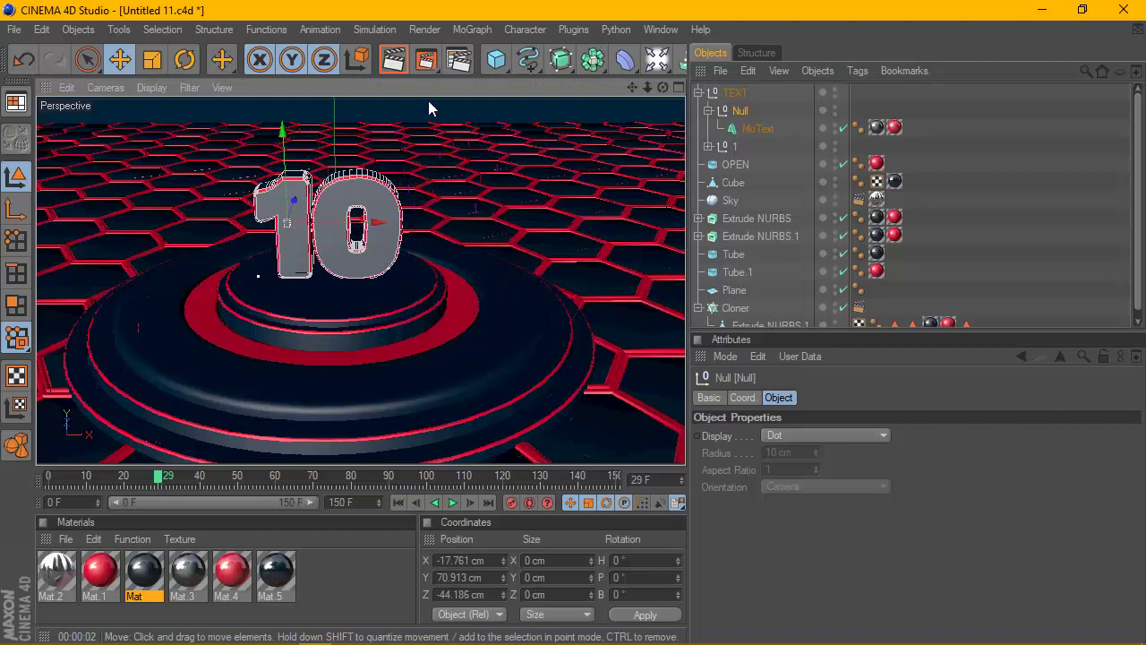
left_click(395, 59)
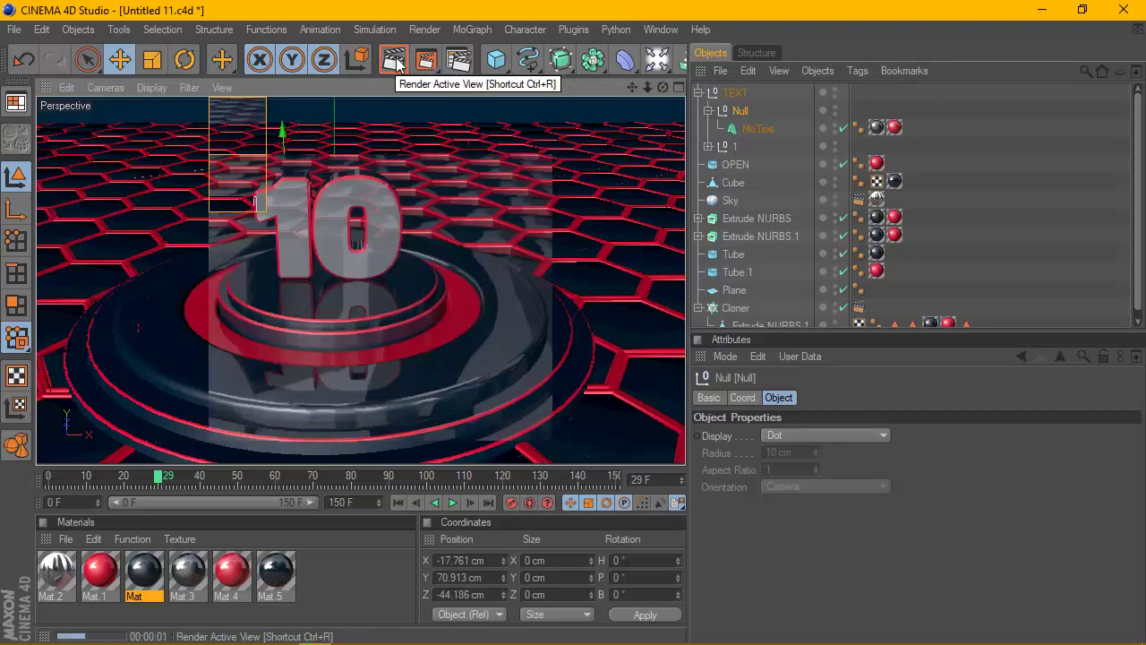
Set the MoText object's horizontal spacing to 3 cm
left_click(730, 130)
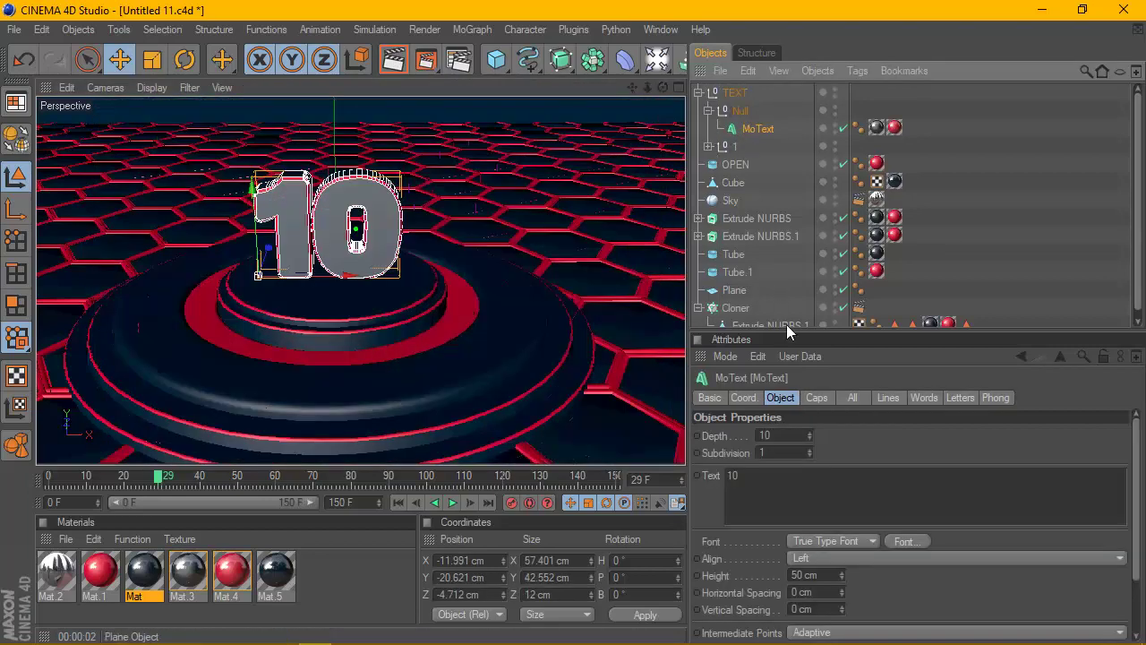
left_click(843, 588)
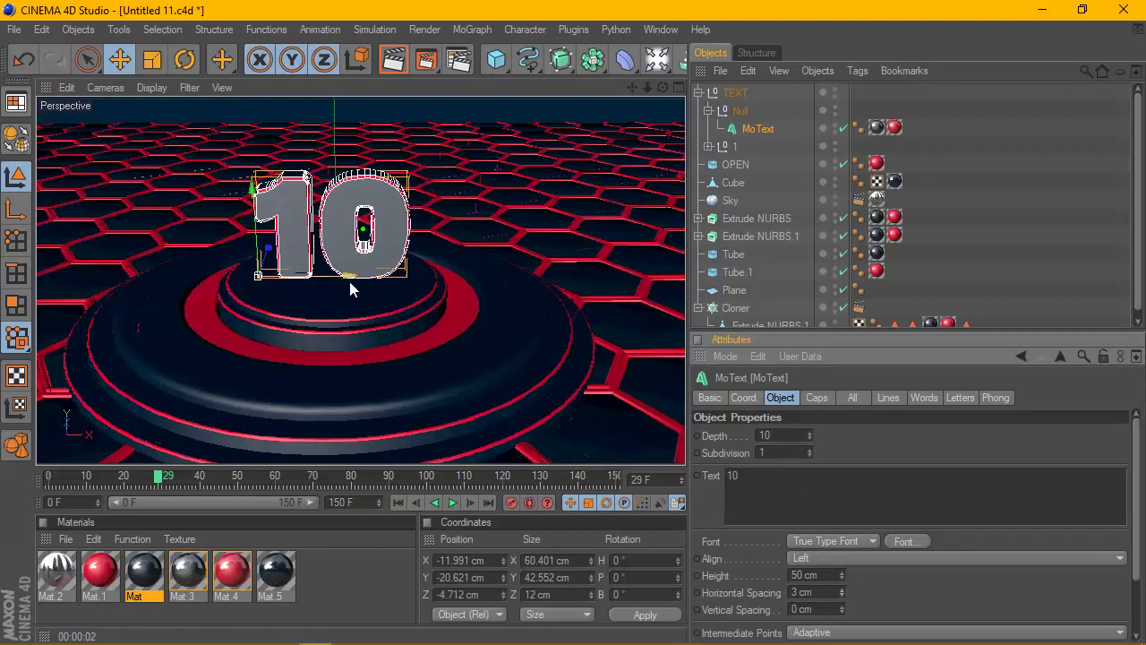
Move the number along X to about -14.5 cm, try 5 as the MoText object's text, and set the text back to 10
left_click_drag(349, 281, 348, 282)
left_click_drag(789, 491, 697, 475)
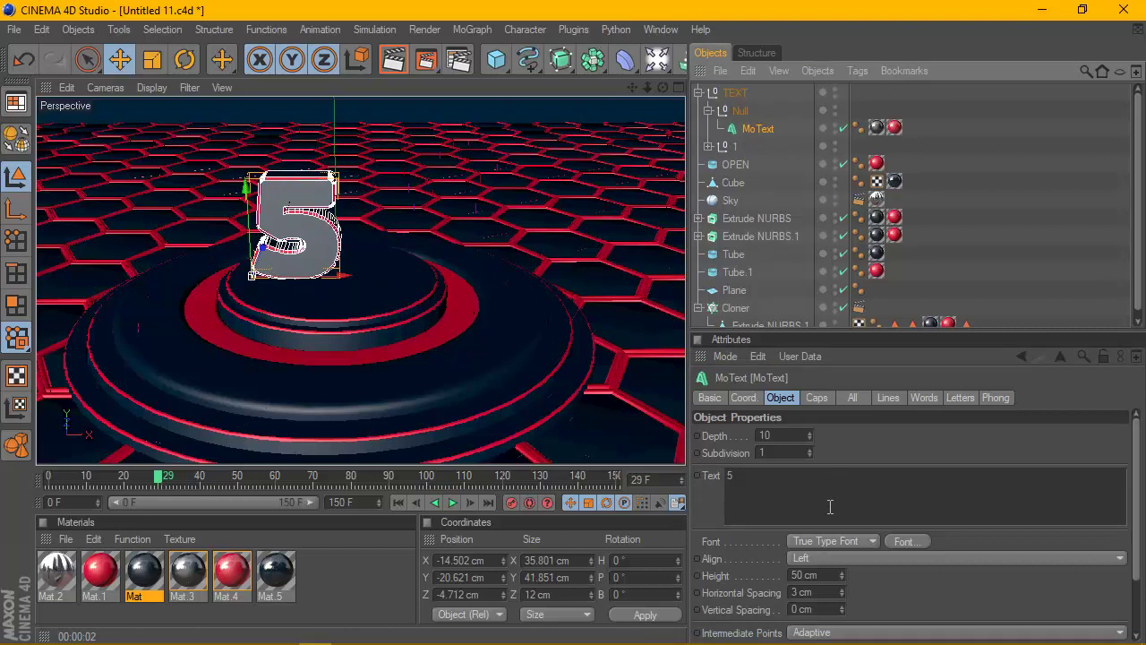
left_click_drag(752, 486, 729, 485)
type("10")
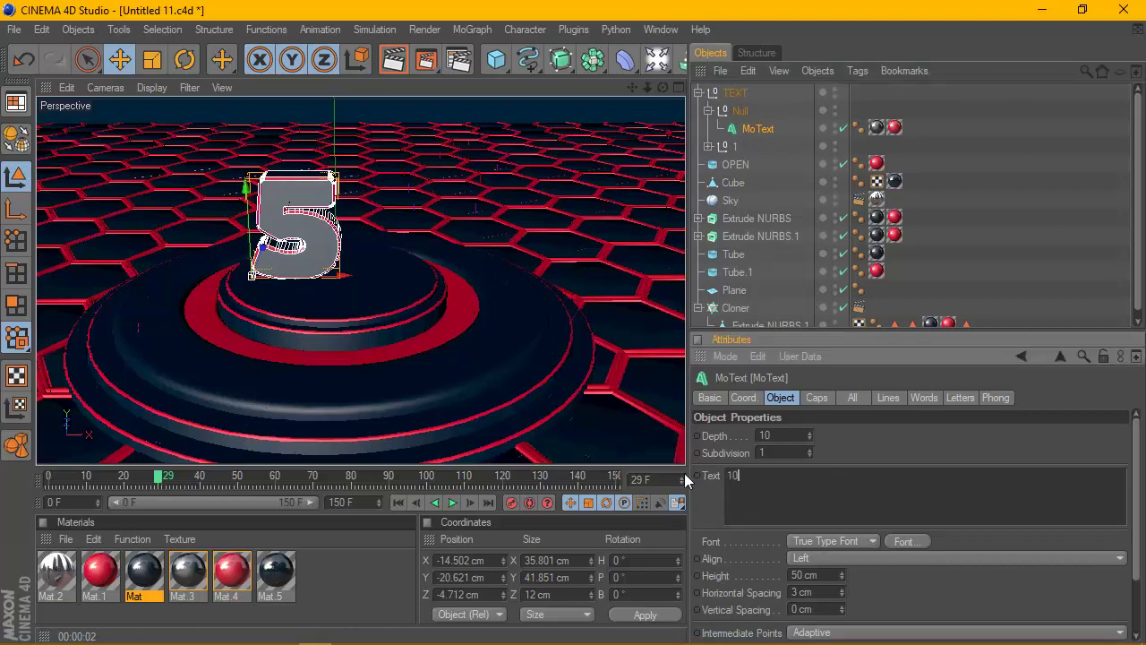
left_click(758, 130)
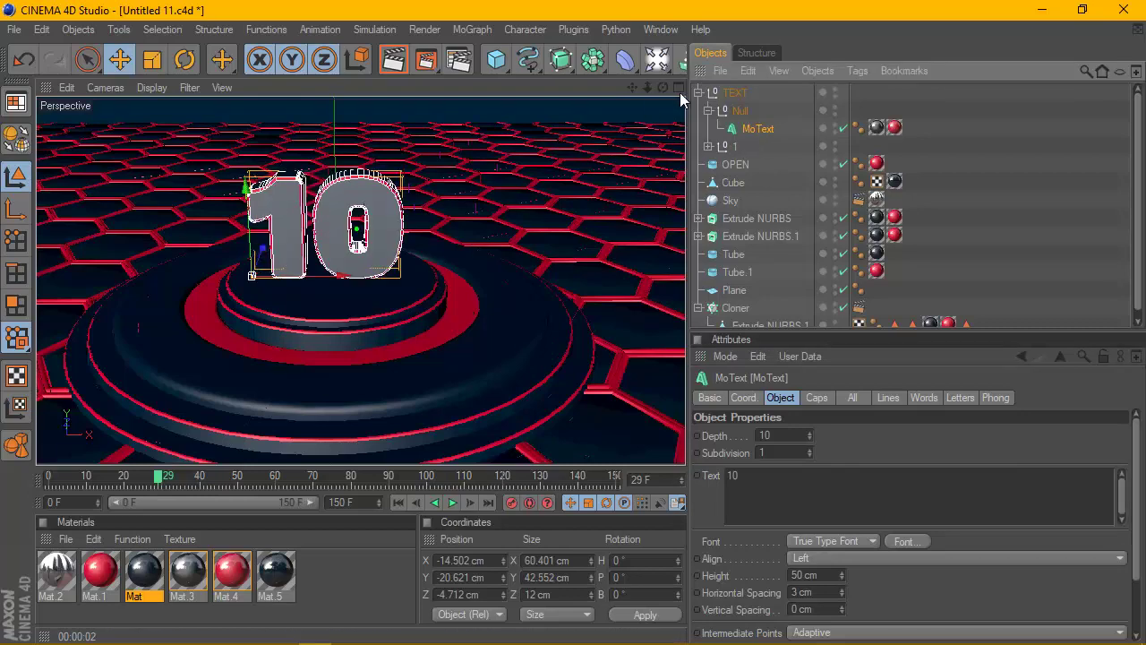
Try 9 as the MoText object's text, shift the digit along X toward the pedestal's center, and undo both changes
left_click_drag(663, 87, 721, 116)
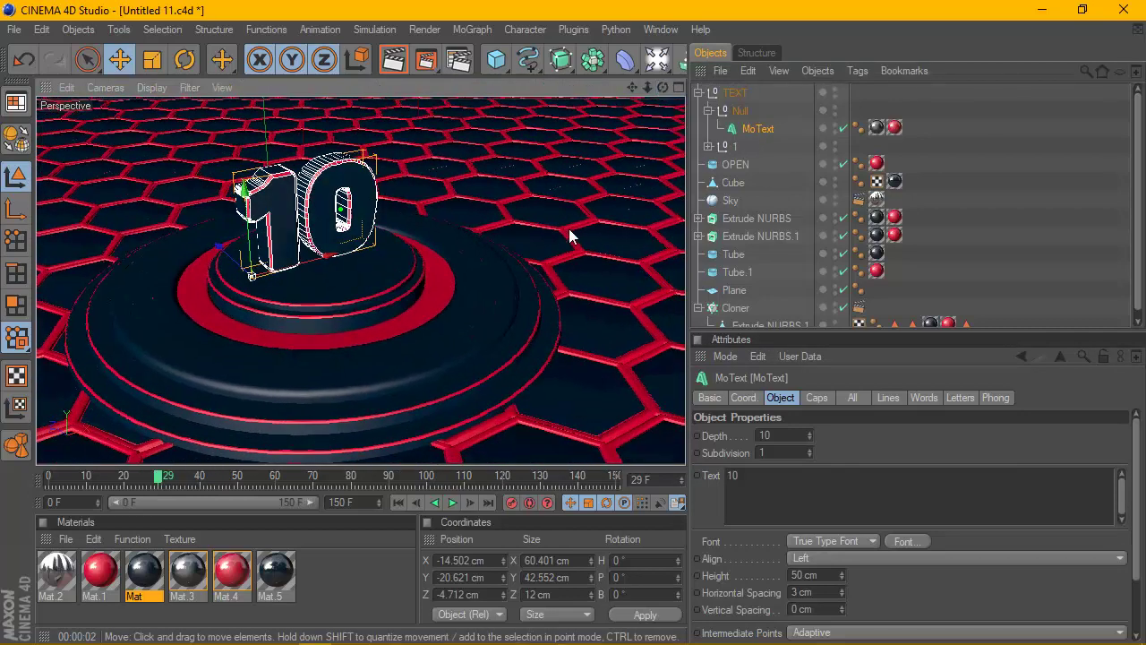
key("F9")
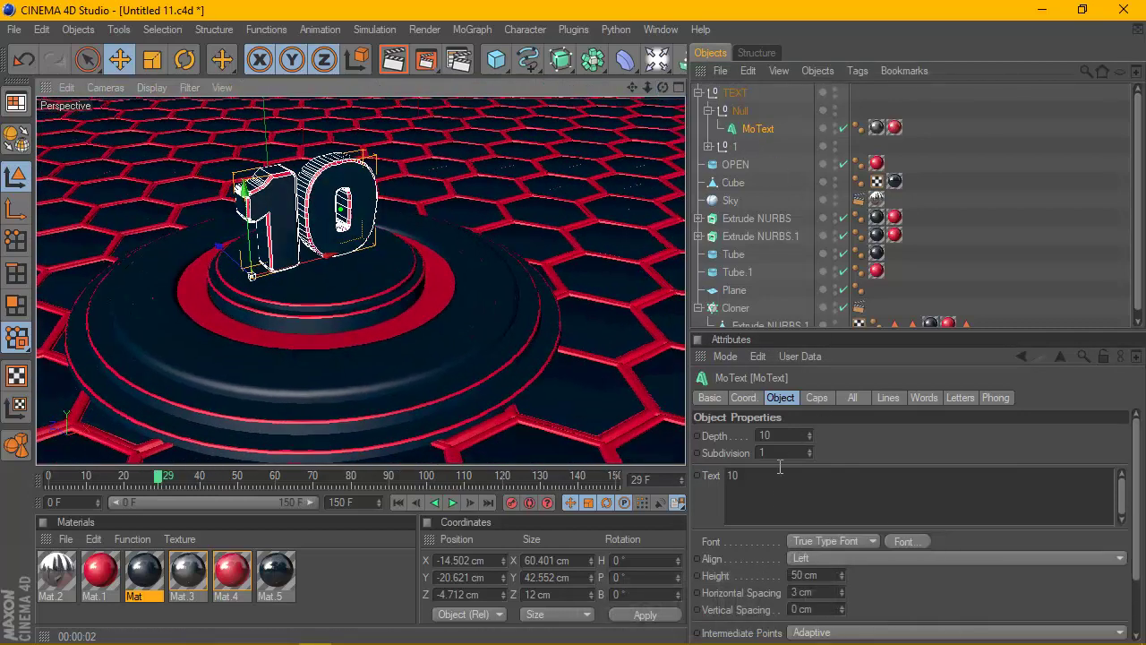
left_click(769, 489)
type("5")
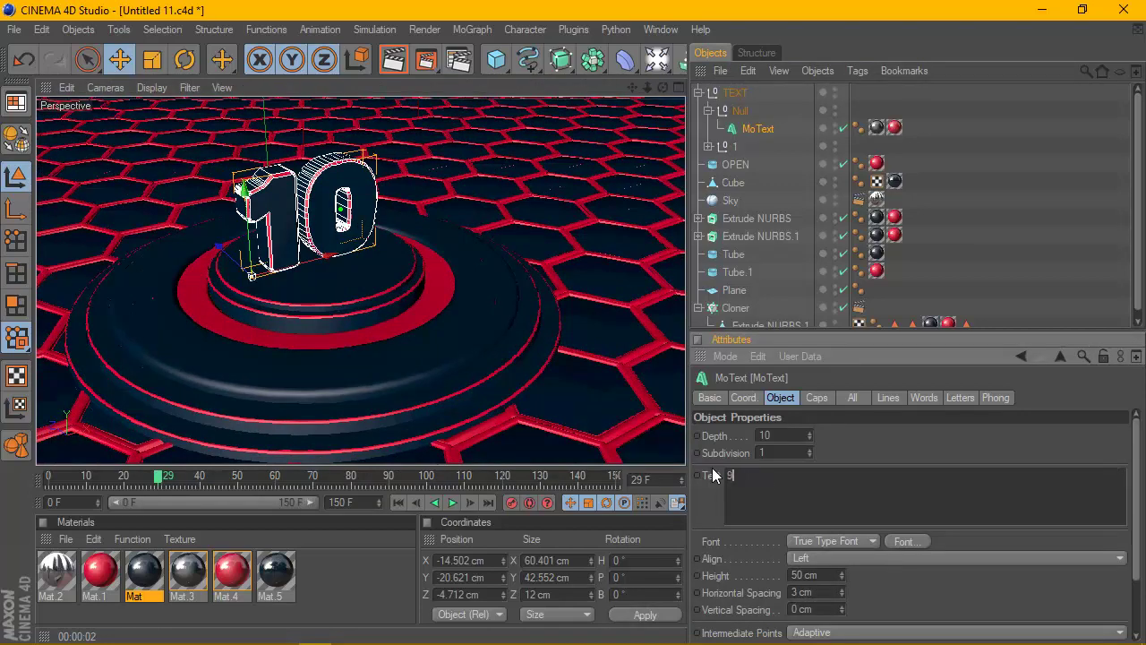
left_click(752, 129)
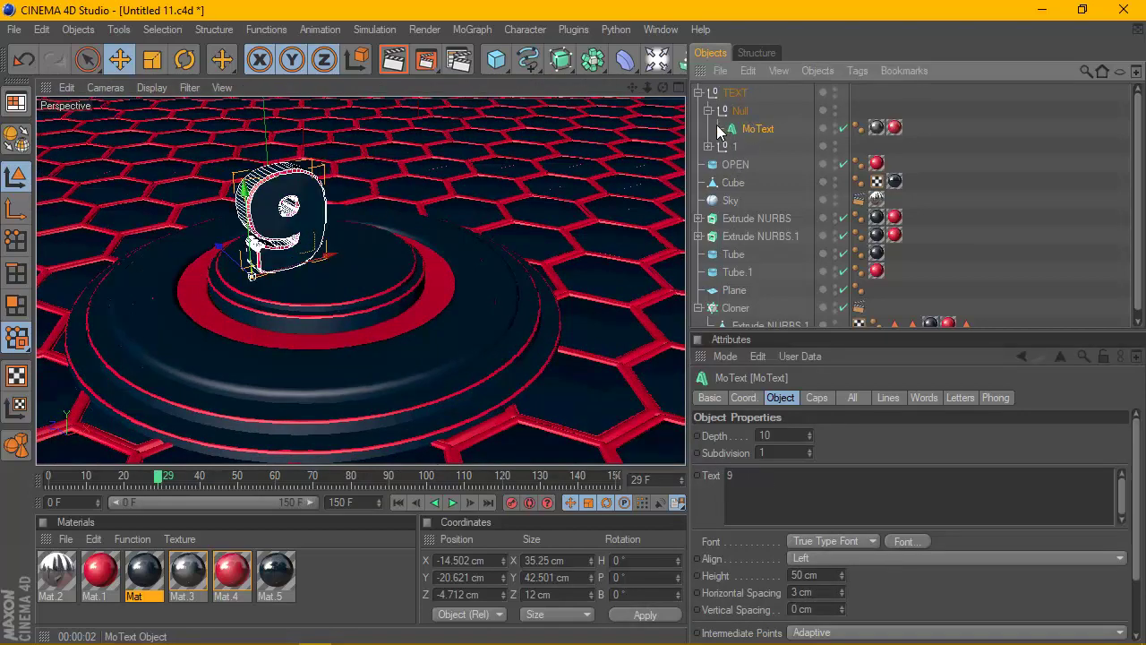
left_click_drag(663, 87, 671, 108)
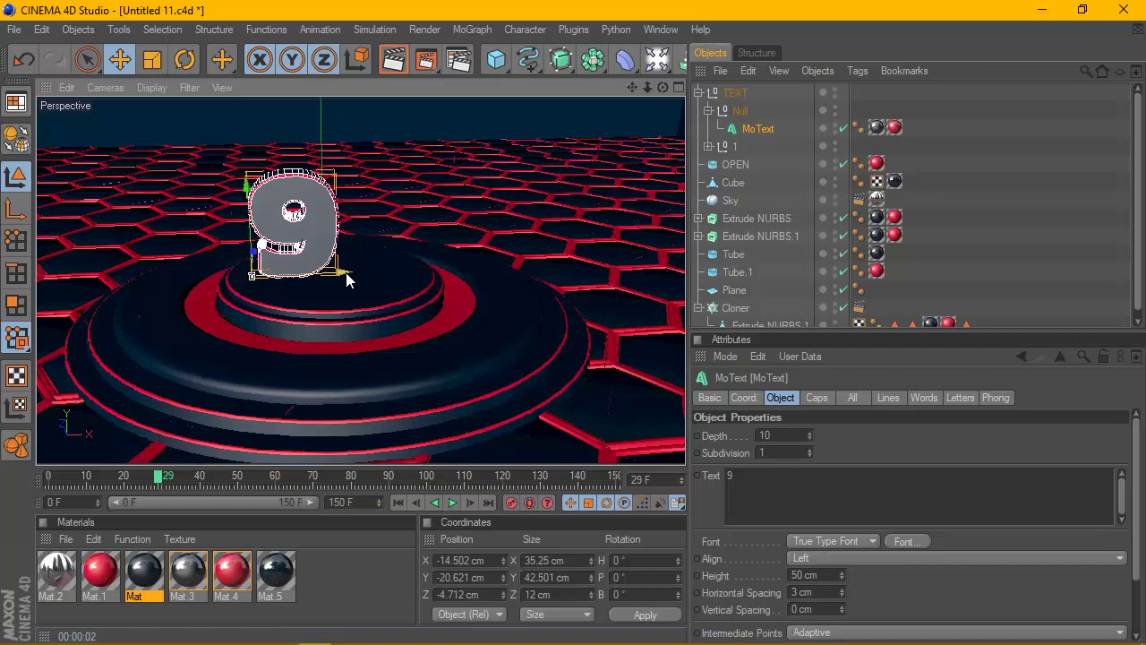
left_click_drag(315, 274, 351, 277)
left_click_drag(663, 88, 663, 88)
key("ctrl+z")
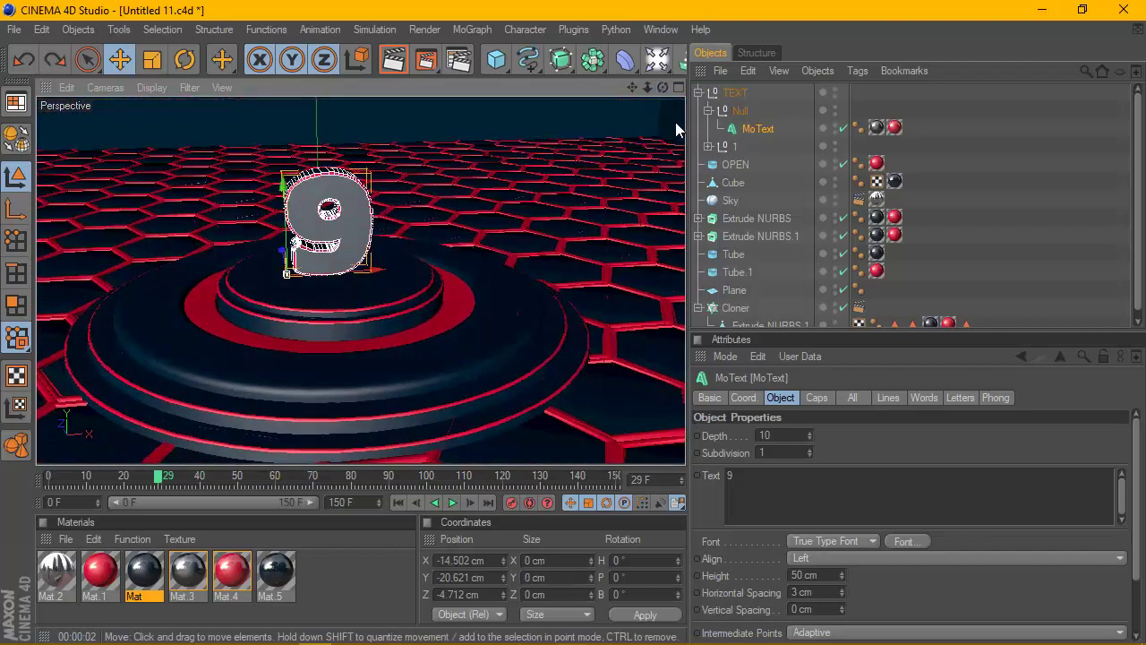
key("ctrl+z")
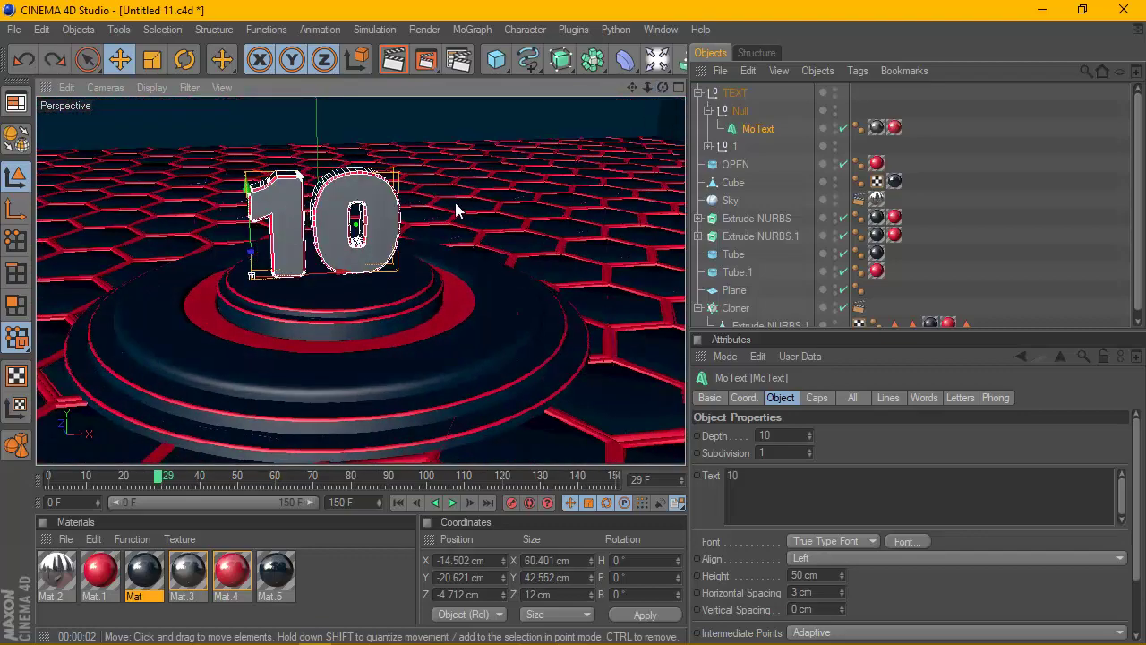
Reposition the number on the pedestal, seen from above, at about X -10.5 cm and Z -9.1 cm
left_click_drag(663, 88, 662, 88)
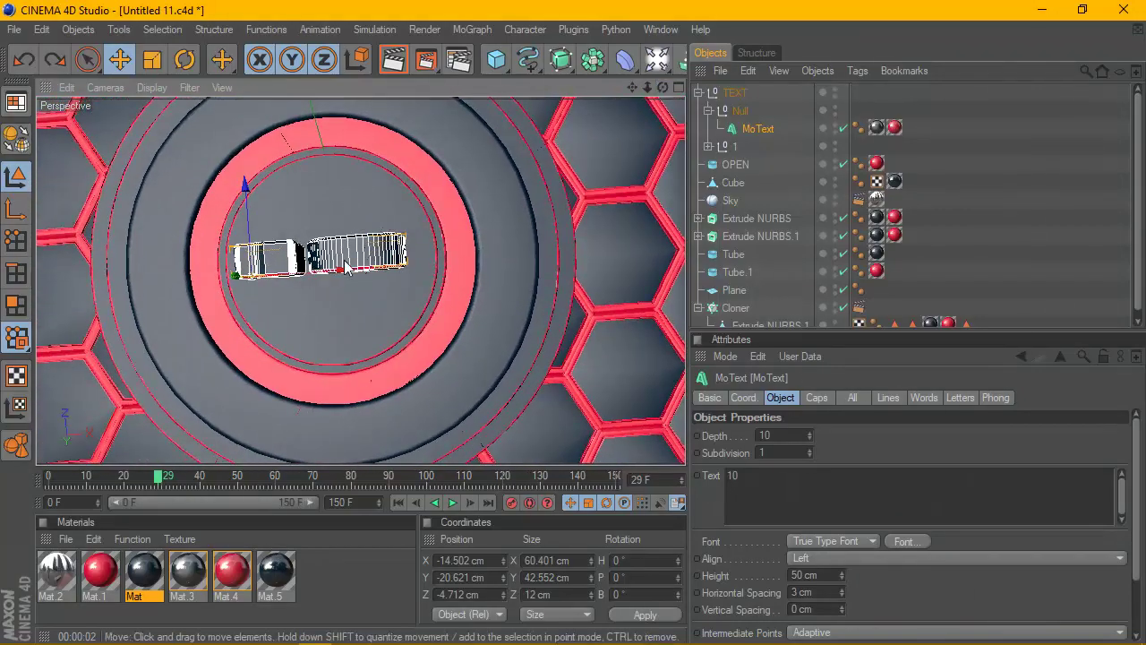
left_click_drag(345, 269, 346, 270)
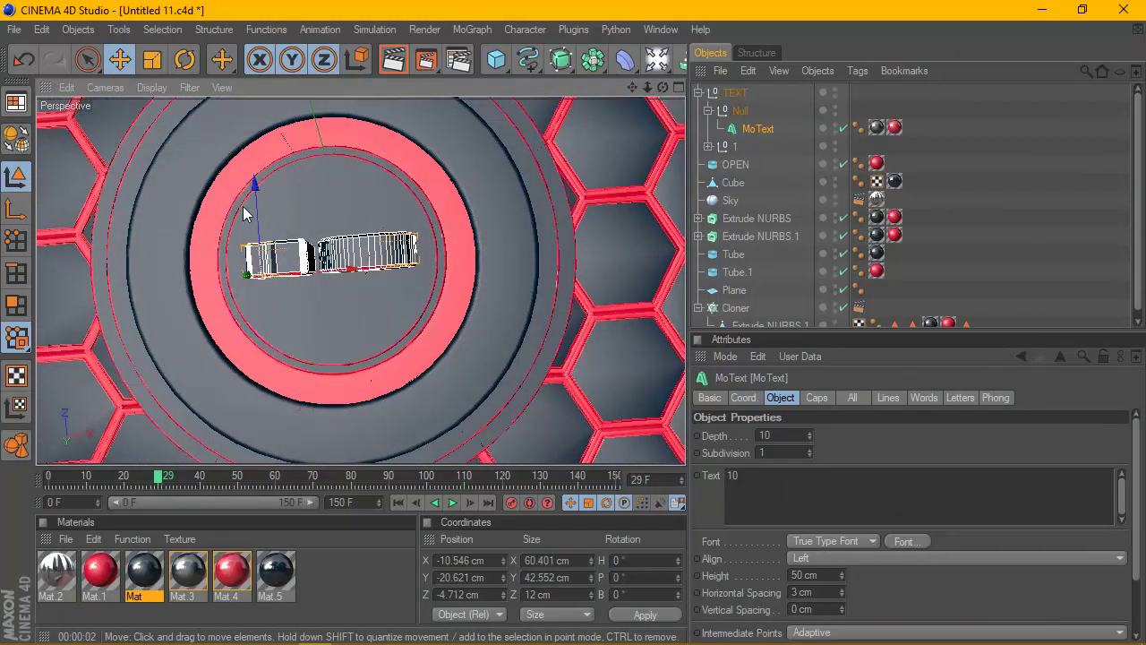
left_click_drag(255, 186, 254, 199)
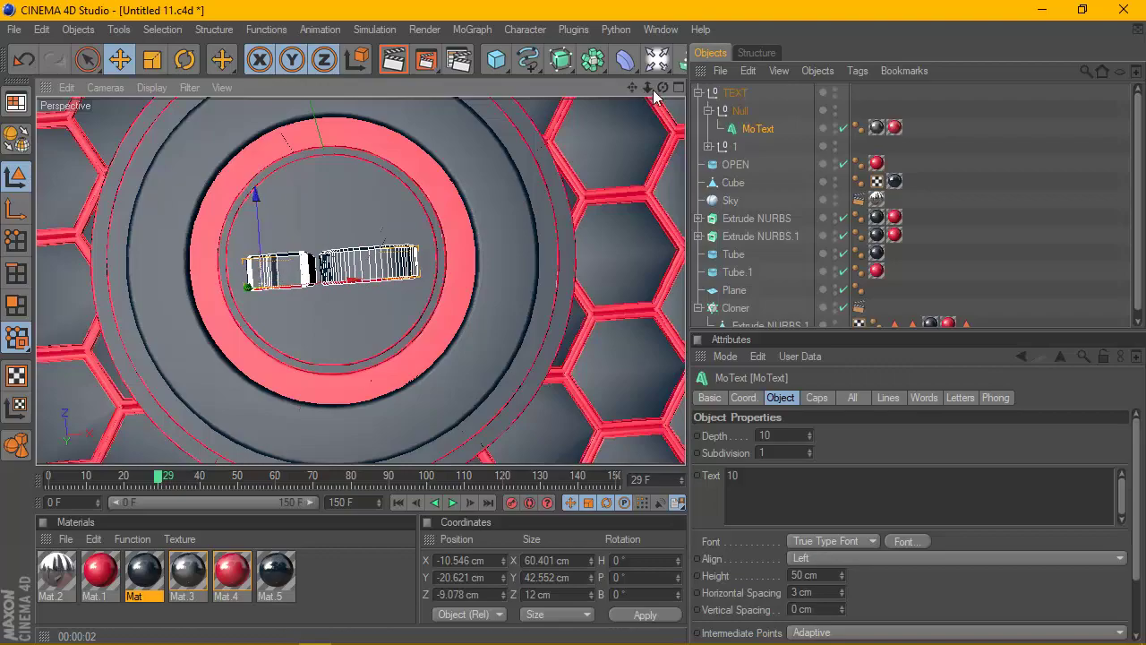
Move the number along X to about -15.9 cm and render the view to check its centering
left_click_drag(662, 88, 663, 88)
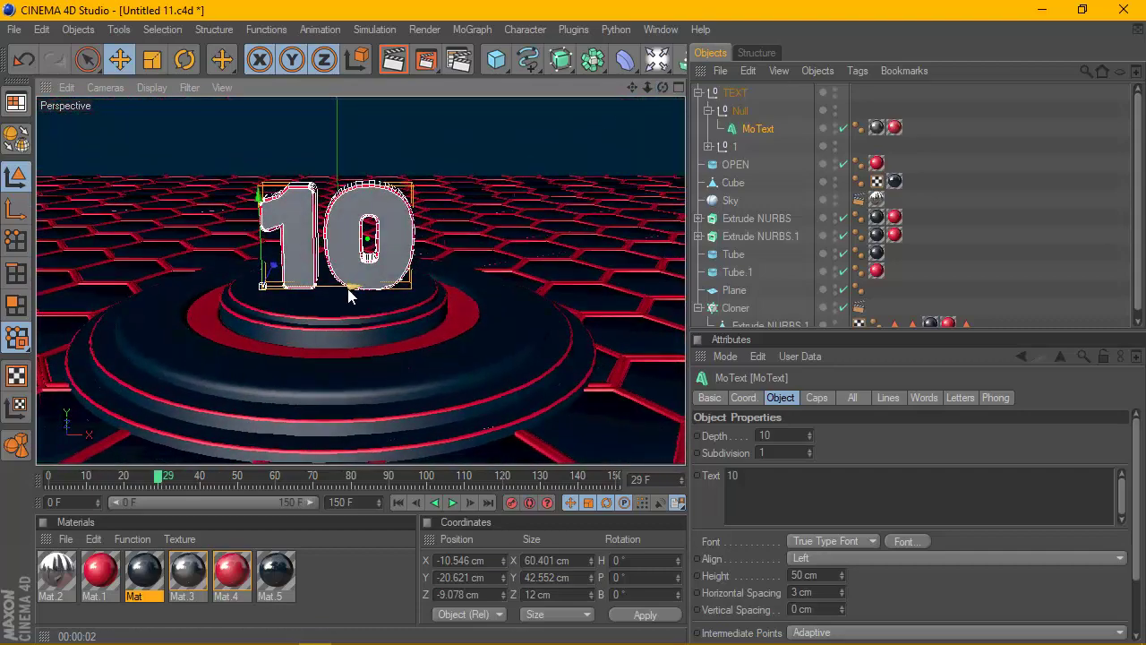
left_click_drag(349, 297, 345, 296)
left_click_drag(662, 87, 663, 88)
scroll(407, 180, "down", 3)
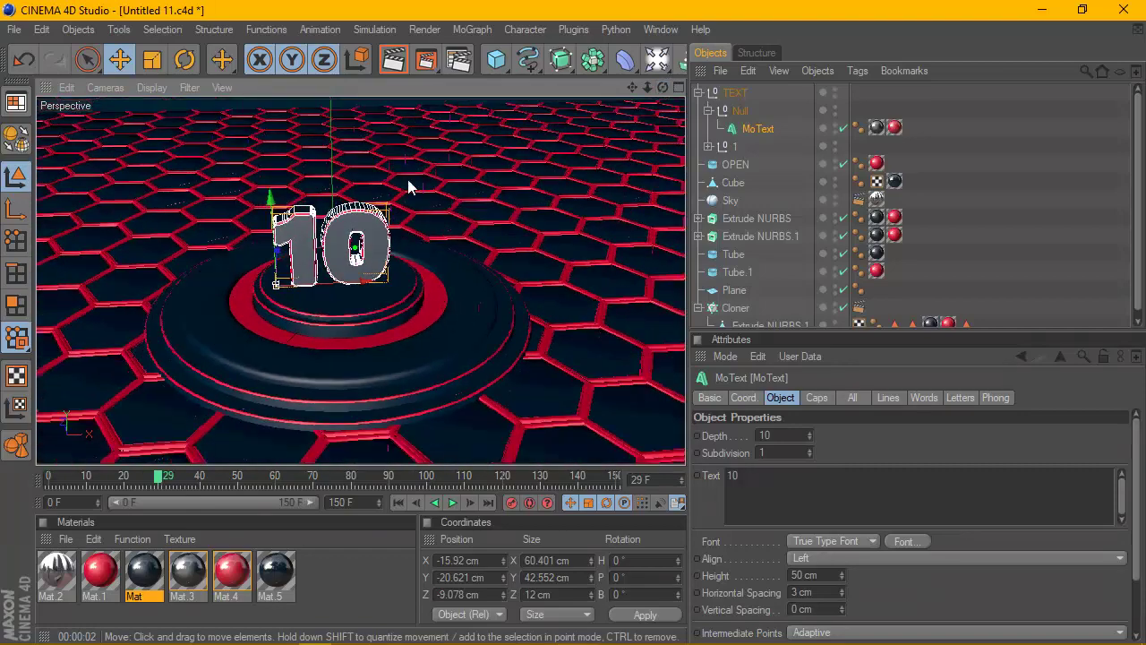
left_click(394, 60)
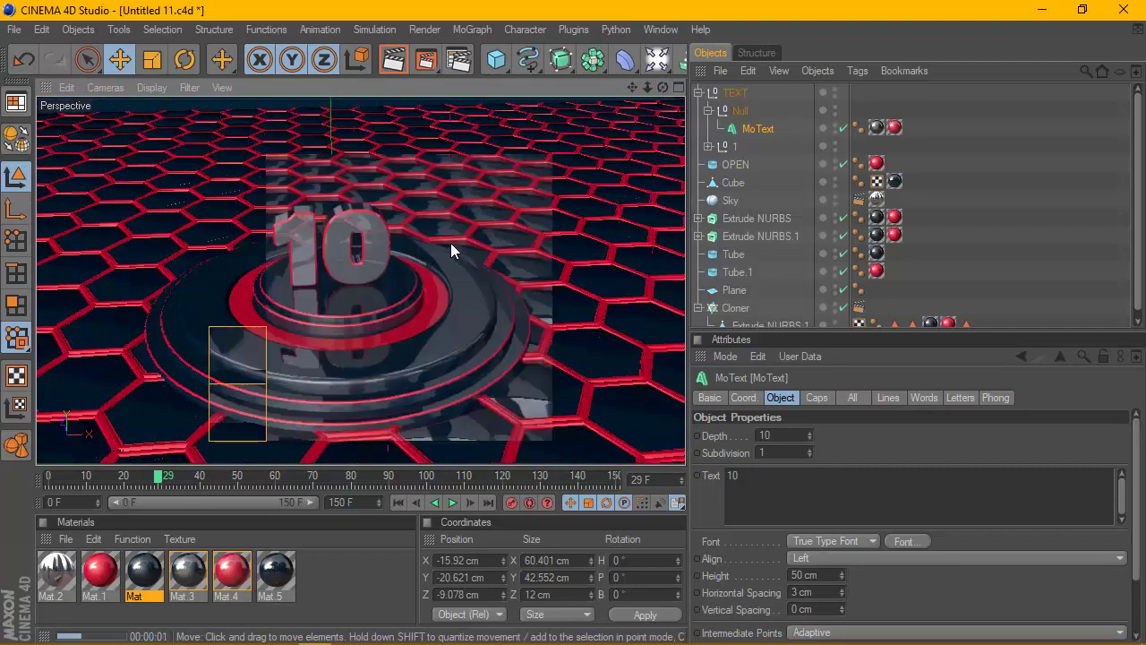
Shift the number to about X -15.2 cm, set its horizontal spacing to 5 cm, and render the view
scroll(404, 262, "up", 2)
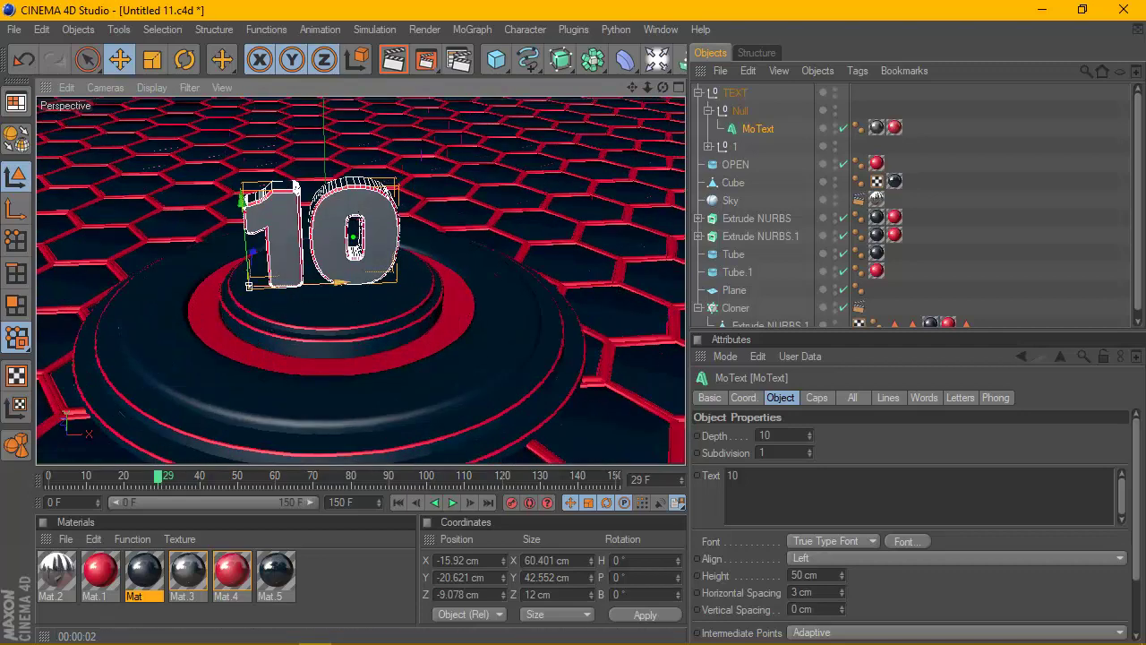
left_click_drag(339, 282, 342, 282)
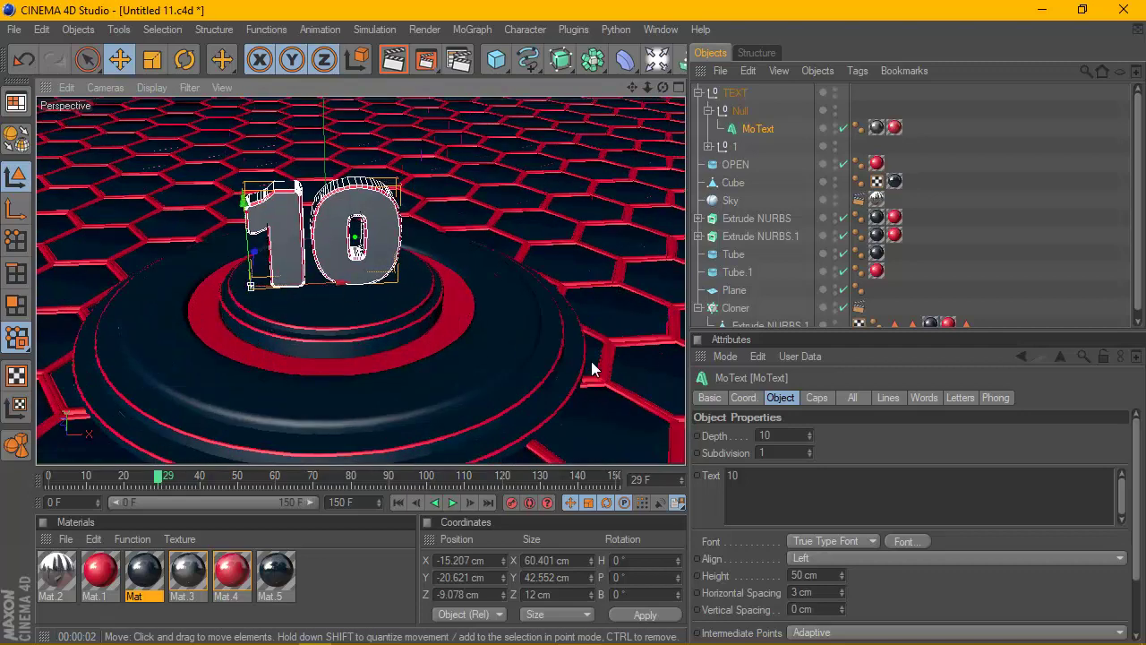
left_click(840, 589)
left_click(840, 588)
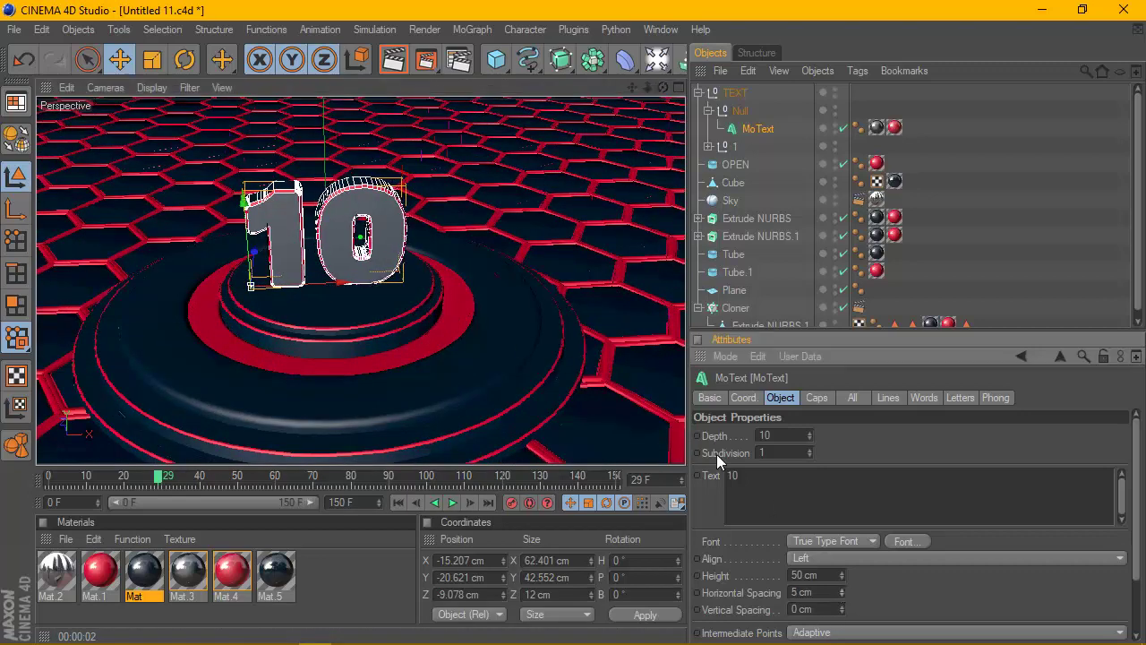
left_click(394, 61)
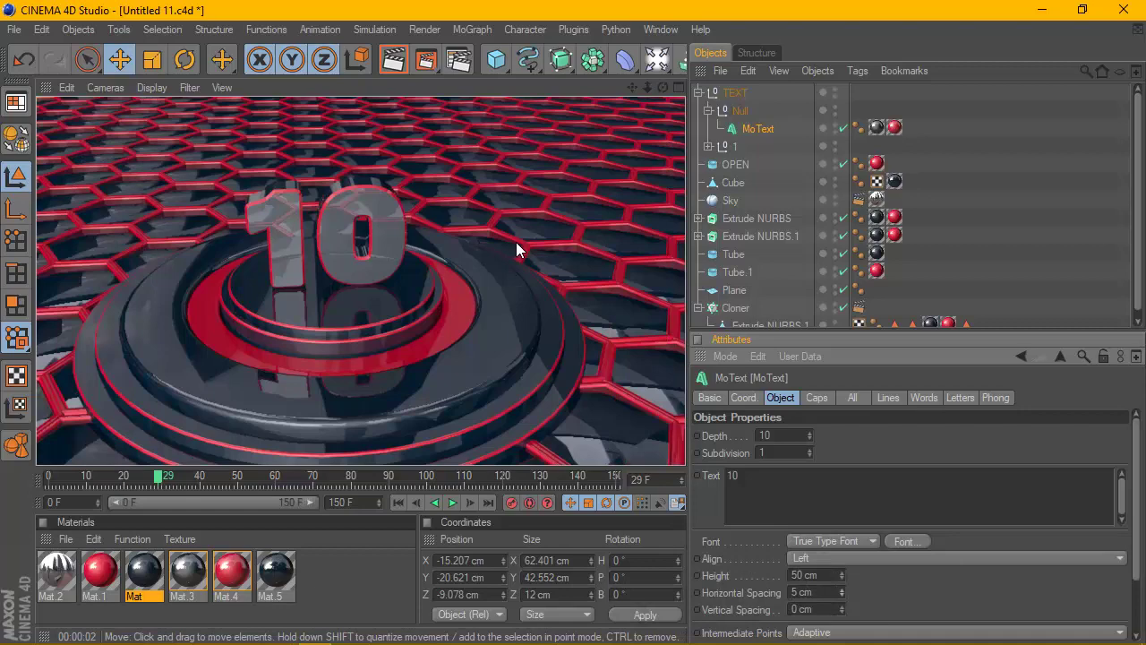
Examine the number's base against the pedestal from a low, close angle and render that view
key("ctrl+s")
scroll(290, 235, "up", 5)
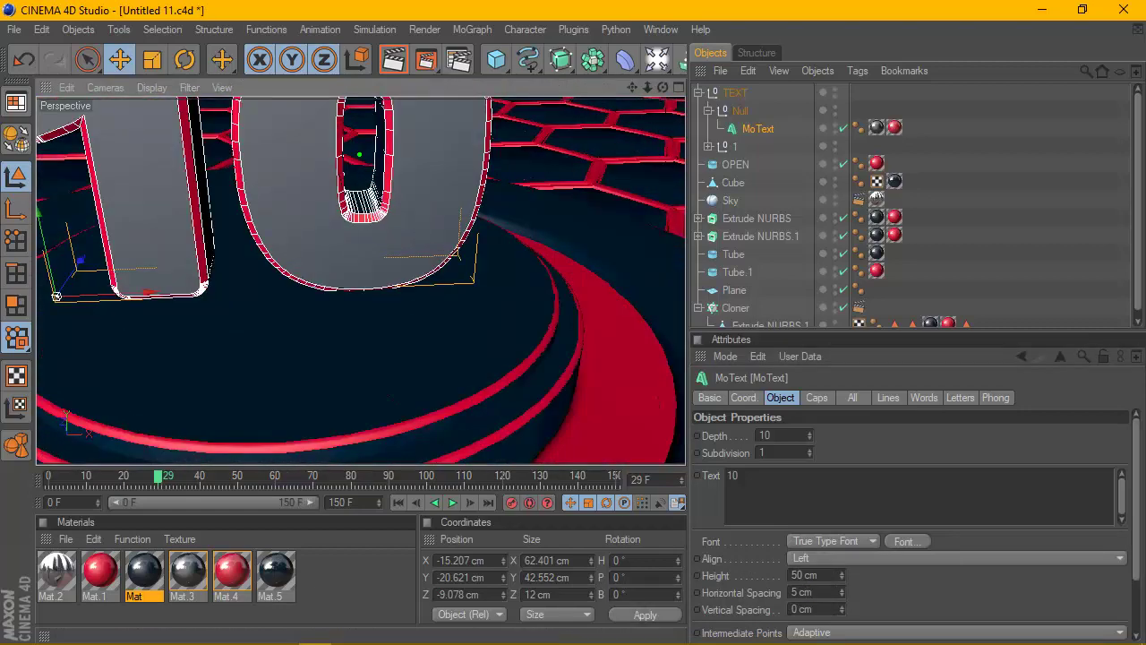
left_click_drag(662, 88, 660, 59)
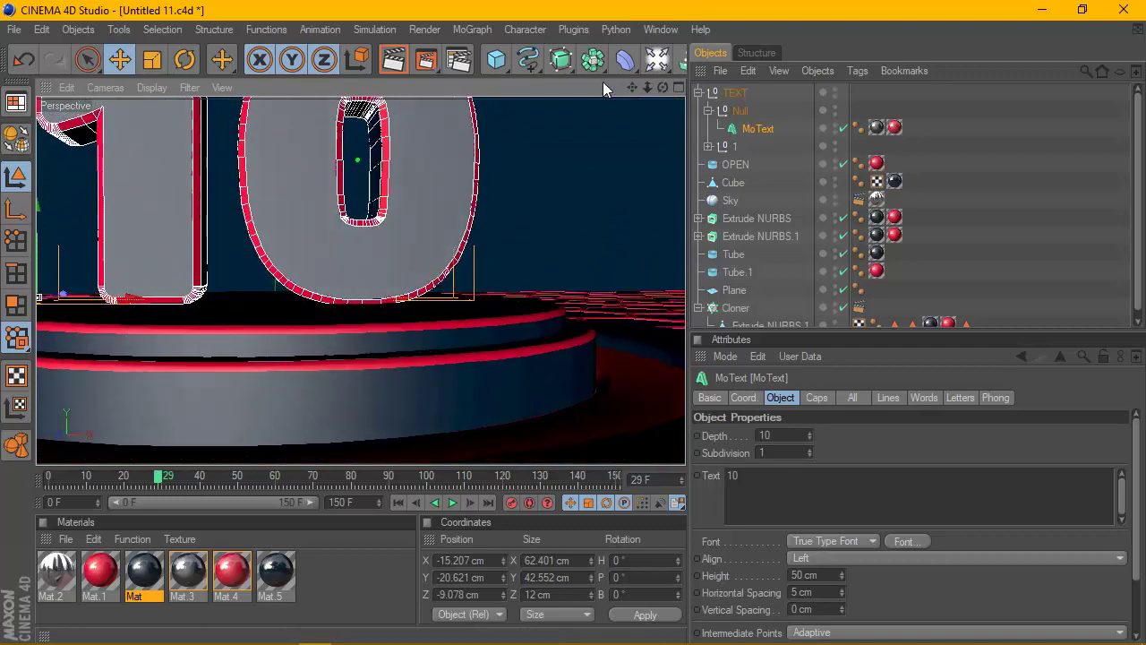
left_click(392, 60)
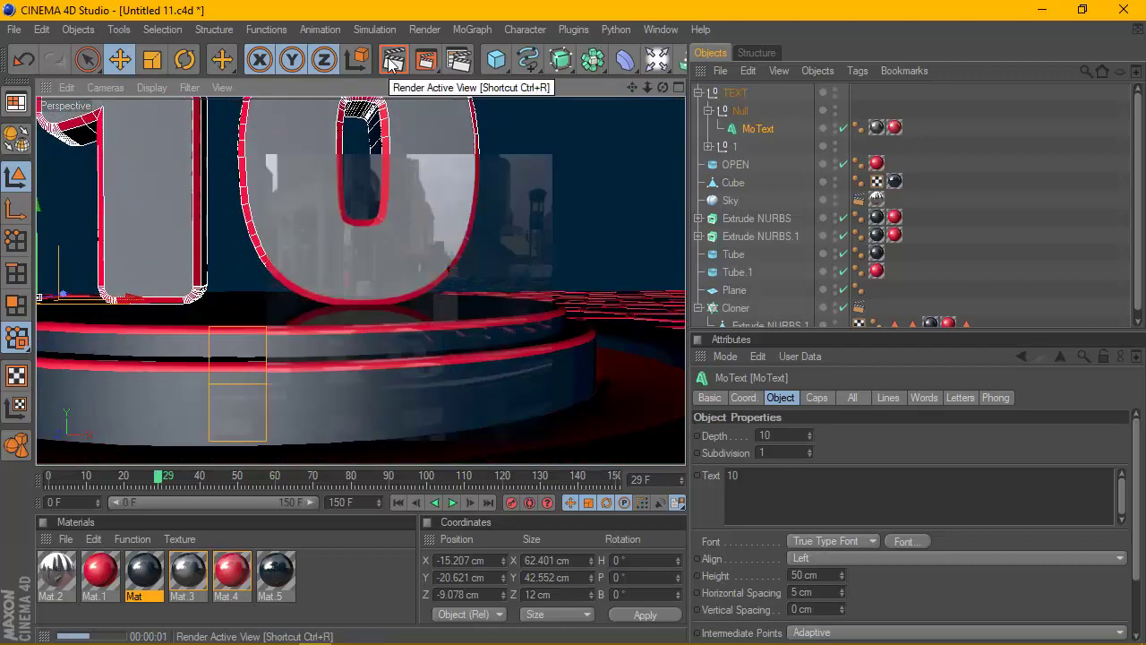
left_click(406, 101)
Return to frame 0 and add a keyframe for the MoText object's text parameter, holding 10
left_click_drag(663, 88, 699, 134)
left_click(399, 501)
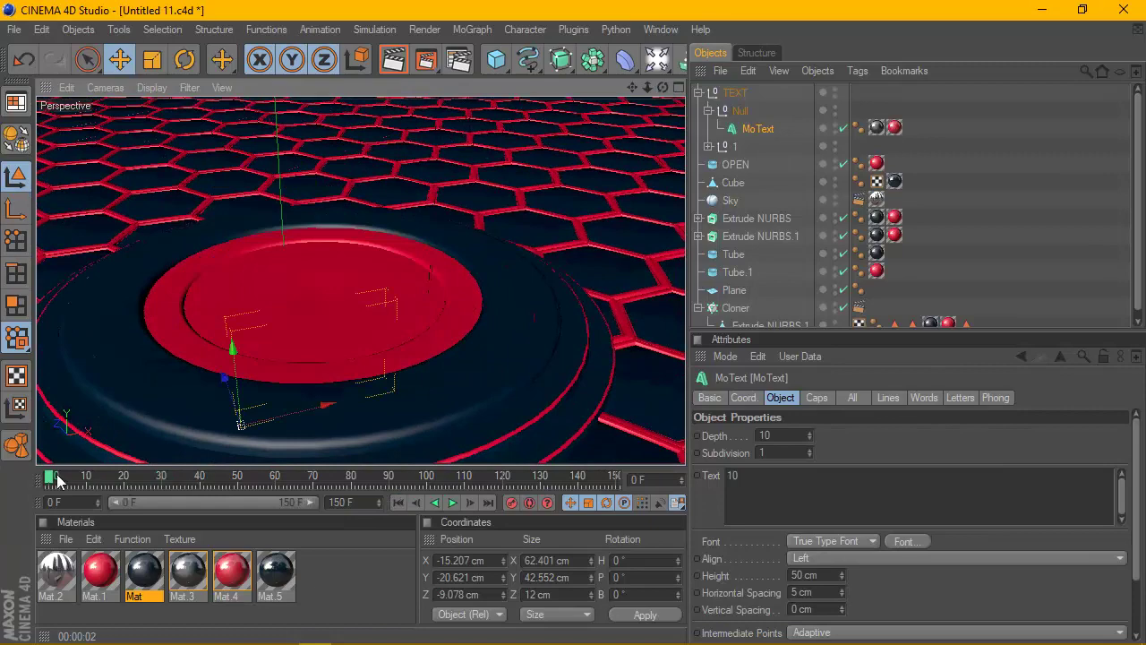
mouse_move(56, 481)
left_mouse_down()
mouse_move(180, 483)
mouse_move(49, 481)
left_mouse_up()
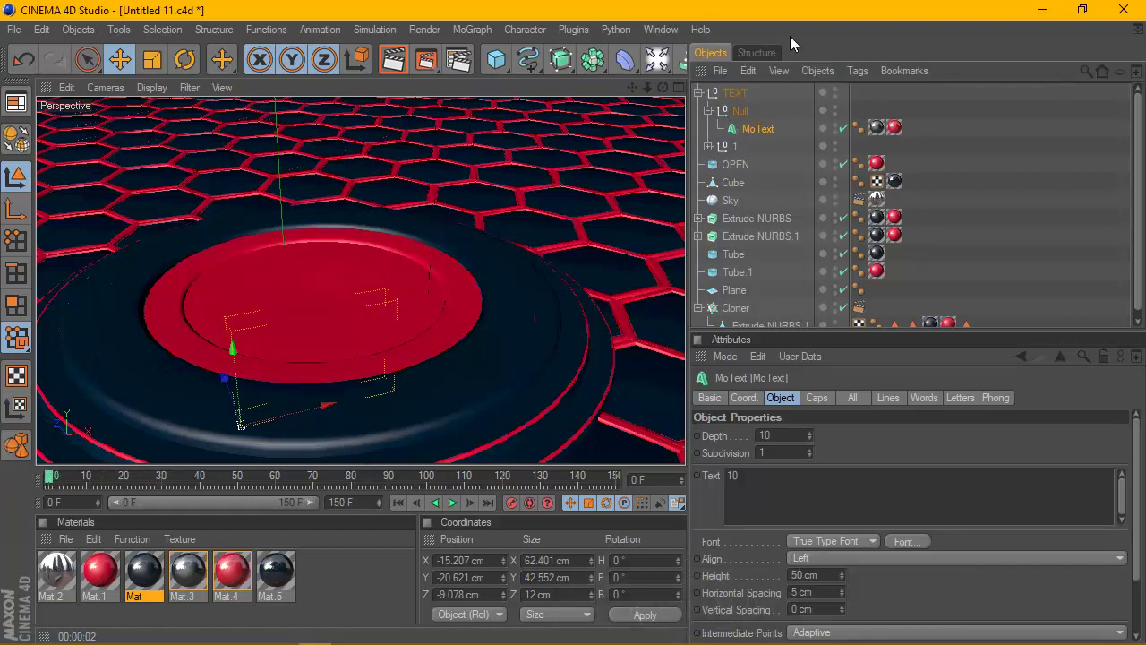
right_click(701, 476)
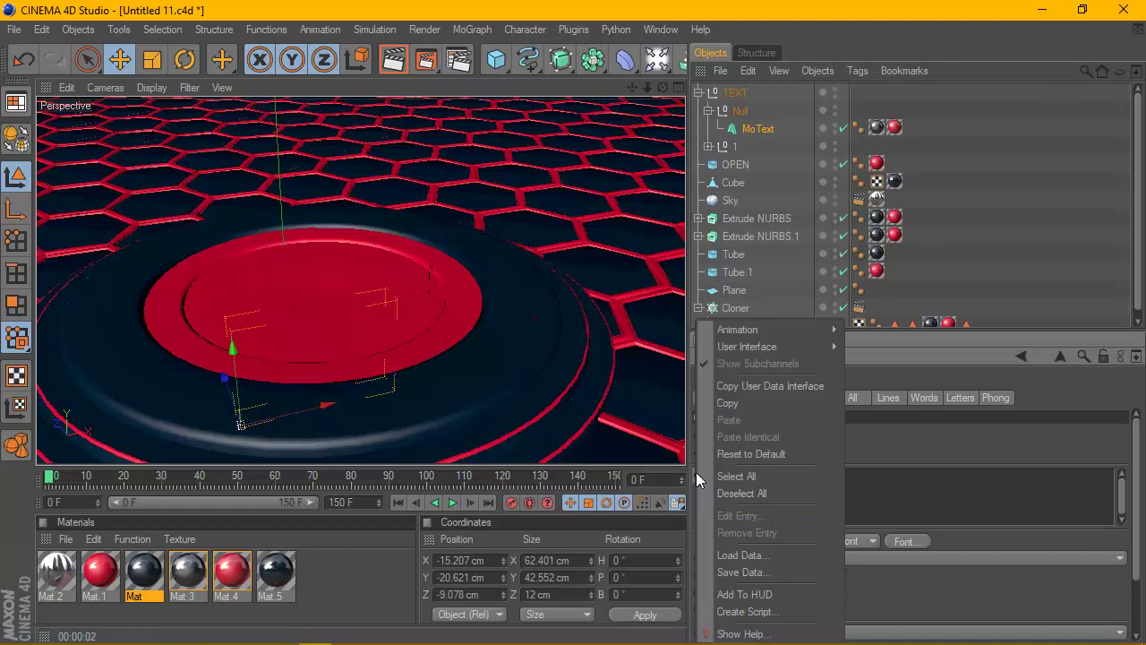
mouse_move(761, 328)
left_click(895, 328)
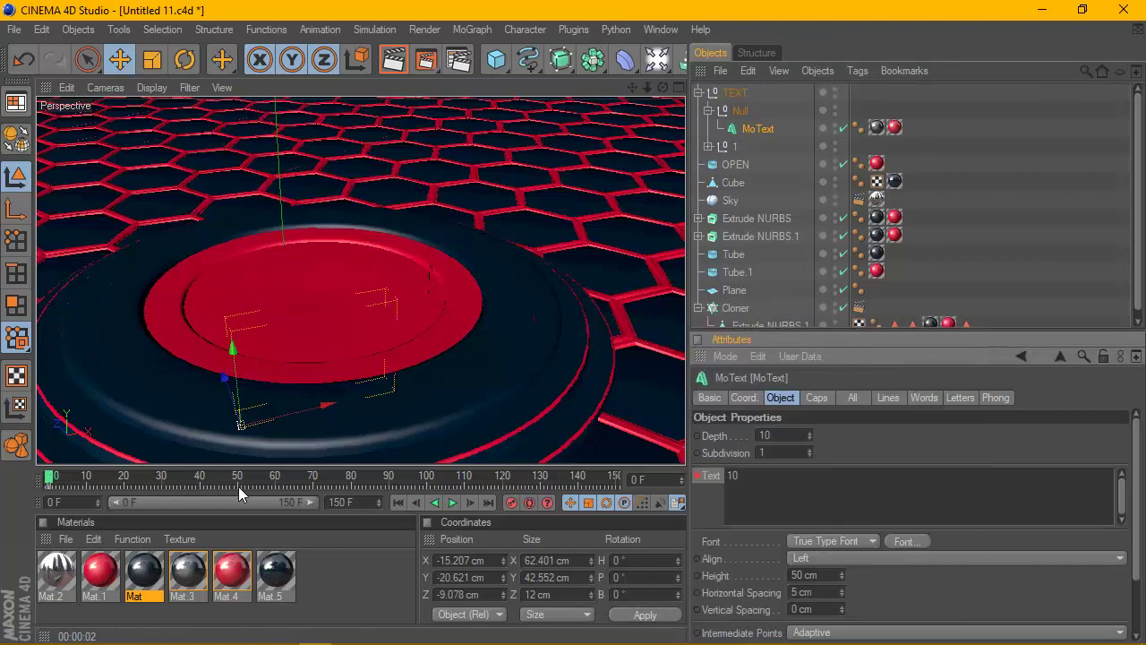
Scrub the timeline to frame 50 to review the number rising on its pedestal
left_click_drag(56, 479, 163, 478)
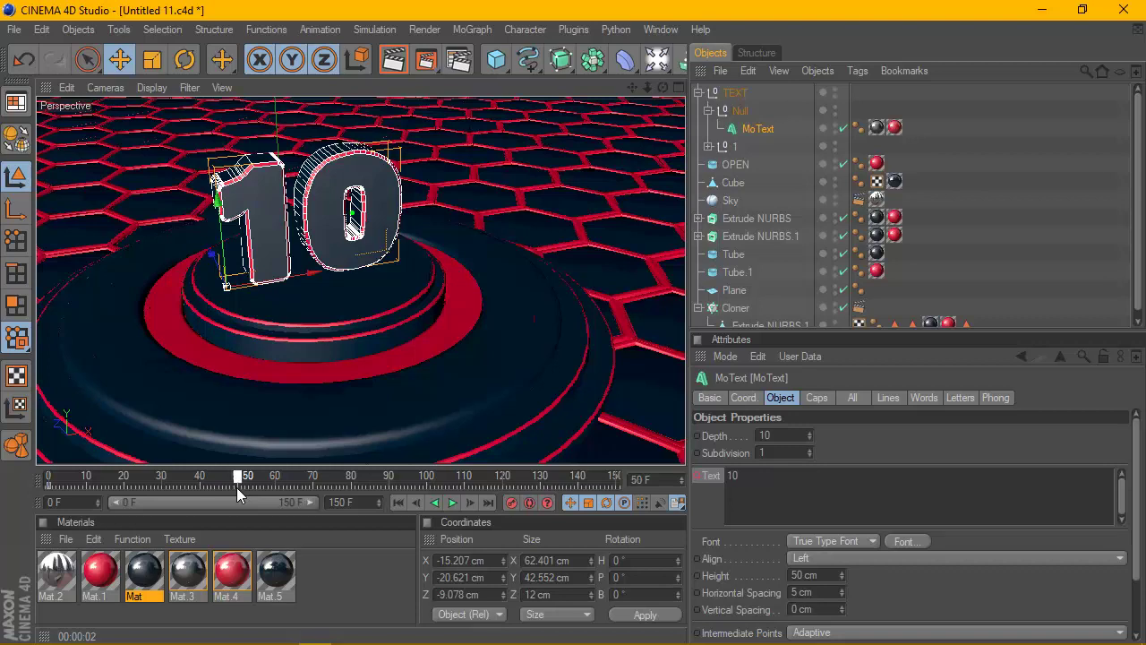
mouse_move(193, 484)
left_mouse_down()
mouse_move(146, 482)
mouse_move(208, 483)
mouse_move(144, 479)
mouse_move(188, 484)
left_mouse_up()
left_click_drag(220, 472, 173, 479)
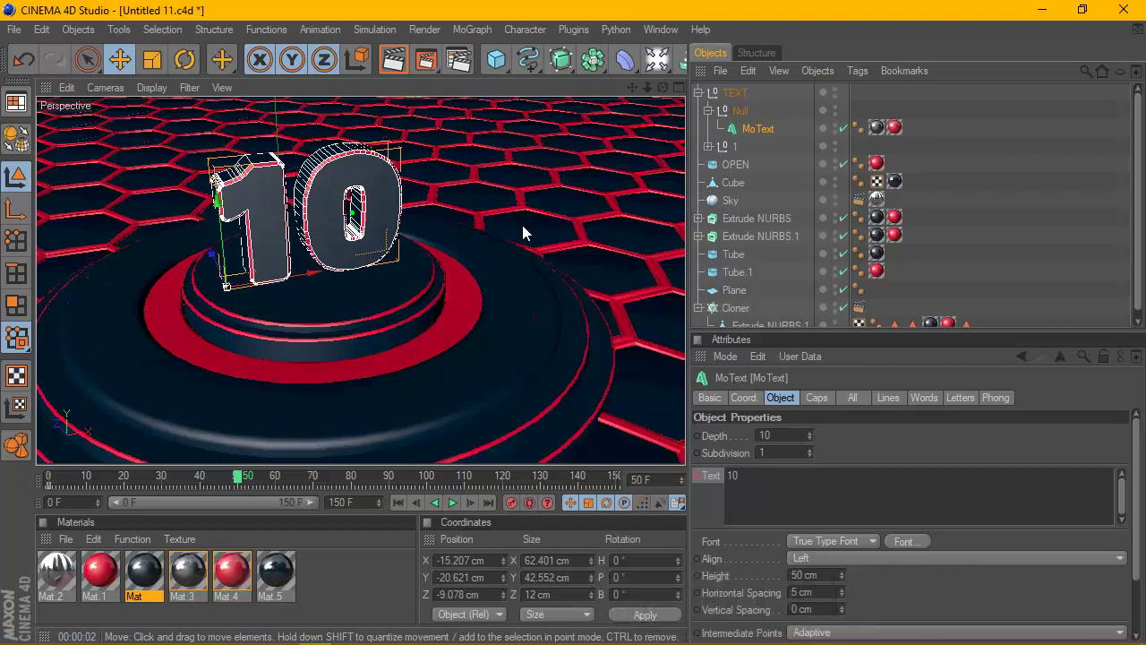
Duplicate the MoText object and place the copy next to the original inside the Null
left_click_drag(755, 128, 760, 141)
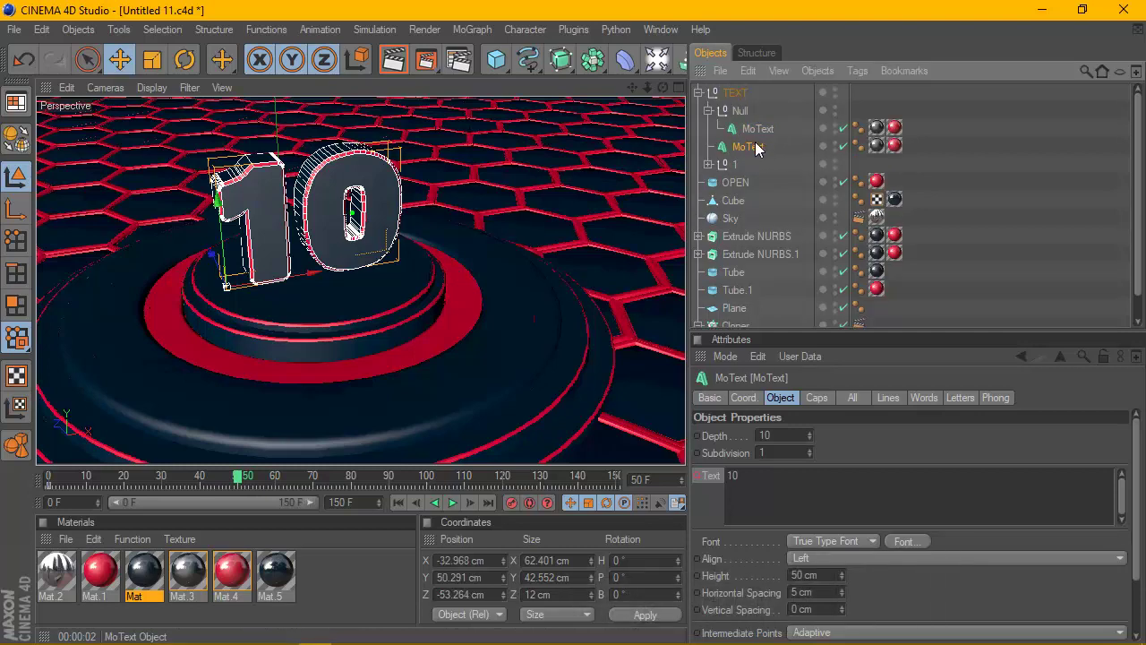
mouse_move(757, 149)
left_mouse_down()
mouse_move(758, 124)
mouse_move(761, 148)
left_mouse_up()
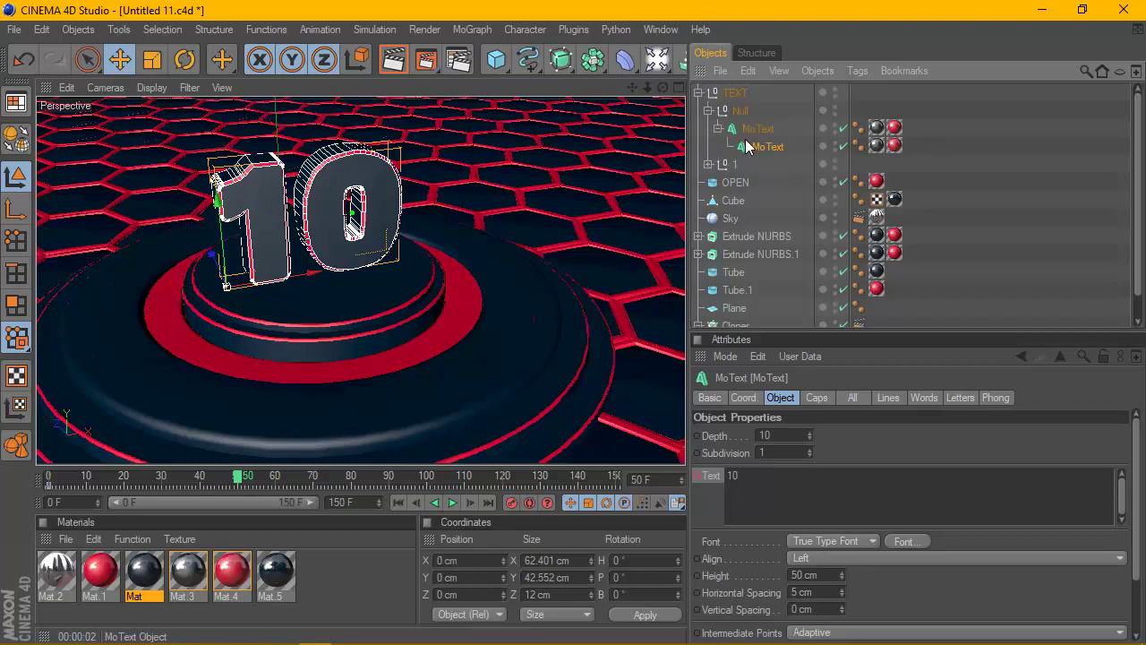
key("ctrl+z")
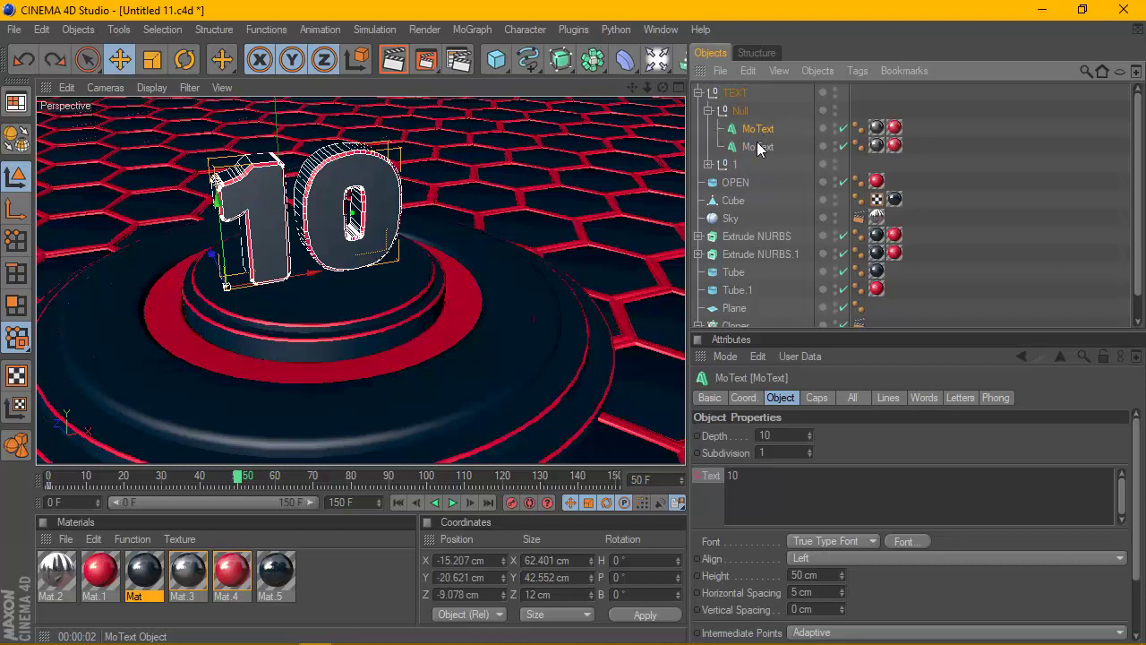
left_click(765, 153)
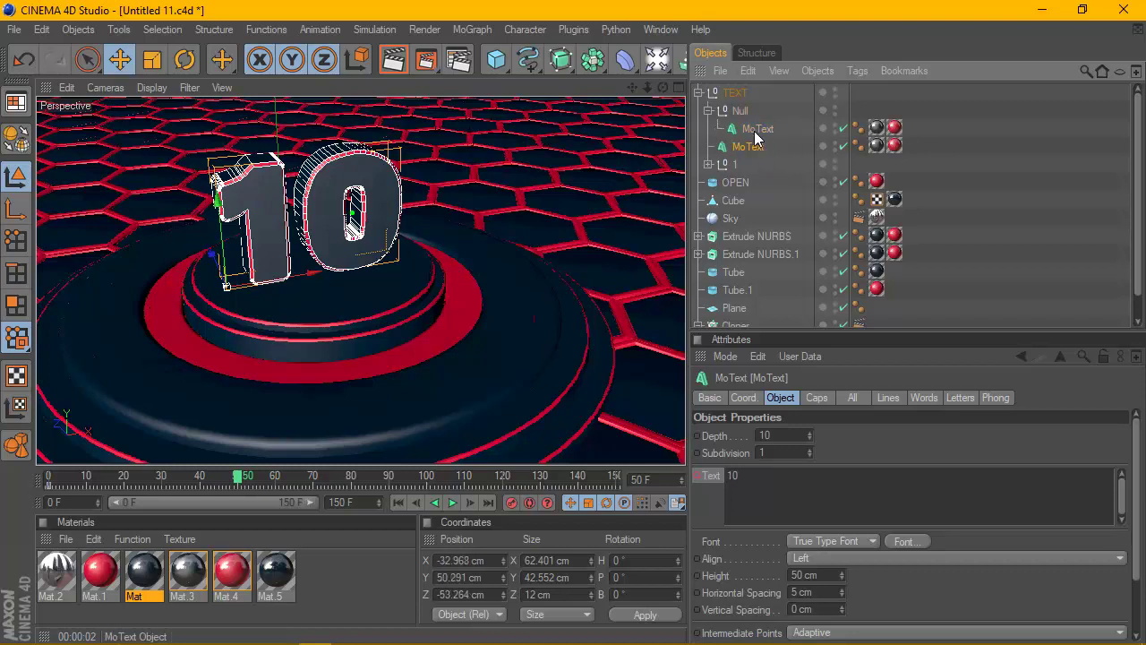
left_click_drag(755, 152, 757, 127)
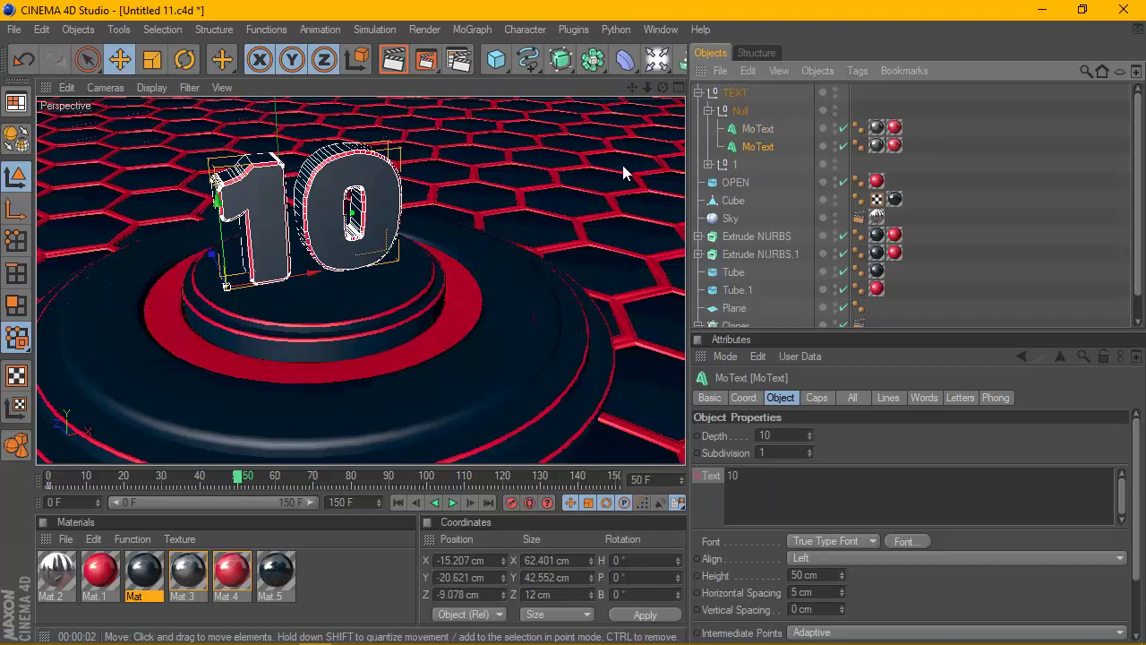
Play the animation from the start to review the number rising on its pedestal
left_click(399, 503)
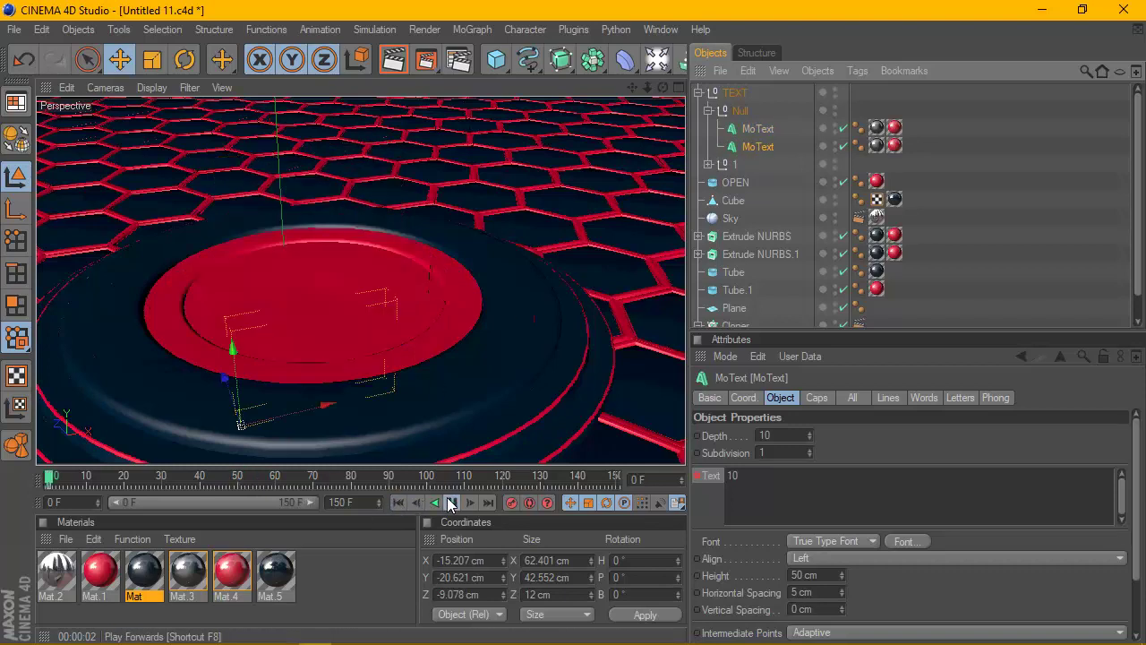
left_click(453, 503)
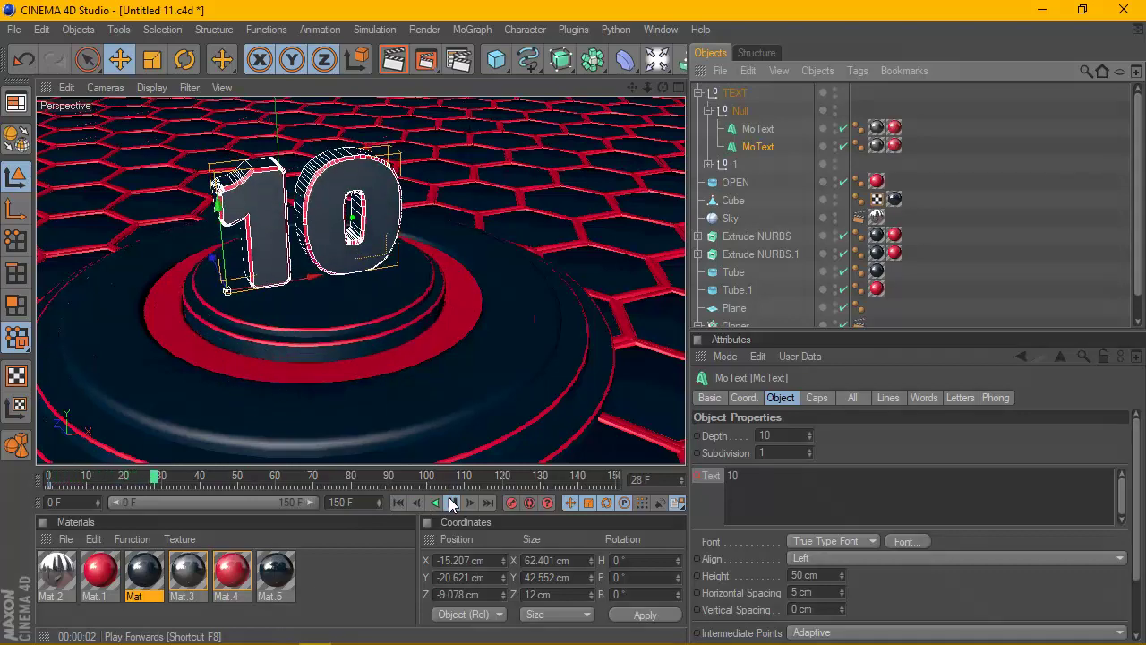
Return to frame 0 and rename the lower MoText object in the Null as 10
left_click(759, 148)
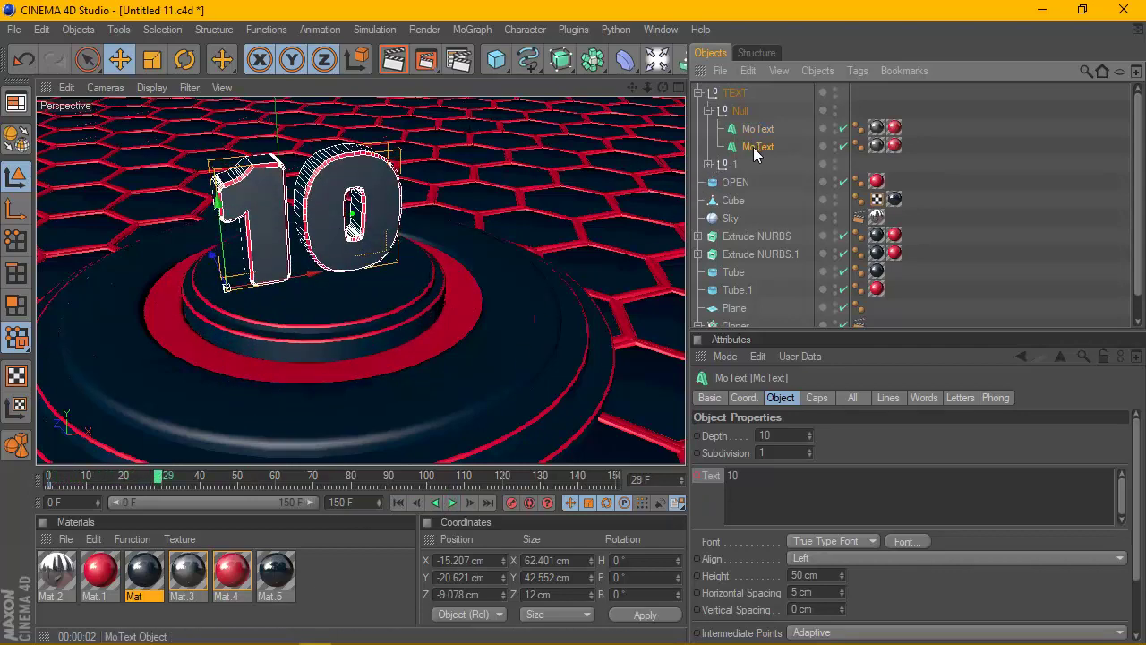
left_click_drag(161, 476, 31, 484)
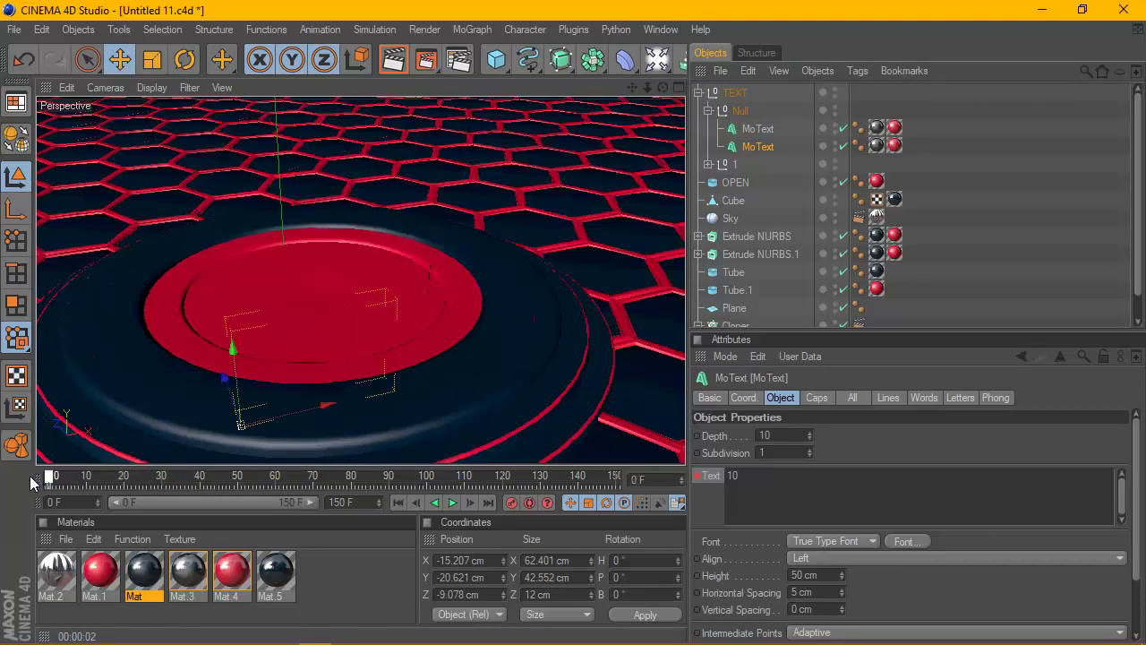
double_click(759, 147)
type("10")
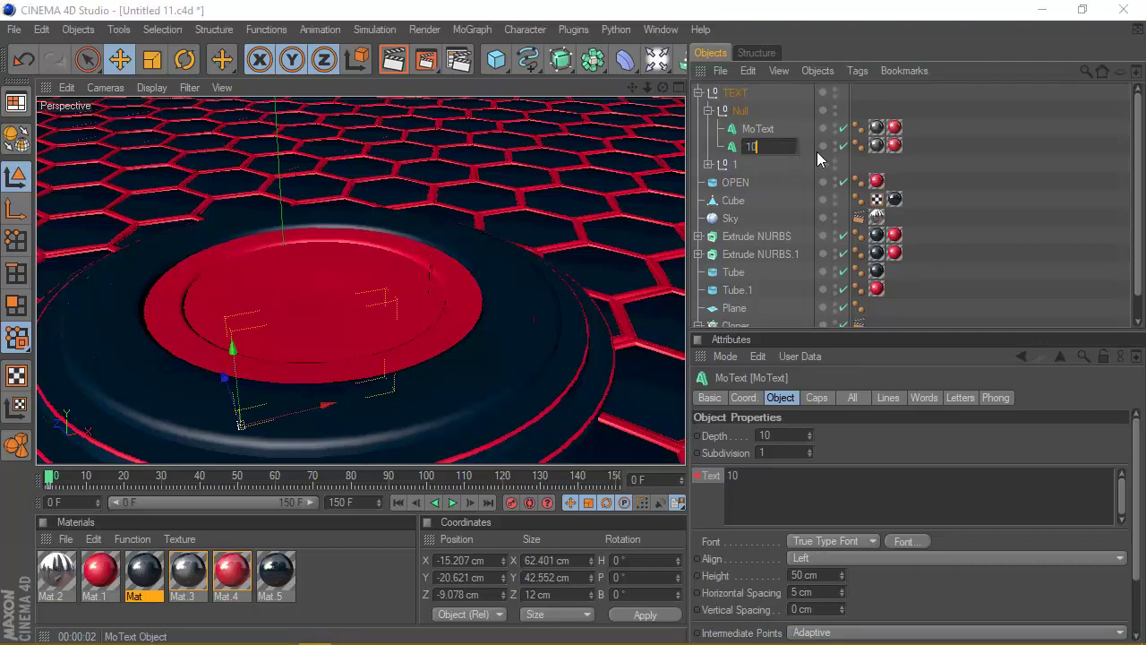
key("Return")
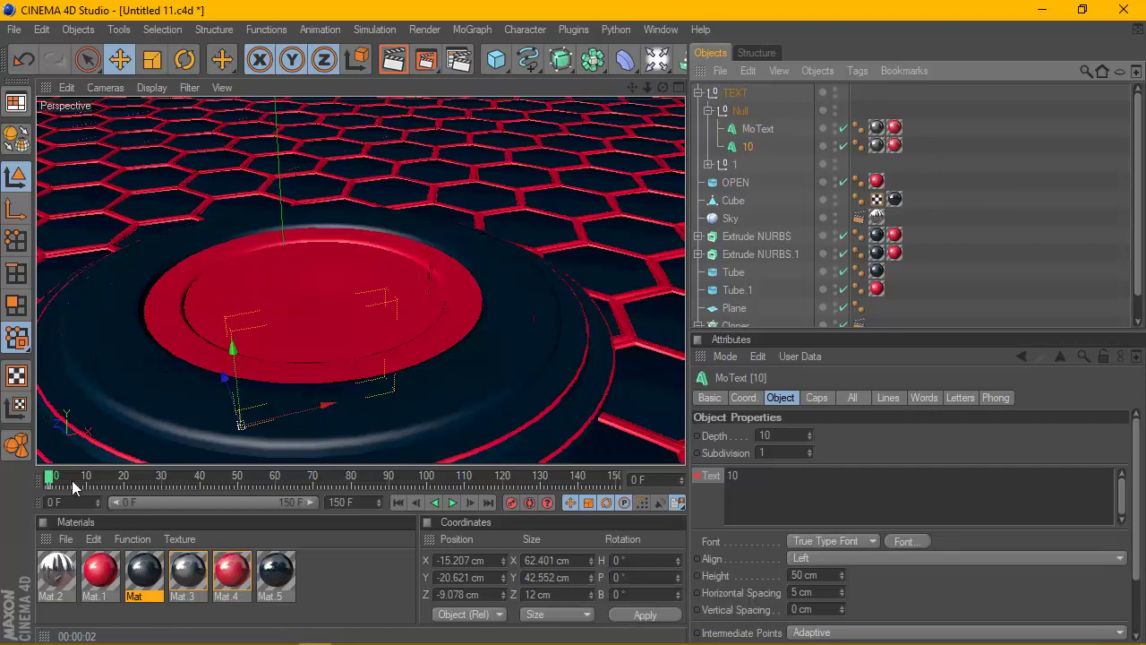
Add a keyframe at frame 0 for the 10 object's text parameter, holding 10
right_click(694, 474)
mouse_move(734, 328)
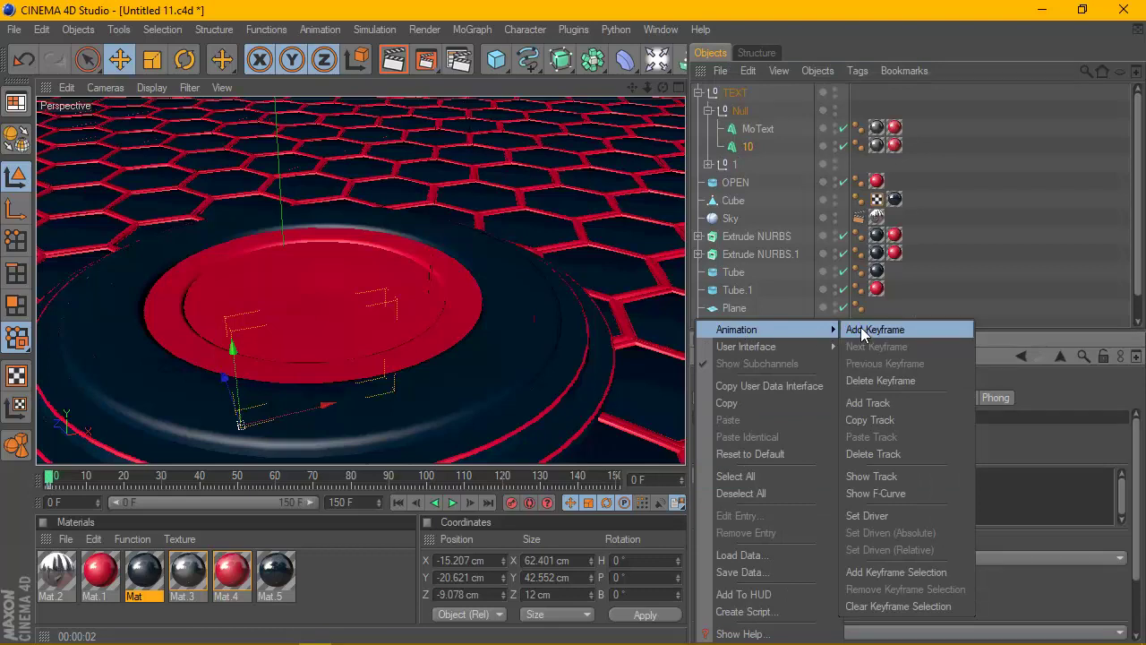
left_click(862, 328)
At frame 50, set the 10 object's text to 0 and add a keyframe for it
left_click_drag(50, 477, 163, 485)
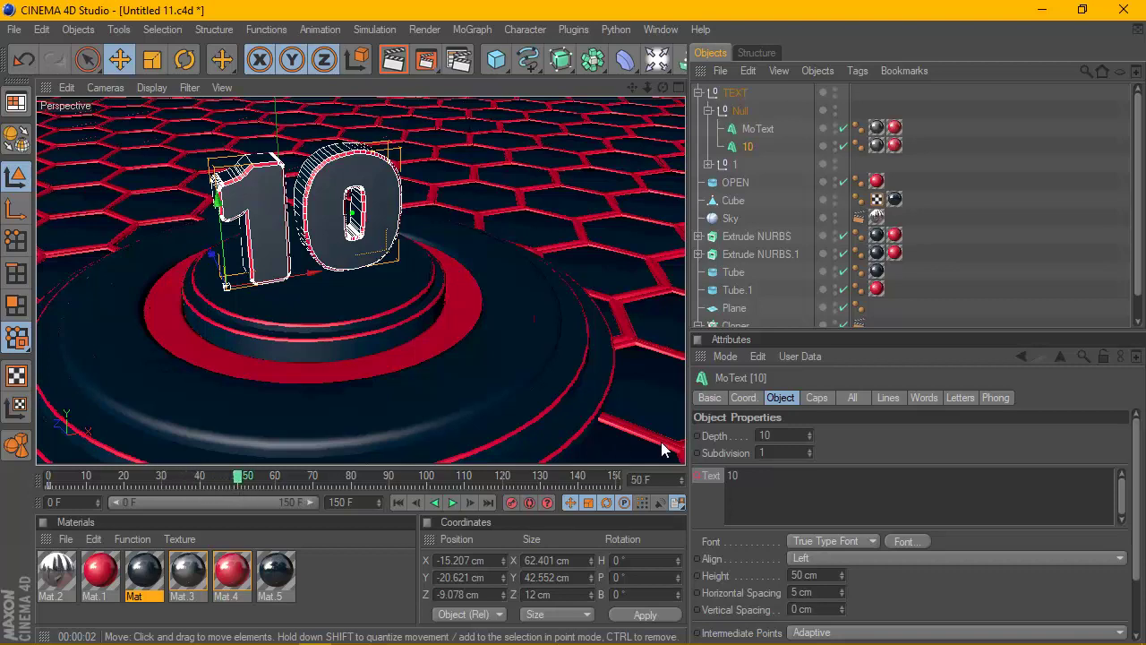
left_click(774, 479)
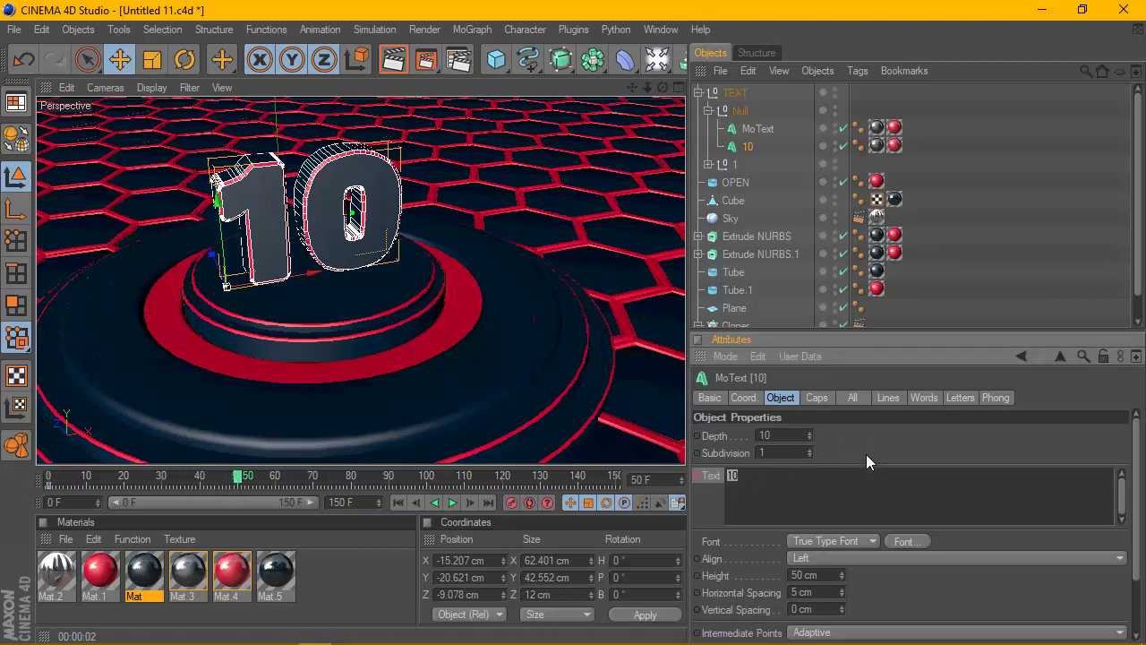
type("0")
right_click(700, 475)
mouse_move(842, 333)
left_click(877, 330)
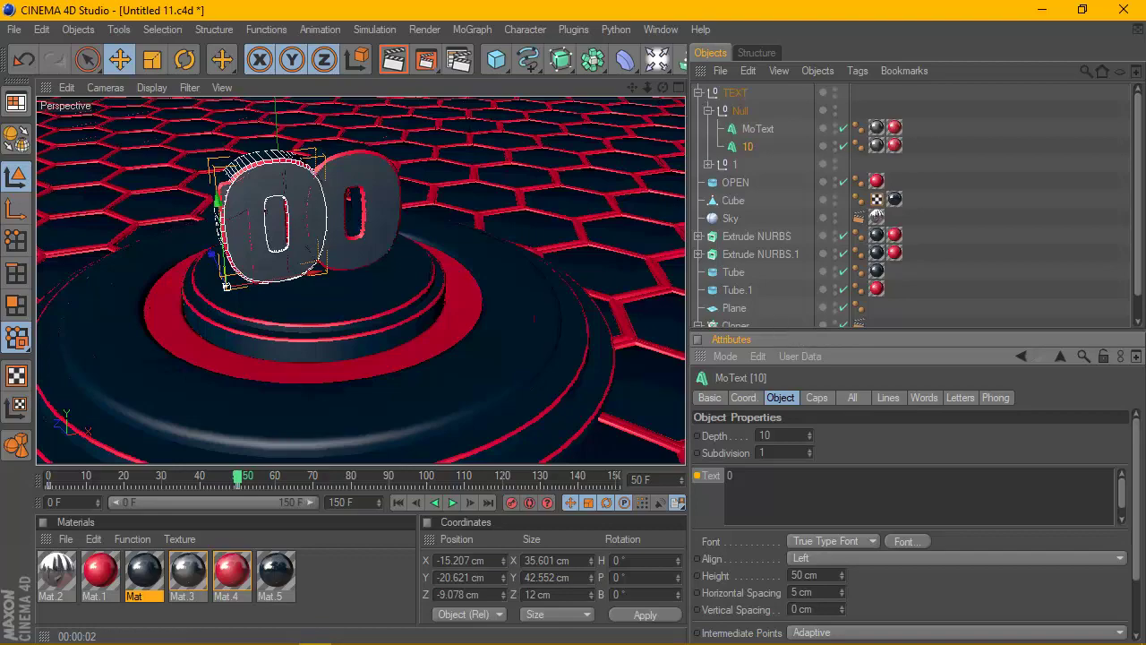
Compare the overlapping MoText and 10 objects from different angles and render the view
left_click_drag(662, 87, 694, 89)
left_click(752, 128)
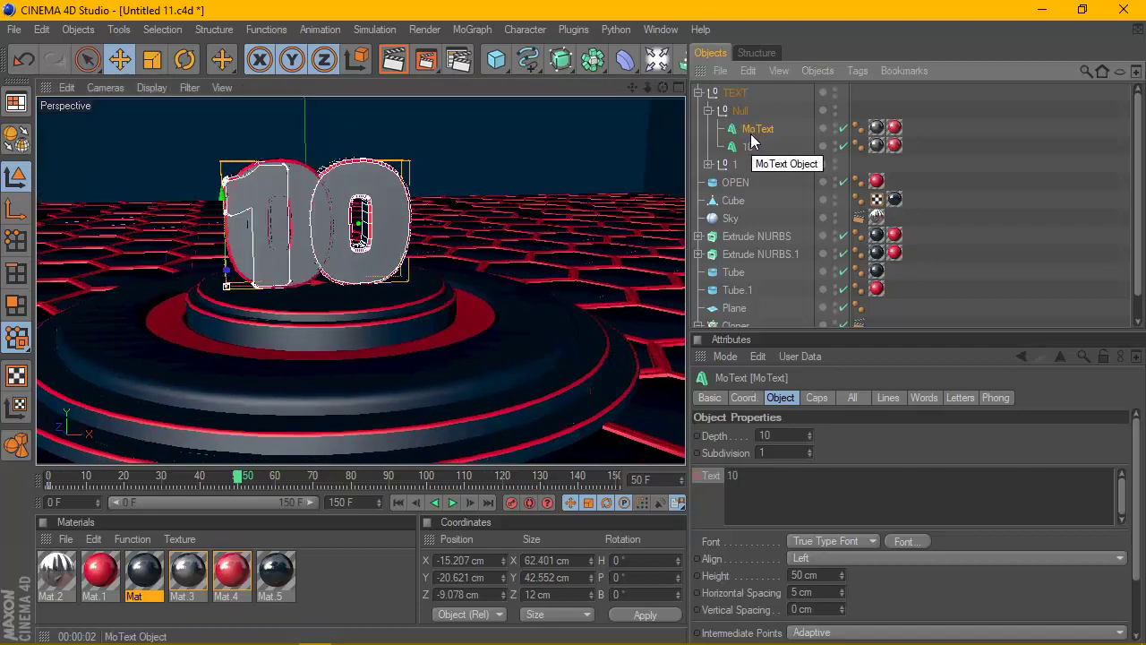
left_click(751, 145)
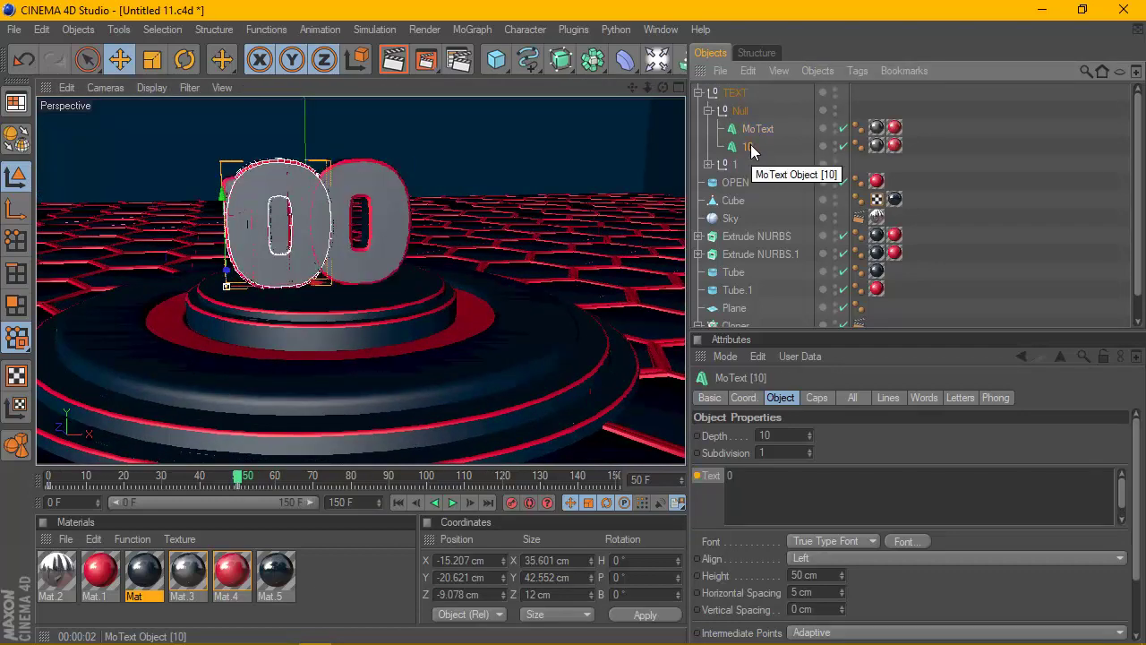
left_click(391, 59)
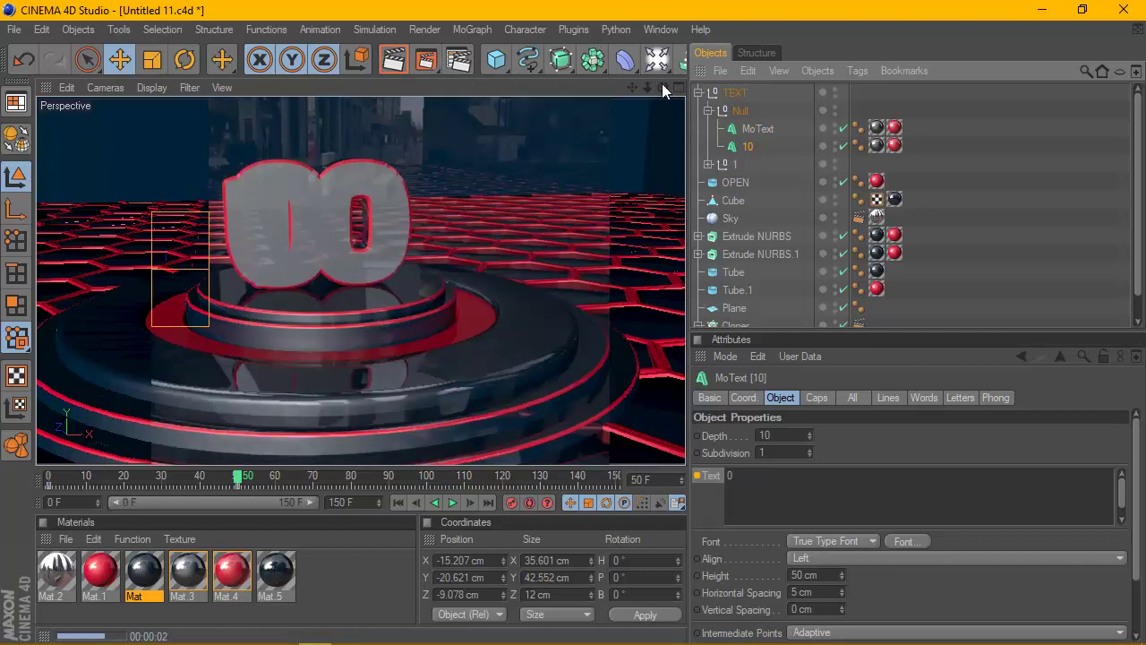
left_click_drag(662, 83, 673, 47)
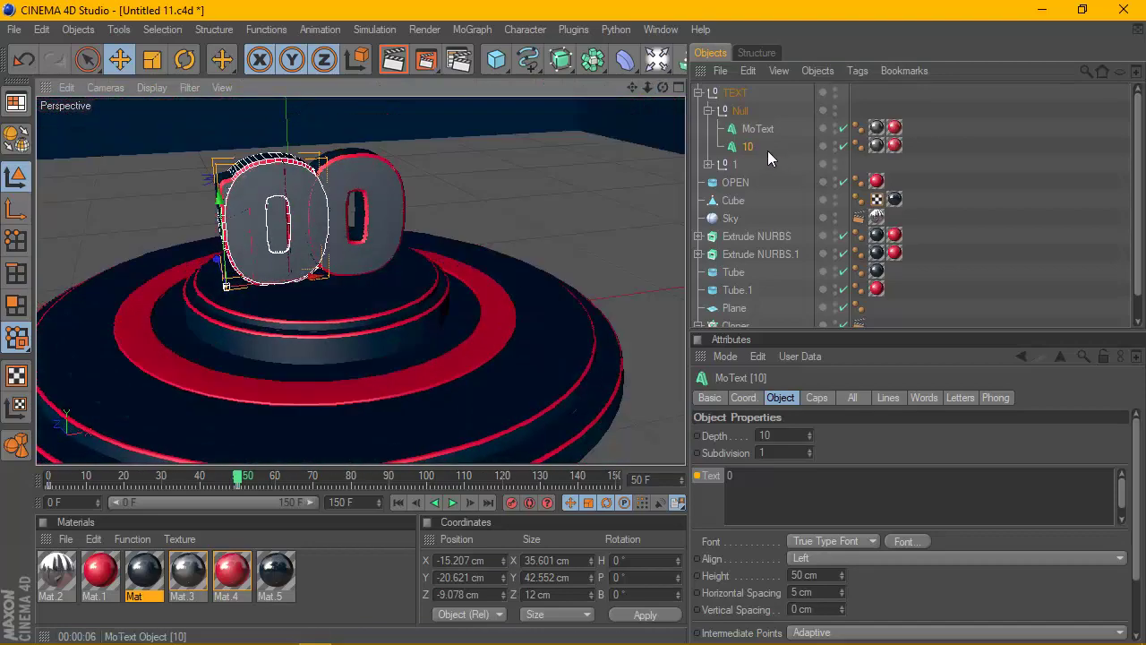
Try to move the 10 object out of the Null, directly under TEXT
mouse_move(750, 147)
left_mouse_down()
mouse_move(766, 162)
mouse_move(757, 158)
left_mouse_up()
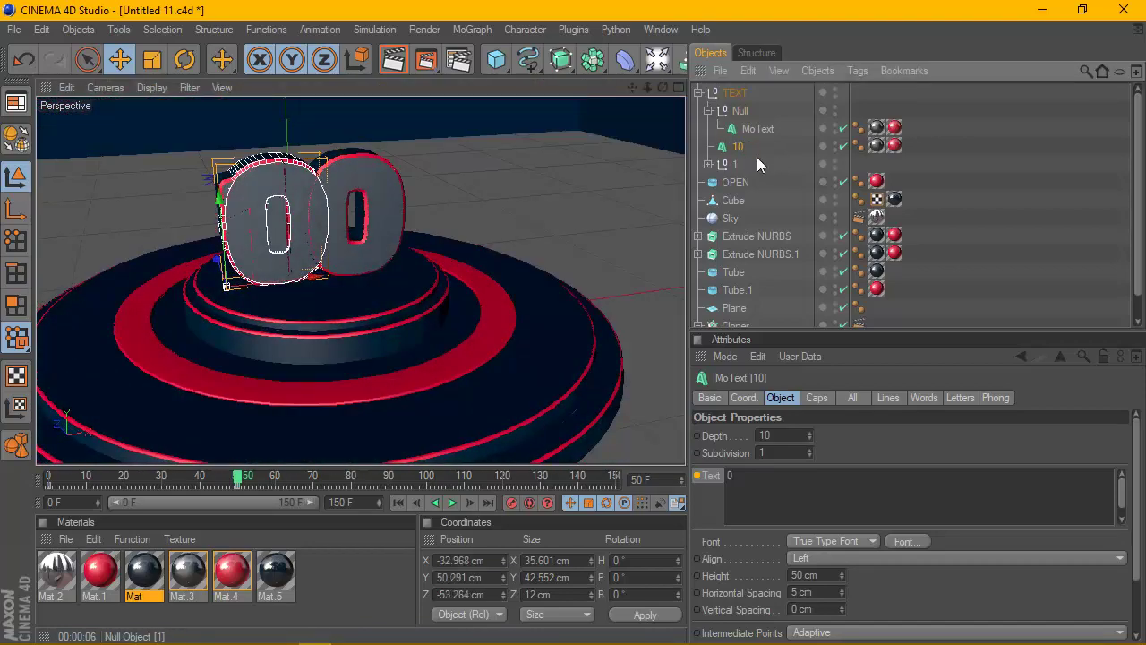
key("ctrl+z")
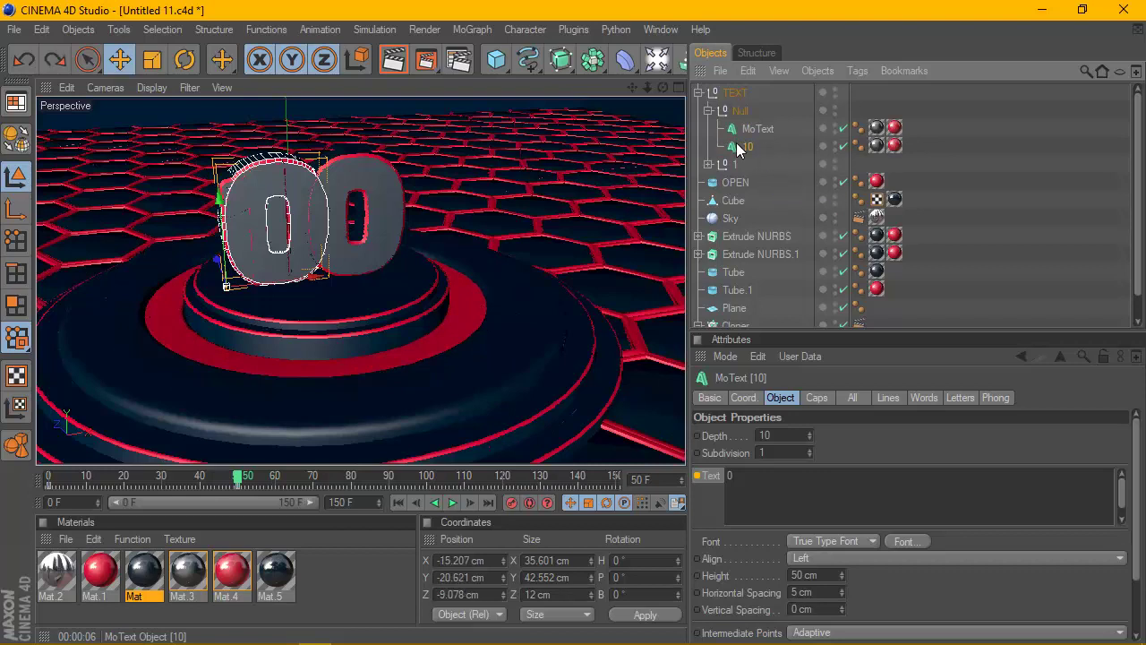
Check both text objects at frame 0, and at frame 50 clear the 10 object's text and keyframe the empty value
left_click(751, 128)
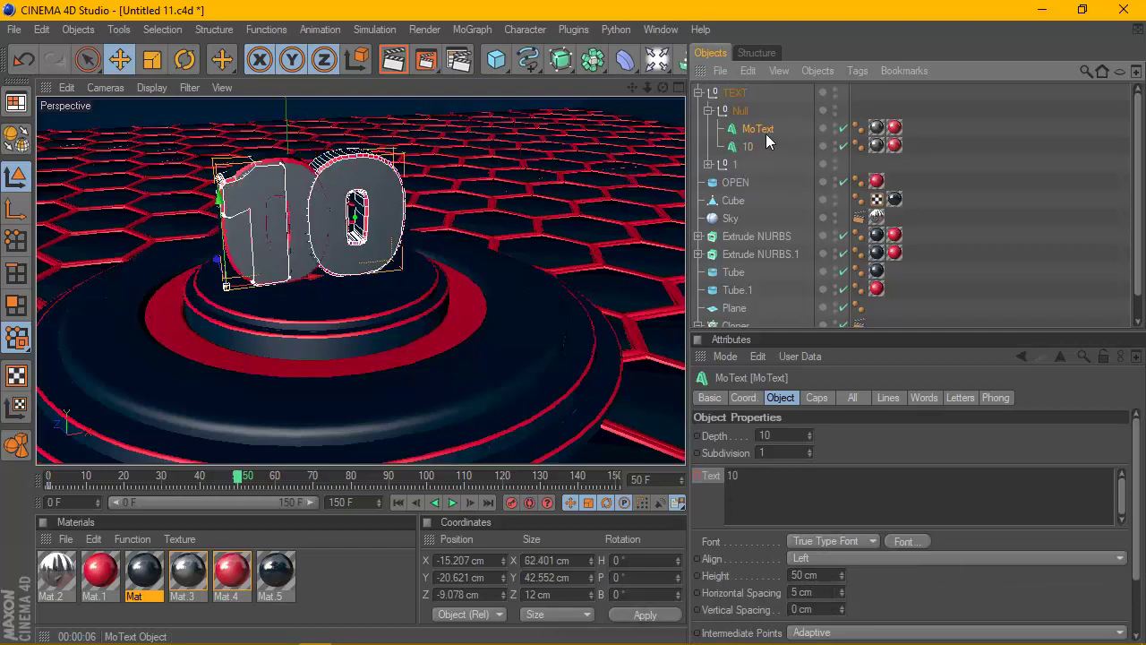
left_click_drag(238, 475, 46, 441)
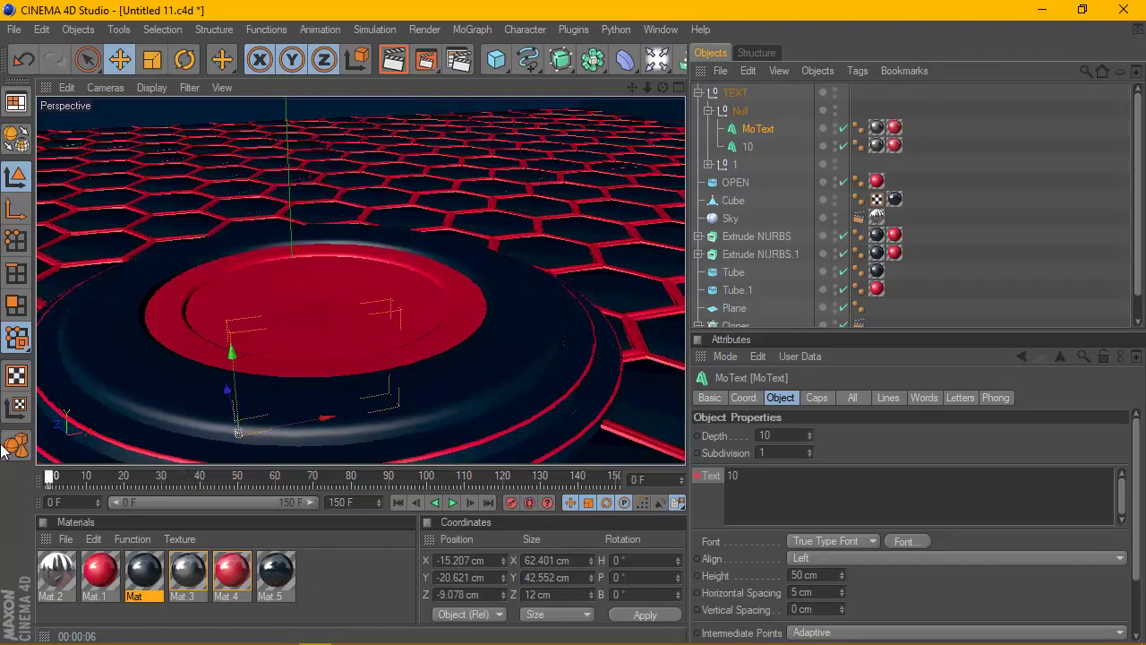
left_click(750, 147)
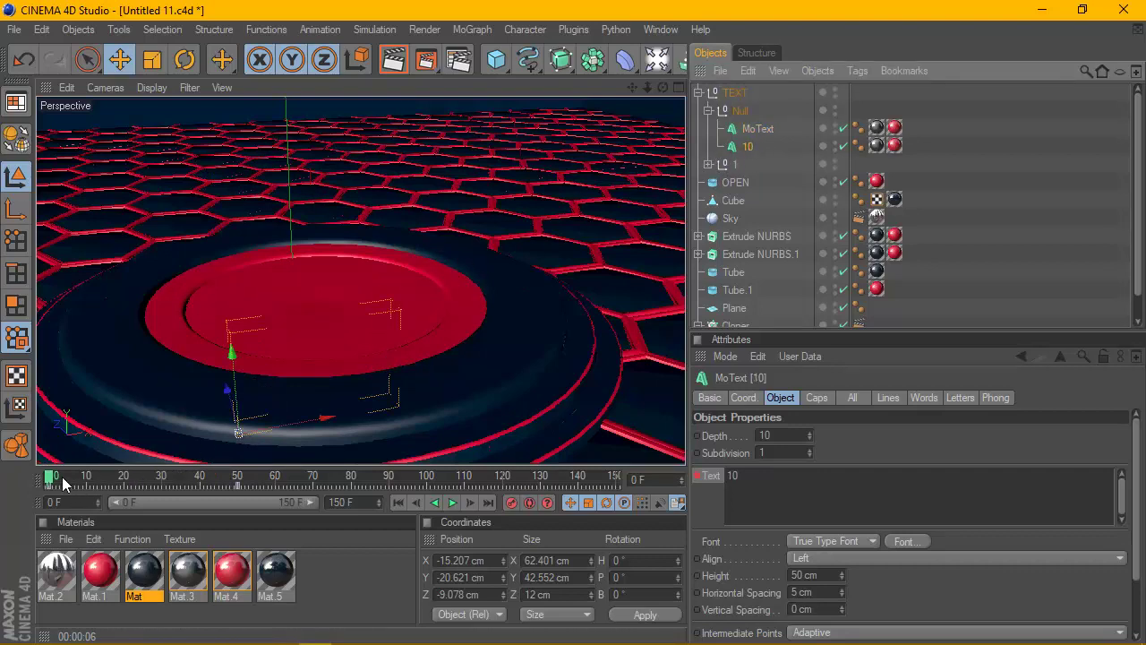
left_click_drag(50, 478, 243, 481)
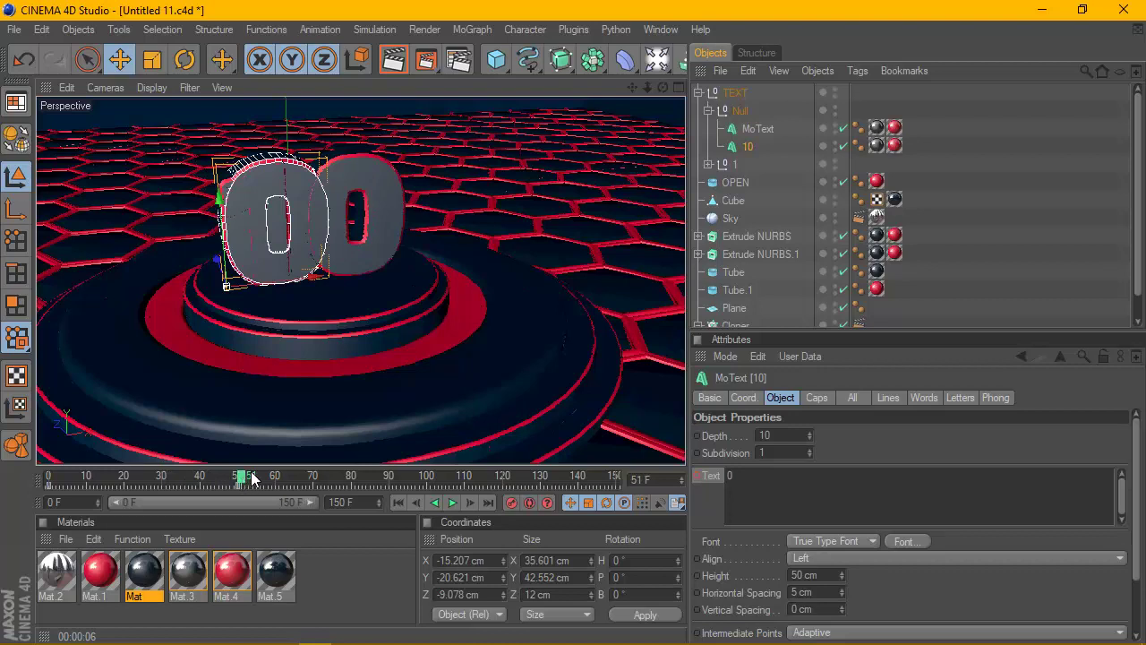
left_click(756, 486)
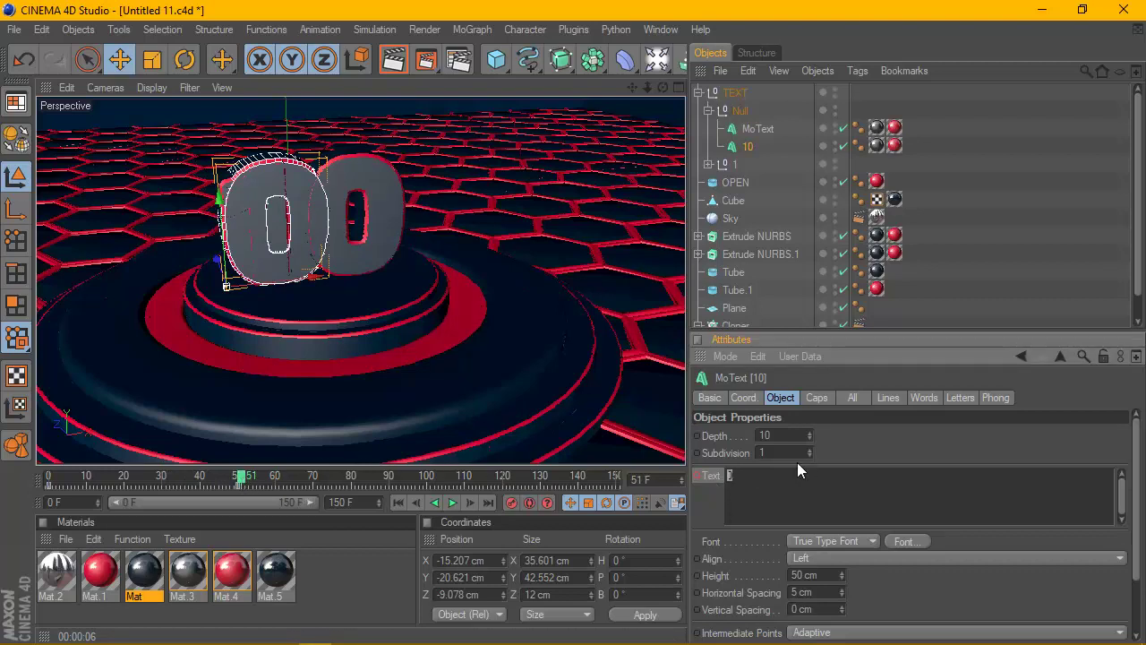
left_click(242, 484)
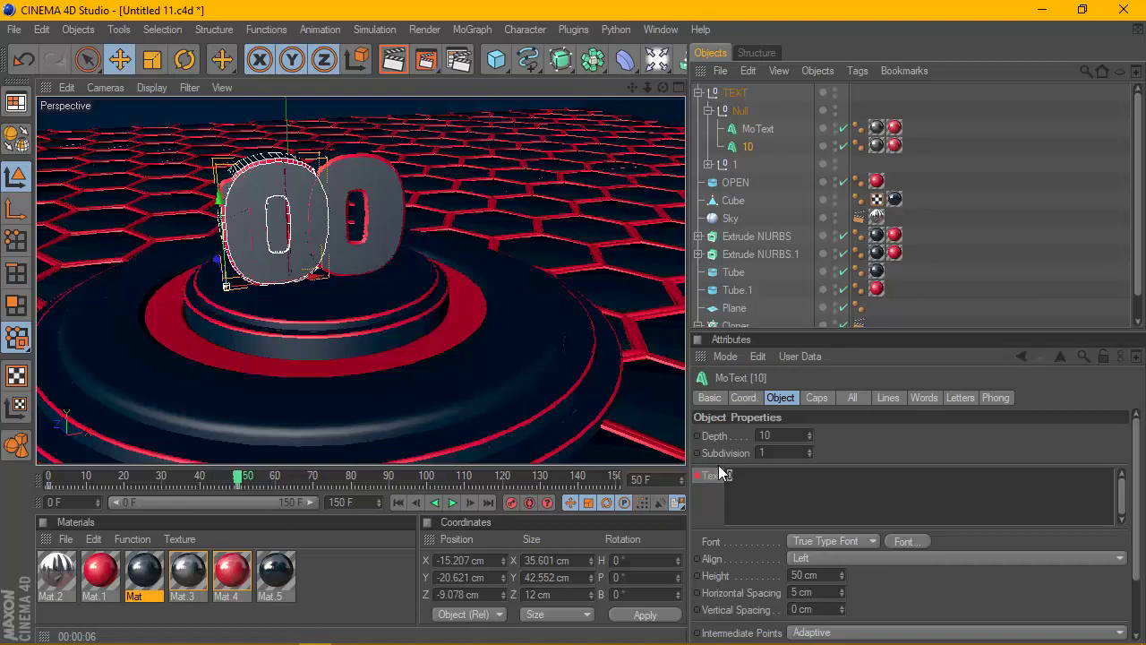
left_click(781, 481)
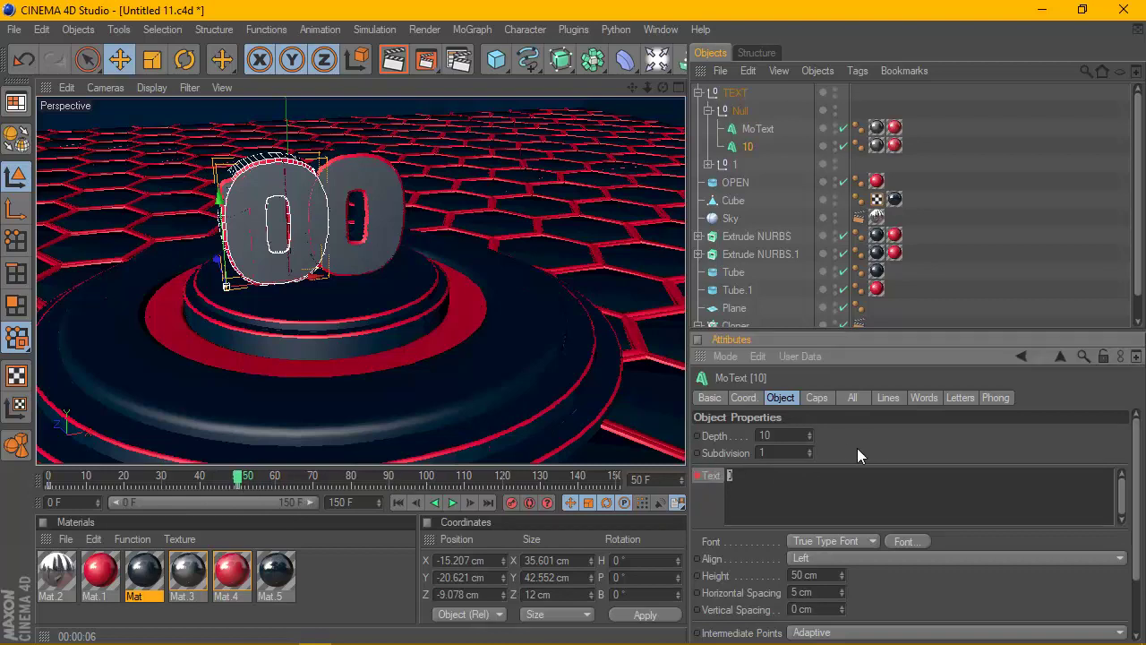
right_click(695, 471)
mouse_move(743, 330)
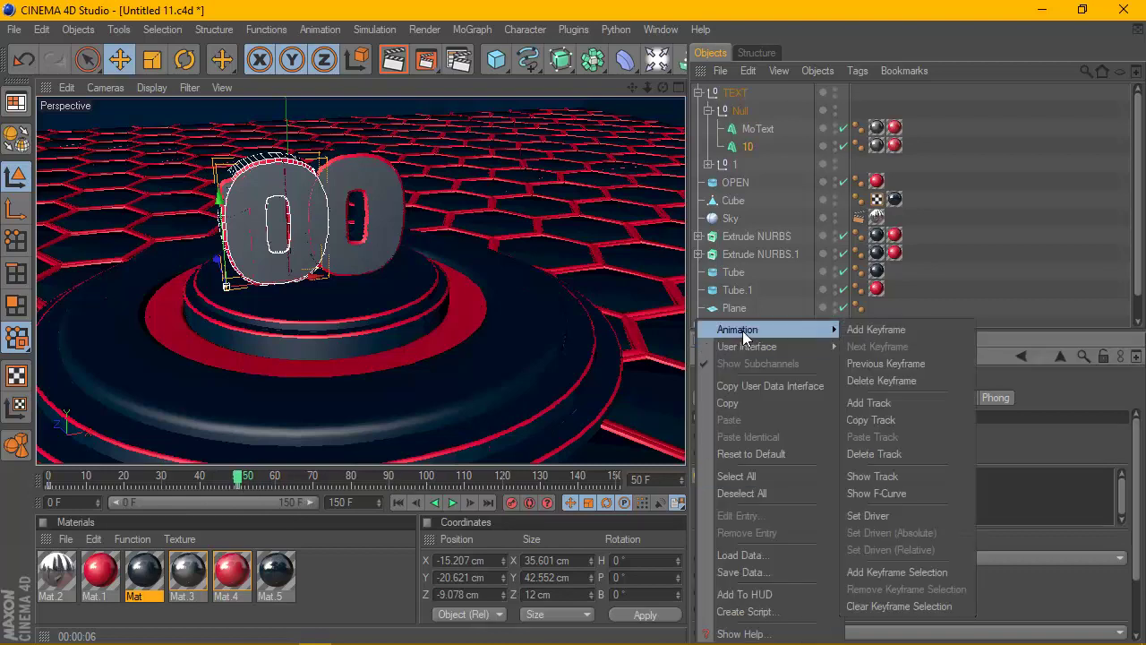
left_click(871, 331)
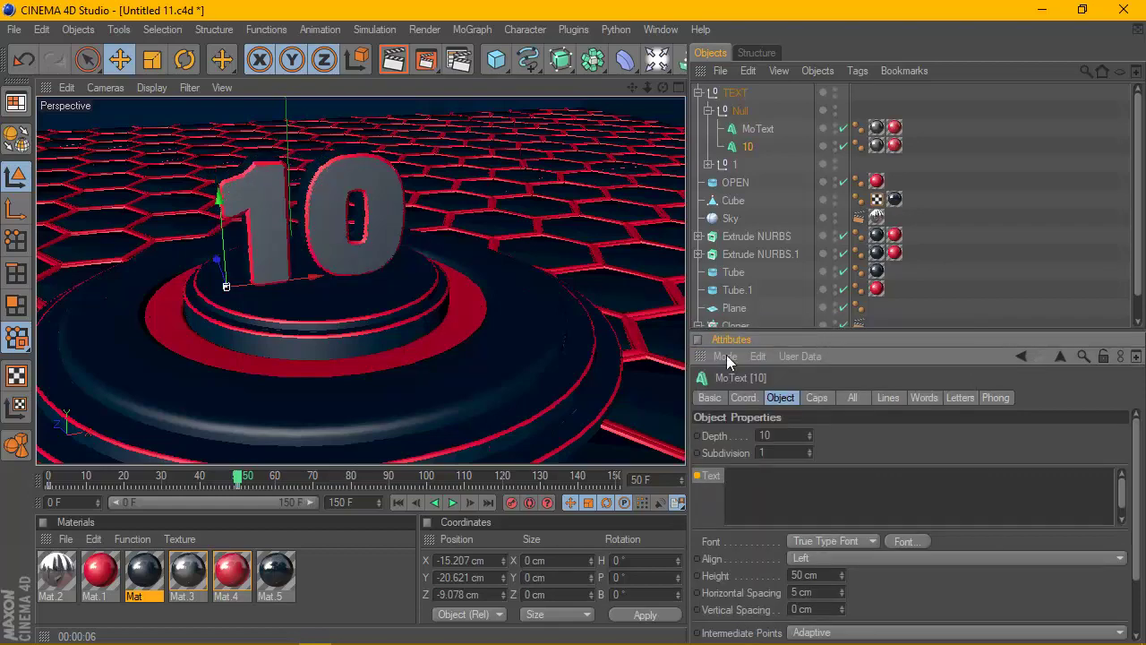
Play the animation past frame 50 to review the 10 object's text change
left_click(415, 502)
left_click(451, 502)
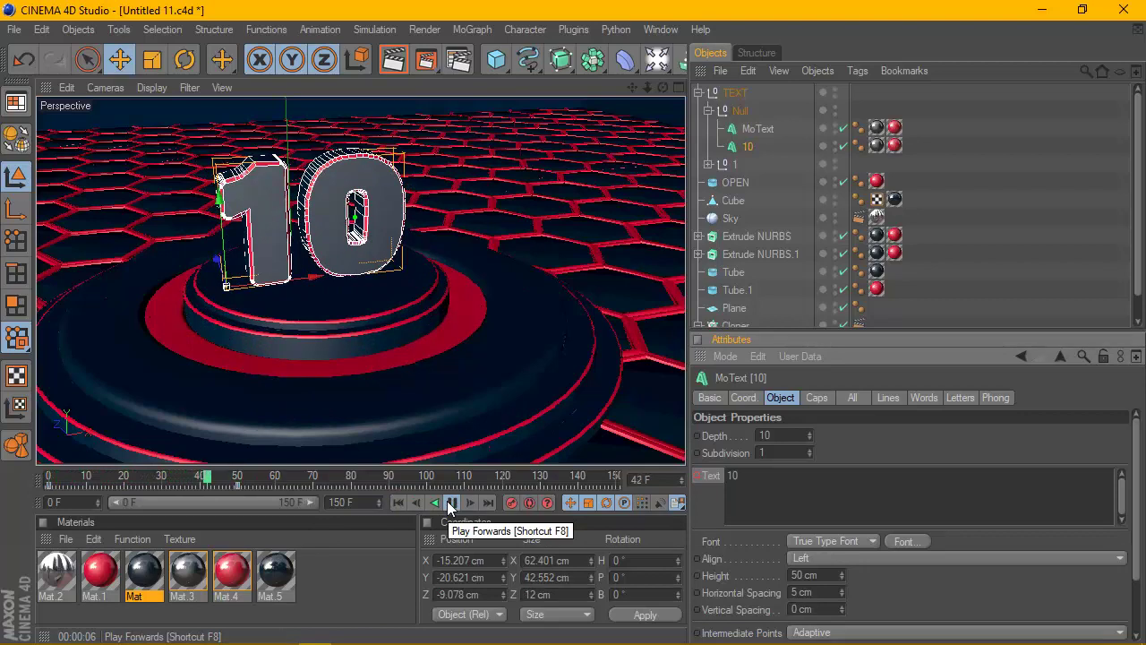
left_click(451, 502)
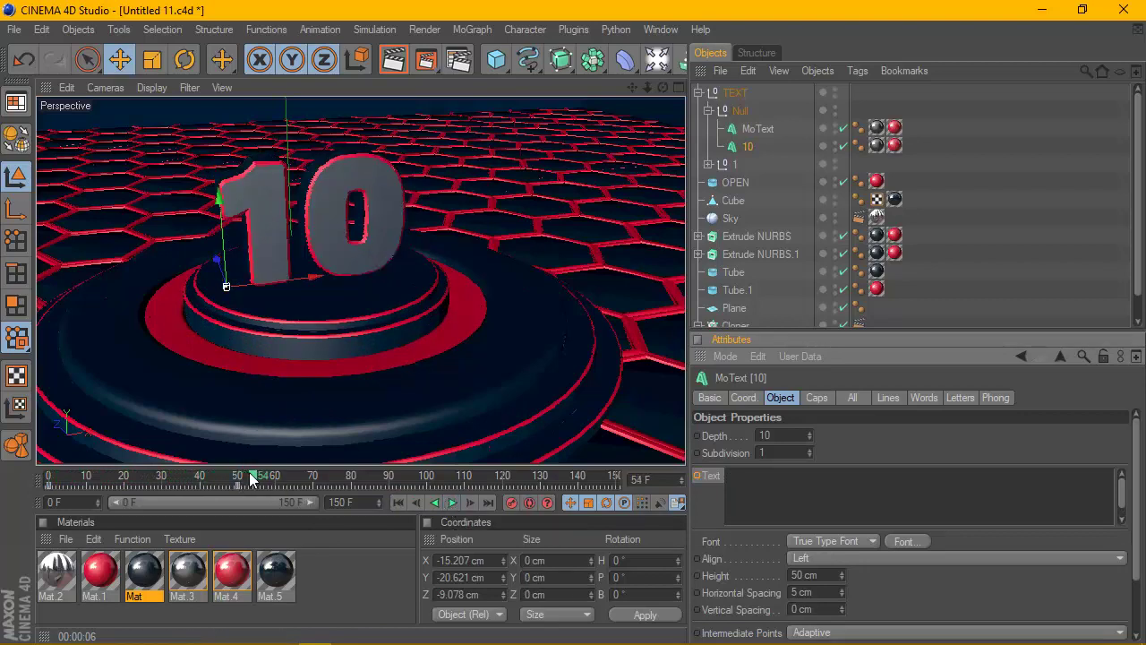
Clear the MoText object's text at frame 0 and add a keyframe for the empty value
left_click_drag(250, 479, 240, 482)
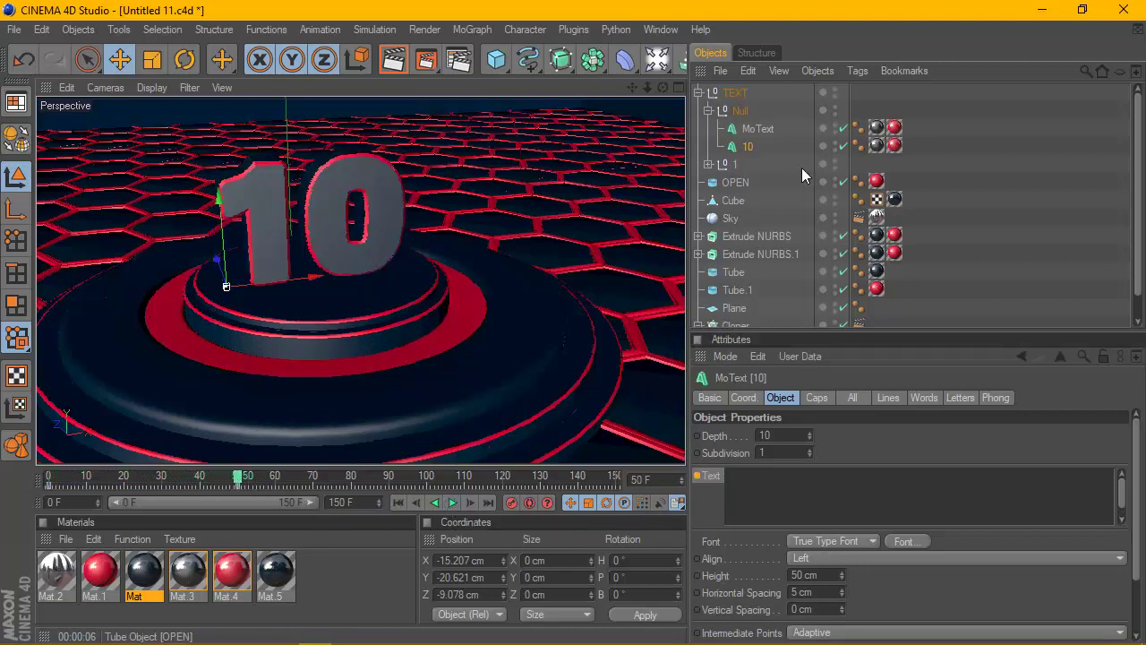
left_click(764, 131)
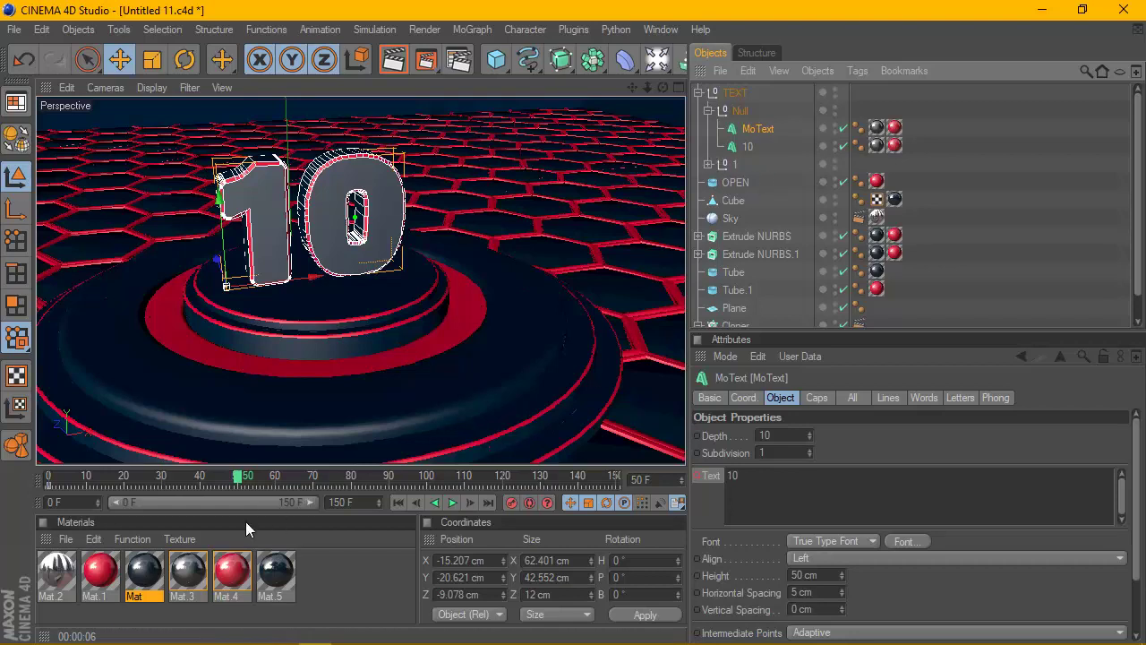
left_click_drag(237, 482, 5, 479)
double_click(783, 486)
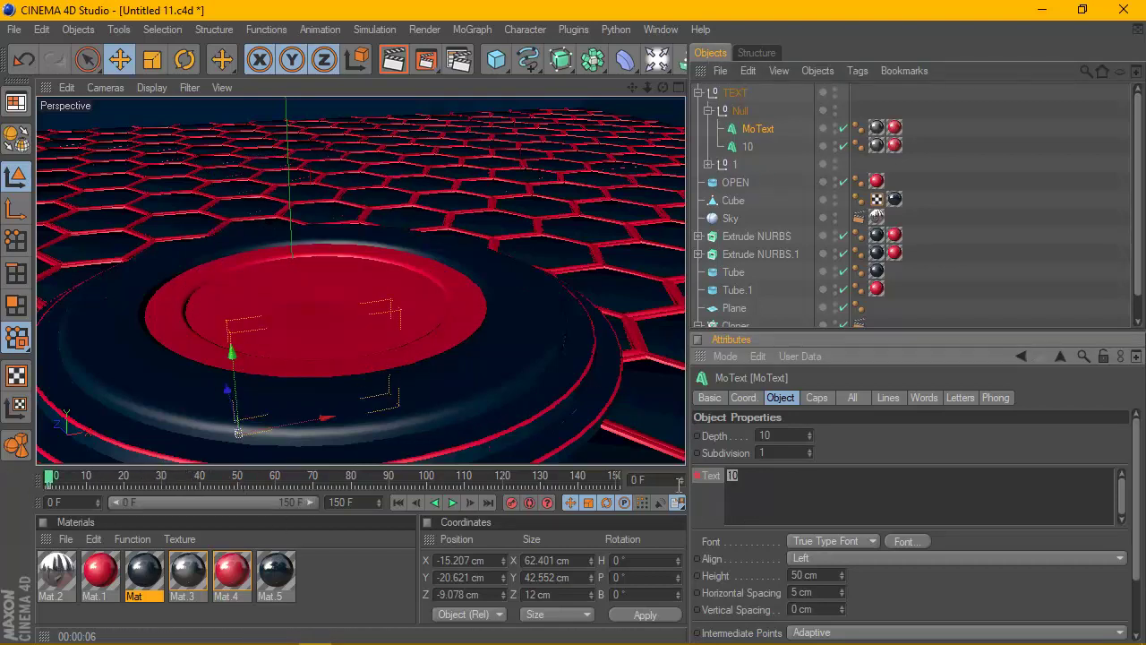
right_click(697, 480)
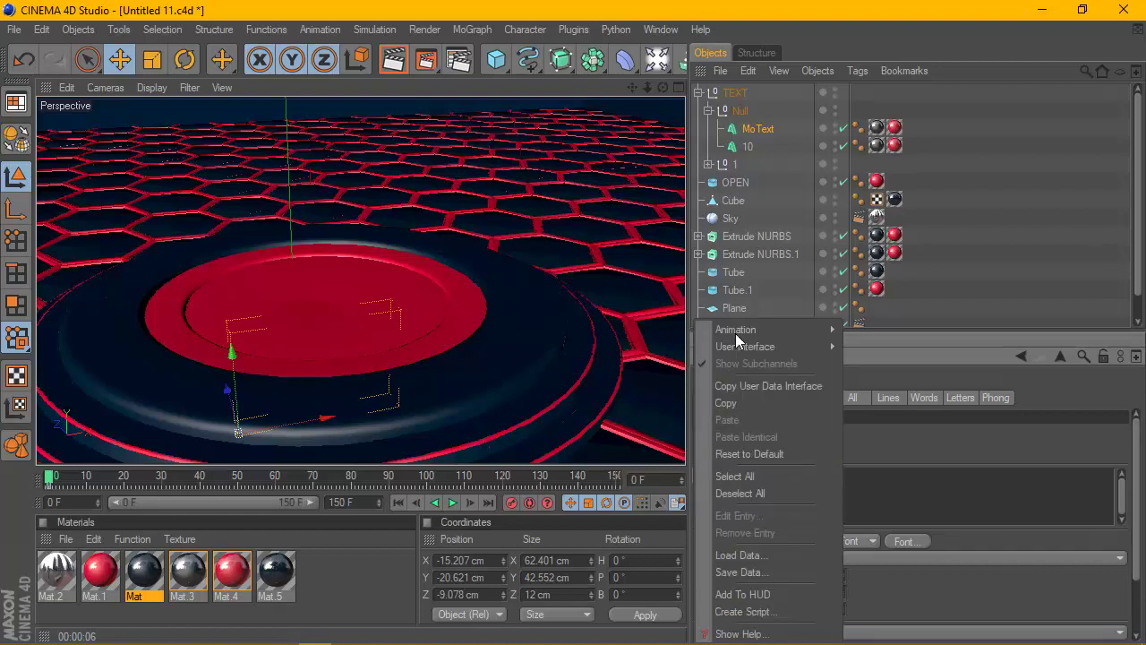
mouse_move(752, 329)
left_click(882, 329)
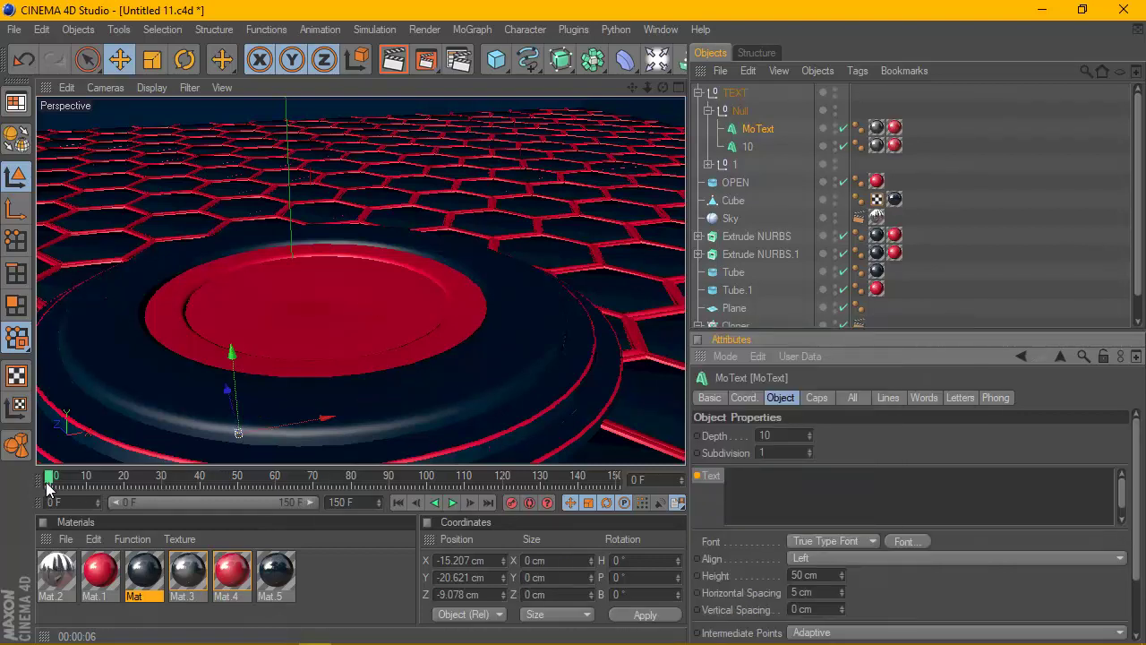
At frame 50, set the MoText object's text to 9 and add a keyframe for it
left_click_drag(52, 479, 233, 479)
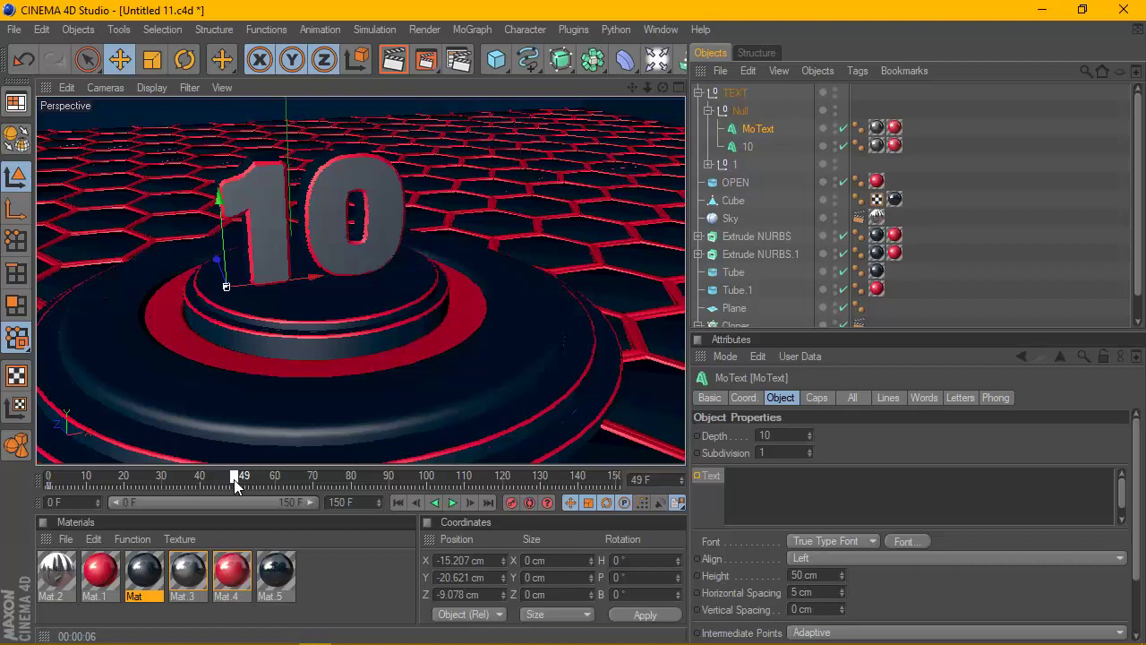
left_click_drag(234, 479, 238, 480)
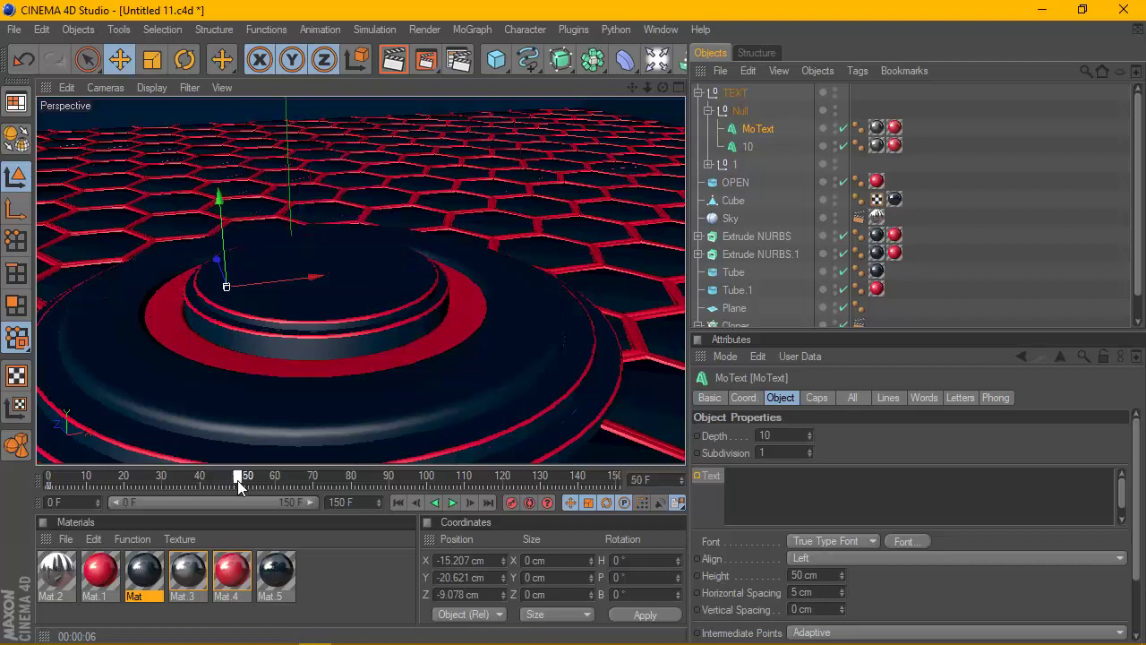
left_click(781, 489)
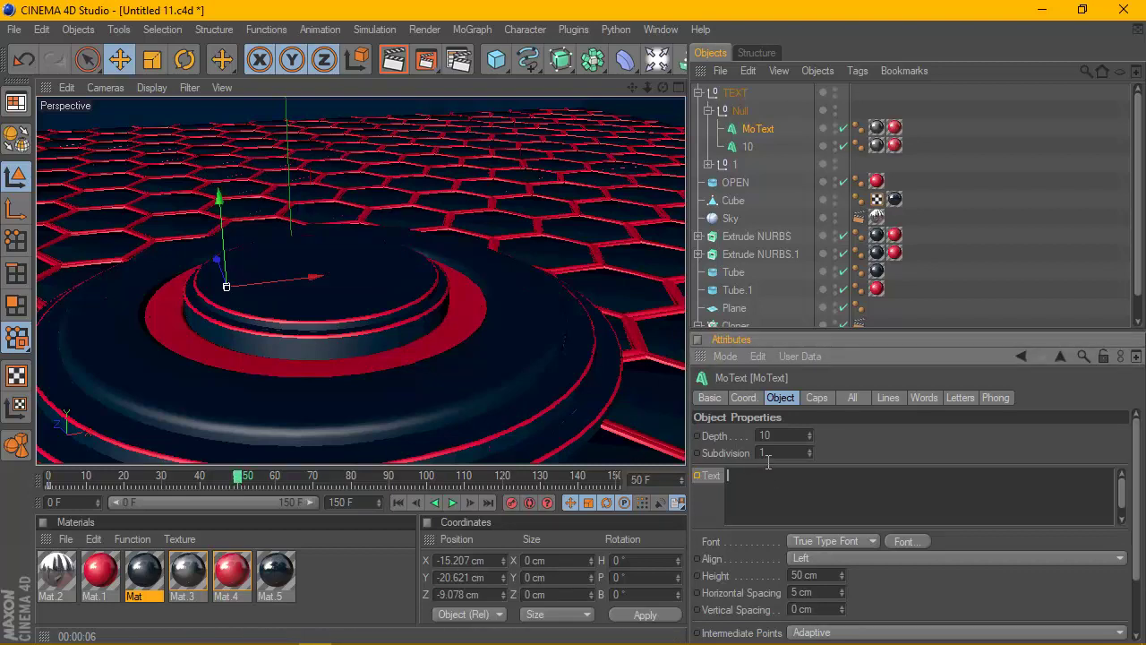
right_click(700, 475)
mouse_move(814, 331)
left_click(879, 329)
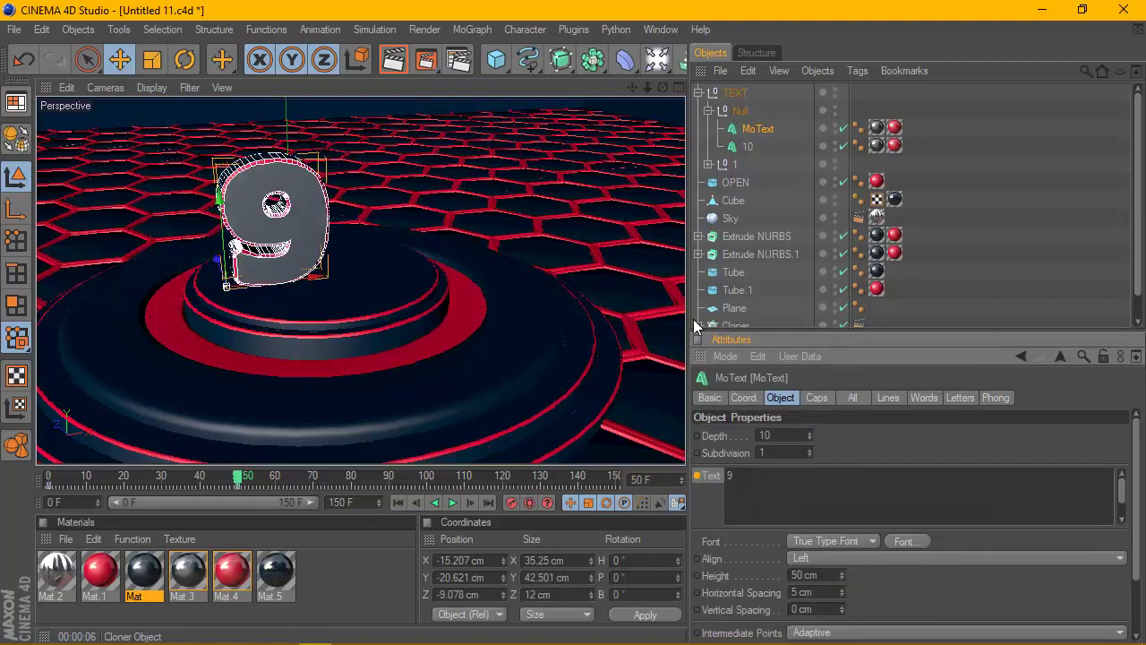
Shift the 9 about 12 cm along X toward the podium's centre and play the animation from the start to review the swap
left_click_drag(320, 280, 356, 277)
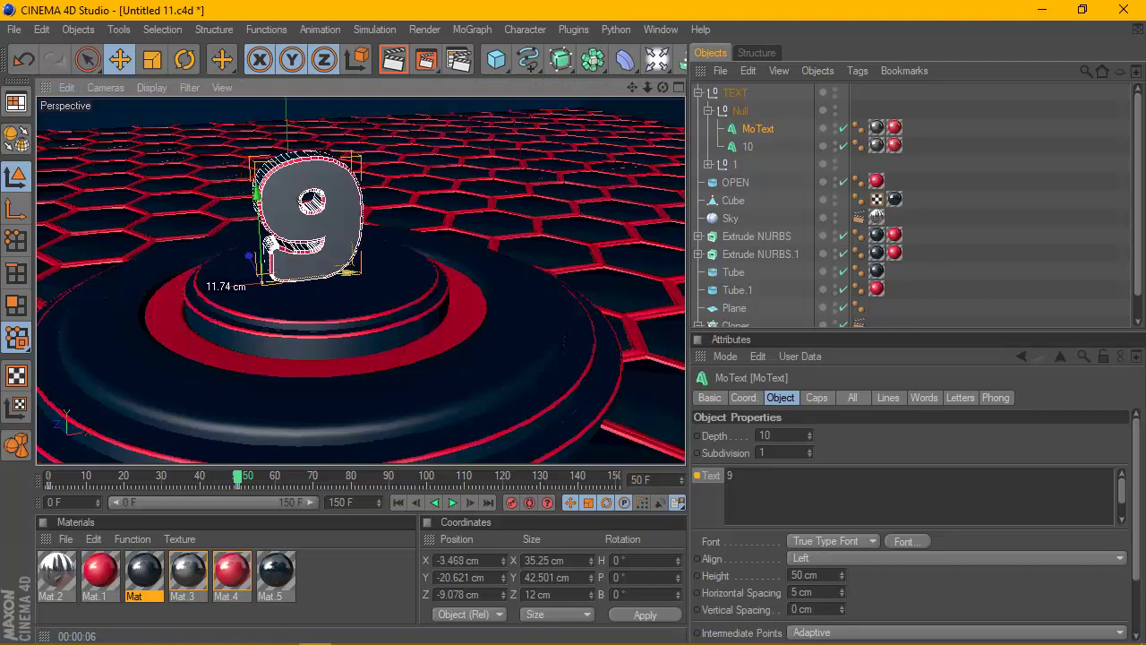
left_click(397, 502)
left_click(452, 502)
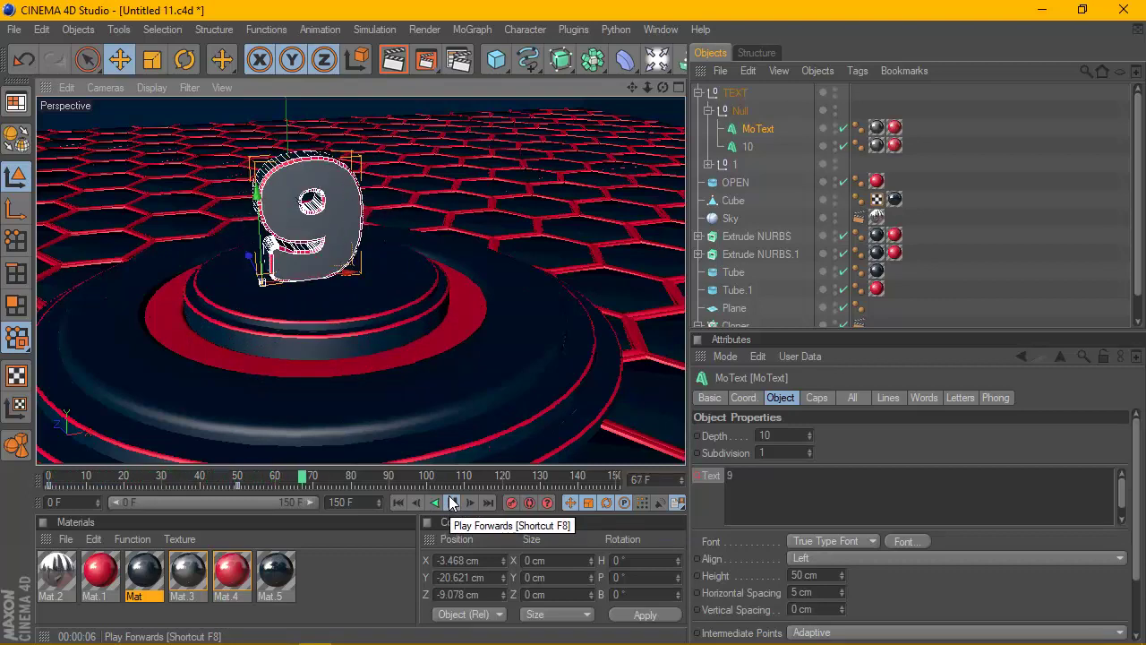
left_click(423, 498)
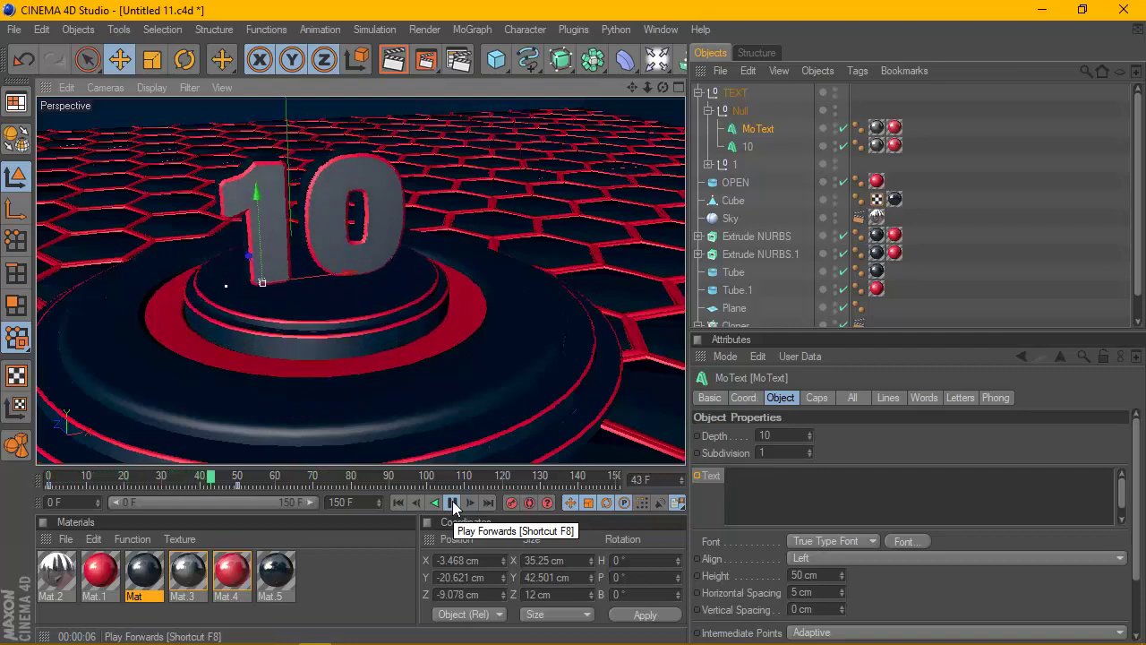
left_click(453, 502)
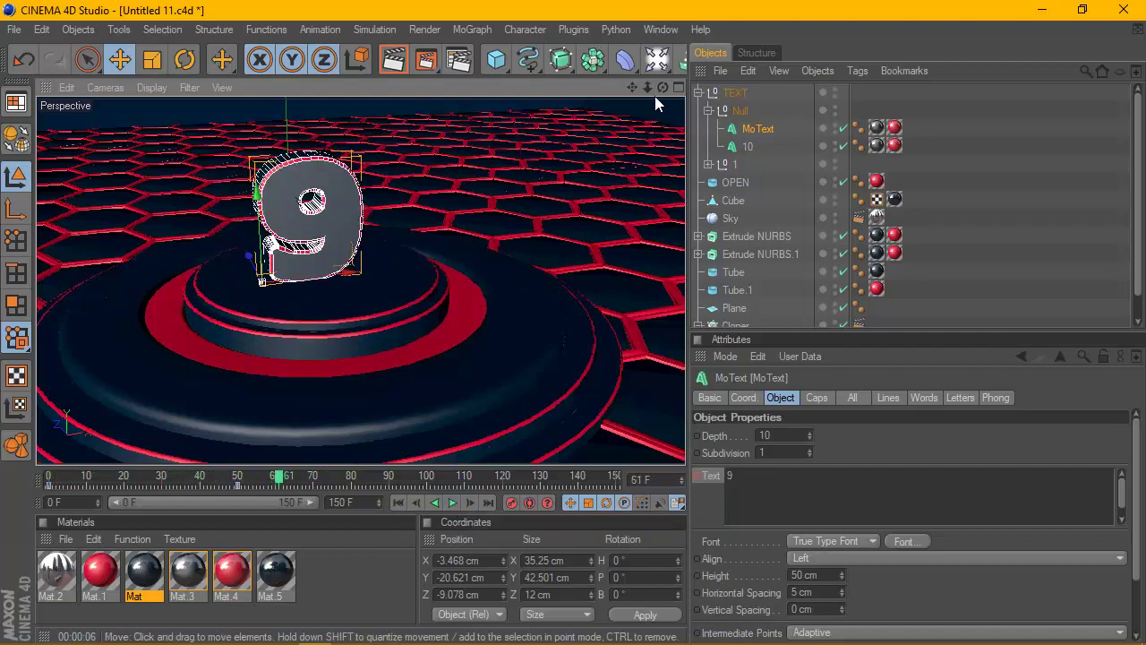
Centre the 9 over the podium at X about -1.1 cm and replay the animation from the start
left_click_drag(663, 88, 788, 152)
left_click_drag(662, 87, 579, 156)
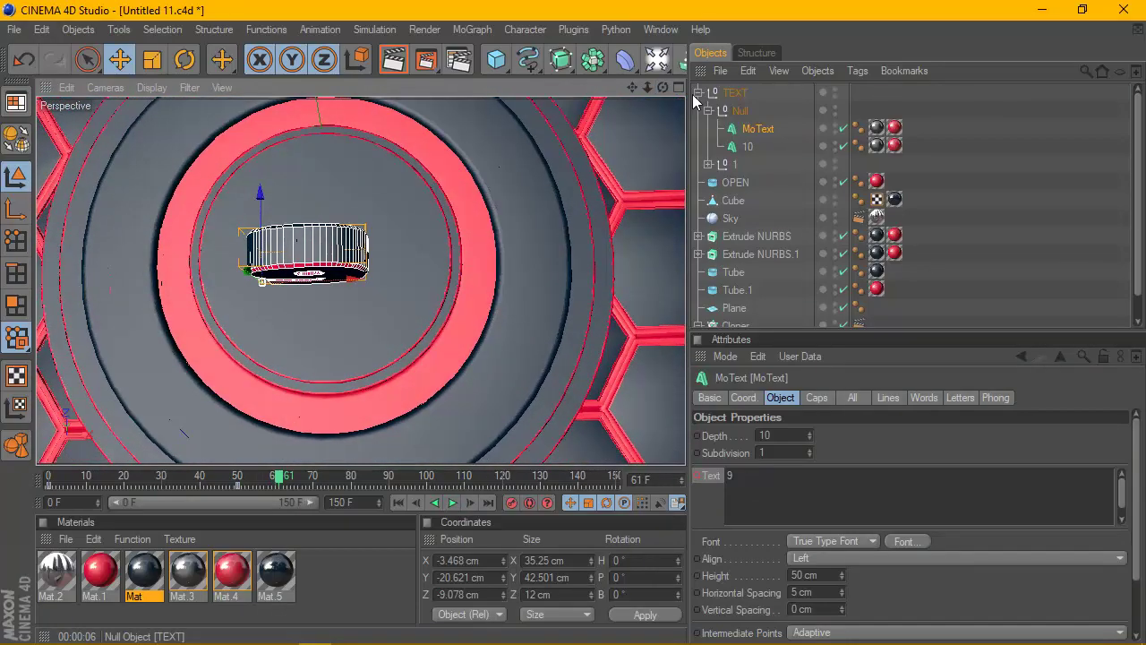
left_click(760, 131)
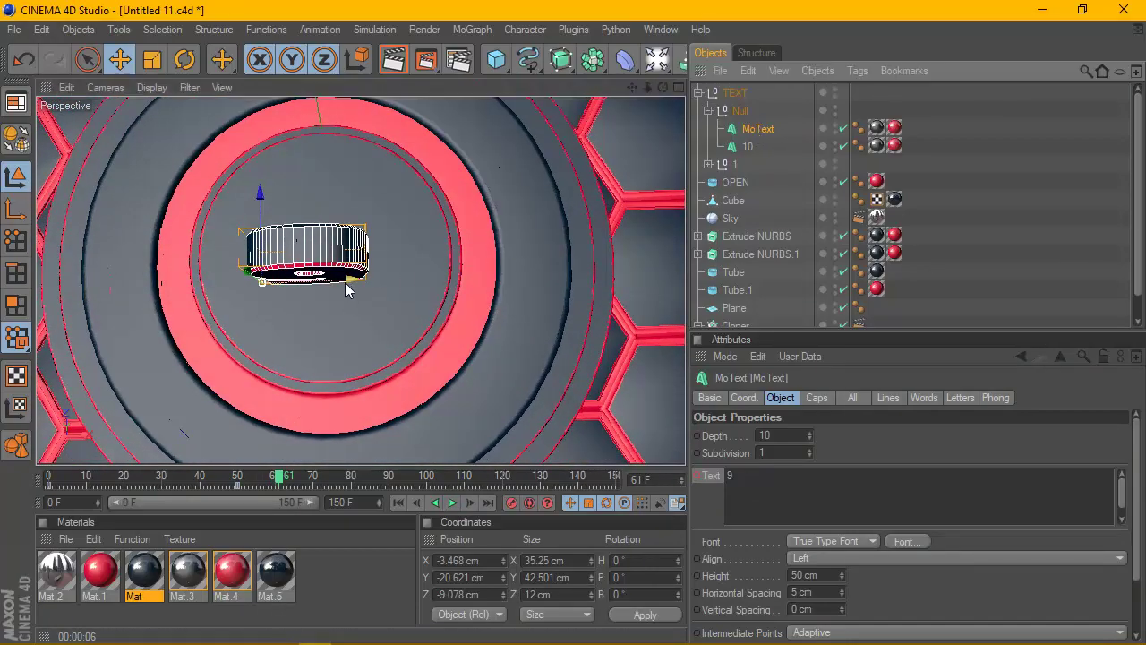
left_click_drag(349, 281, 367, 281)
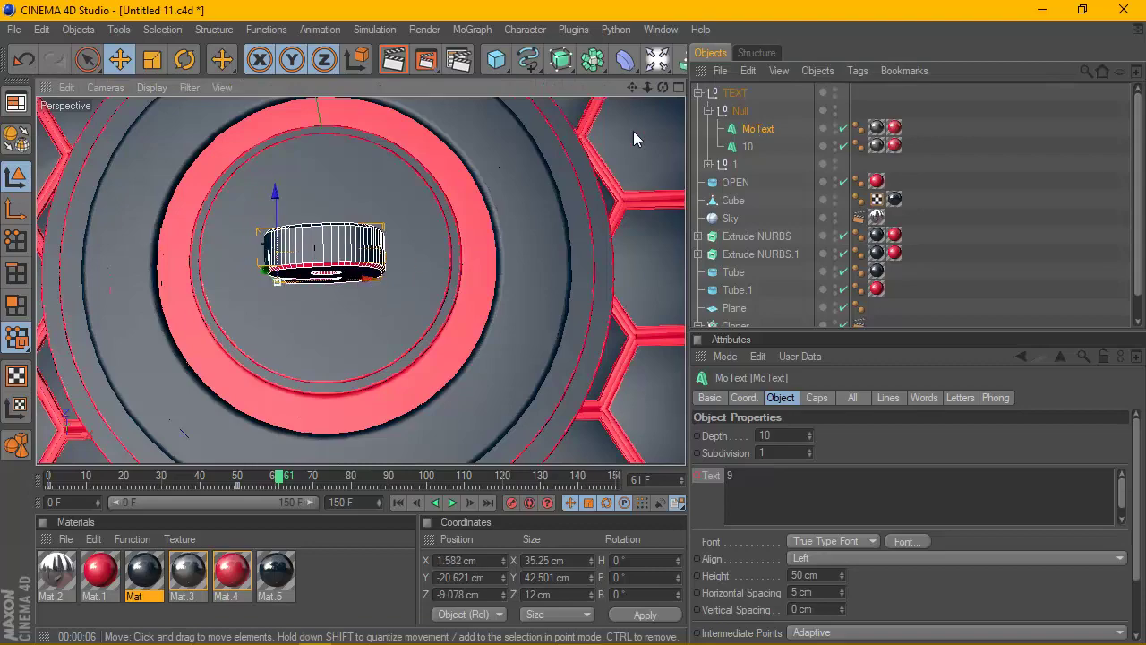
left_click_drag(664, 88, 622, 110)
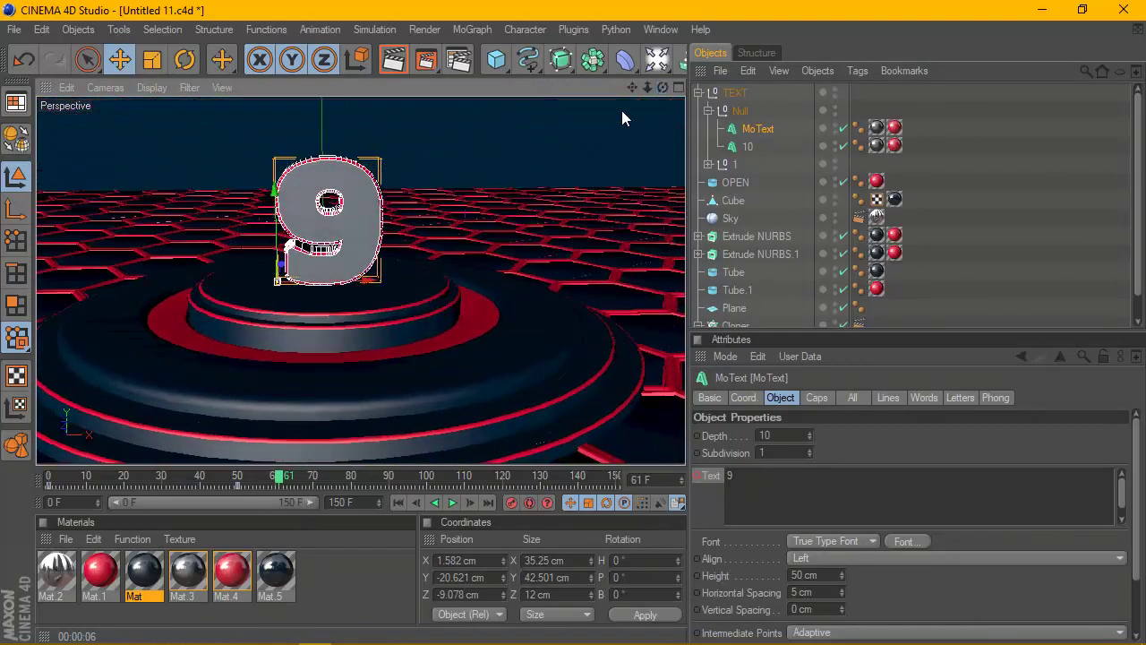
left_click_drag(379, 286, 373, 286)
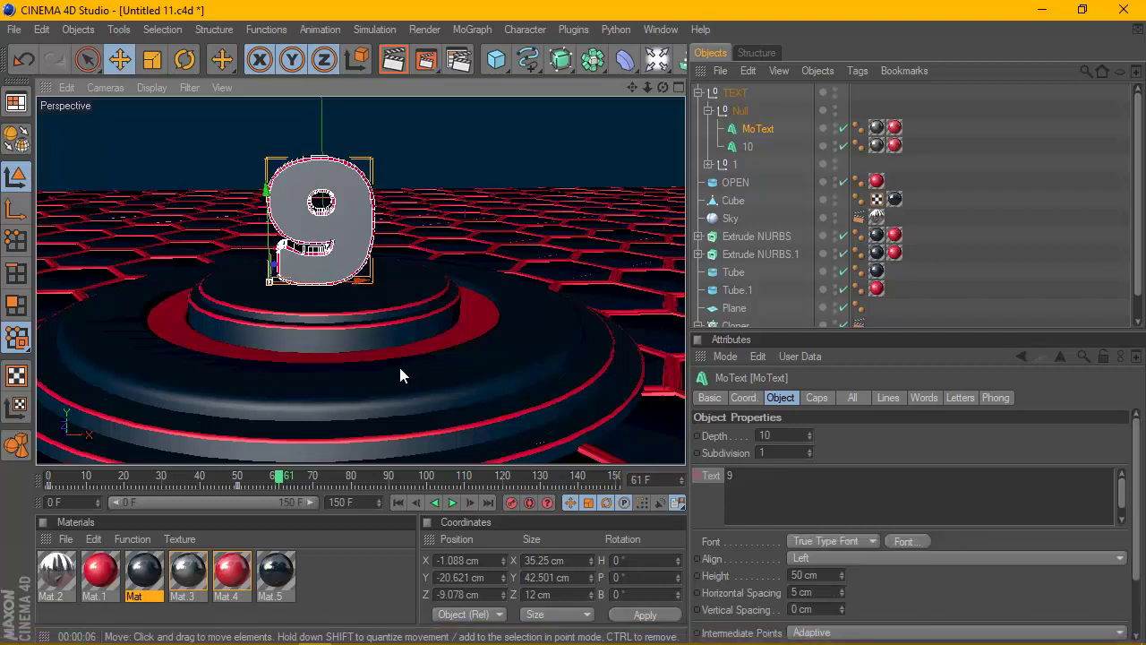
left_click(399, 502)
left_click(452, 503)
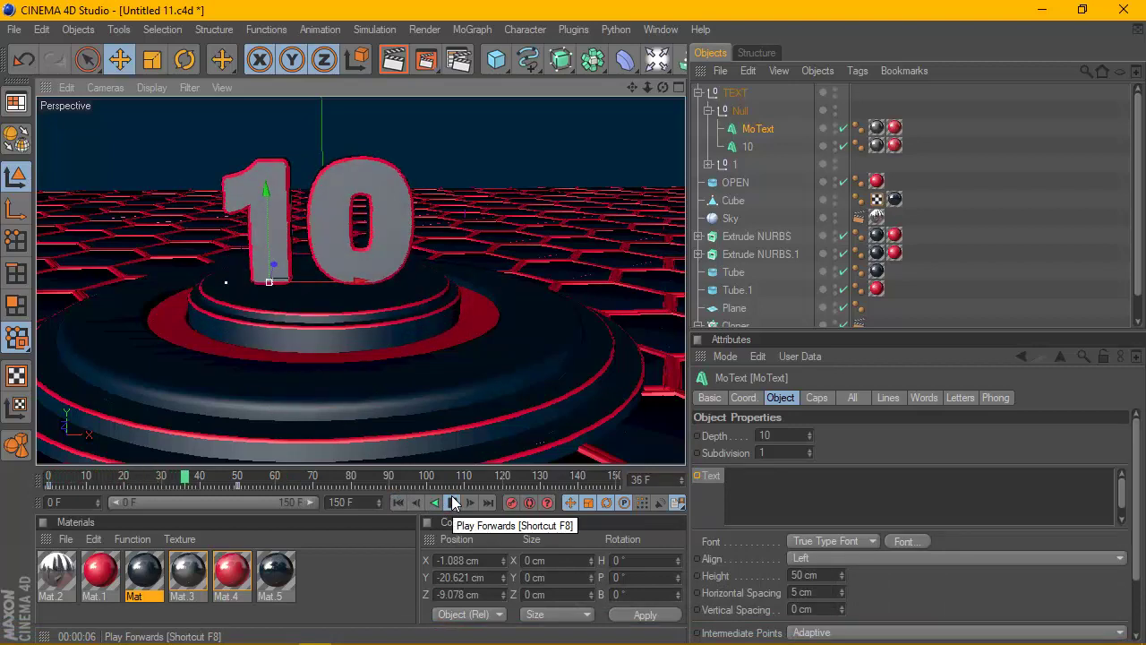
left_click(452, 502)
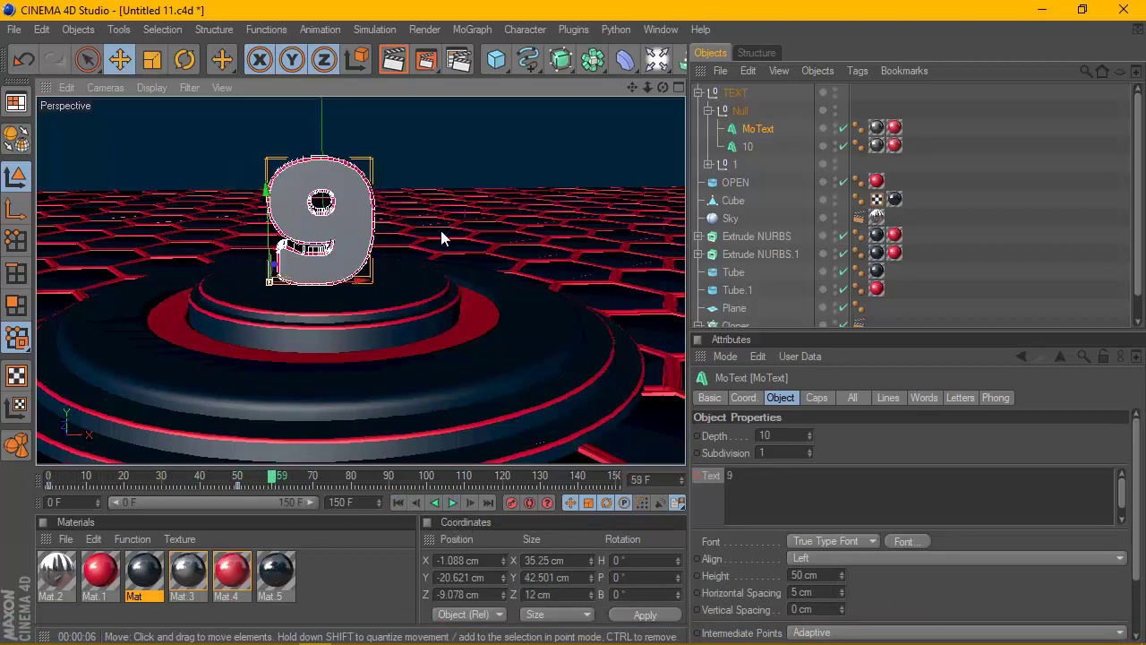
In the Top view, fine-tune the 9's position to X about -0.2 cm and Z about -8 cm
left_click(679, 87)
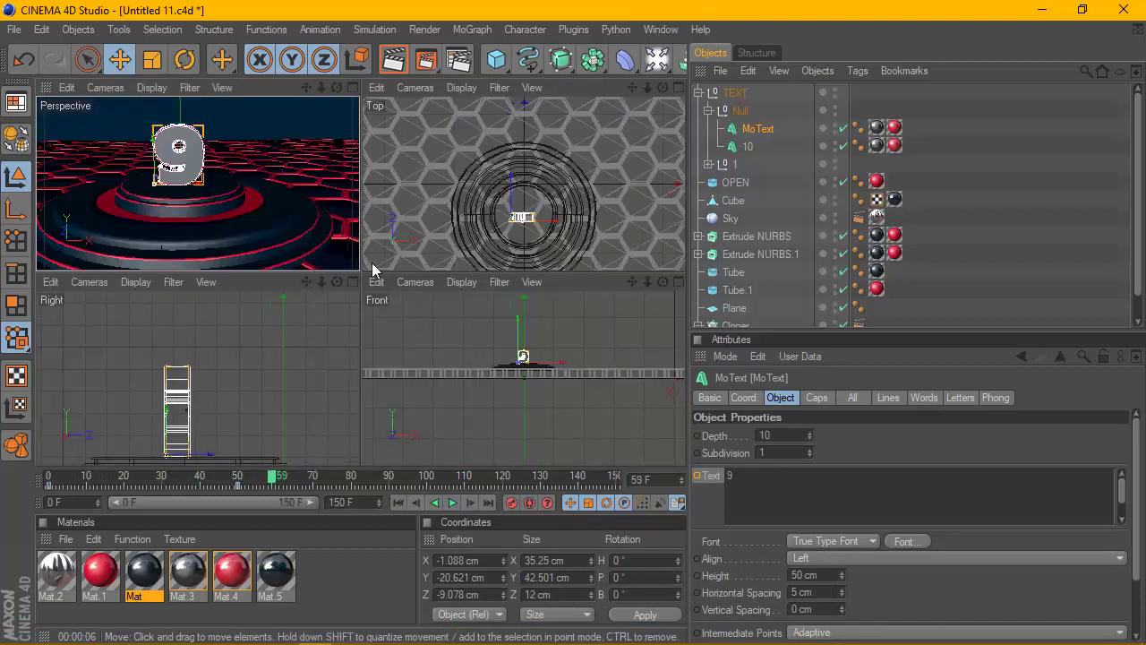
left_click(678, 87)
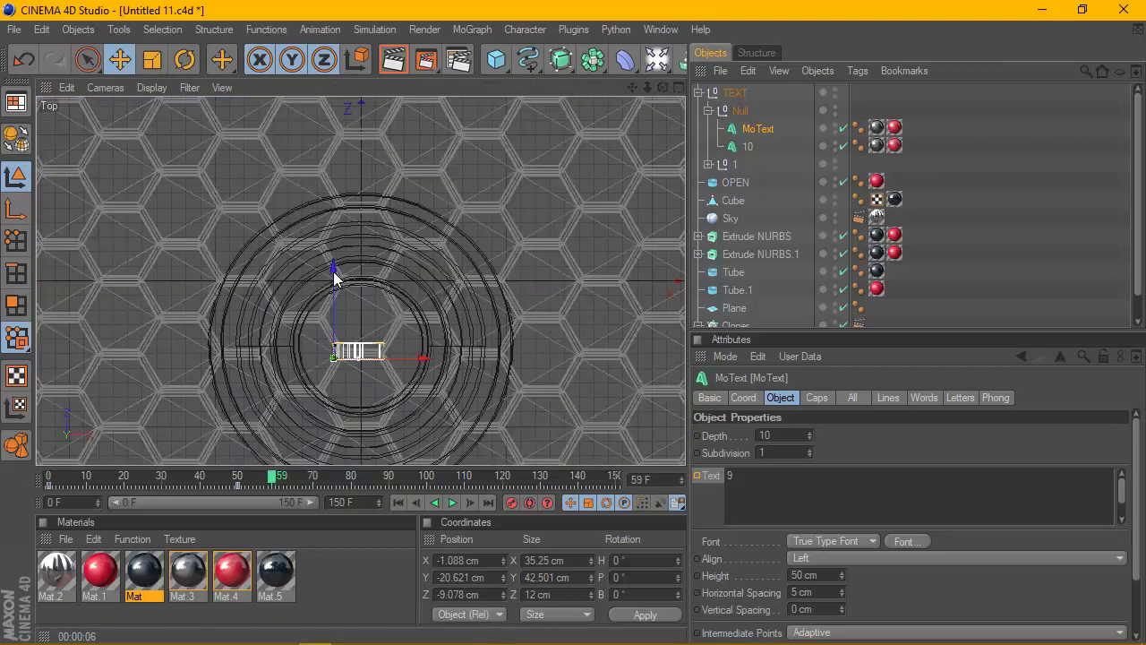
scroll(445, 352, "up", 3)
scroll(445, 352, "up", 1)
left_click_drag(632, 87, 643, 7)
scroll(453, 284, "up", 2)
scroll(446, 296, "up", 5)
left_click_drag(397, 347, 401, 346)
left_click_drag(307, 297, 308, 293)
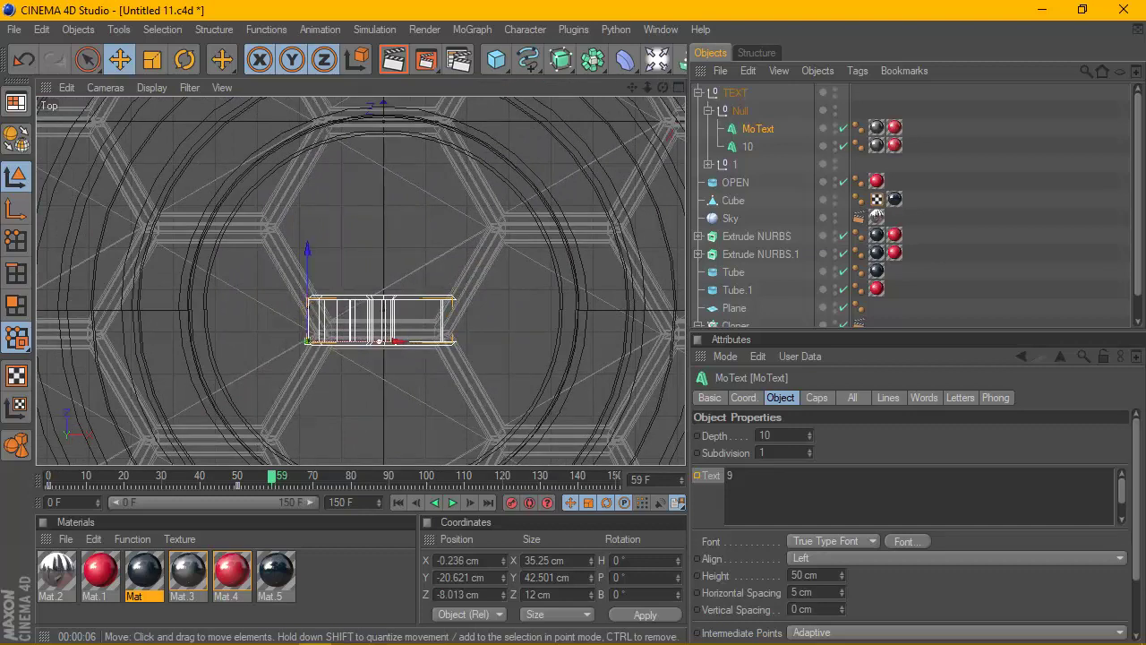
At frame 0, move the 10 object to X about -14.4 cm and Z about -6.5 cm in the Top view
left_click(707, 147)
left_click(397, 502)
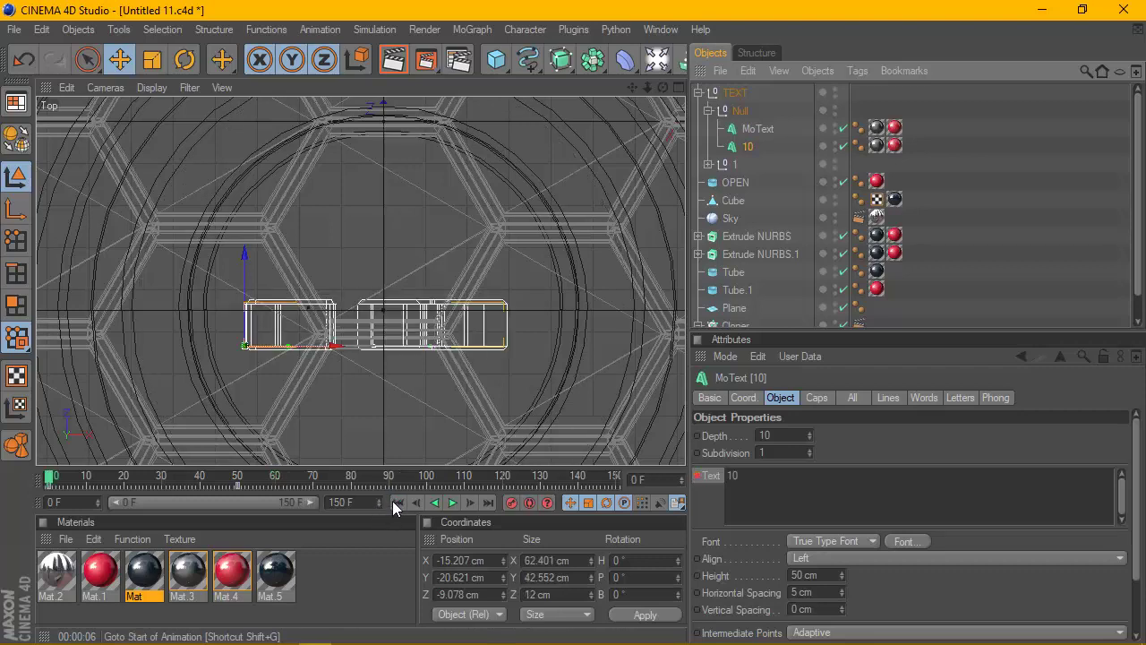
left_click_drag(332, 345, 335, 345)
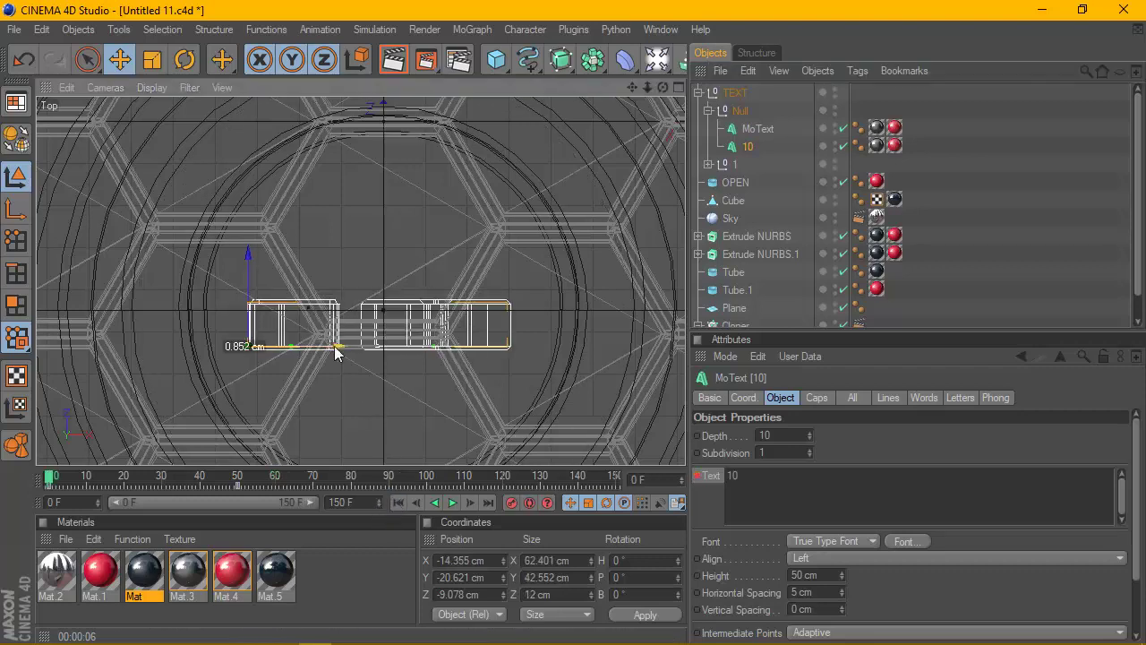
left_click_drag(249, 278, 249, 266)
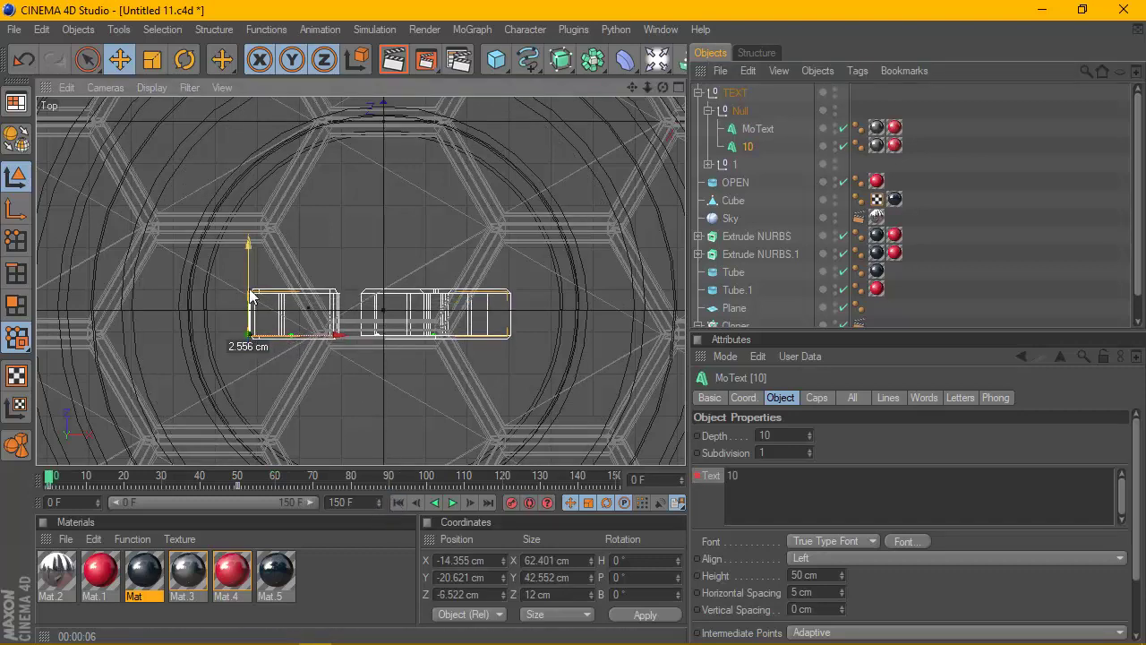
Select the MoText object, return to the full Perspective view, and scrub the animation to frame 70
left_click(746, 128)
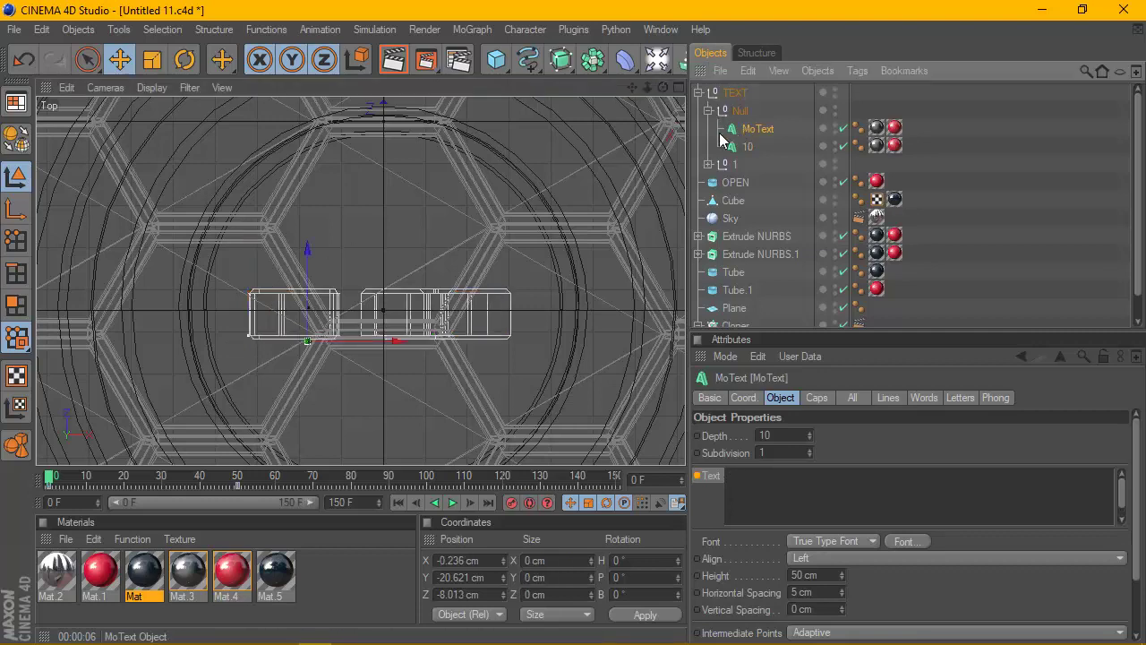
middle_click(271, 119)
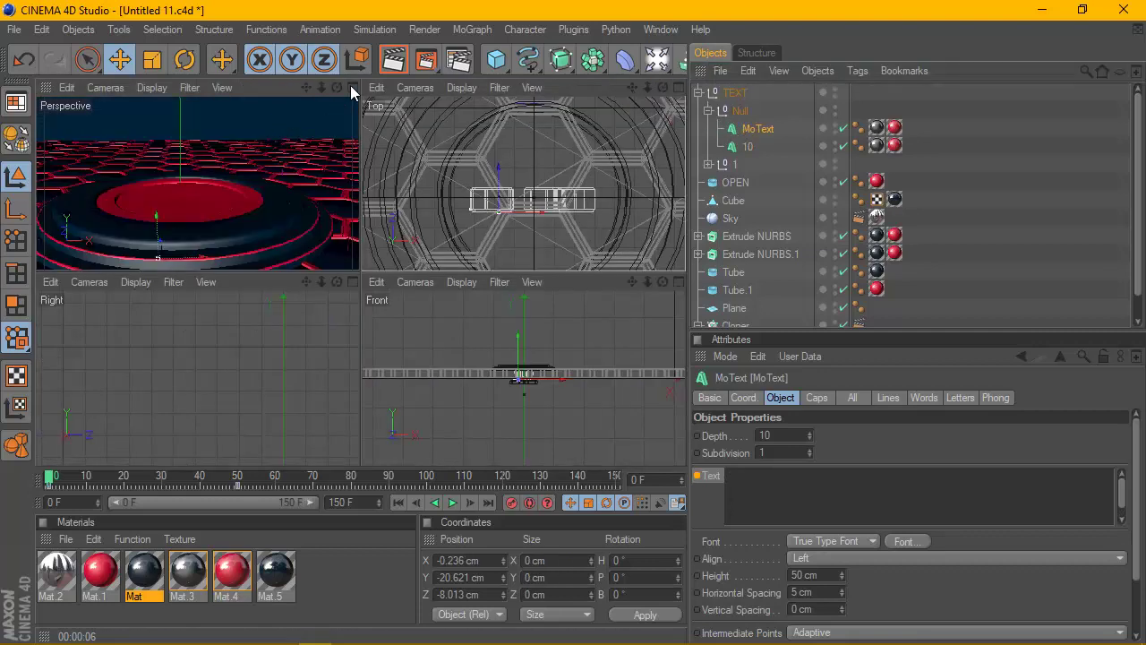
left_click(352, 87)
left_click_drag(52, 476, 240, 484)
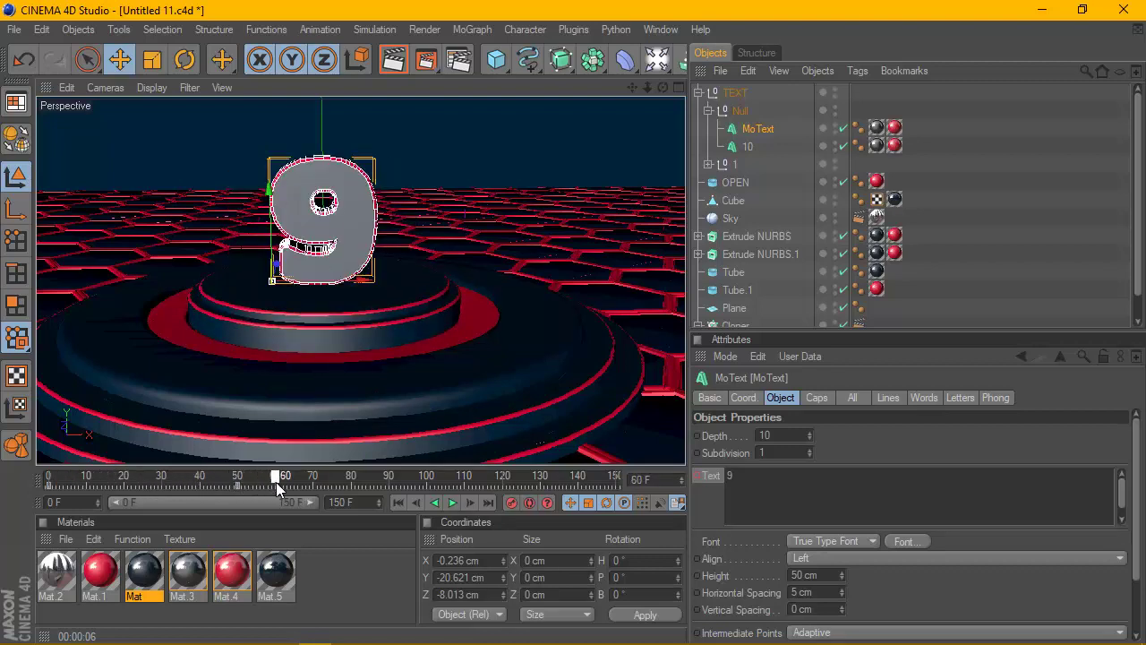
left_click_drag(326, 485, 313, 484)
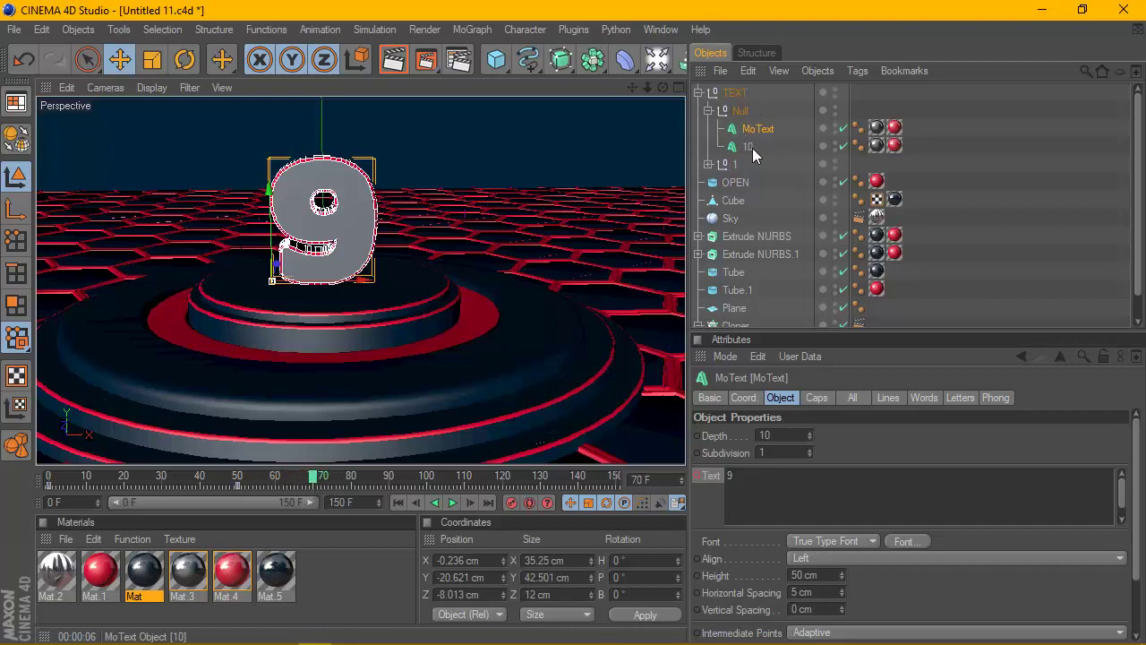
Rename the MoText object as 9-0
left_click_drag(780, 488, 726, 482)
key("ctrl+c")
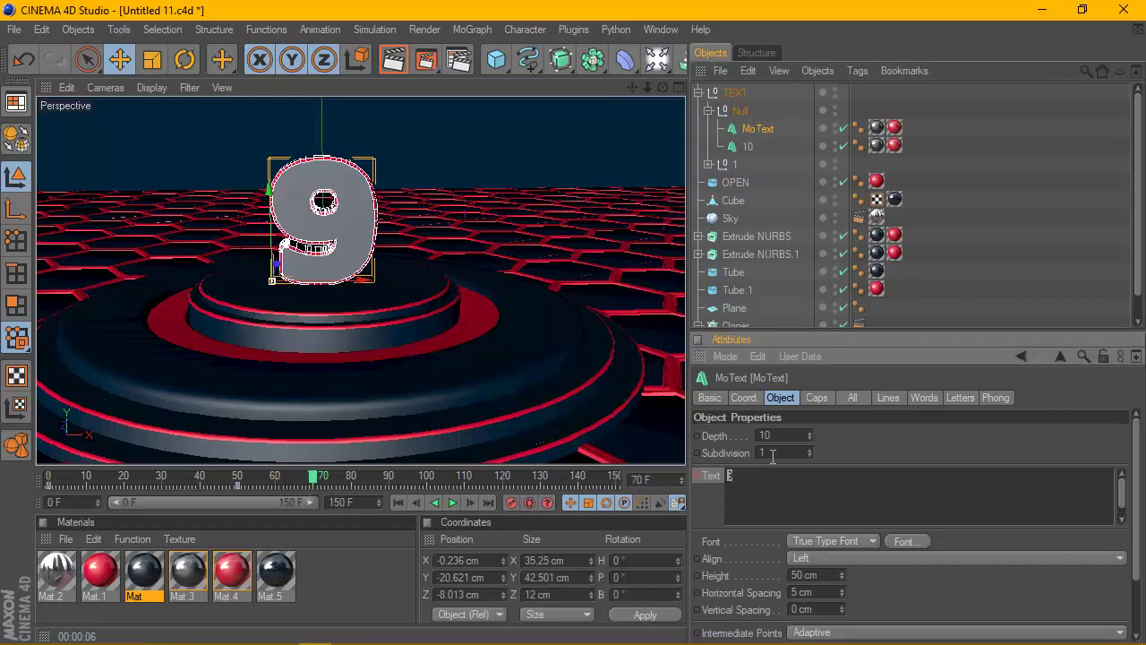
double_click(761, 129)
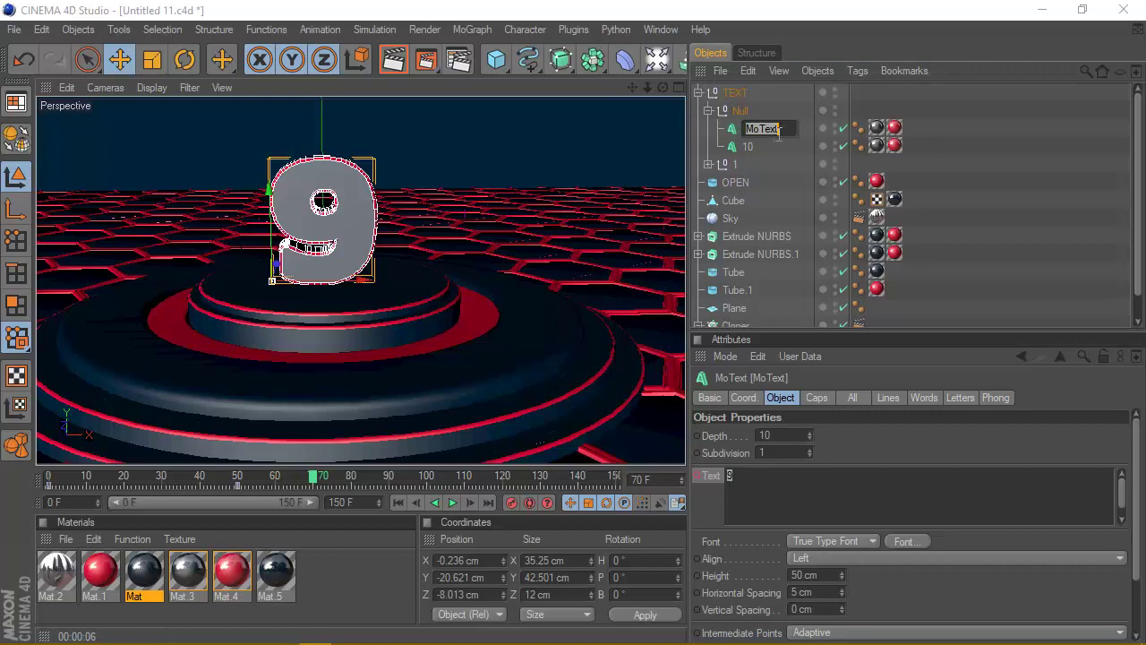
key("ctrl+v")
type("-0")
key("Return")
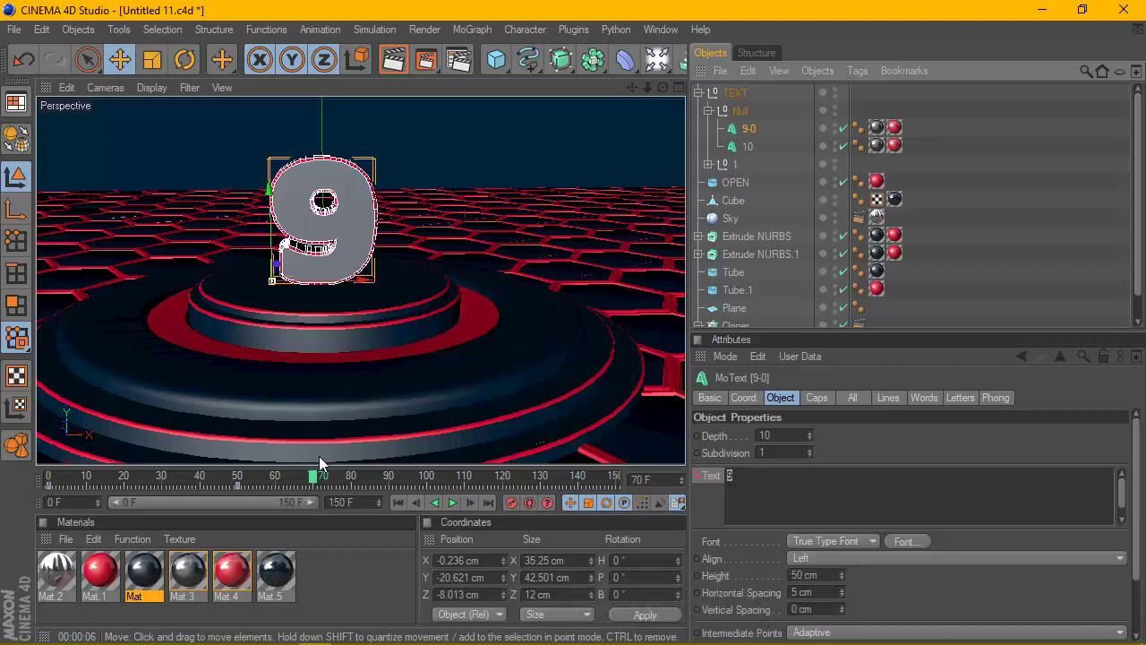
Set the 9-0 object's text to 8 at frame 70 and add a keyframe for it
left_click(819, 490)
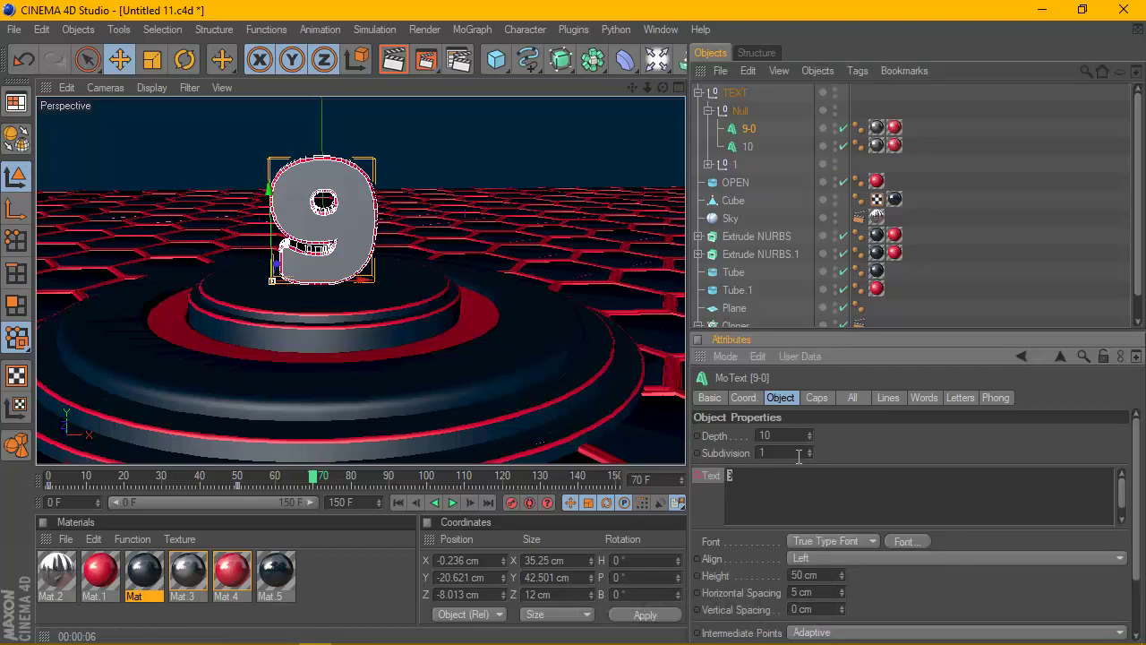
type("8")
right_click(698, 473)
mouse_move(764, 331)
left_click(865, 328)
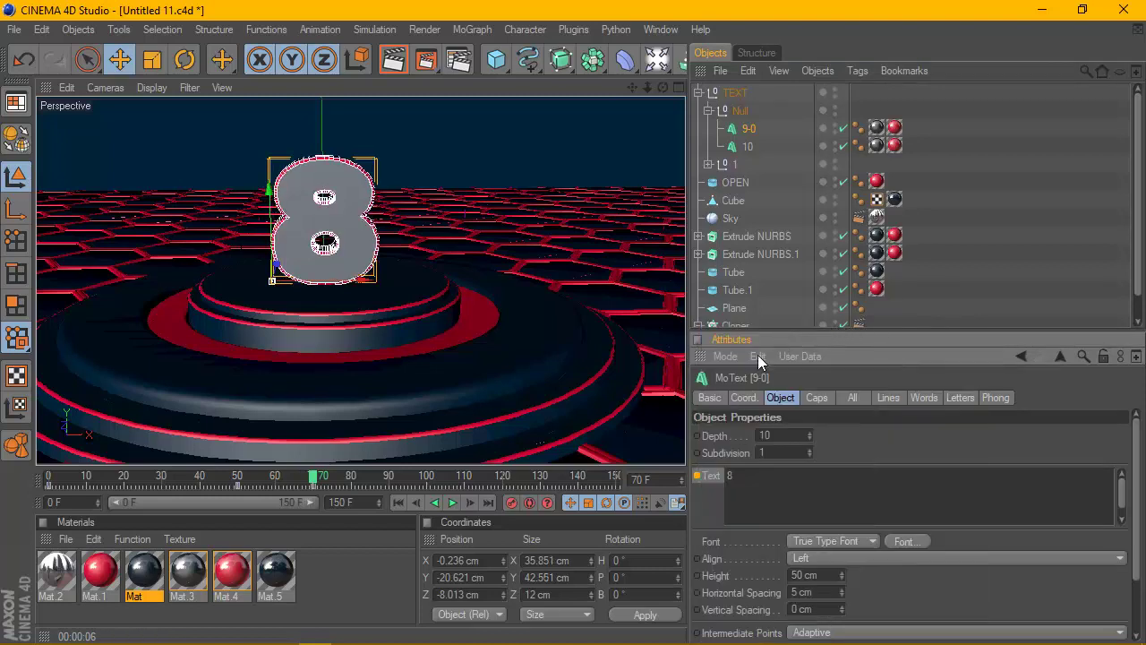
At frame 90, set the 9-0 object's text to 7 and add a keyframe for it
mouse_move(311, 484)
left_mouse_down()
mouse_move(240, 485)
mouse_move(315, 485)
left_mouse_up()
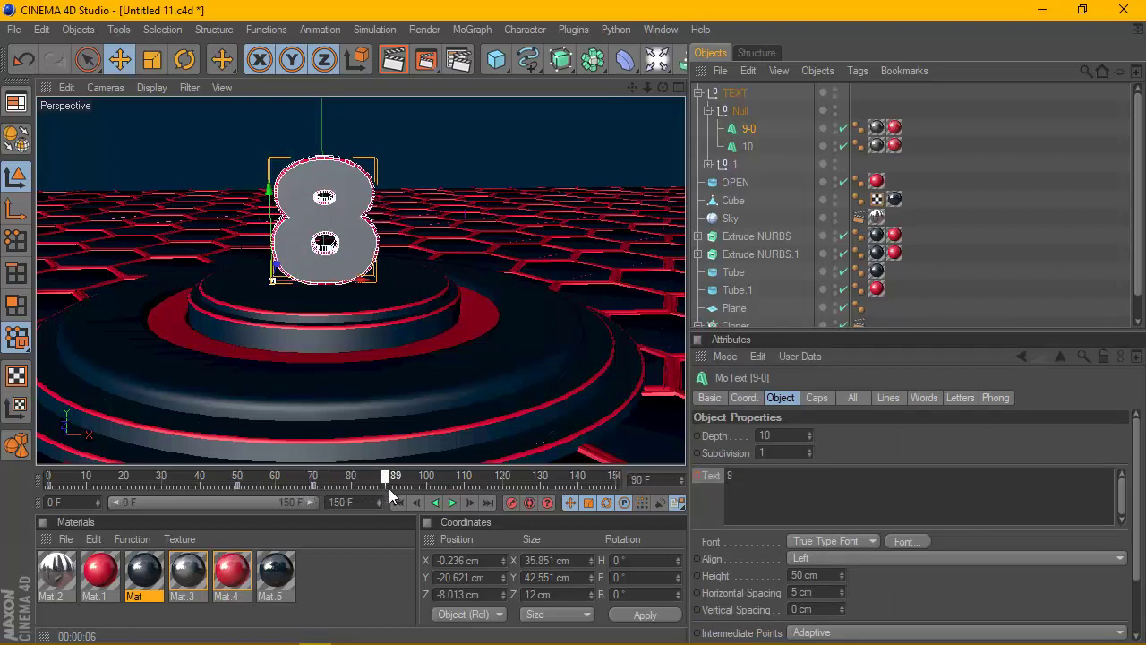
left_click_drag(389, 488, 349, 488)
left_click_drag(758, 482, 699, 474)
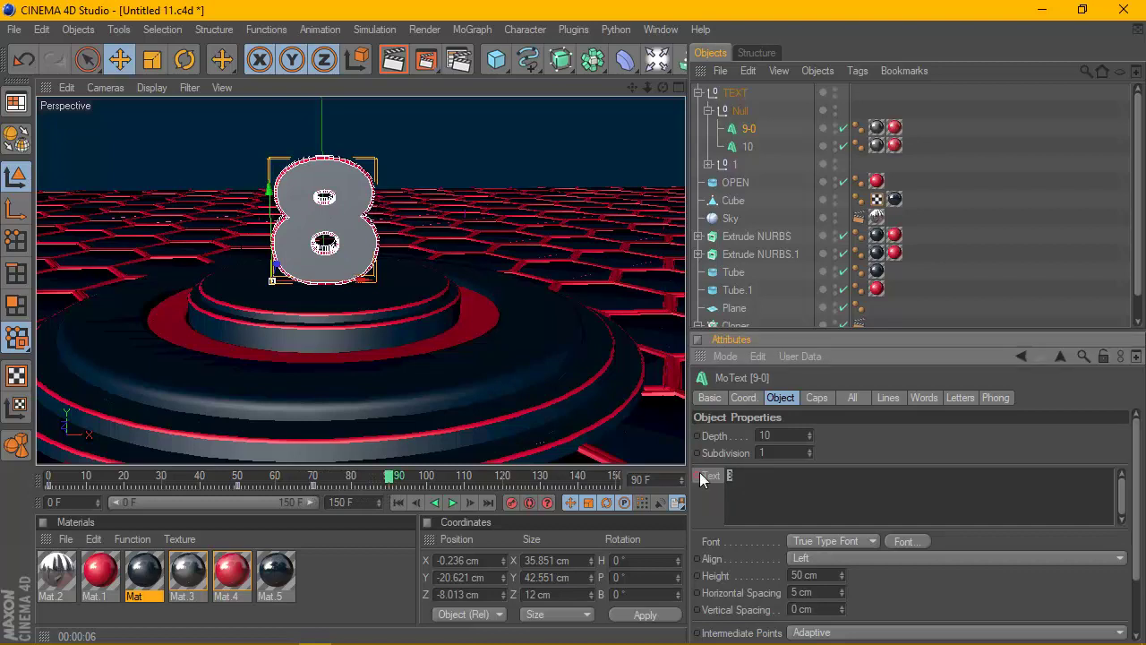
type("7")
right_click(698, 477)
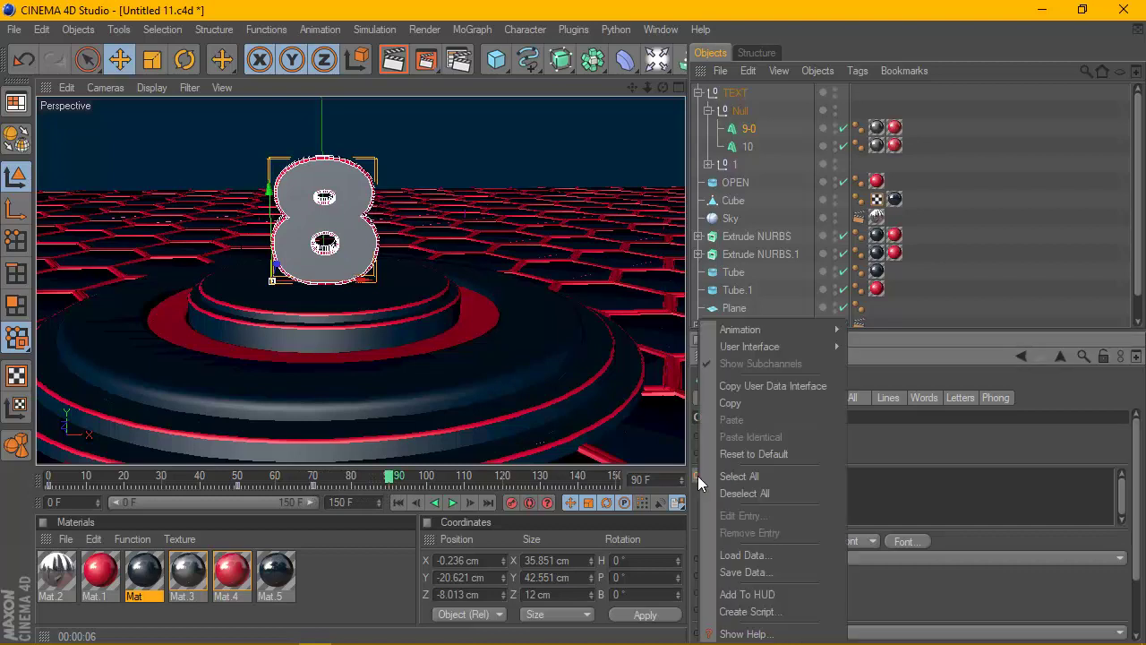
mouse_move(743, 329)
left_click(864, 328)
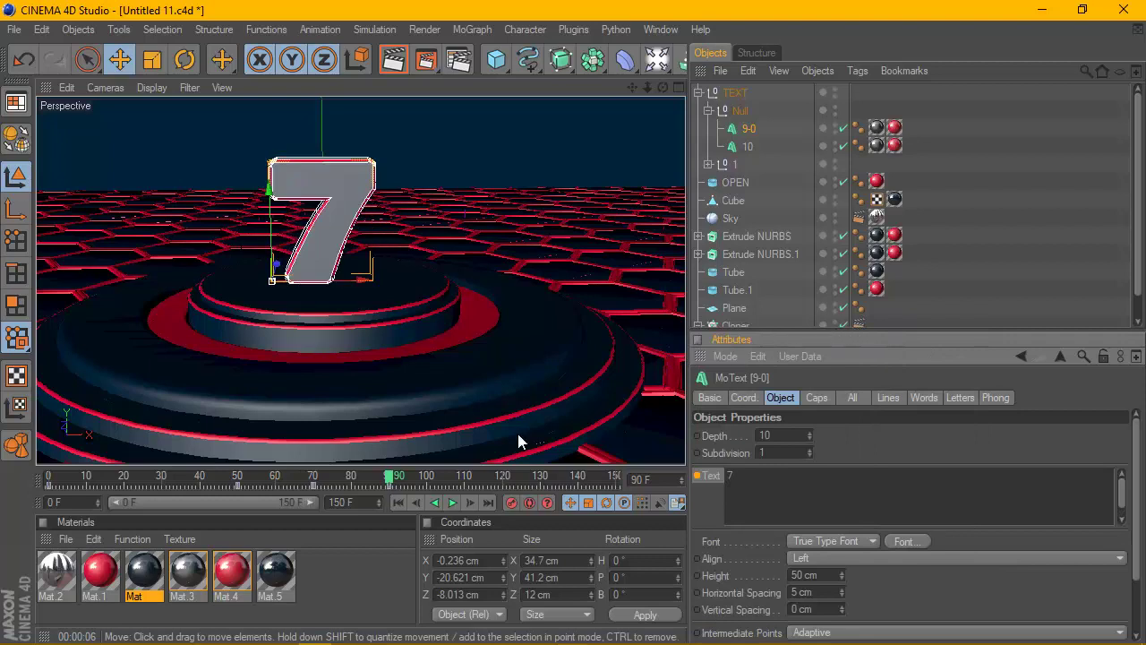
At frame 110, set the 9-0 object's text to 6 and add a keyframe for it
left_click_drag(391, 478, 464, 484)
left_click(763, 479)
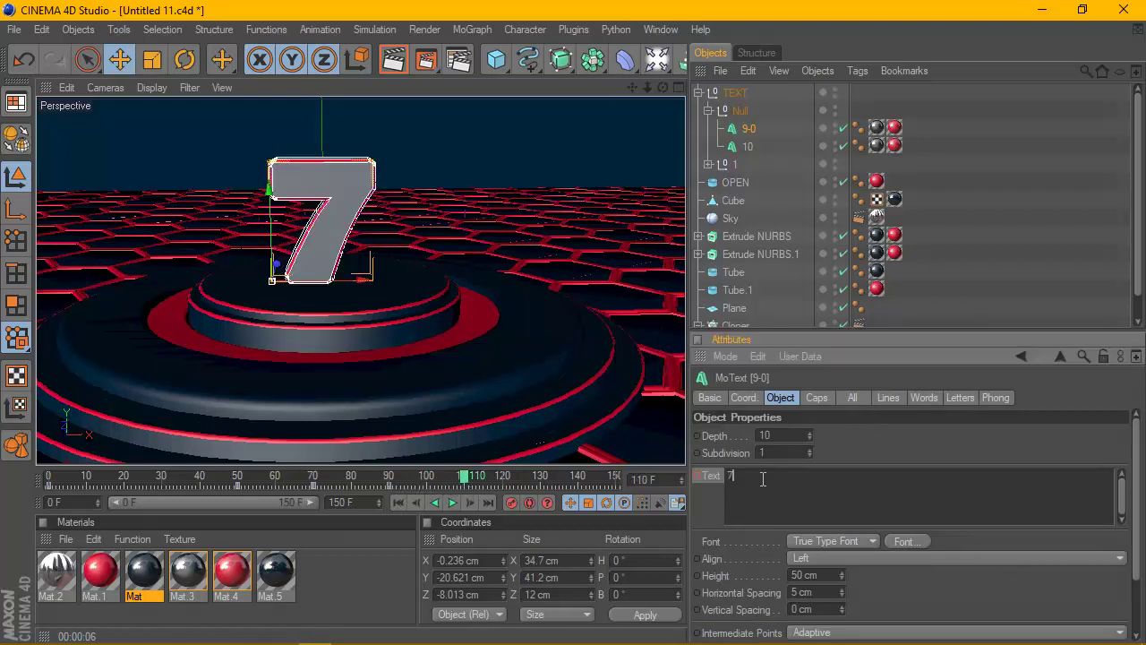
key("ctrl+a")
right_click(698, 472)
mouse_move(762, 331)
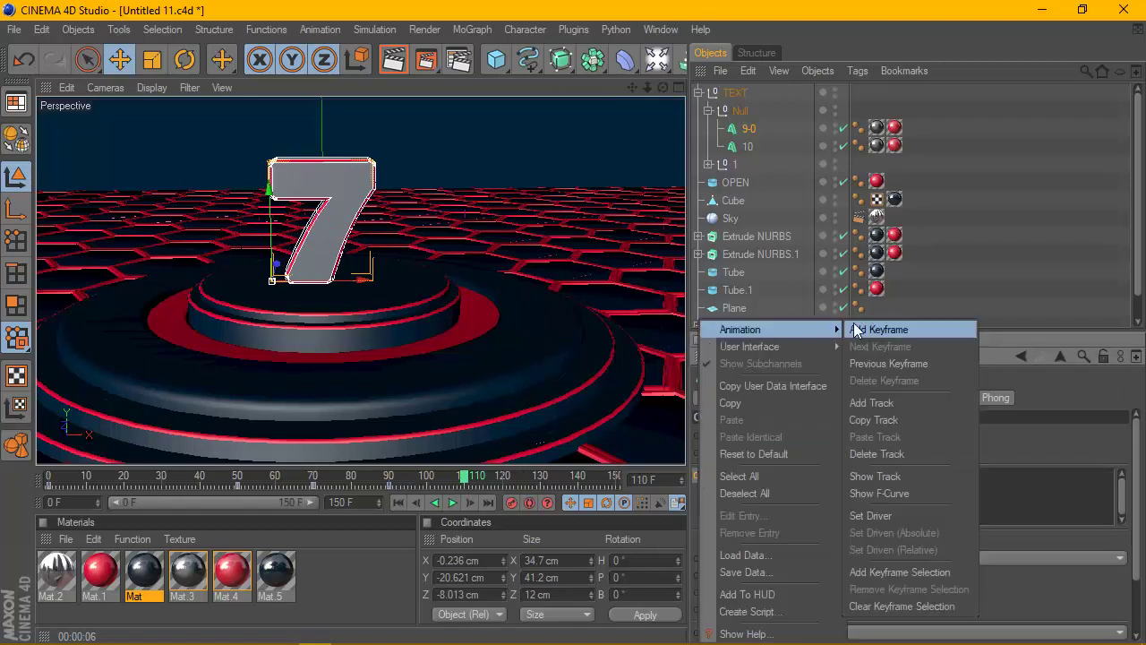
left_click(855, 331)
At frame 130, set the 9-0 object's text to 5 and add a keyframe for it
left_click_drag(466, 483, 539, 491)
left_click(756, 484)
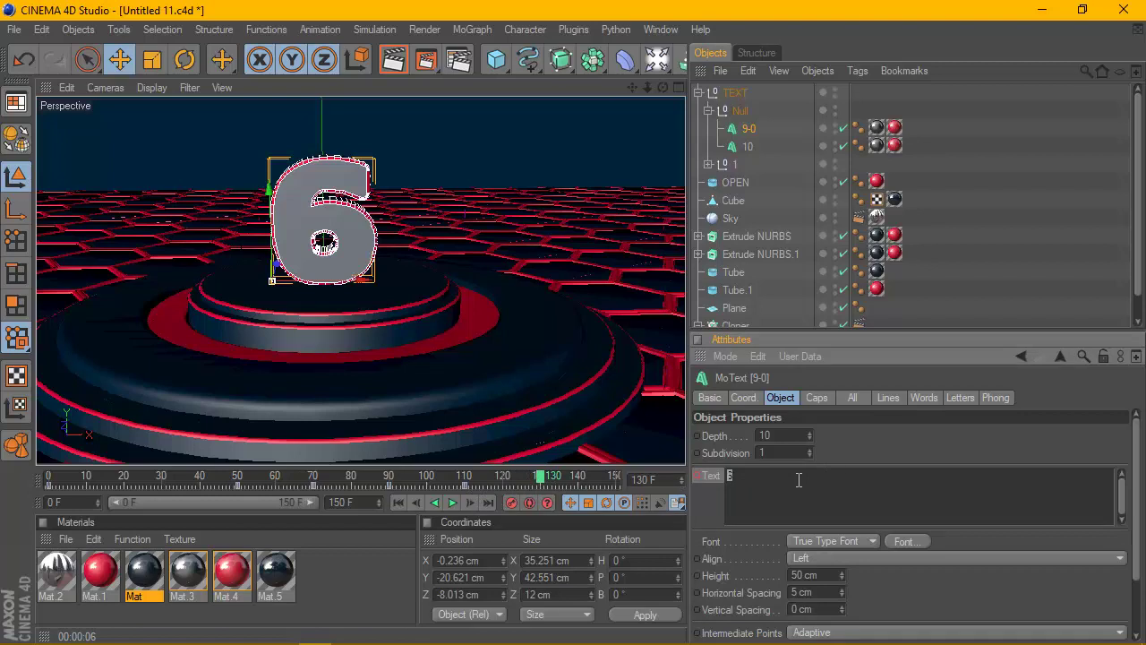
type("5")
right_click(698, 474)
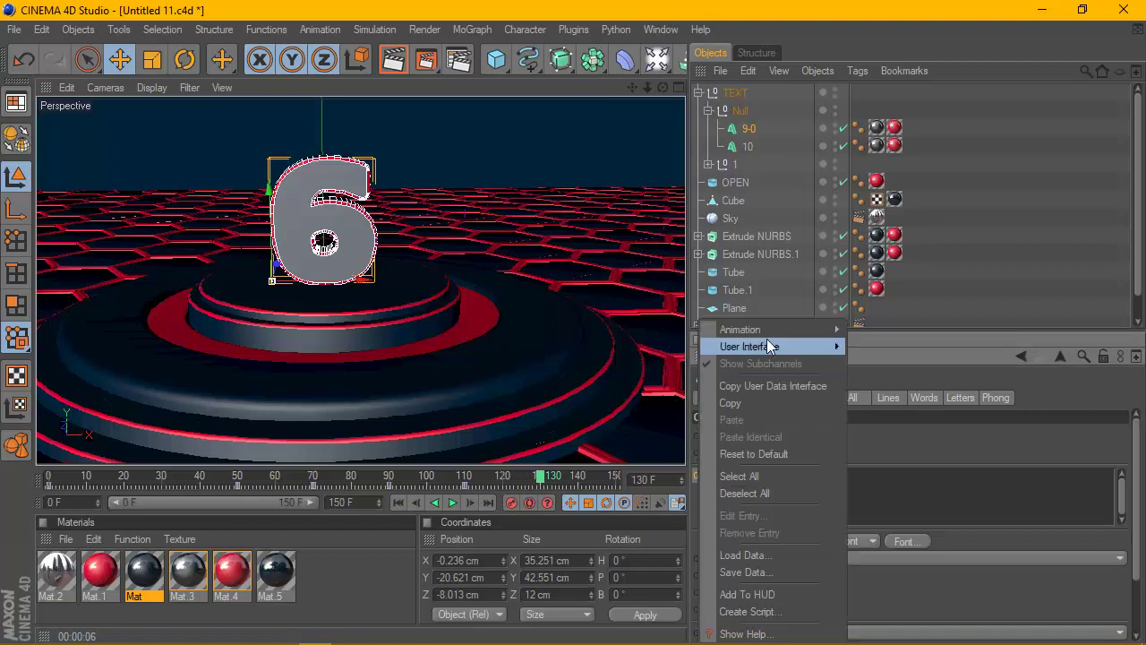
mouse_move(752, 328)
left_click(886, 328)
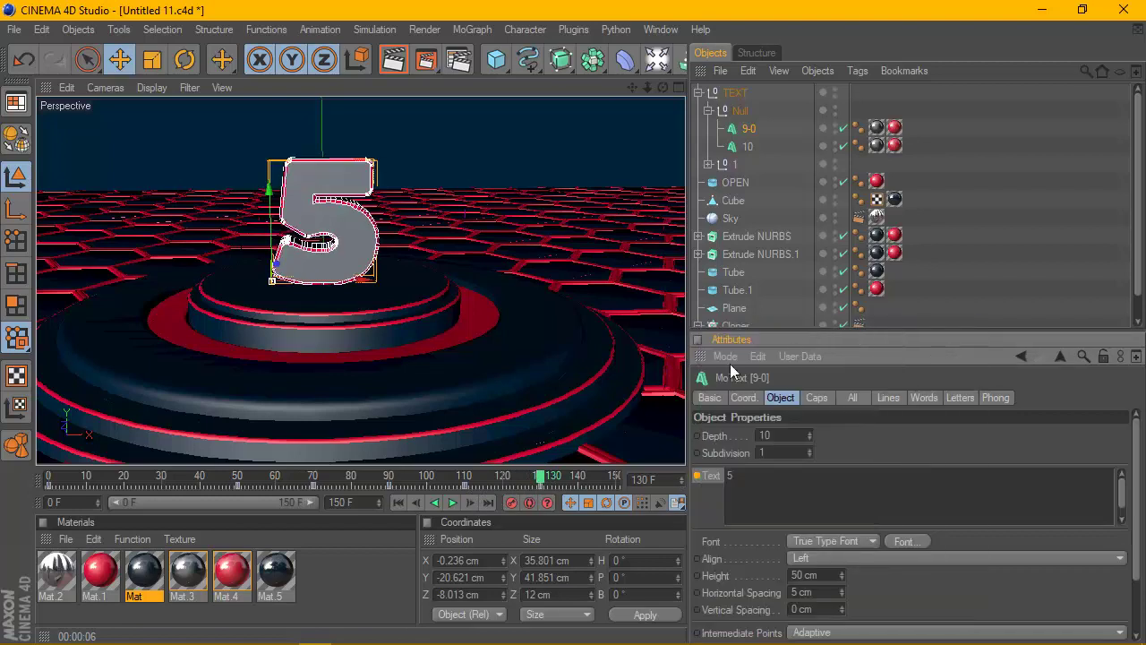
Extend the animation length to 300 frames and widen the visible timeline range to cover 0 to 300
double_click(337, 502)
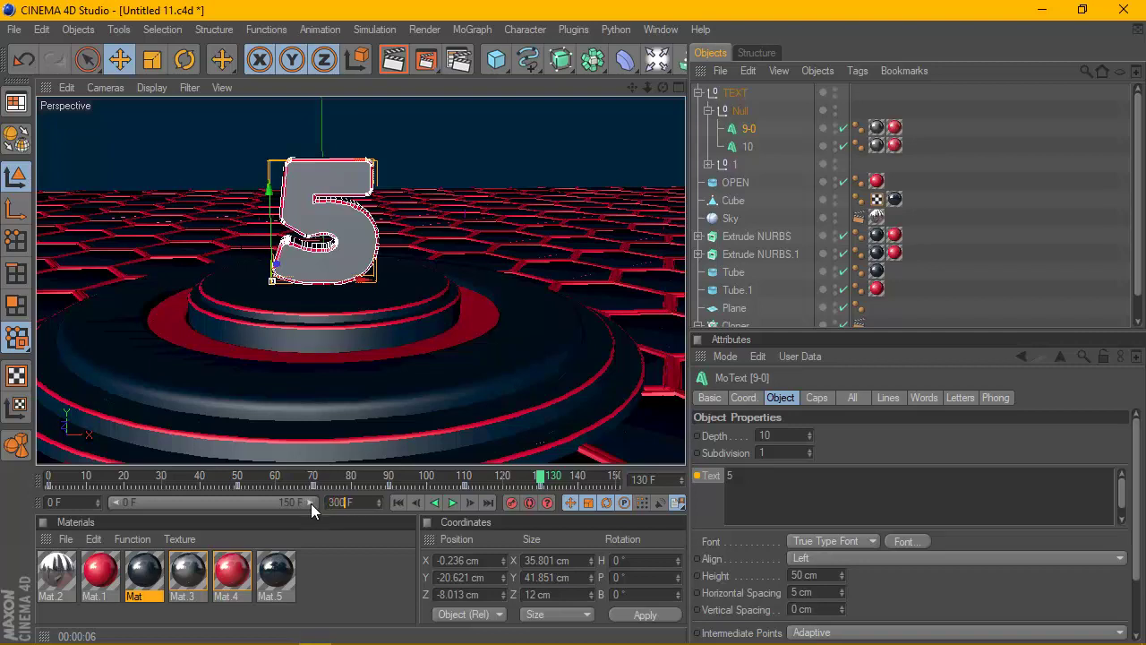
left_click_drag(307, 502, 461, 499)
left_click_drag(212, 499, 117, 499)
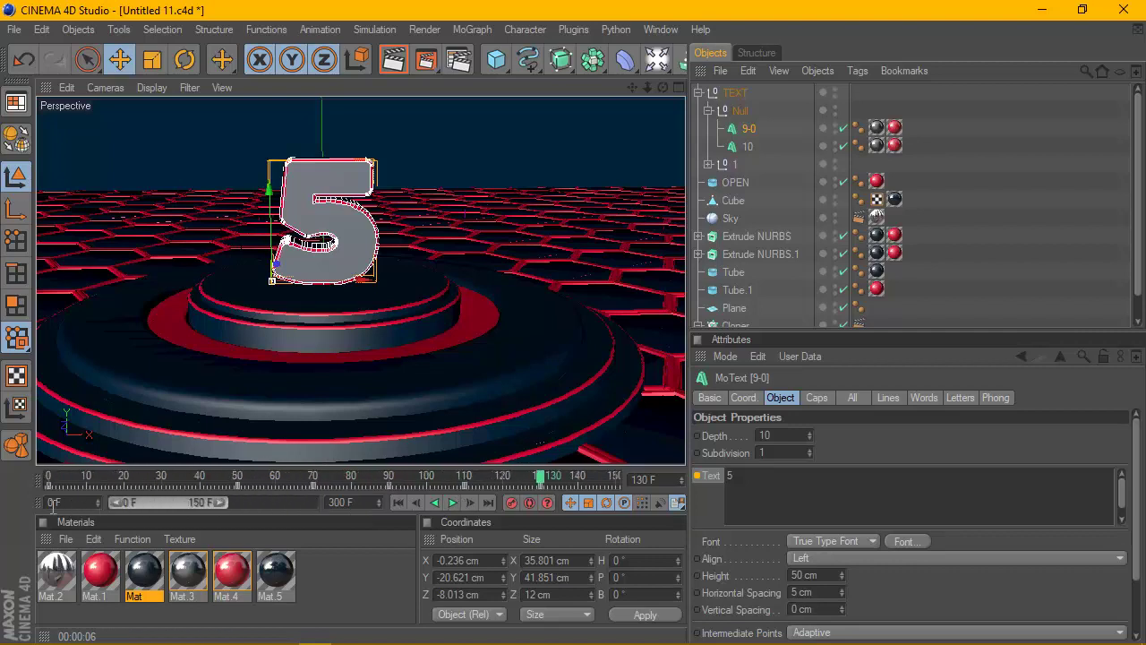
left_click_drag(209, 504, 353, 505)
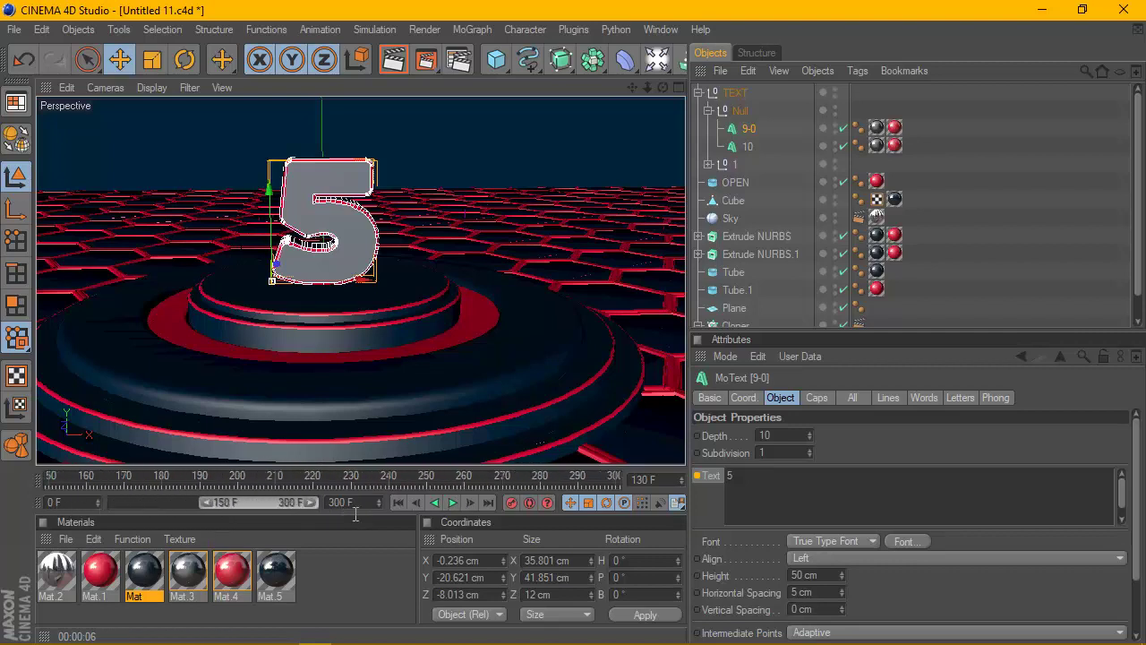
left_click_drag(200, 503, 99, 504)
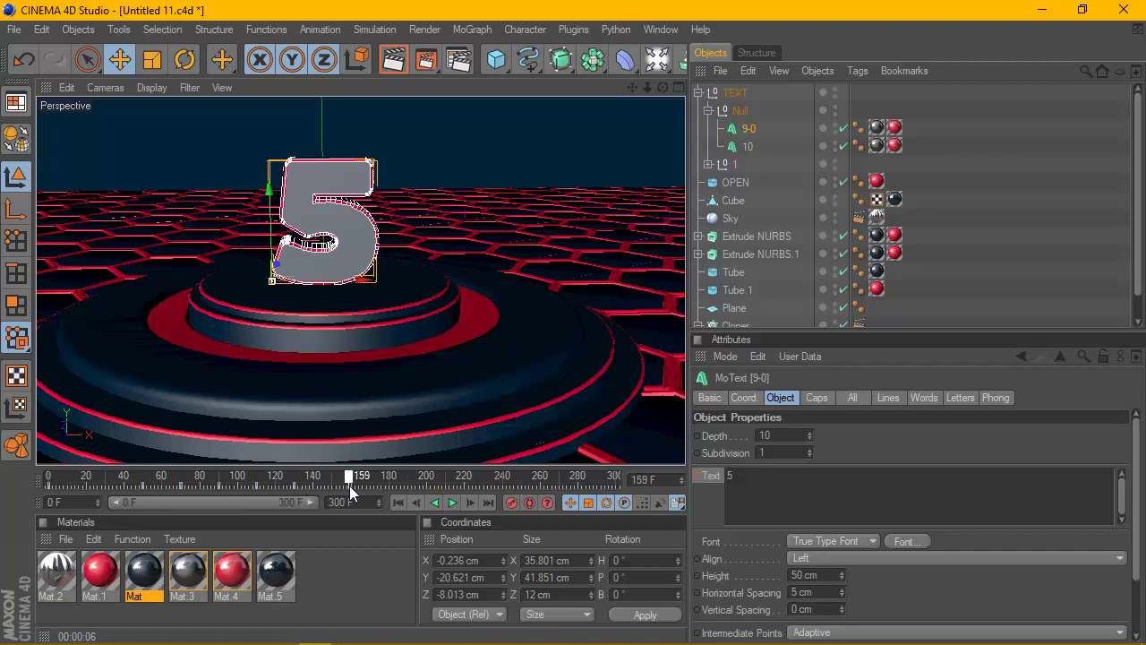
At frame 150, set the 9-0 object's text to 4 and add a keyframe for it
mouse_move(342, 485)
left_mouse_down()
mouse_move(318, 480)
mouse_move(336, 480)
left_mouse_up()
left_click_drag(340, 483, 337, 483)
left_click_drag(781, 481, 706, 481)
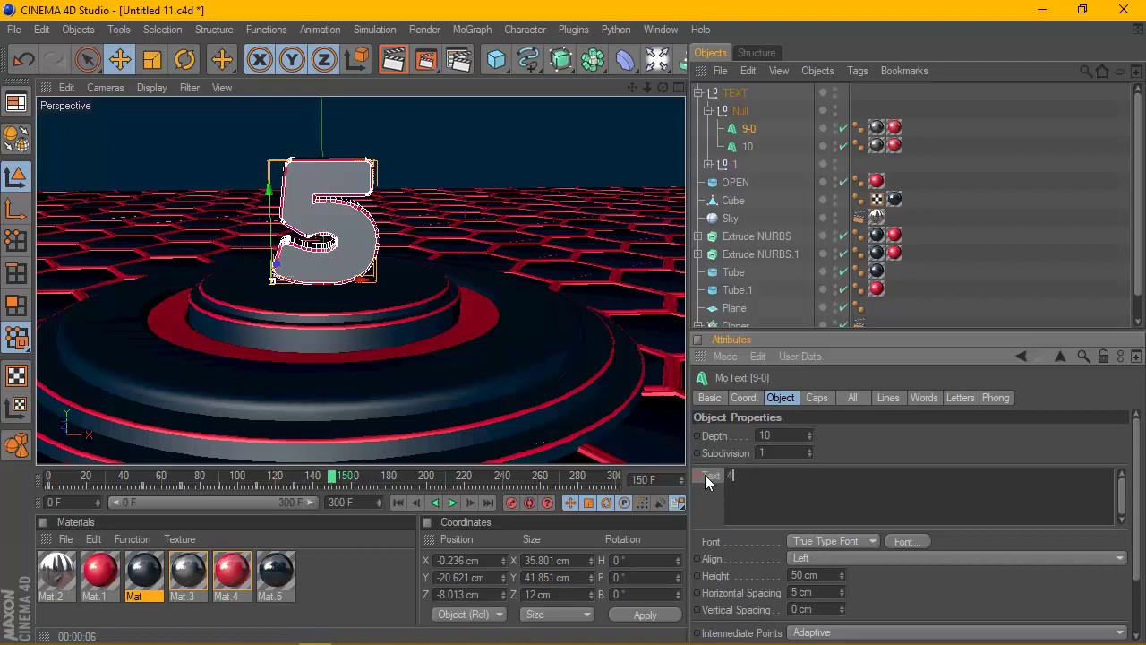
right_click(705, 475)
mouse_move(751, 322)
left_click(855, 326)
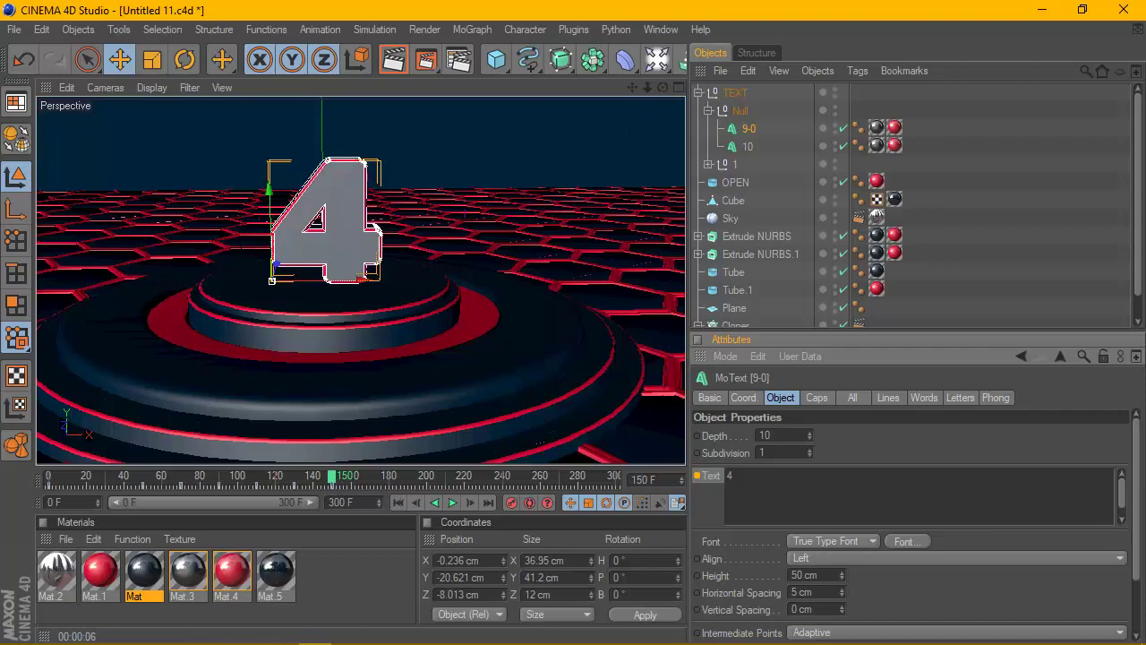
Preview-render the Perspective view from a low and a raised angle to examine how the number meets the base
left_click_drag(663, 87, 662, 118)
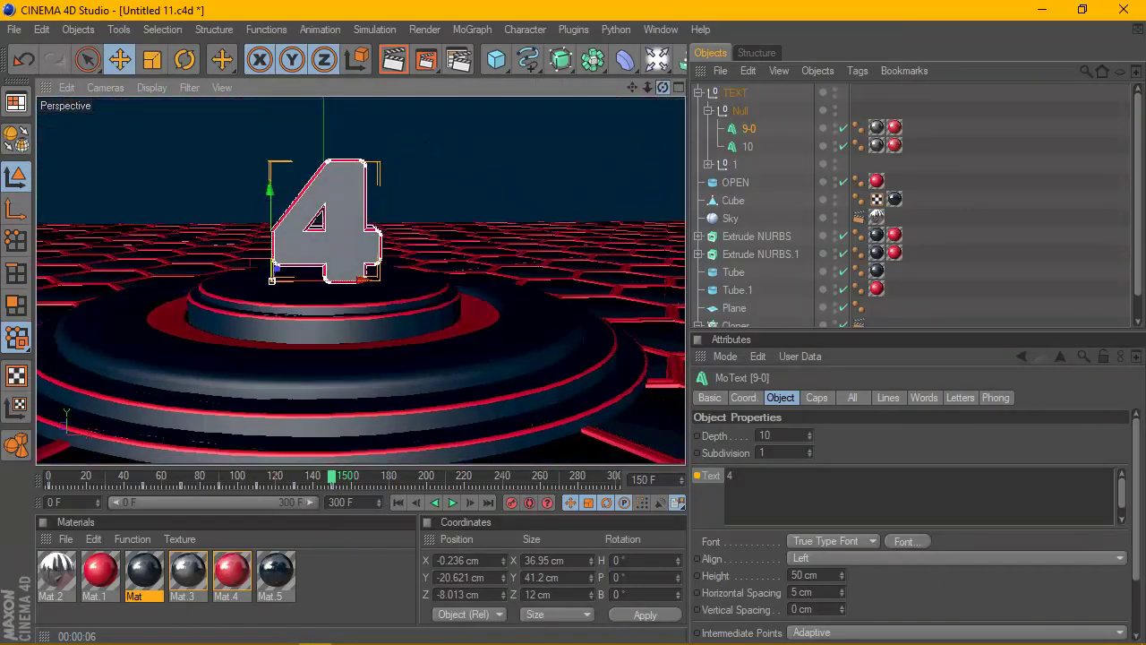
left_click(392, 60)
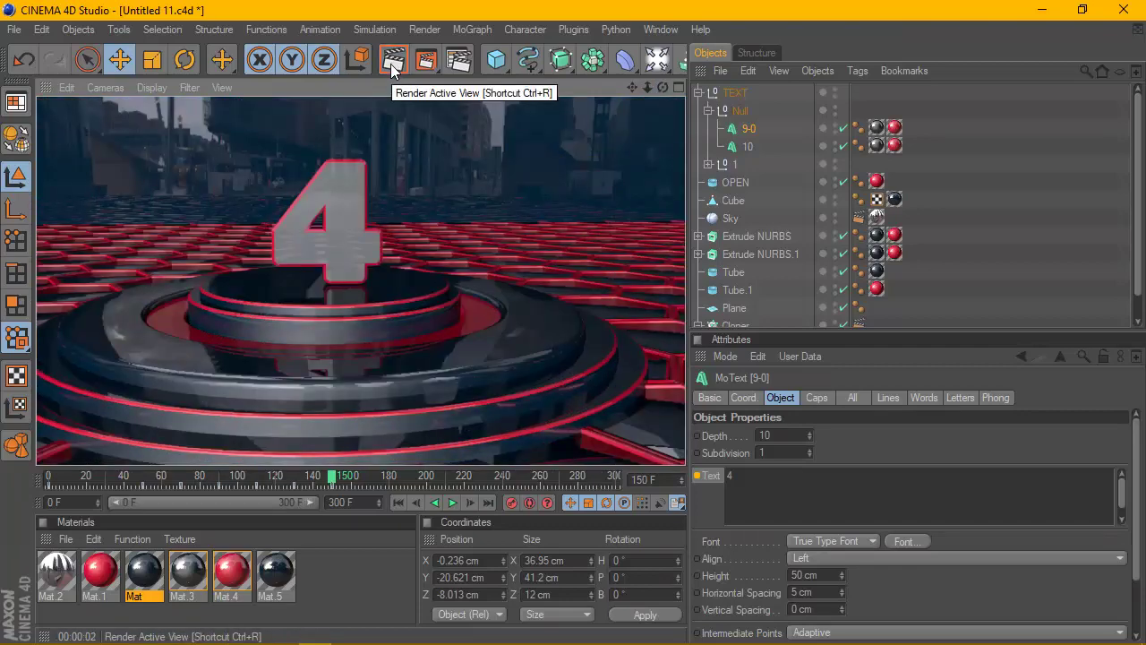
mouse_move(662, 88)
left_mouse_down()
mouse_move(659, 170)
mouse_move(661, 100)
left_mouse_up()
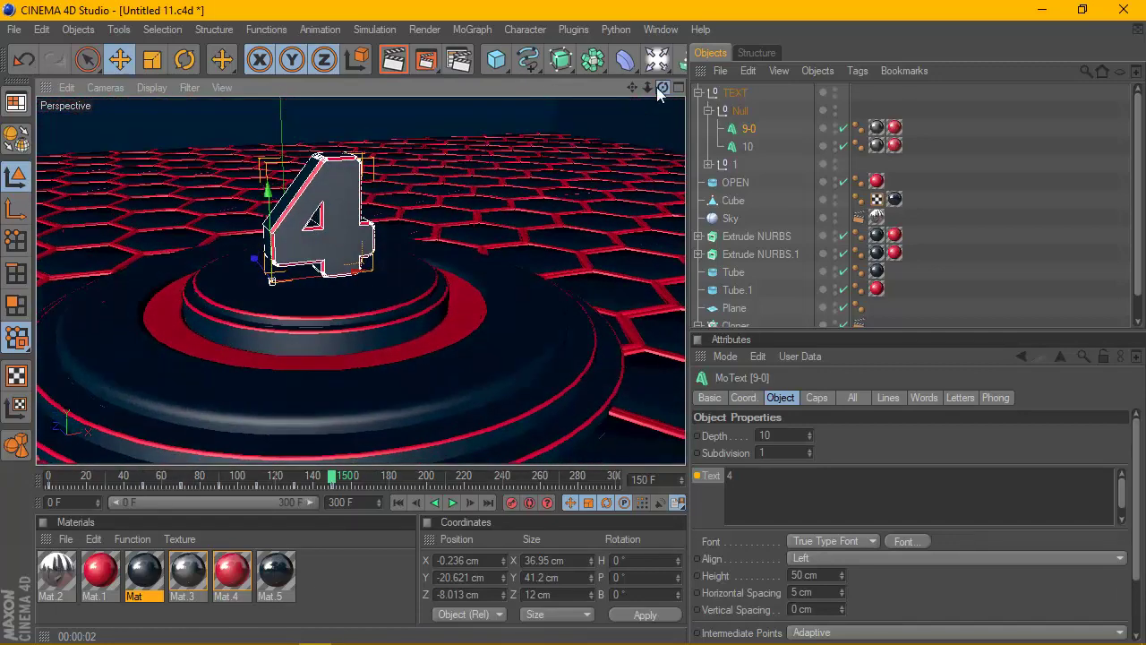
left_click(395, 61)
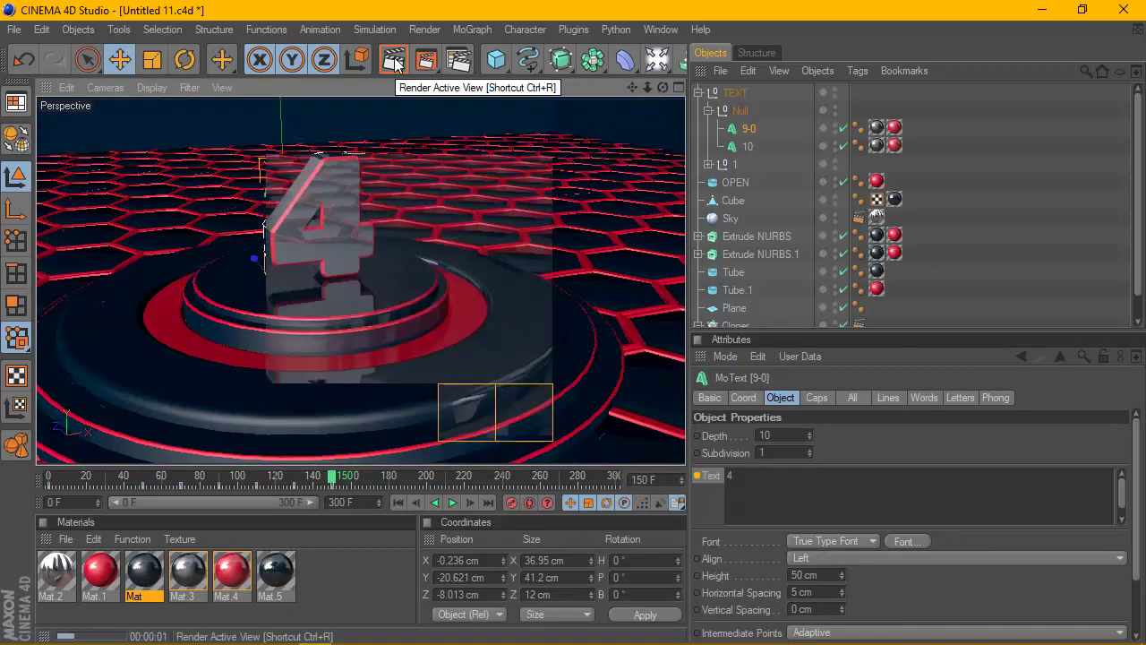
scroll(315, 252, "up", 5)
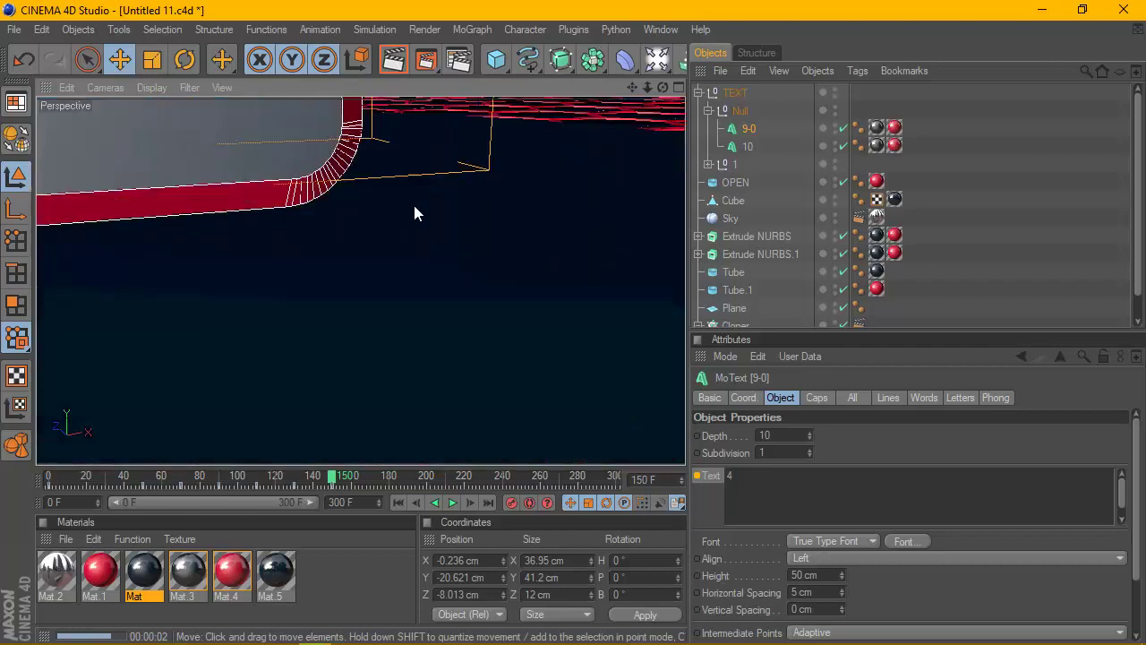
left_click_drag(663, 87, 642, 60)
scroll(327, 269, "down", 6)
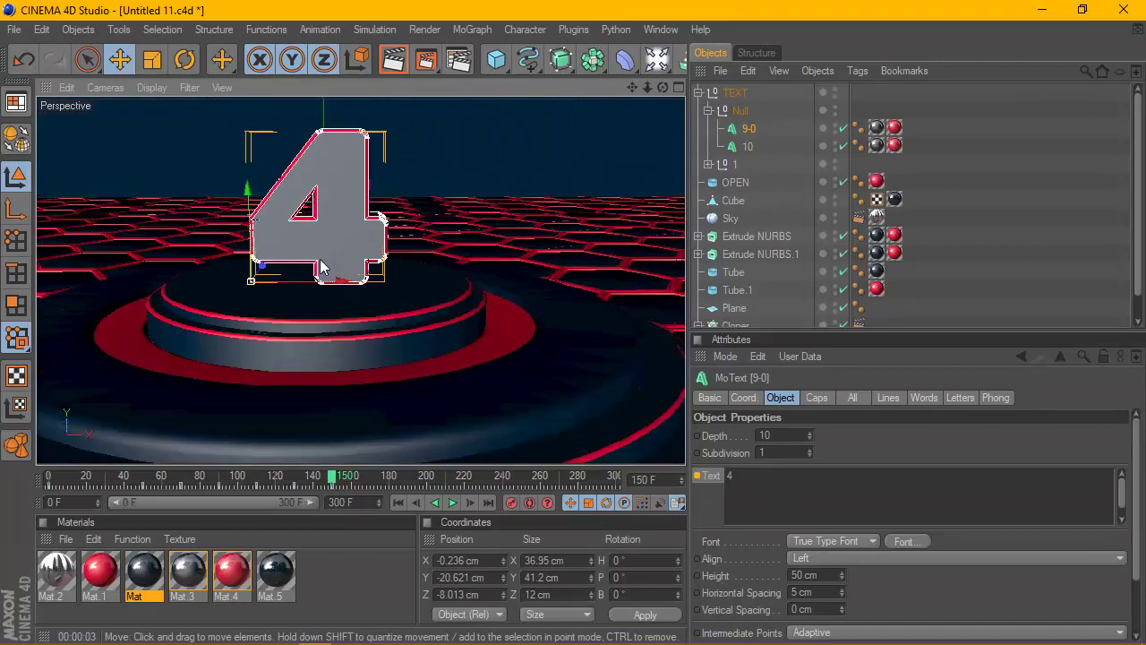
Lower the 9-0 object slightly toward the base, to a Y position of about -20.98 cm
left_click(679, 86)
left_click(678, 87)
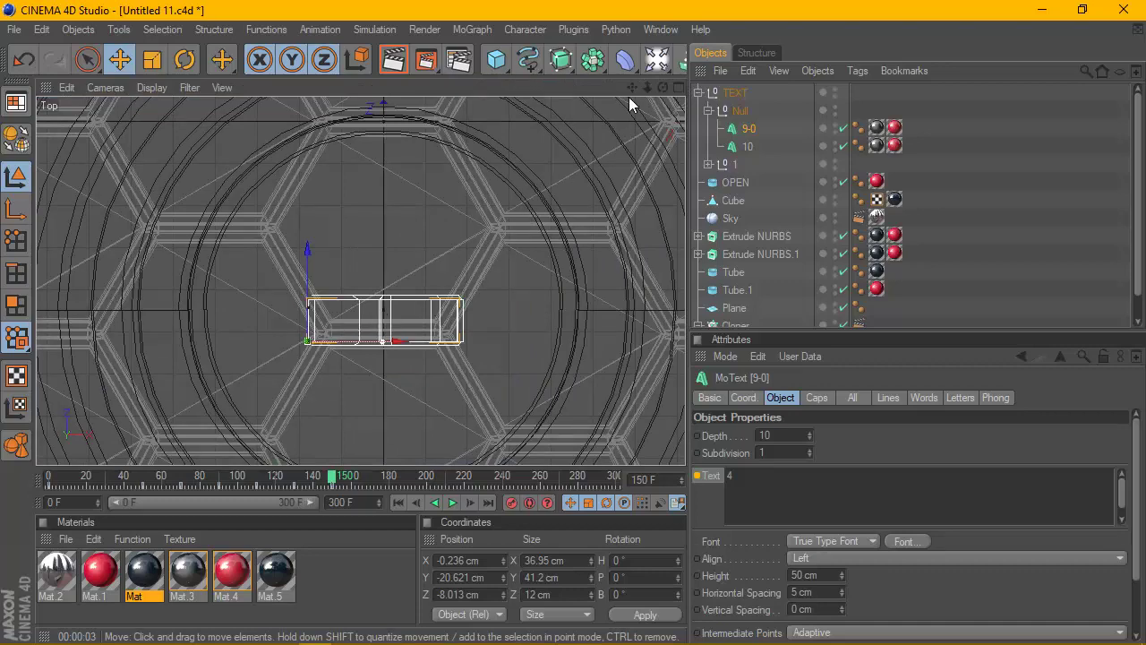
left_click(678, 87)
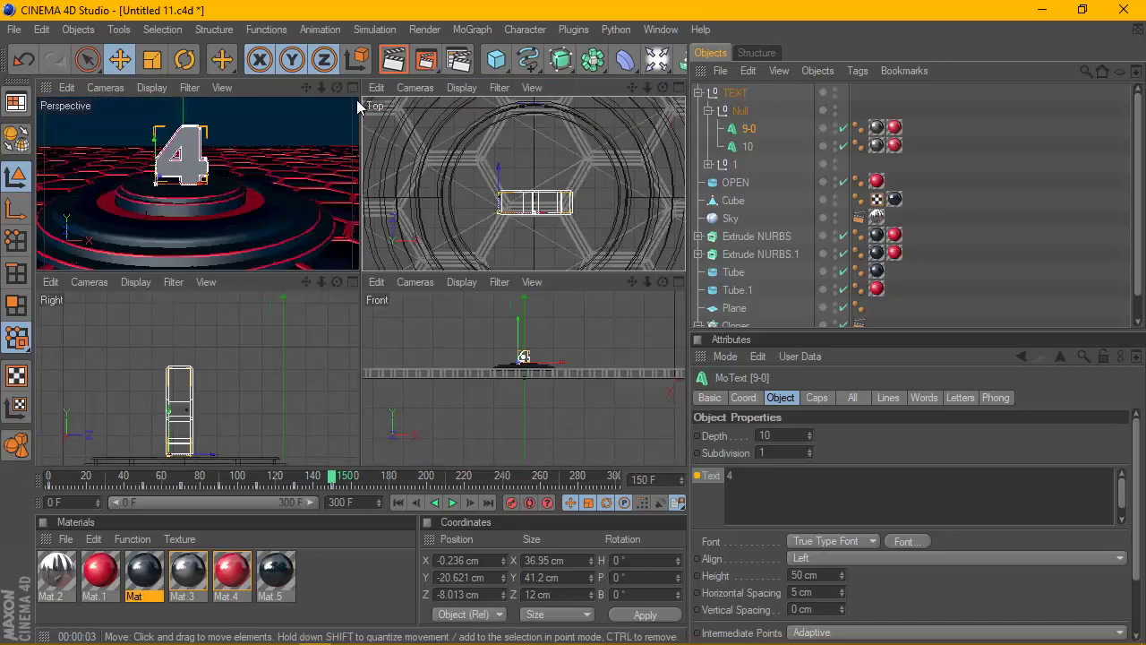
left_click(352, 87)
scroll(342, 236, "up", 3)
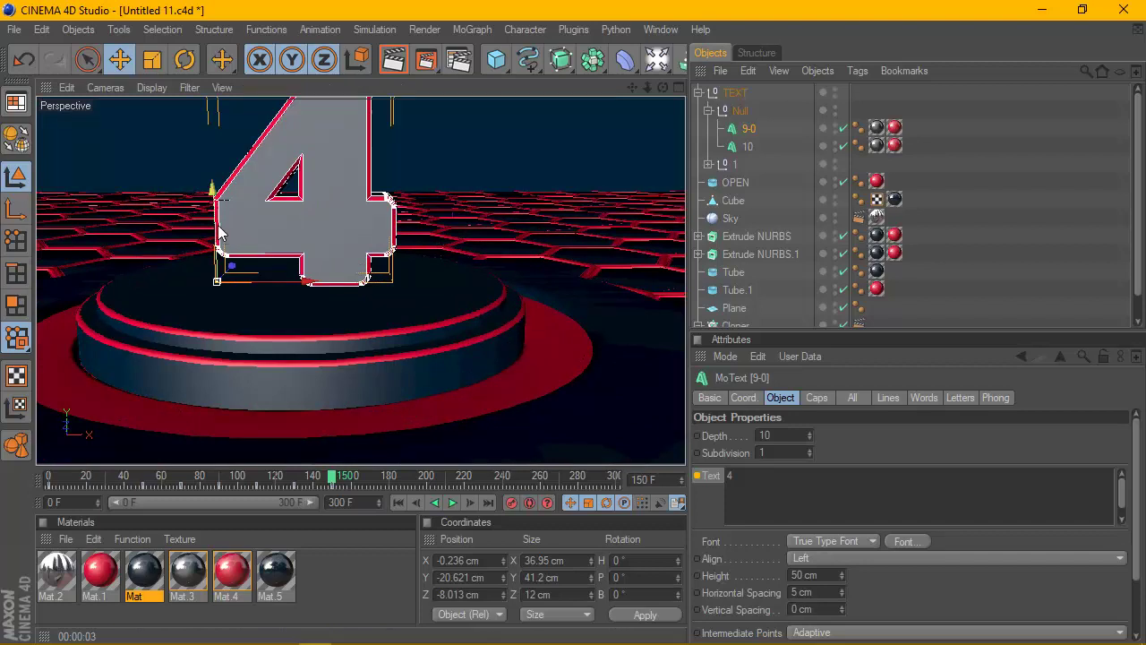
left_click_drag(212, 188, 212, 190)
scroll(212, 190, "down", 4)
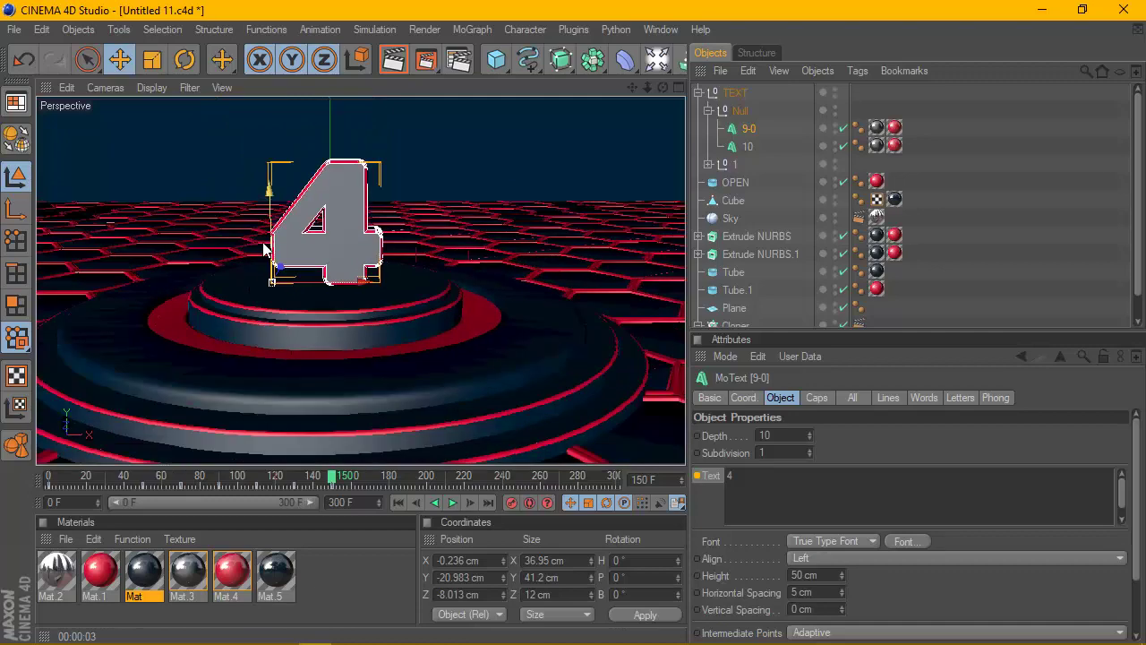
Preview-render the lowered number in the Perspective view from the front and from a raised angle
left_click(395, 69)
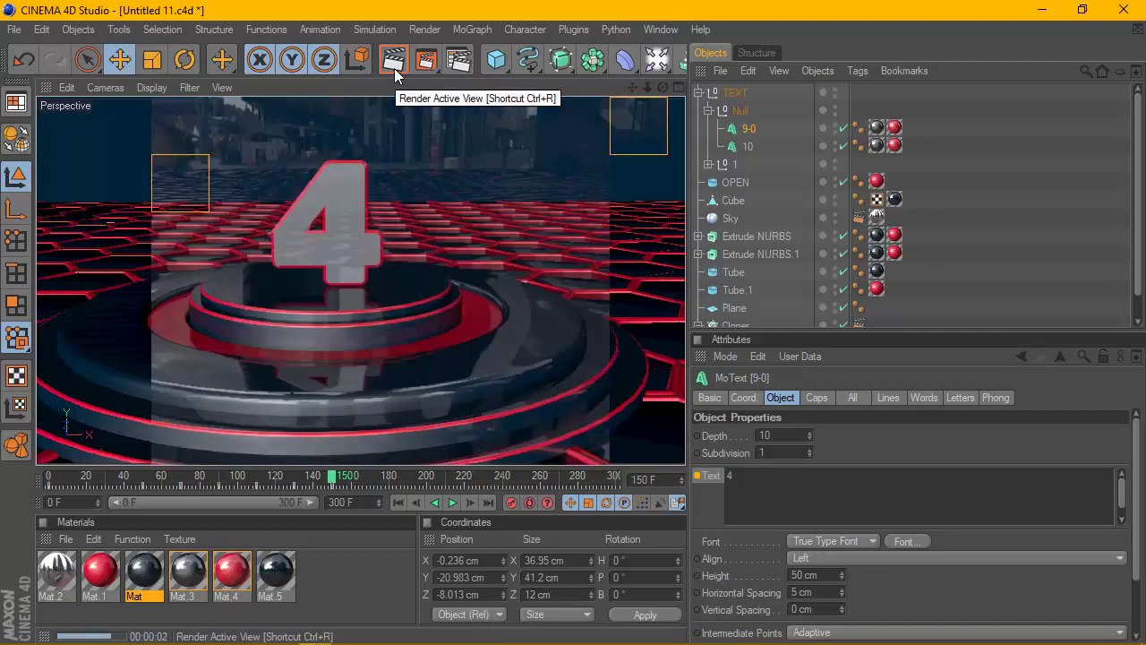
left_click_drag(663, 88, 574, 188)
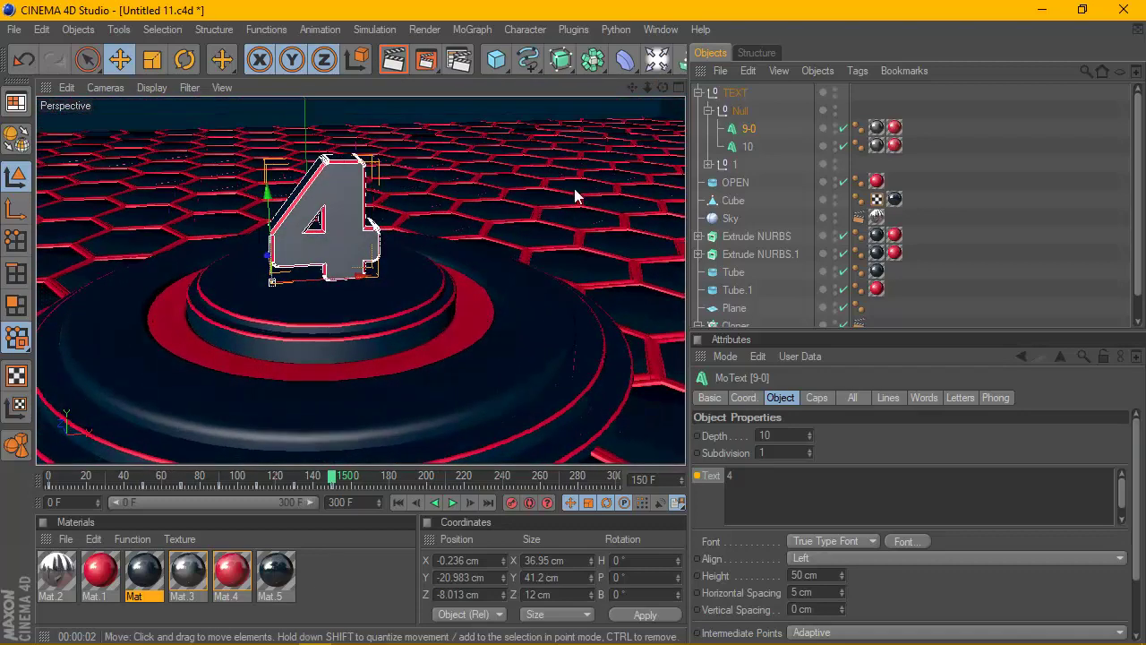
left_click(393, 59)
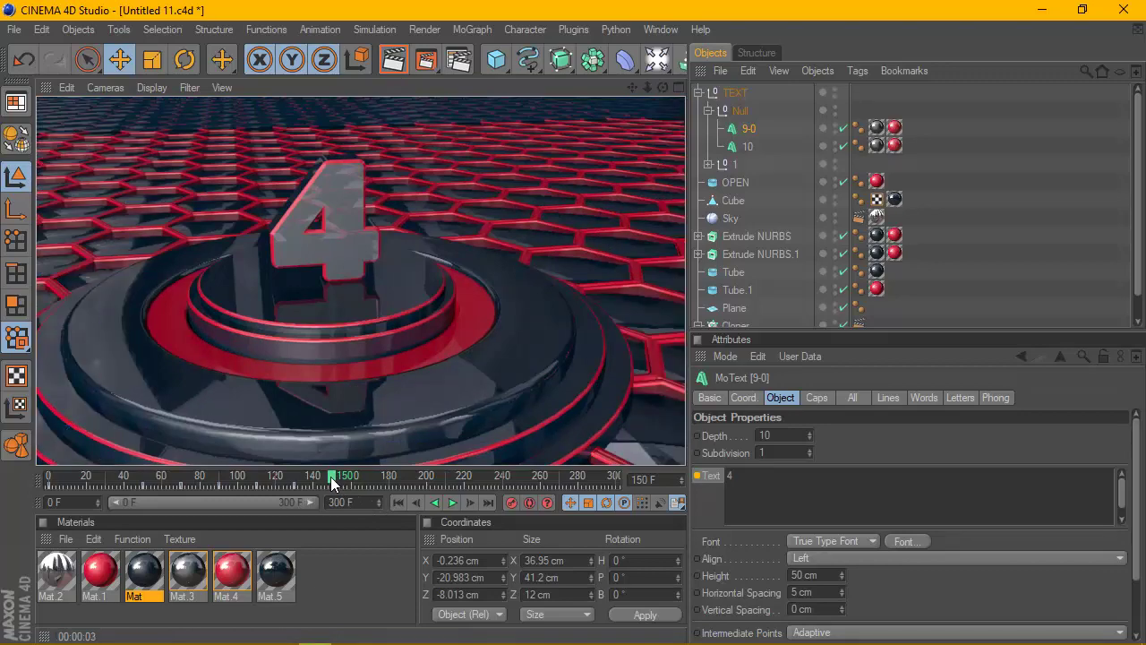
At frame 170, set the 9-0 object's text to 3 and add a keyframe for it
left_click_drag(332, 478, 369, 485)
left_click_drag(754, 486, 735, 481)
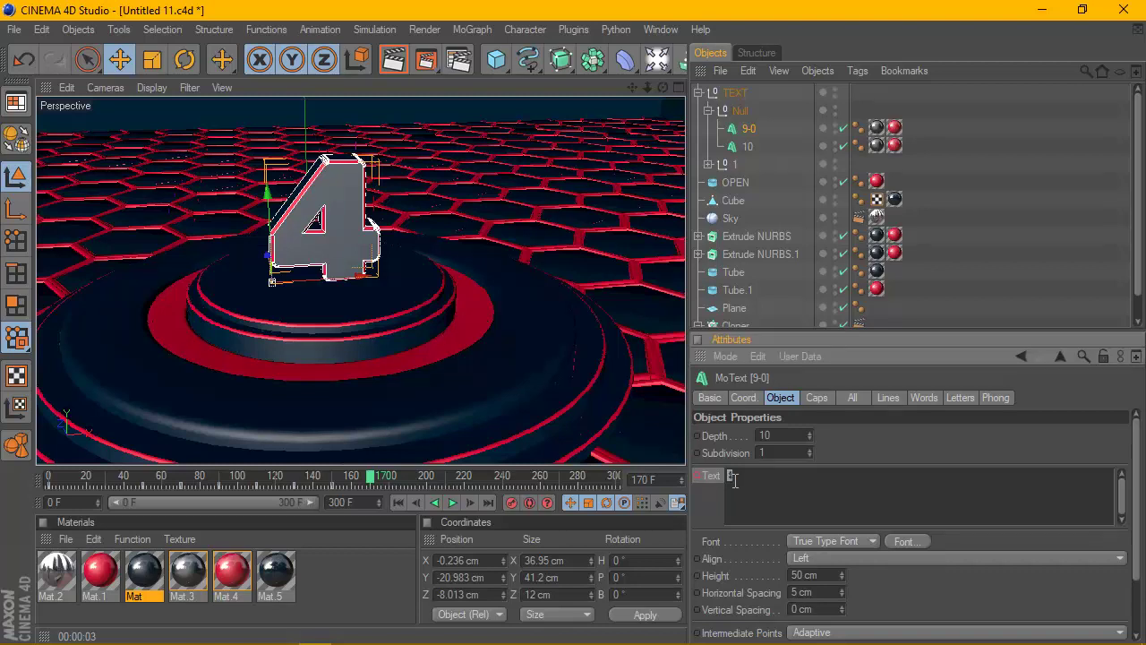
type("3")
right_click(695, 474)
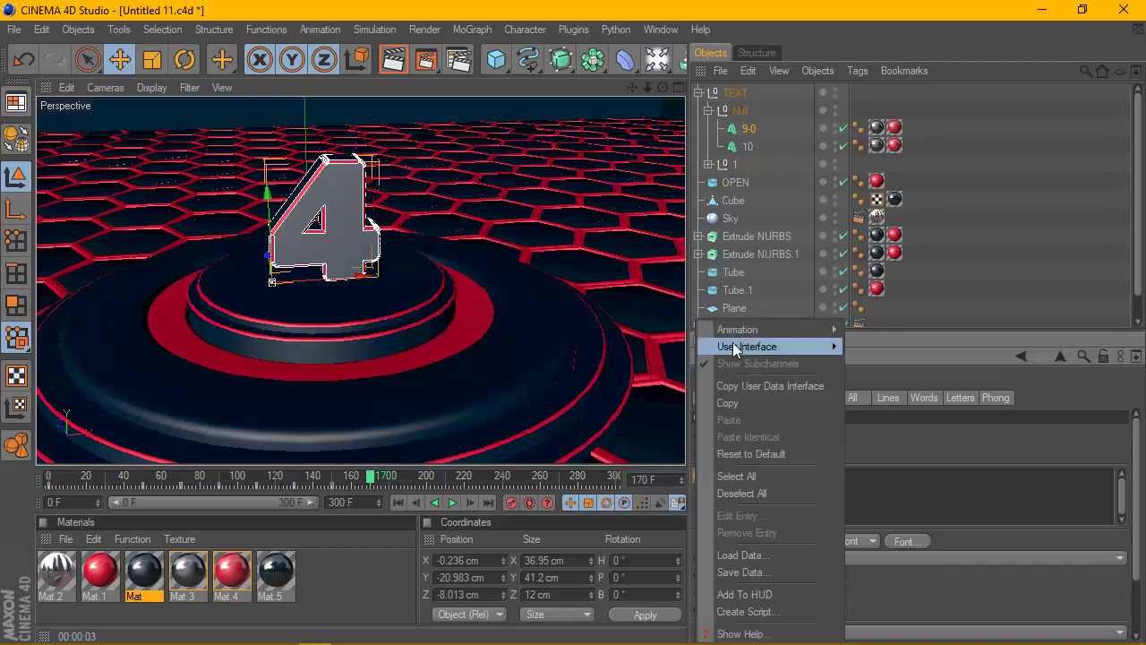
mouse_move(742, 333)
left_click(850, 326)
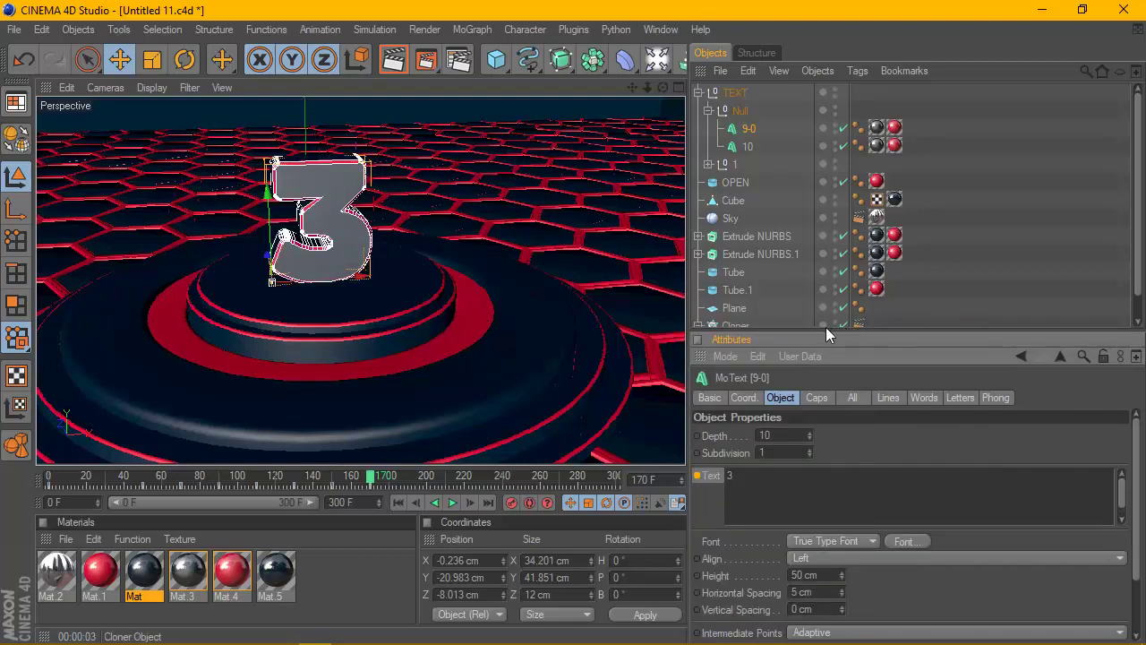
At frame 190, set the 9-0 object's text to 2 and add a keyframe for it
left_click(373, 482)
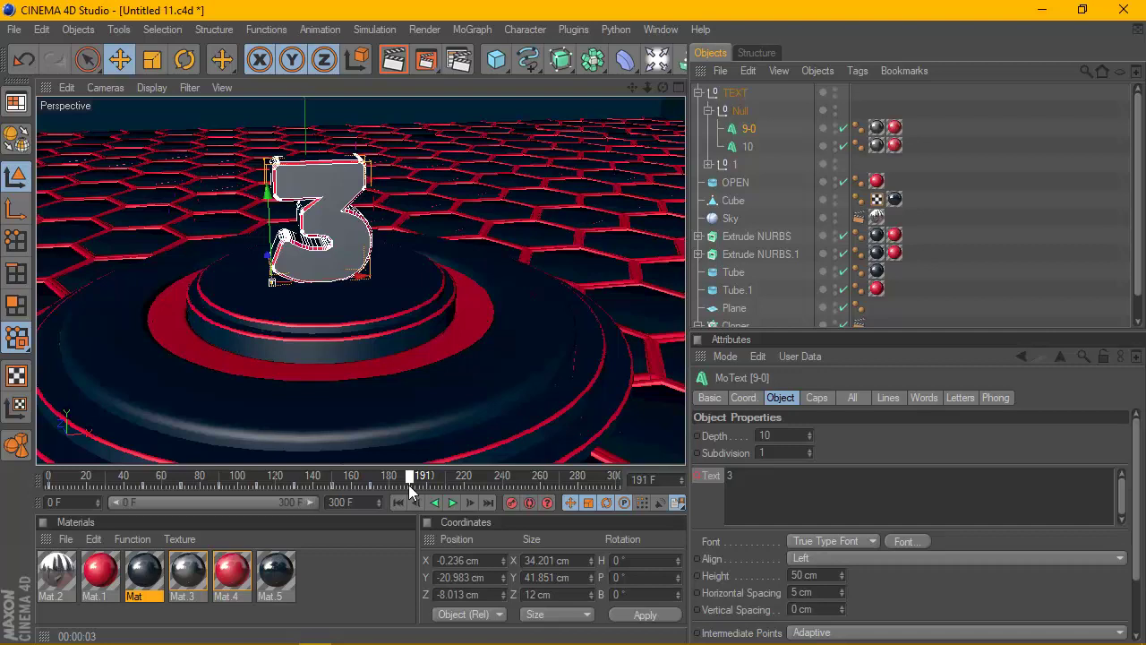
left_click(767, 484)
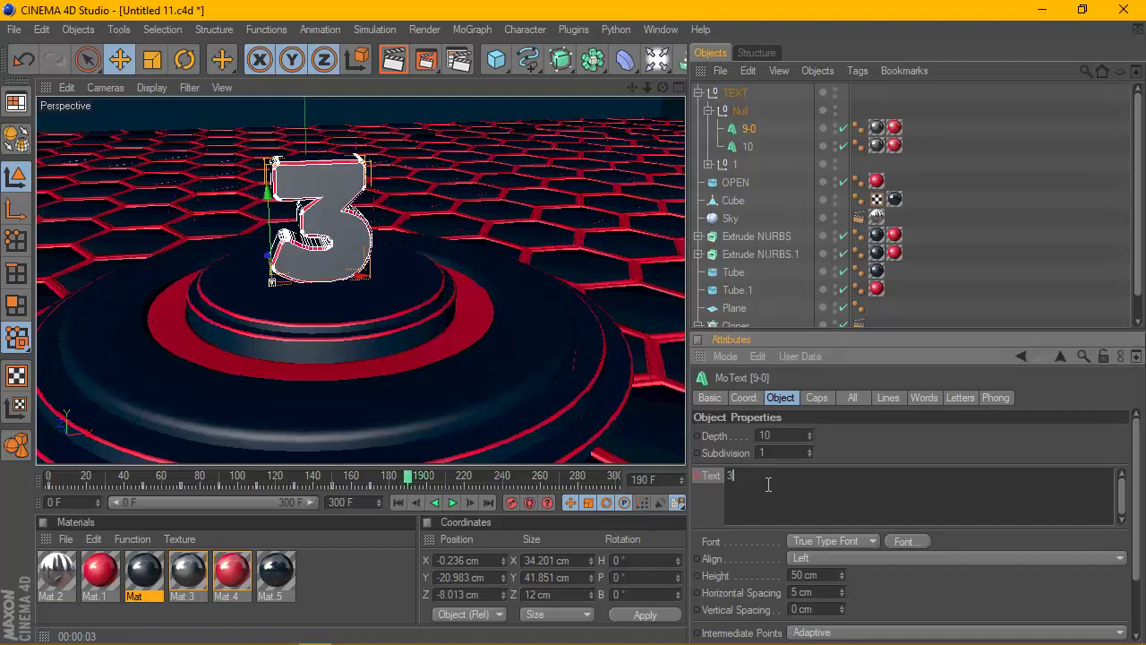
right_click(699, 471)
mouse_move(743, 332)
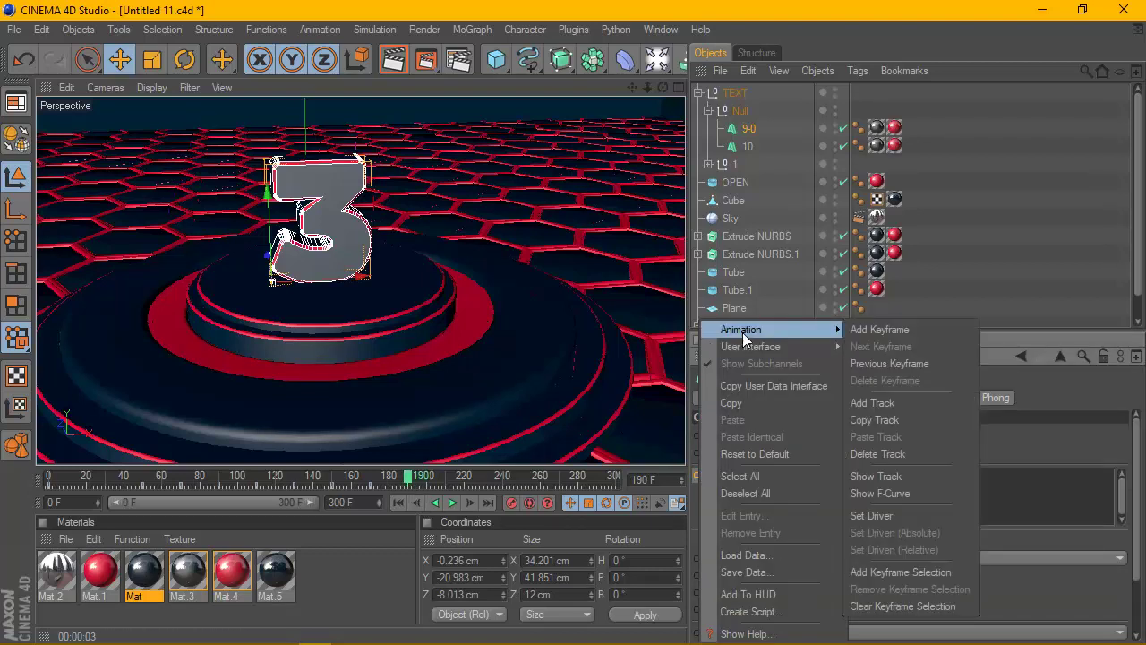
left_click(887, 330)
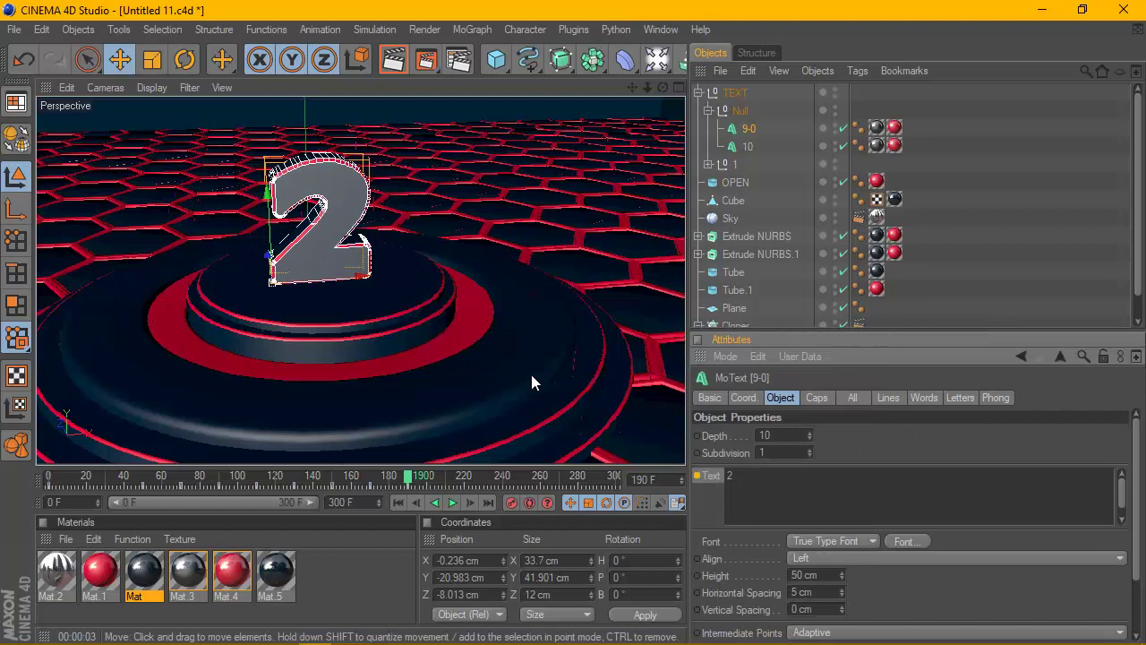
At frame 210, set the 9-0 object's text to 1 and add a keyframe for it
left_click(410, 482)
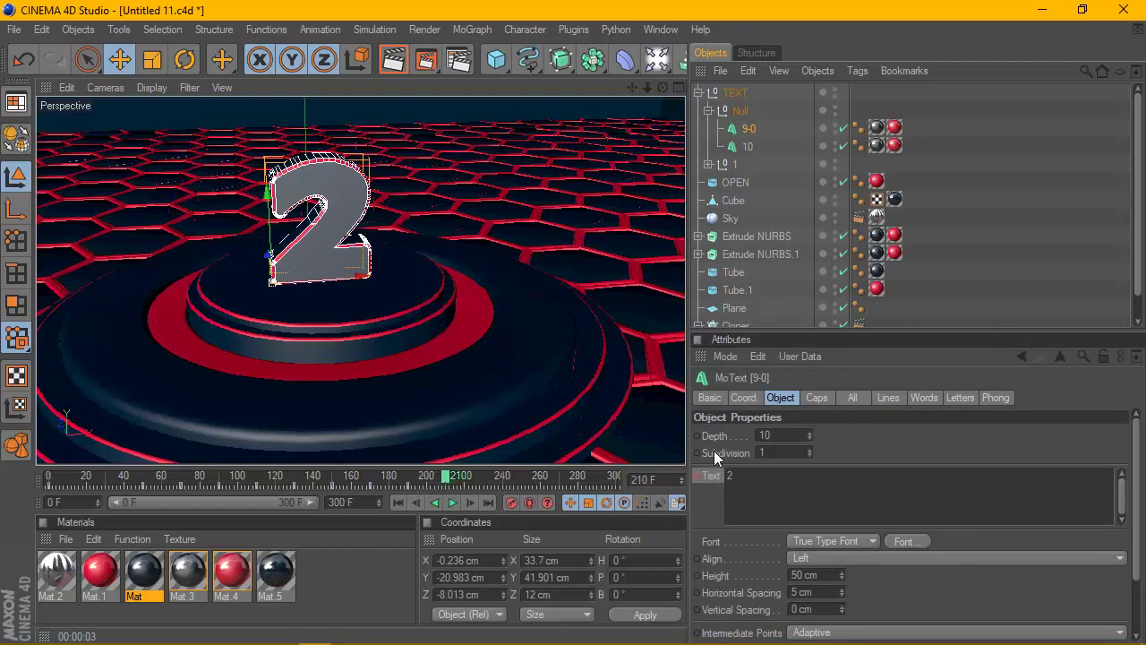
left_click_drag(755, 480, 708, 477)
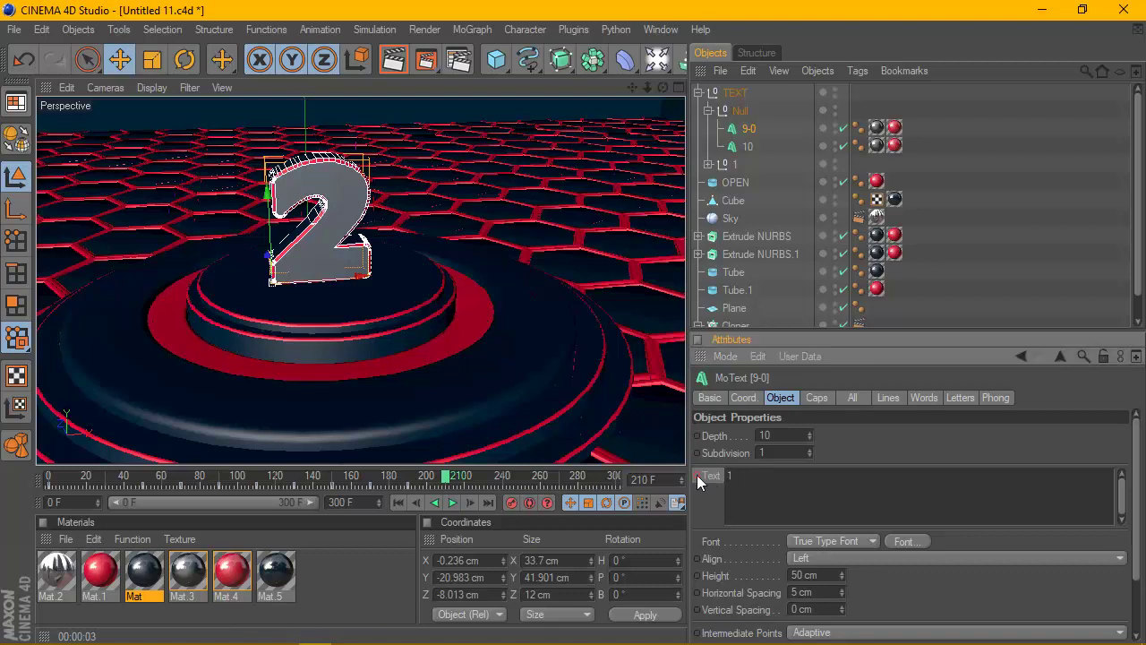
right_click(697, 474)
mouse_move(797, 330)
left_click(854, 328)
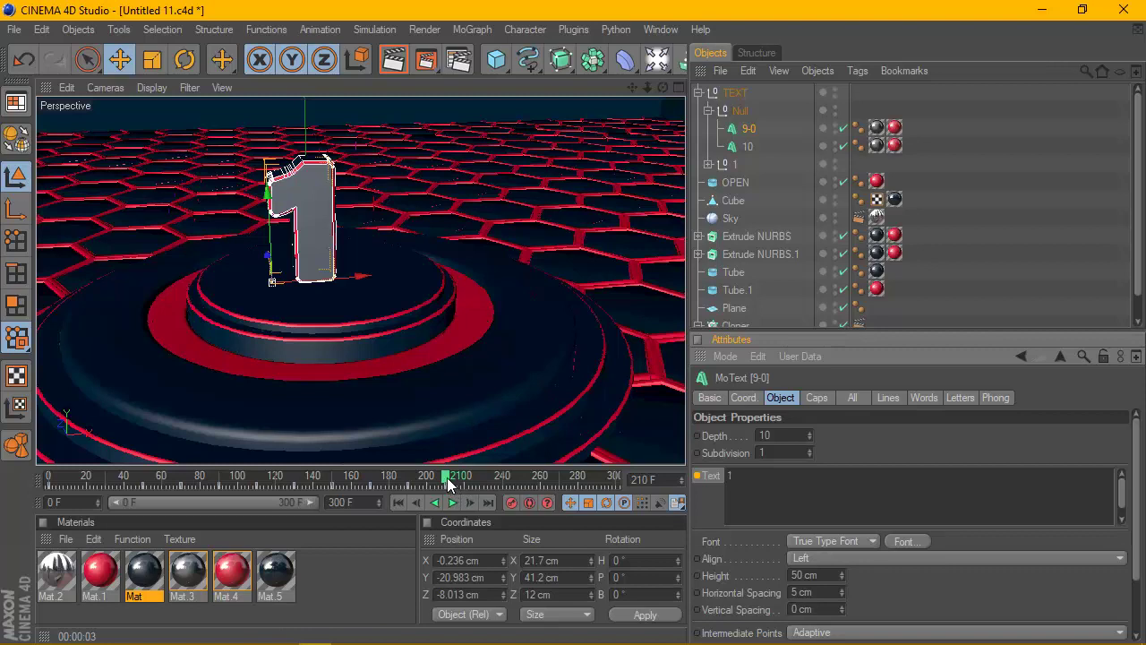
At frame 231, set the 9-0 object's text to 0 and add a keyframe for it
left_click_drag(447, 478, 484, 484)
left_click_drag(780, 481, 690, 479)
type("0")
right_click(694, 474)
mouse_move(789, 328)
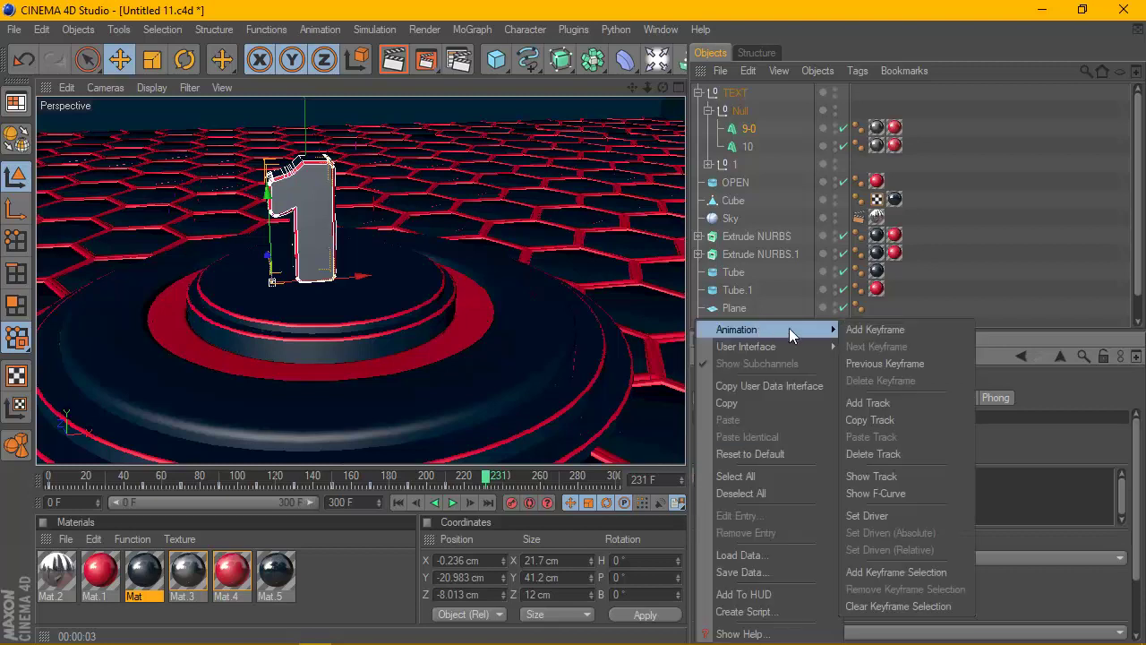
left_click(860, 327)
Play the countdown animation from the first frame to review it, then stop and return to frame 0
left_click(399, 503)
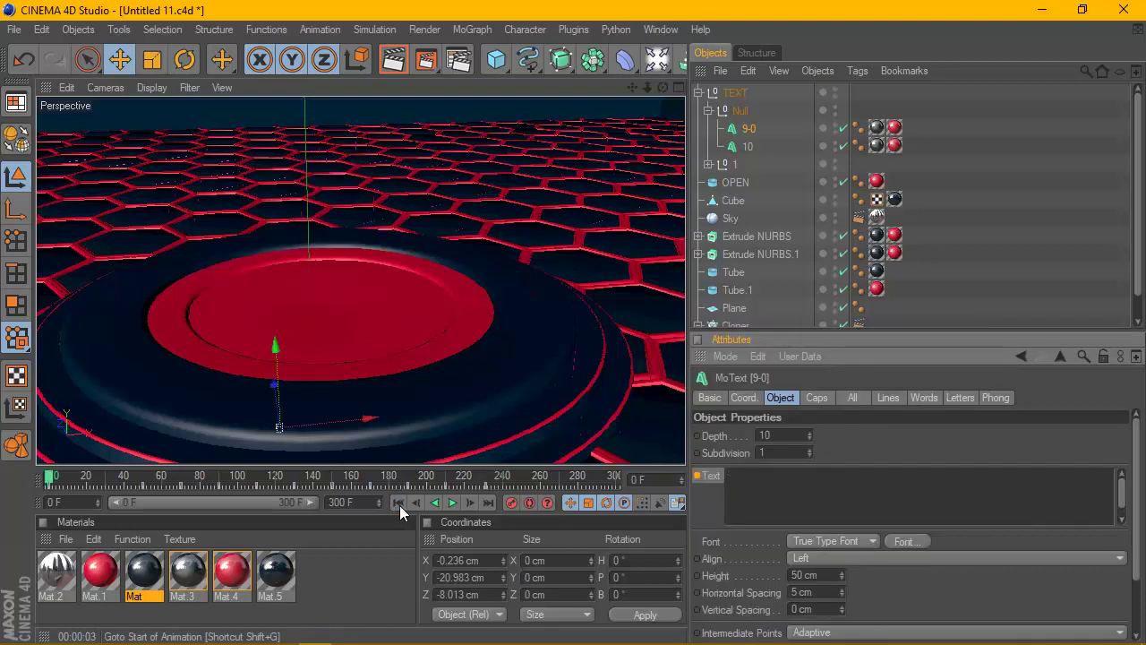
scroll(458, 363, "down", 3)
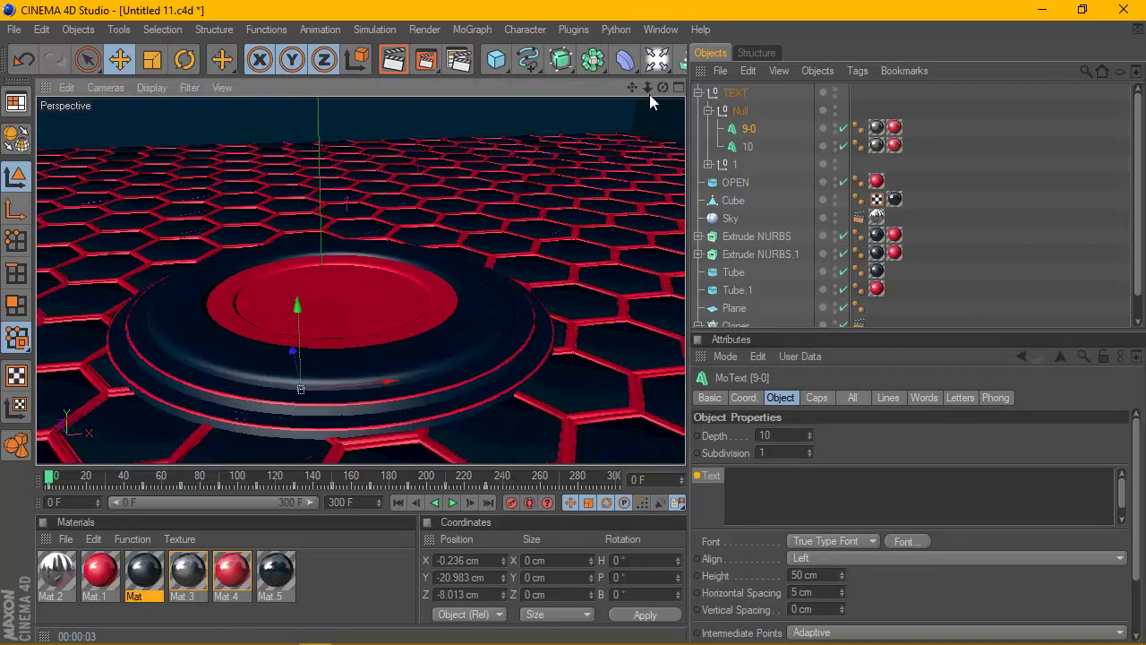
left_click_drag(663, 88, 663, 59)
left_click(453, 502)
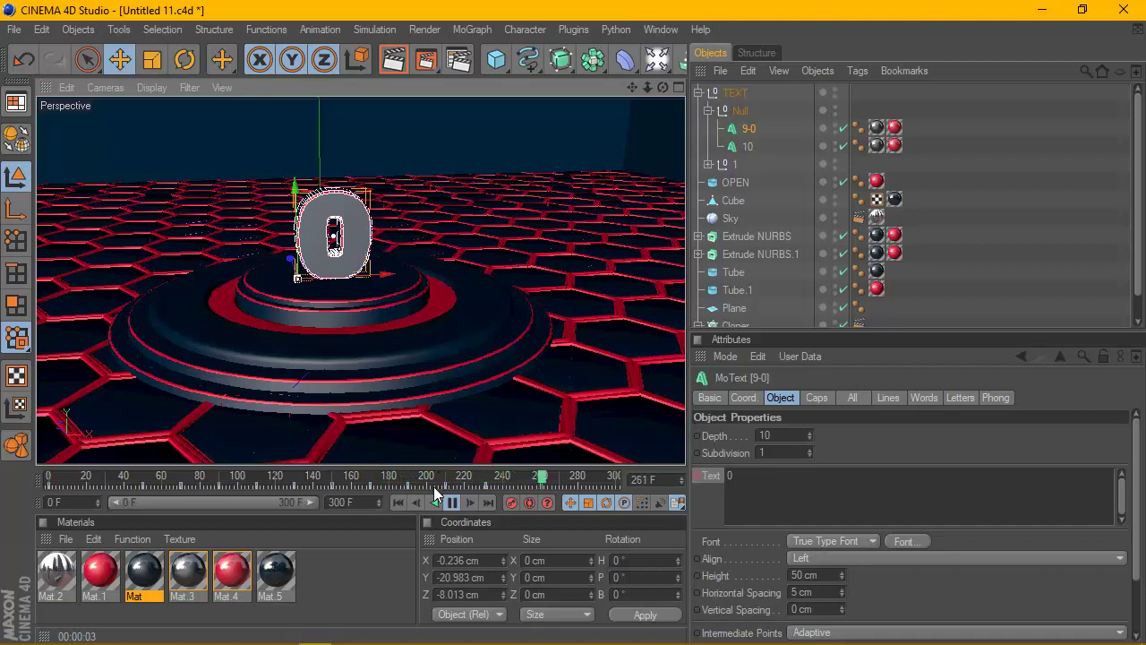
left_click(452, 502)
left_click(398, 502)
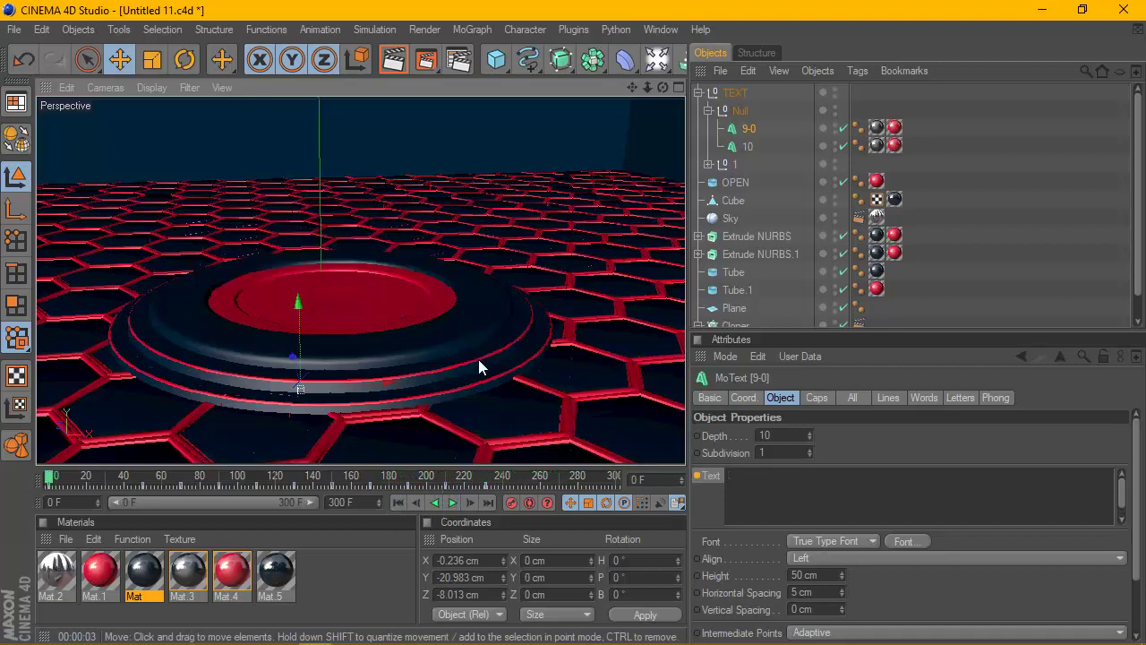